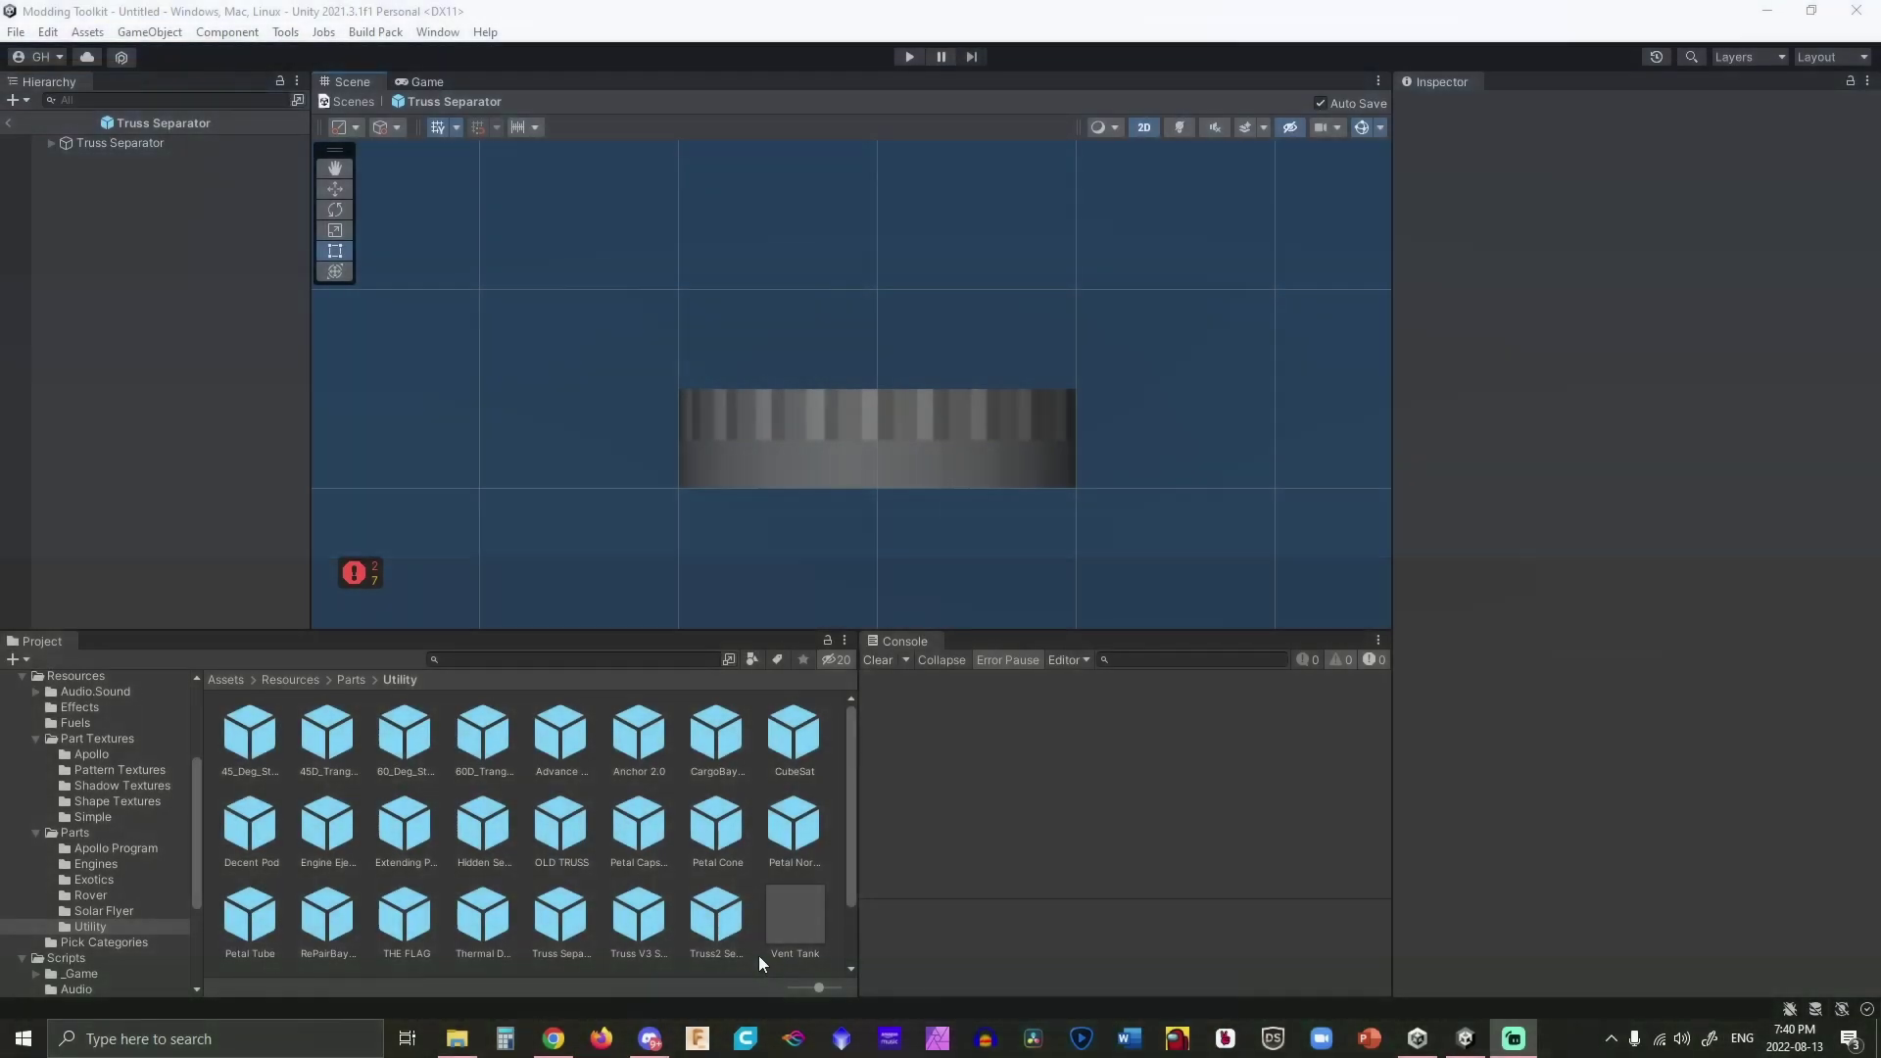
Create a new prefab in the Utility folder named 'Inflating Baloon'.
right_click(757, 877)
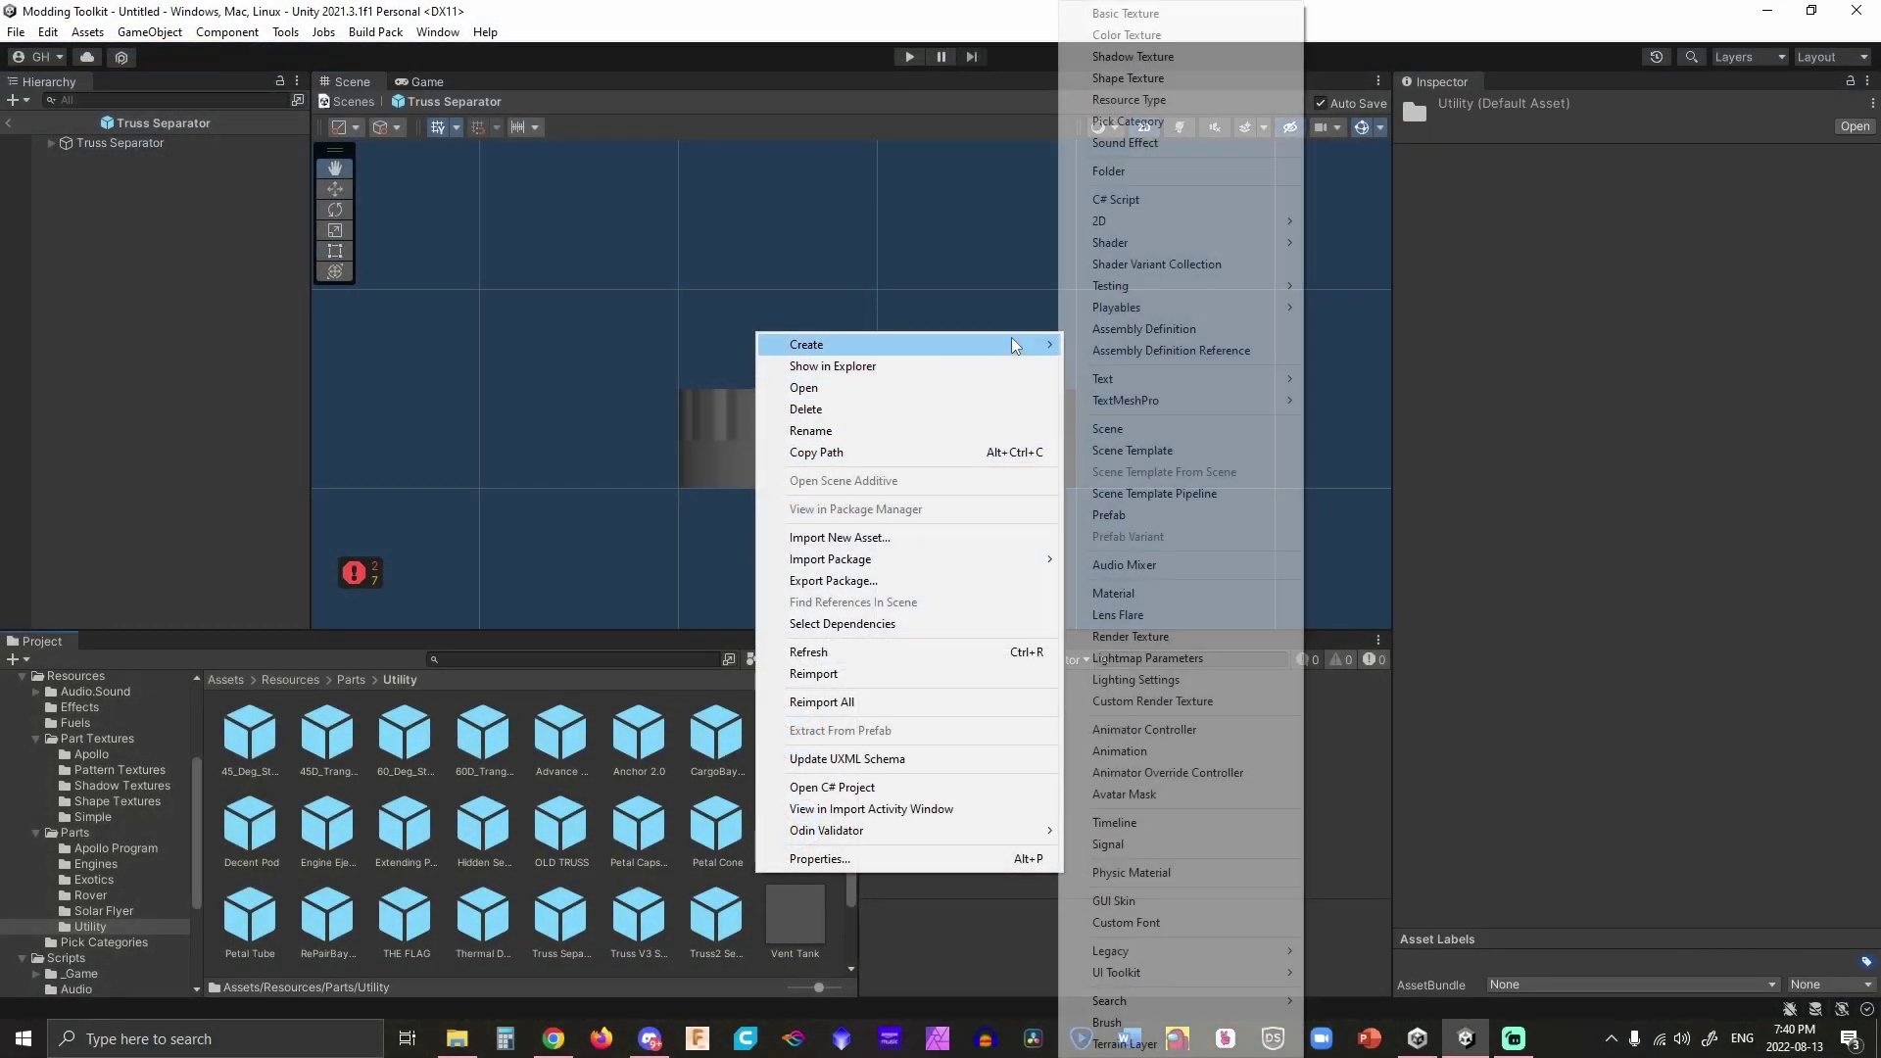
mouse_move(1017, 345)
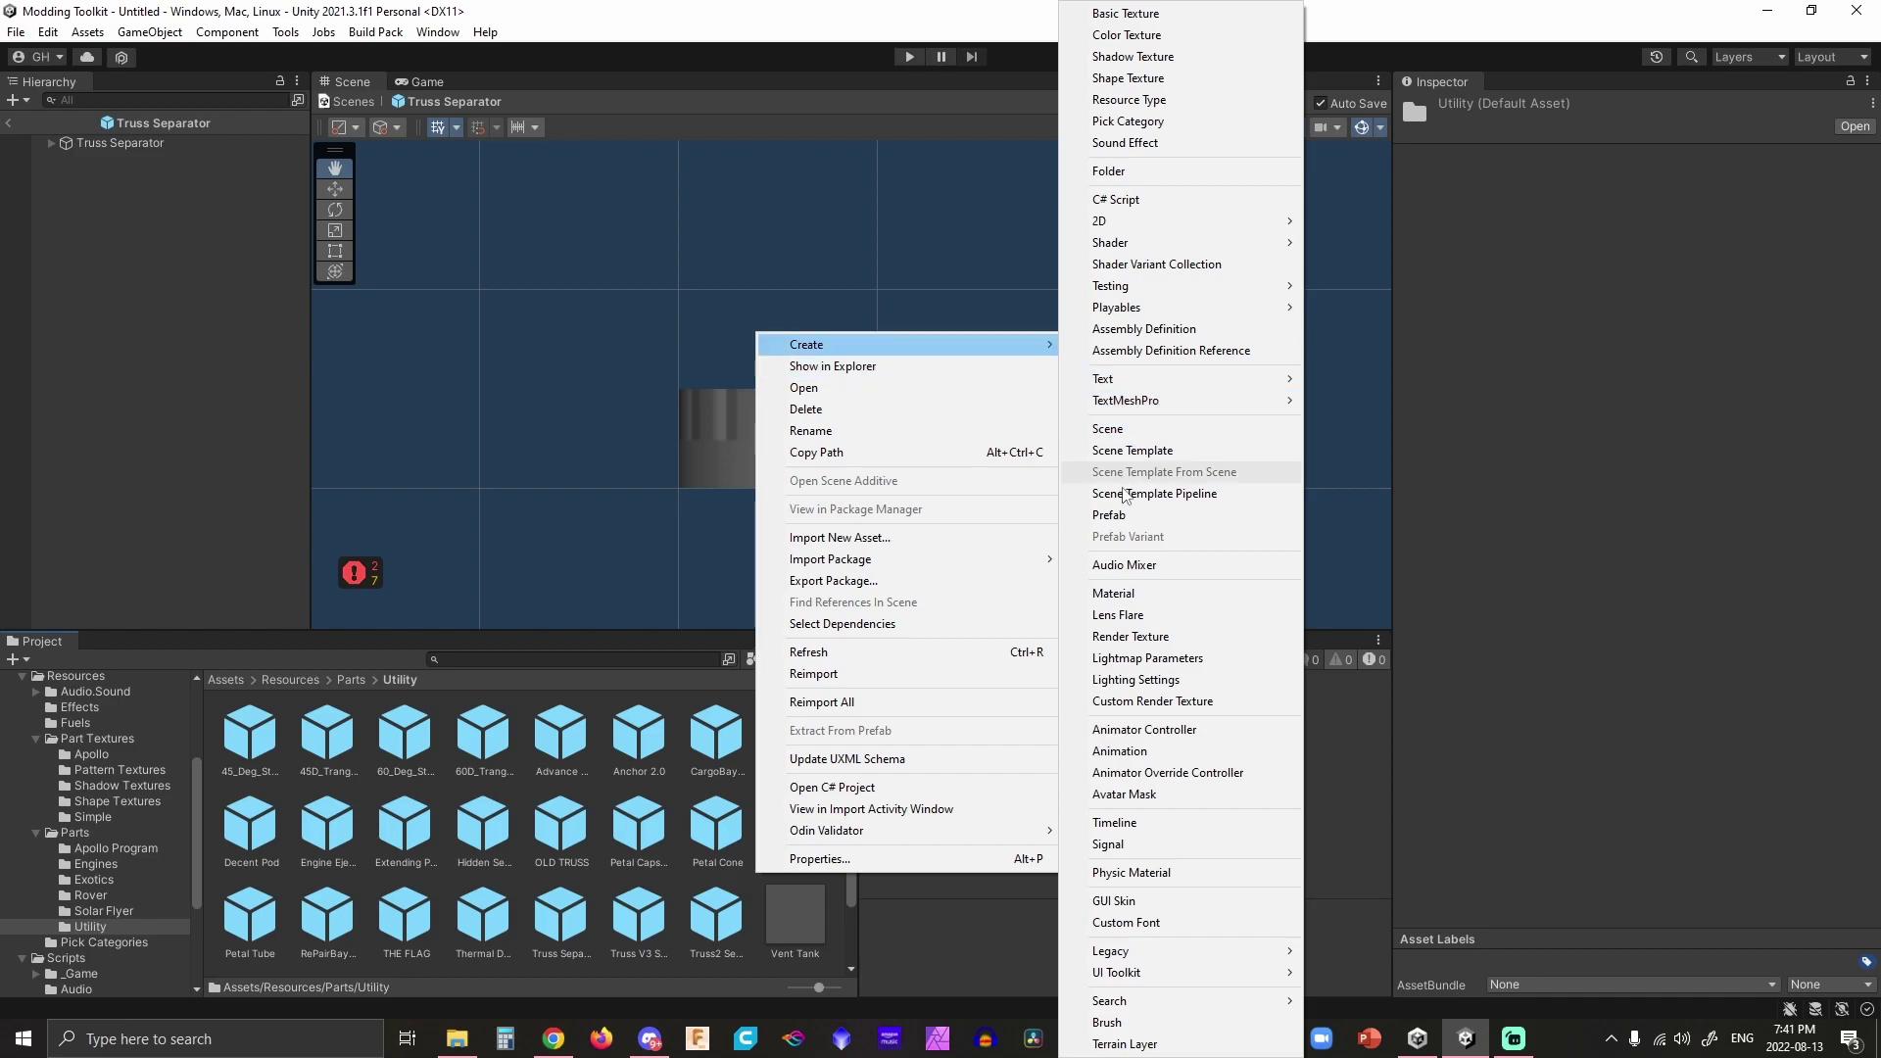
left_click(1117, 515)
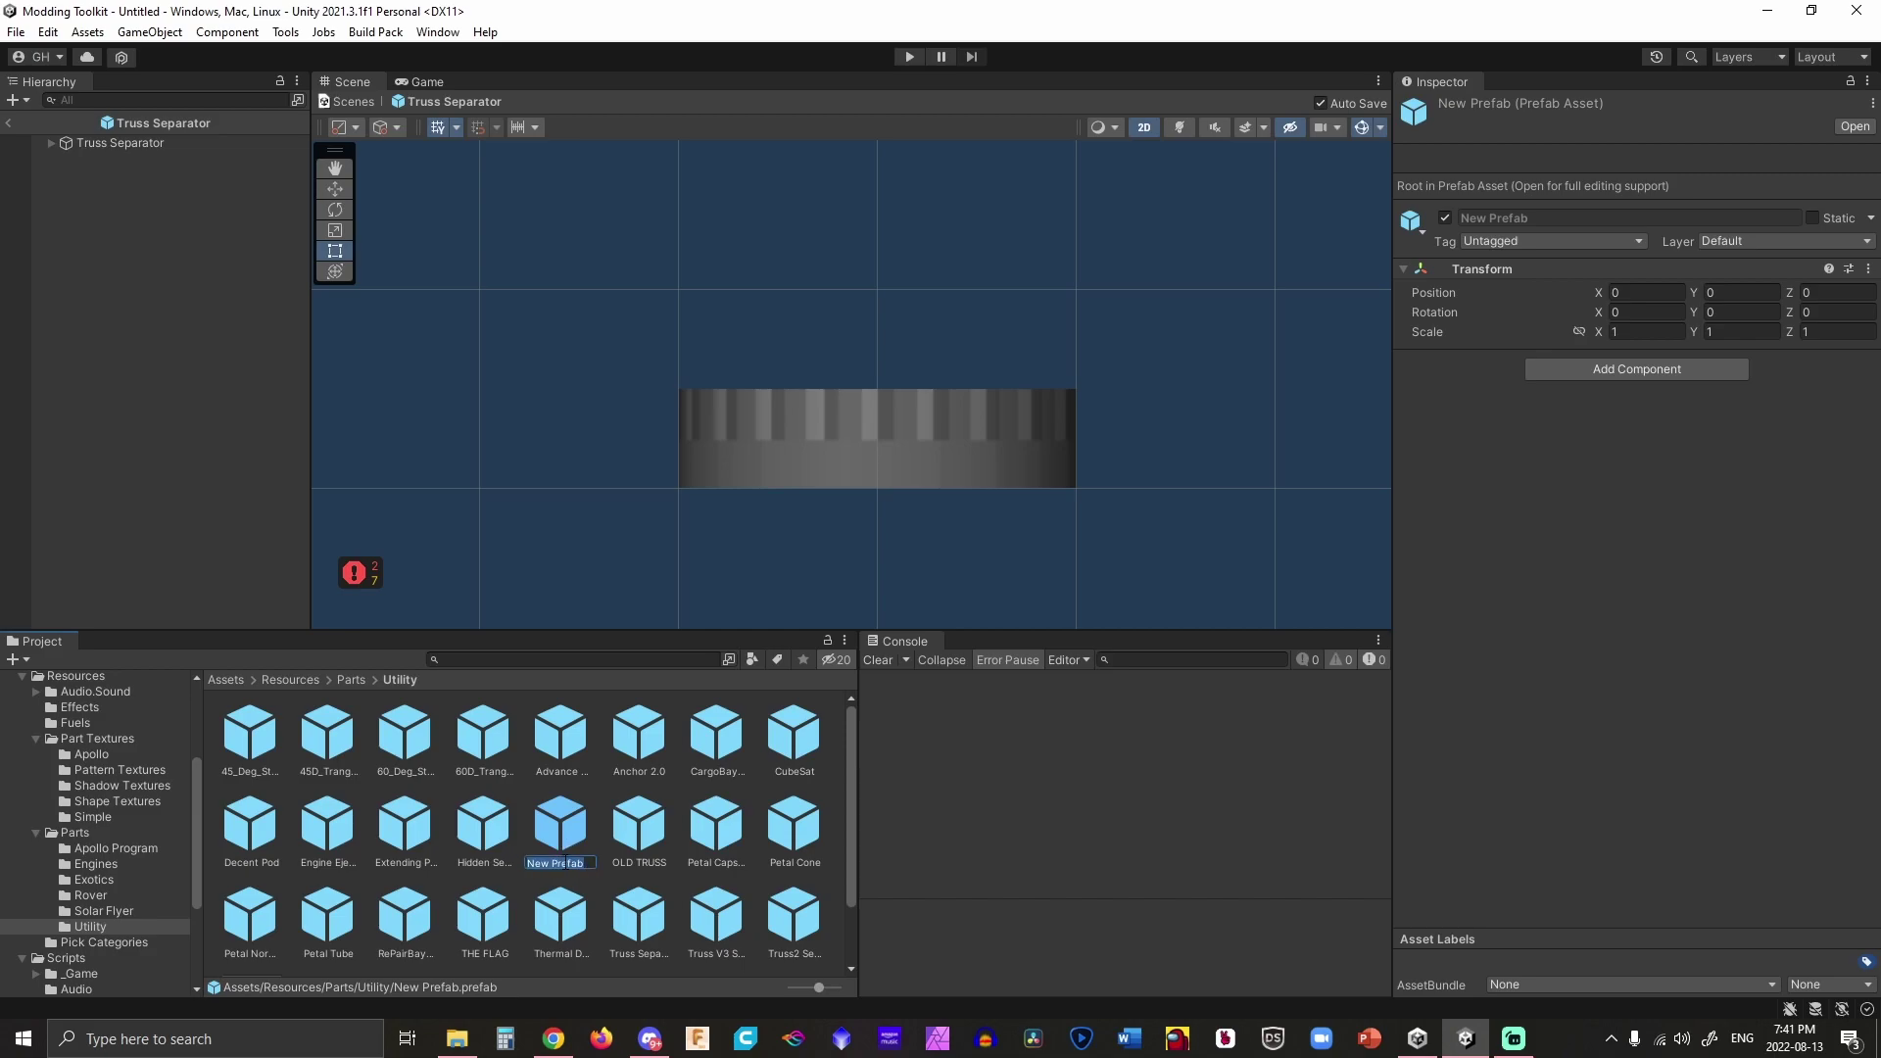
type("Inflating Baloon")
key("Return")
Open the Inflating Baloon prefab and add a Part component to its root.
double_click(568, 843)
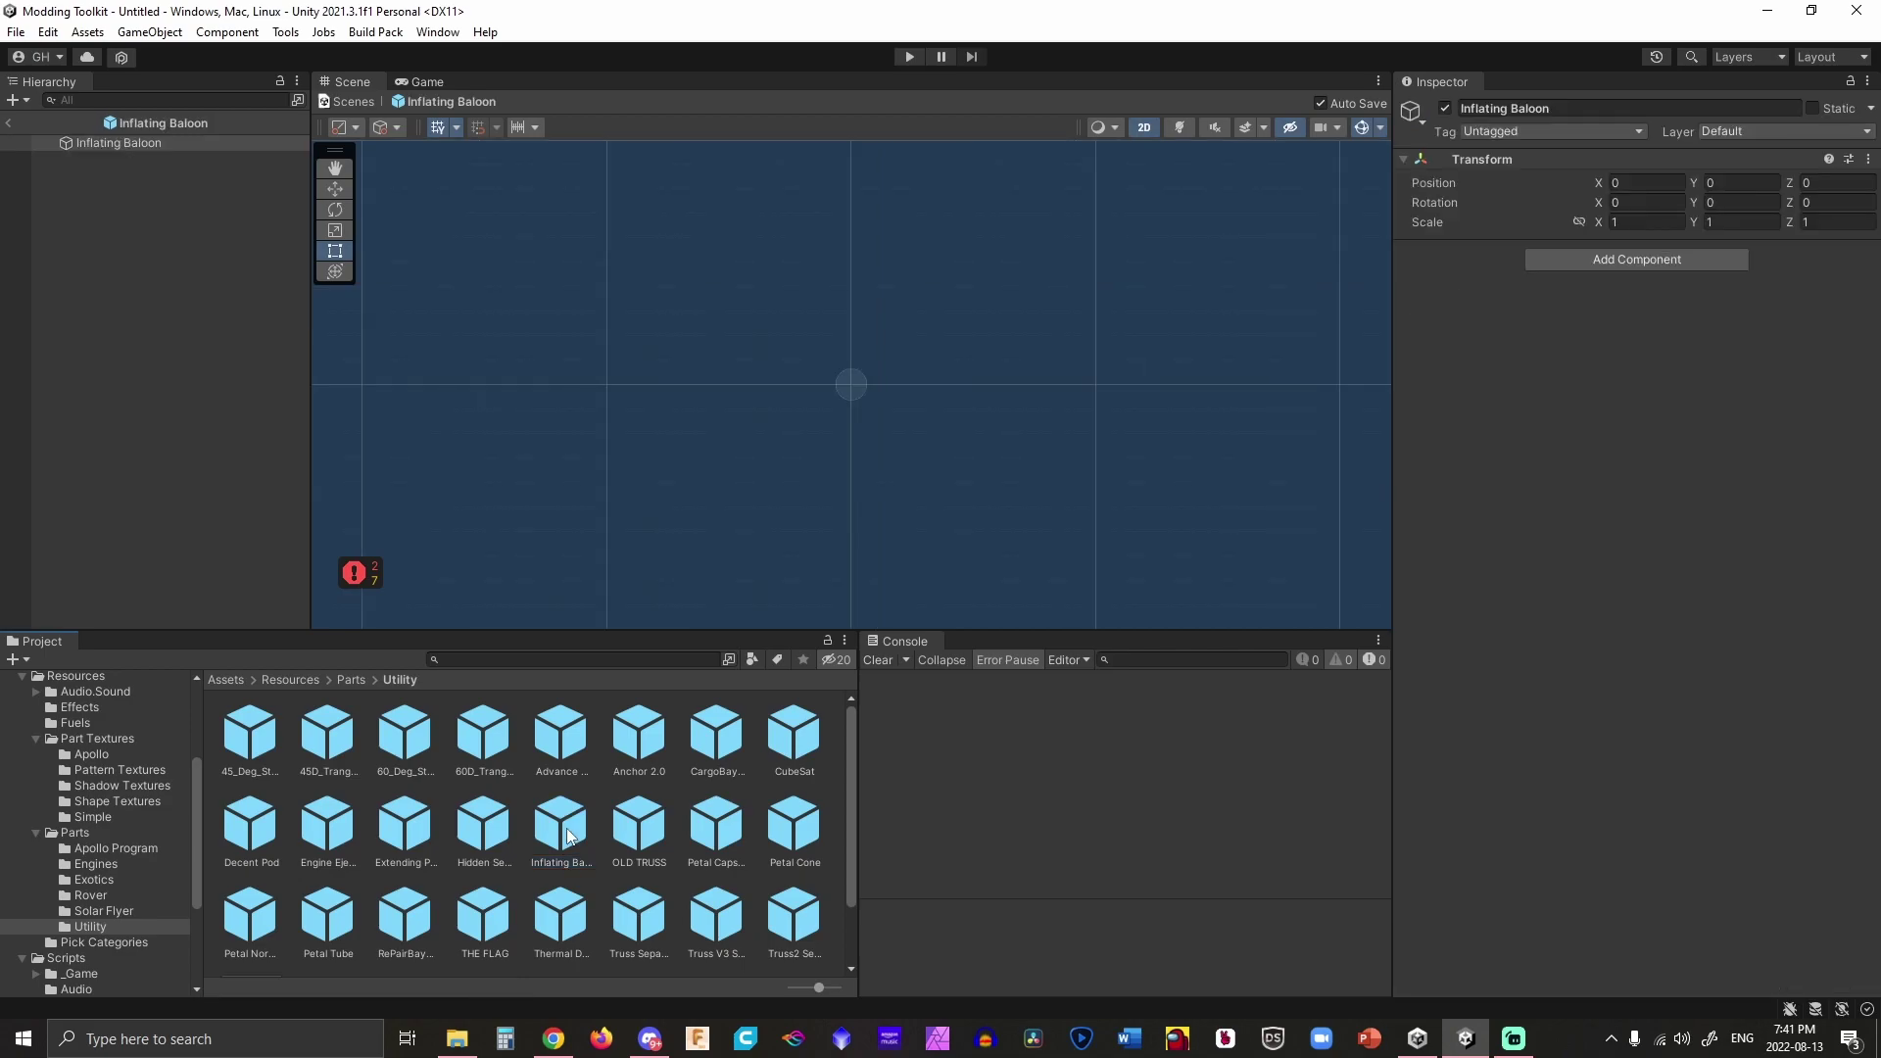
left_click(1572, 257)
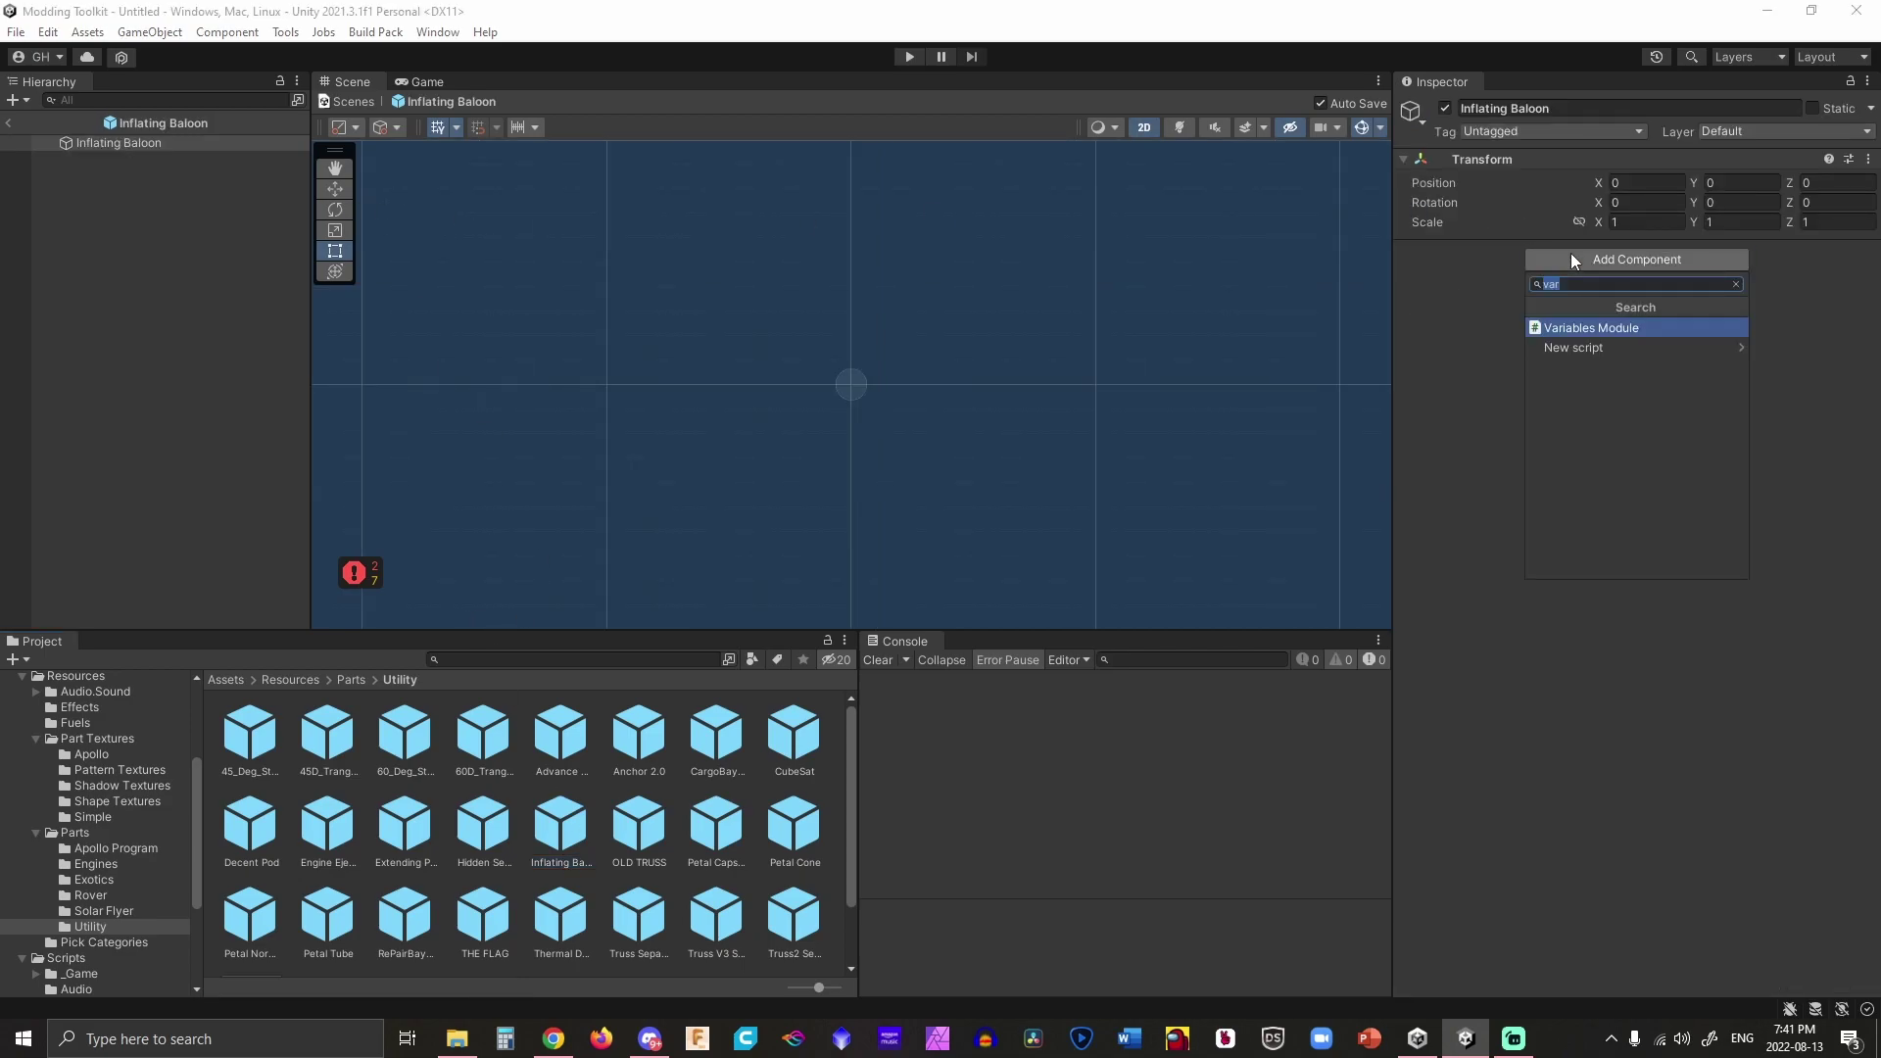
type("patt")
key("BackSpace")
key("BackSpace")
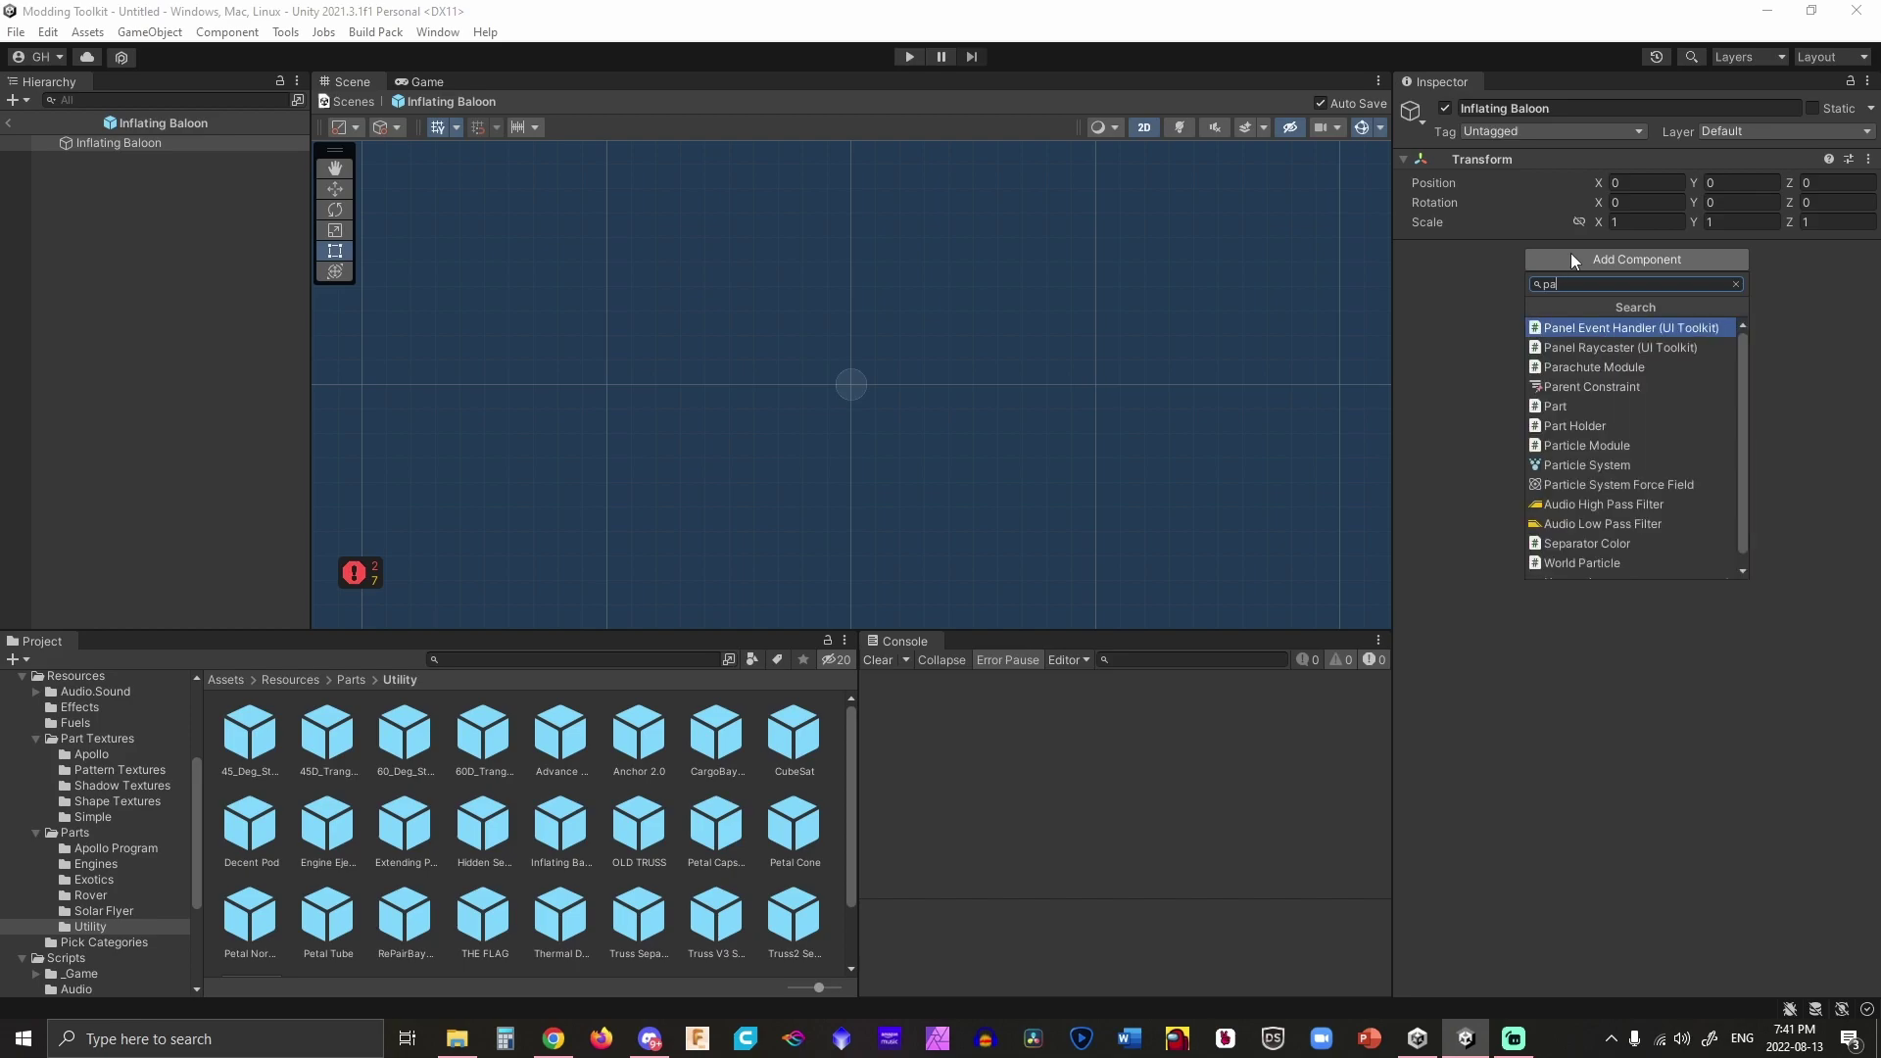
type("rt")
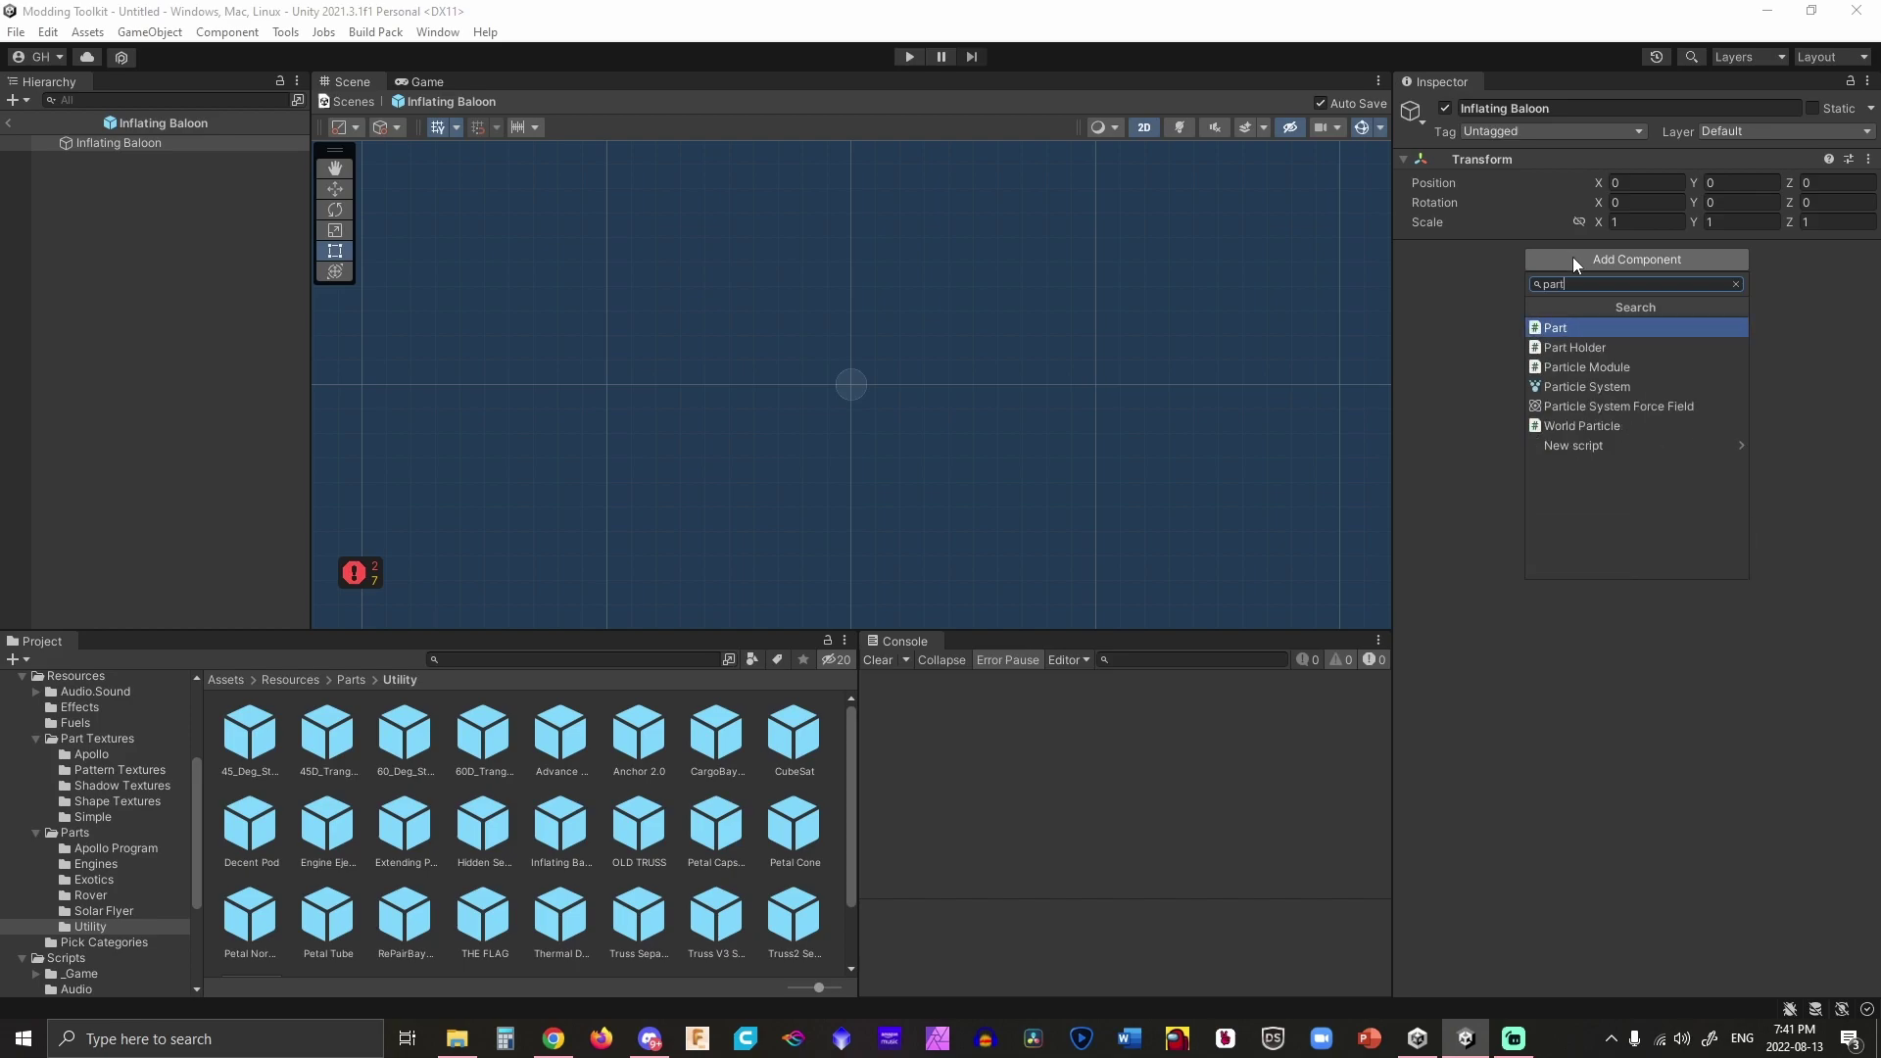
left_click(1577, 319)
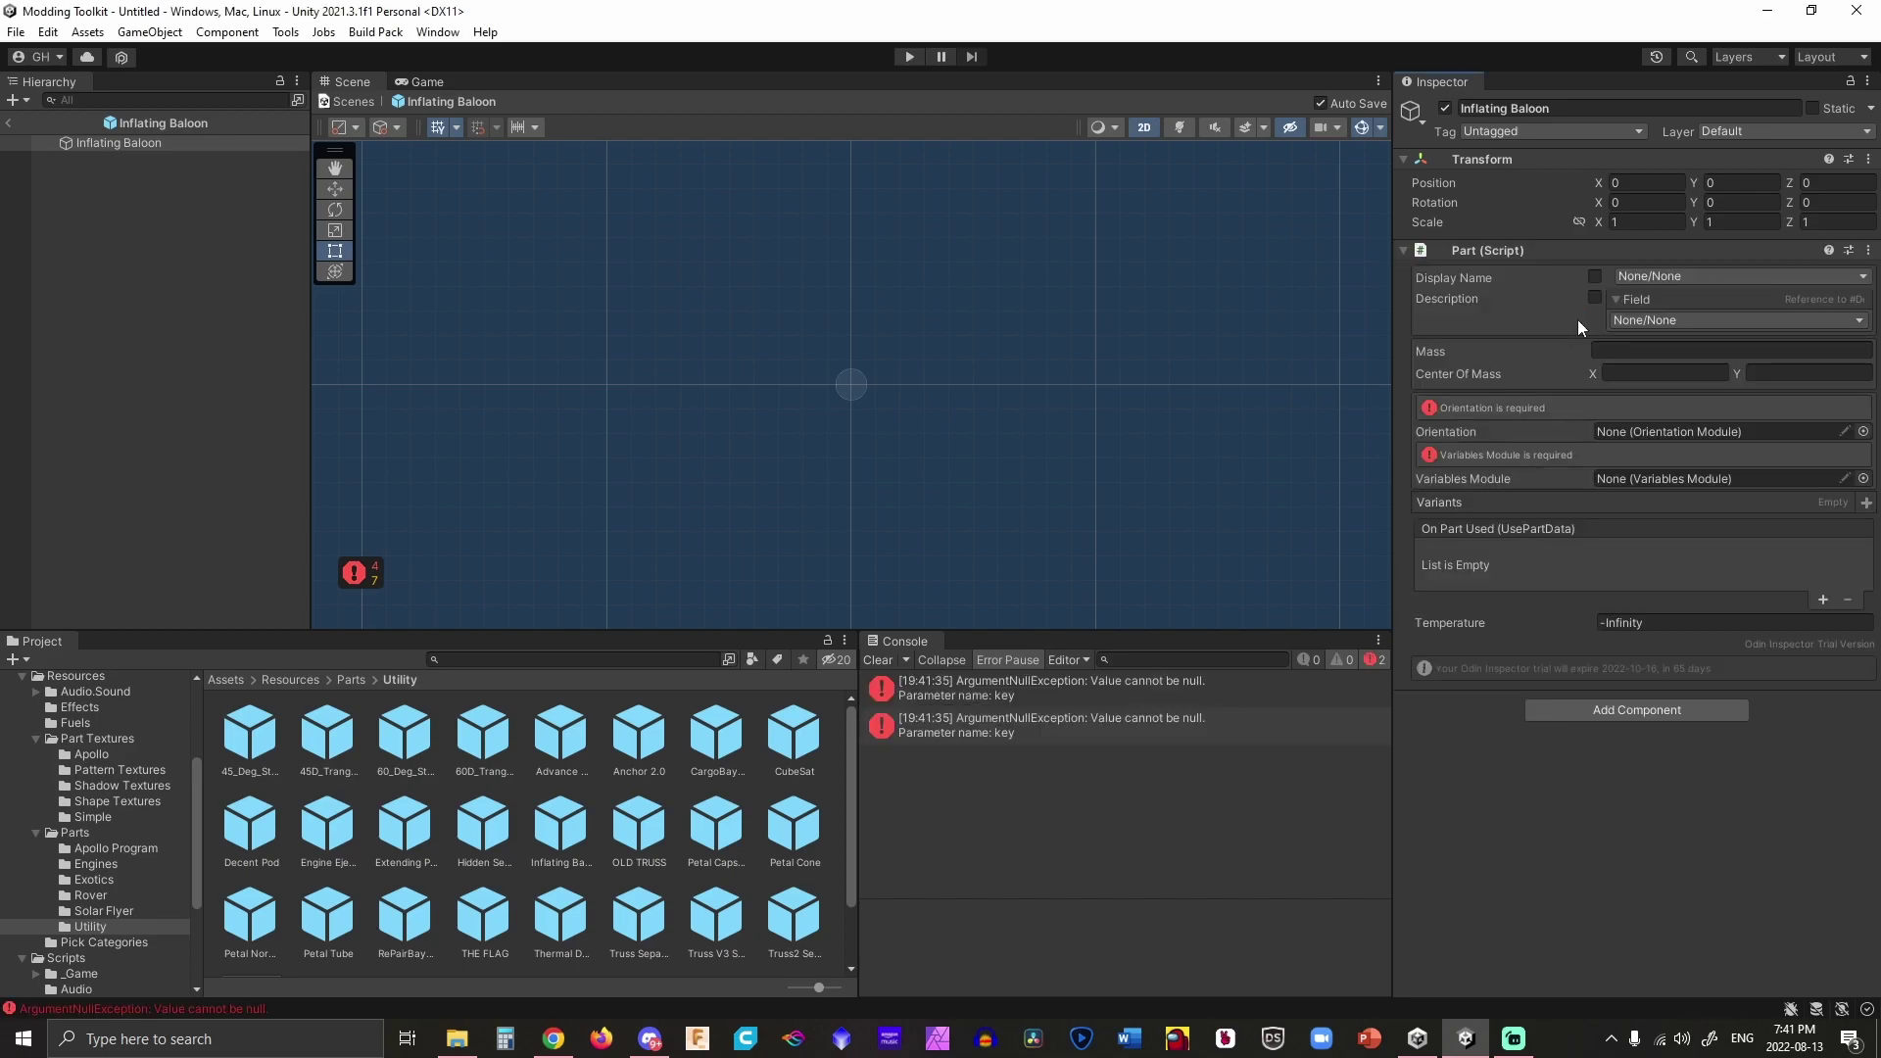
Add Orientation Module and Variables Module components to the prefab.
left_click(1677, 711)
type("ori")
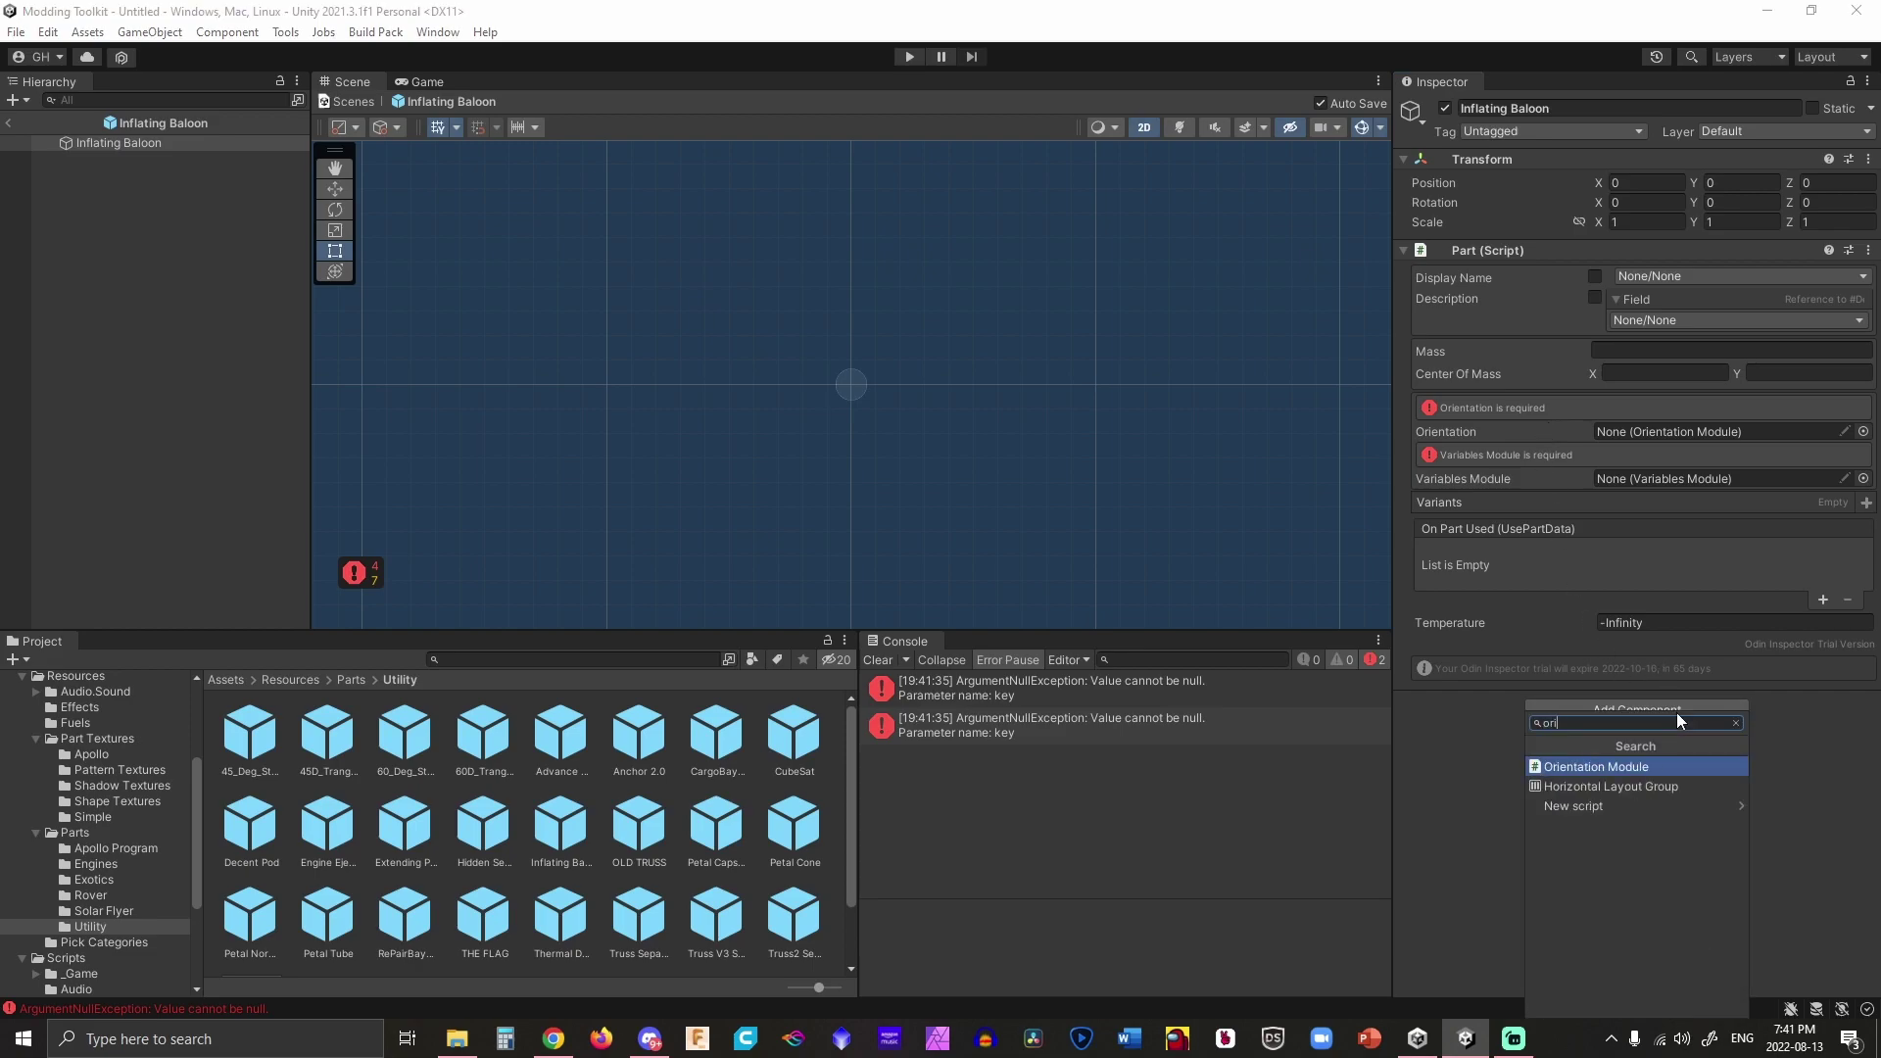
left_click(1644, 772)
left_click(1661, 725)
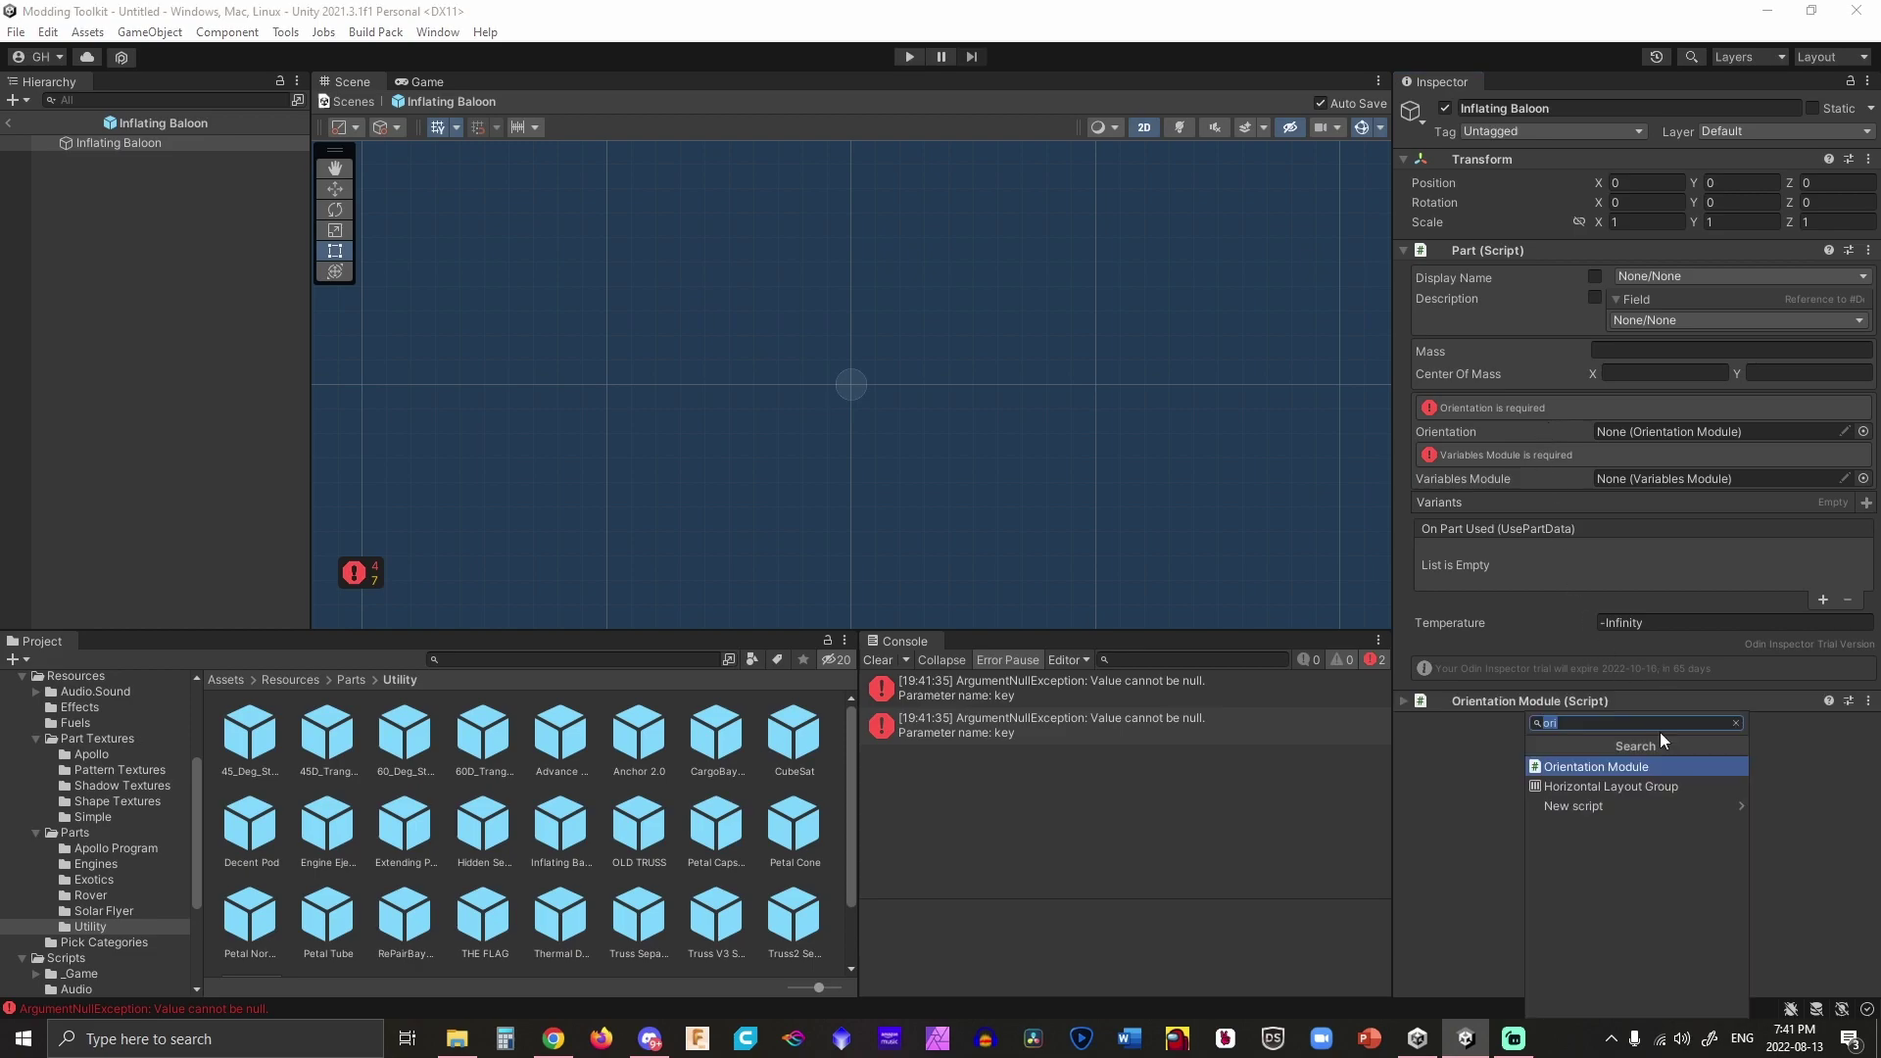
type("var")
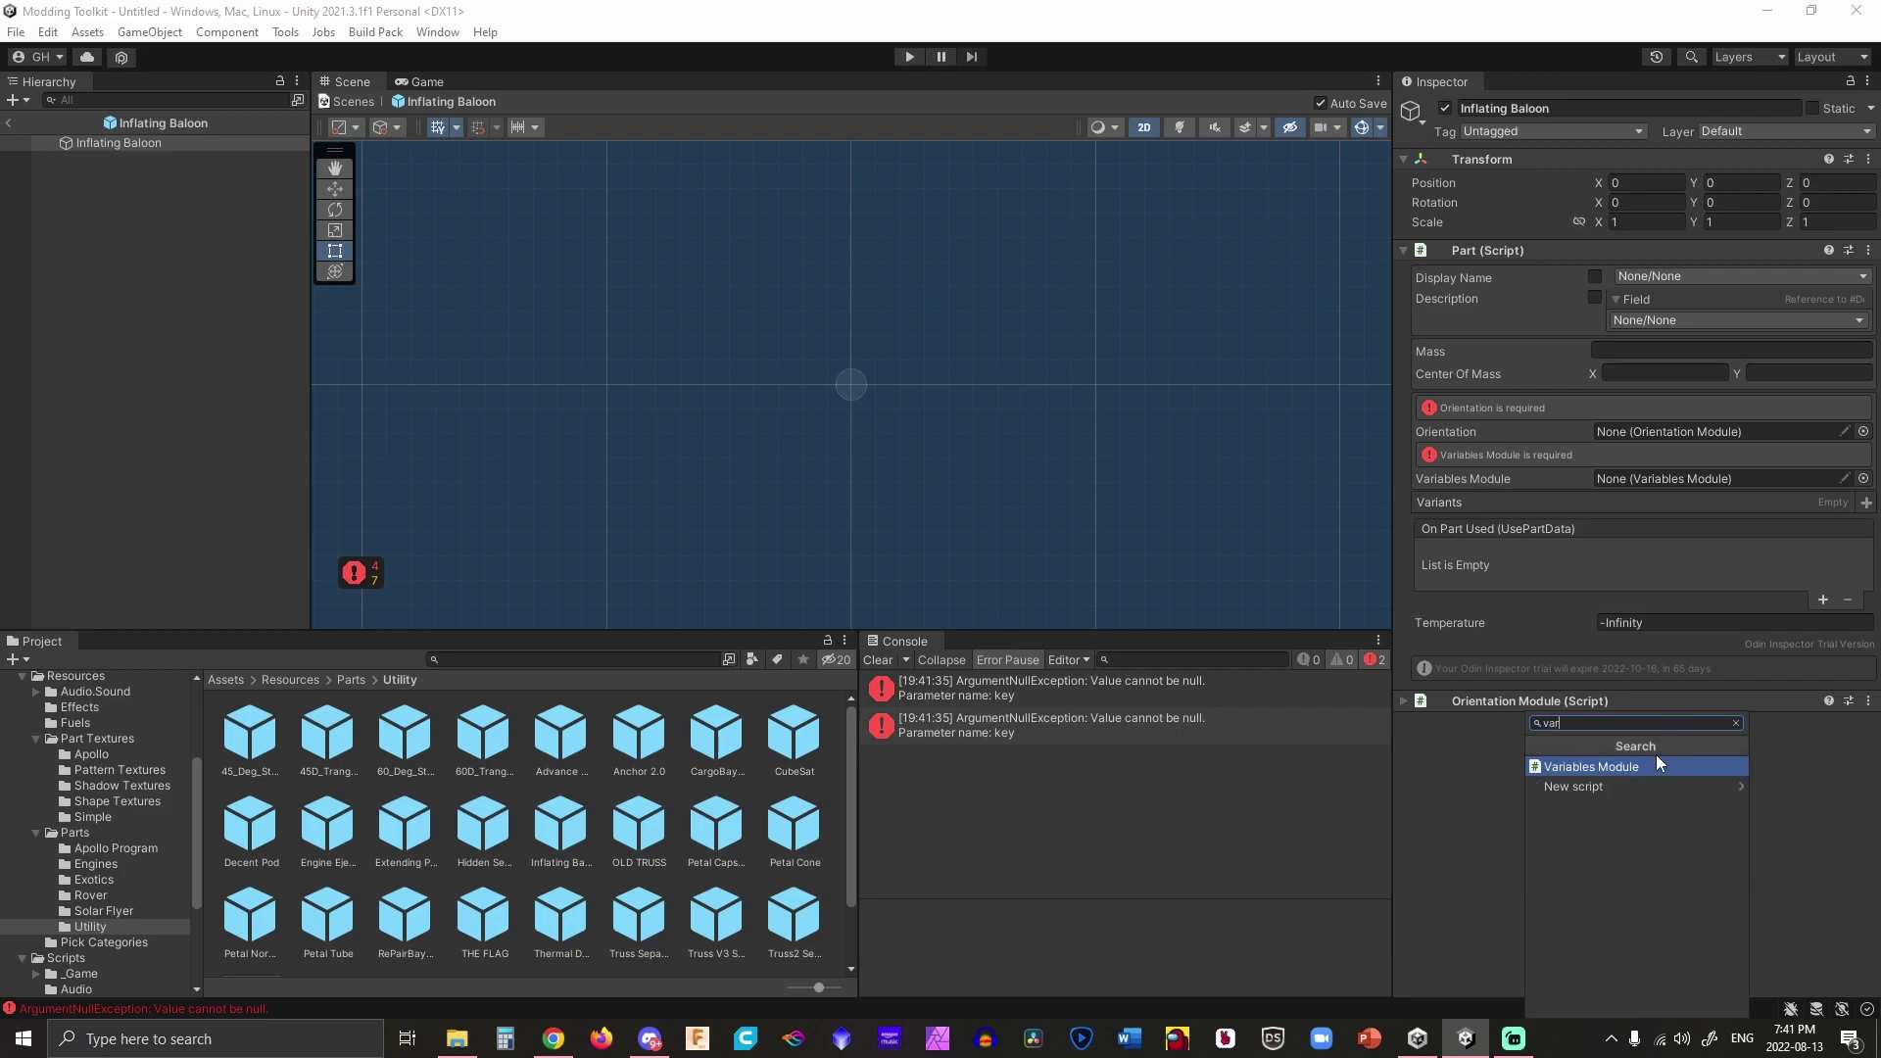
left_click(1650, 764)
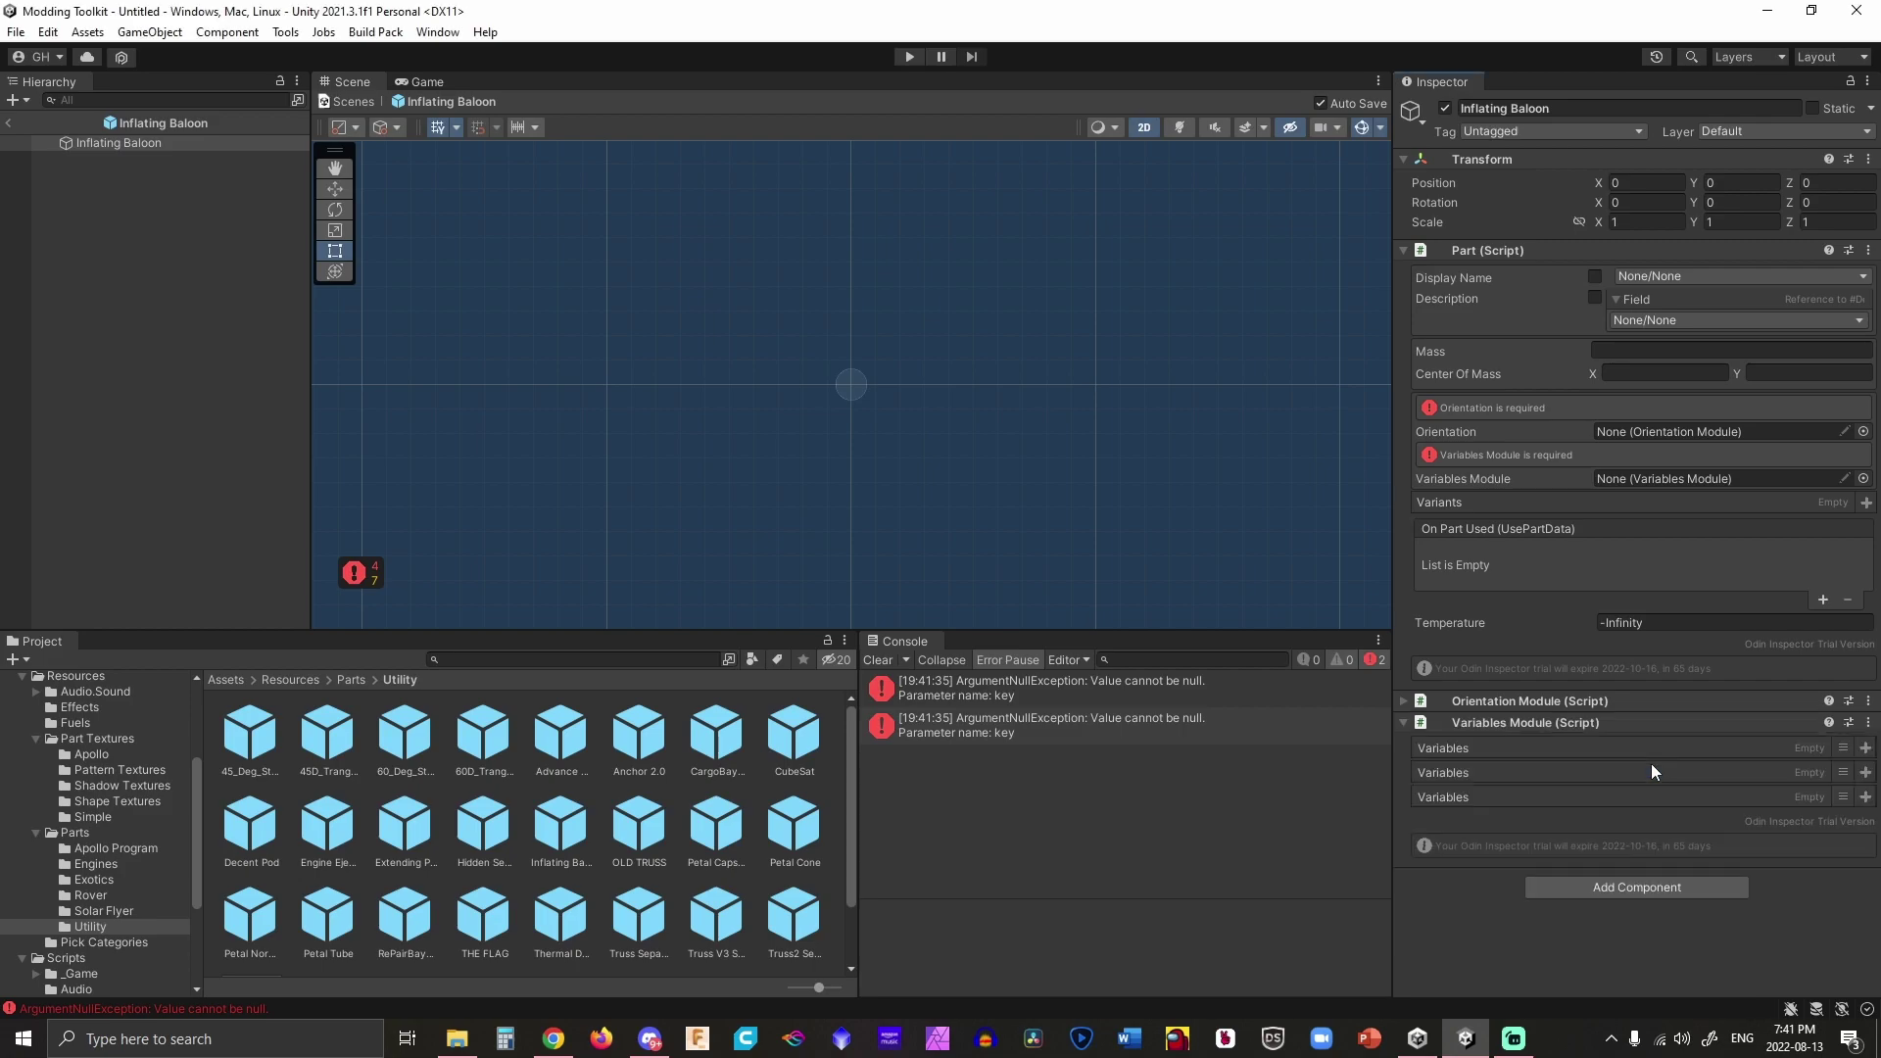
Link Inflating Baloon into the Part's Orientation and Variables Module fields.
left_click(1862, 431)
double_click(1776, 474)
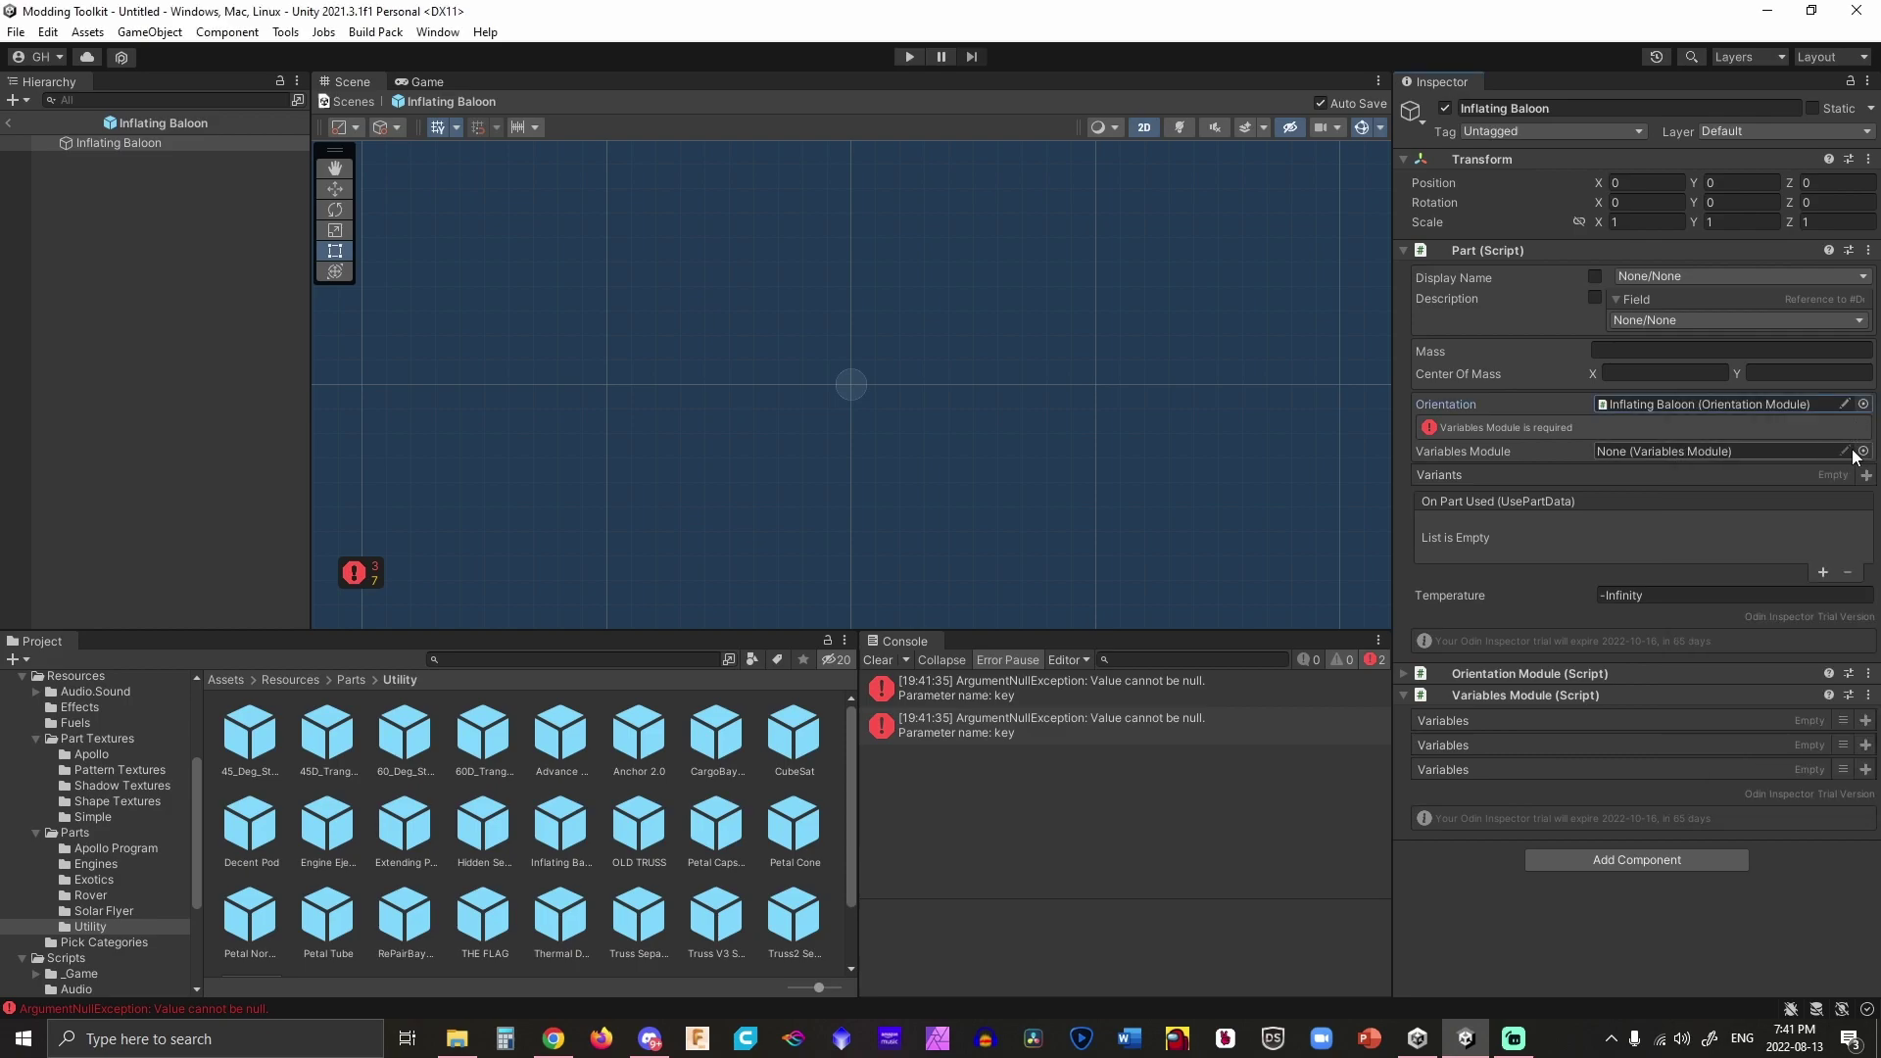
left_click(1863, 451)
left_click(1767, 509)
left_click(1862, 430)
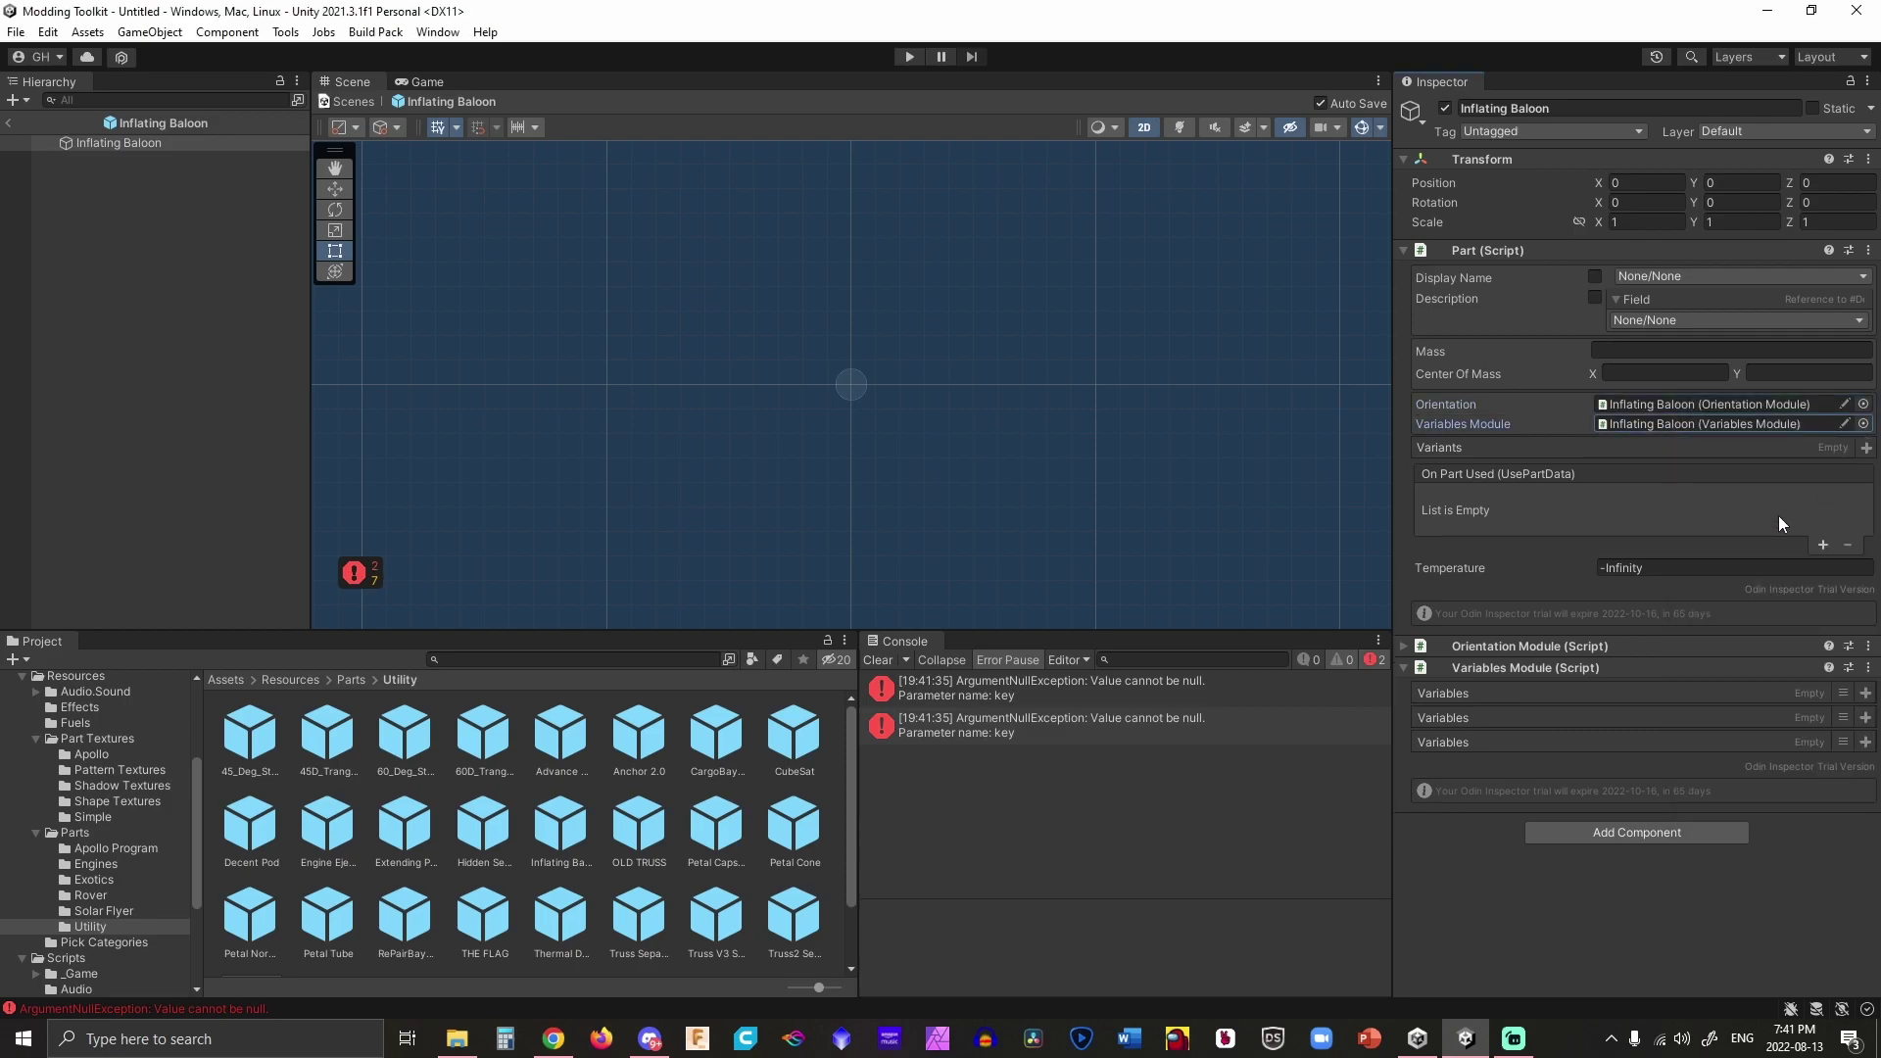
Add a Variable<double> entry to the first Variables list.
left_click(1864, 693)
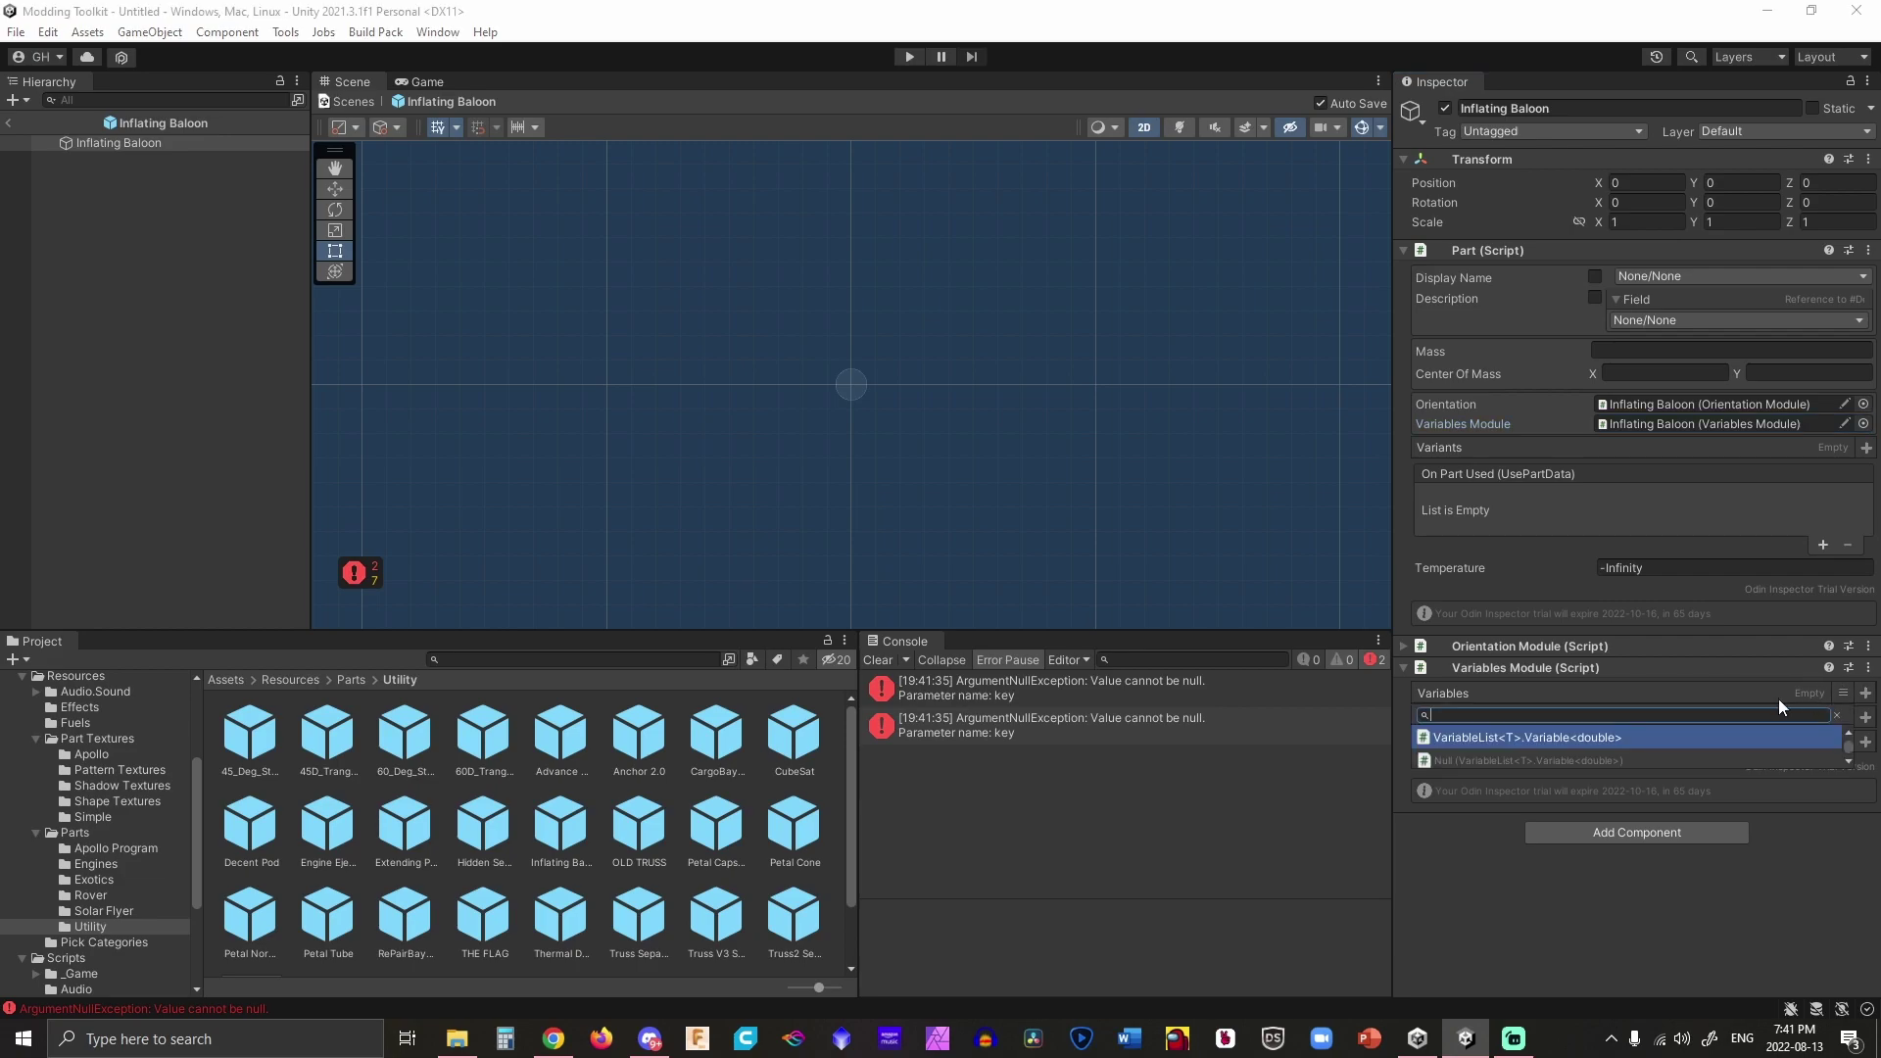
left_click(1866, 719)
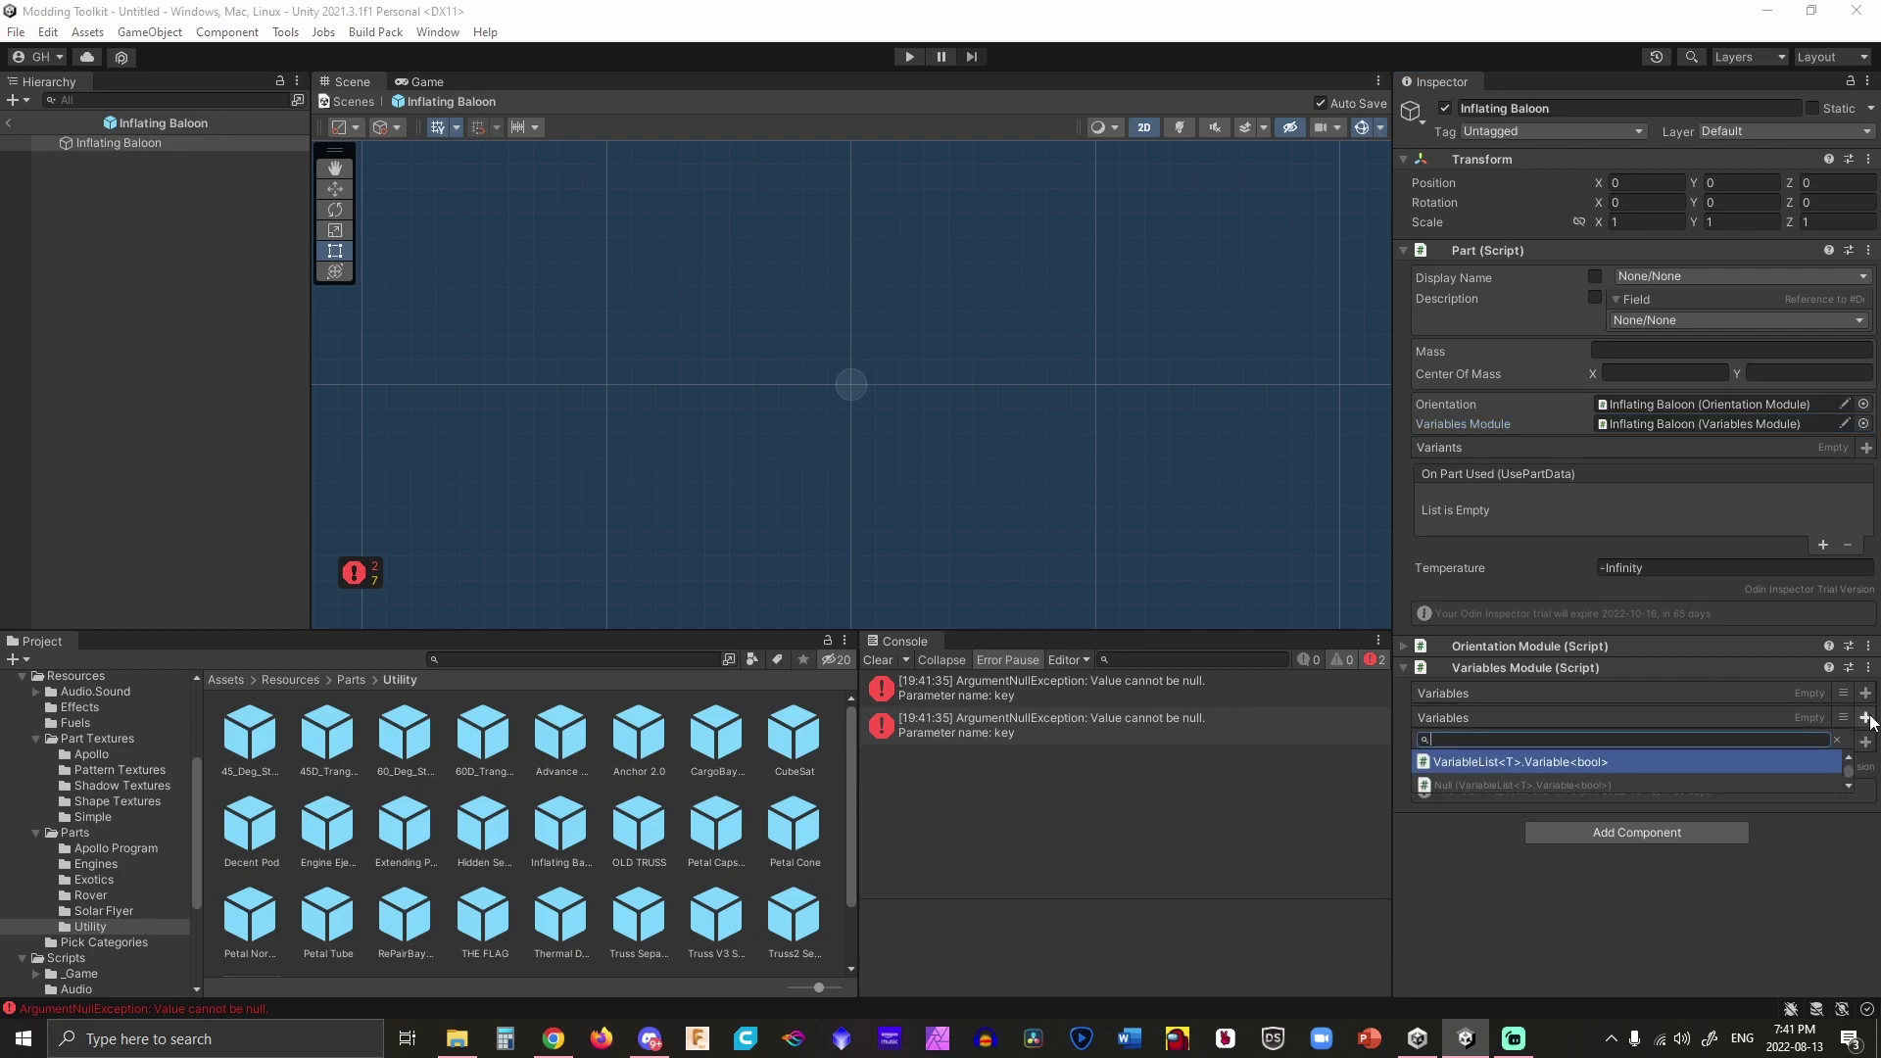
left_click(1866, 742)
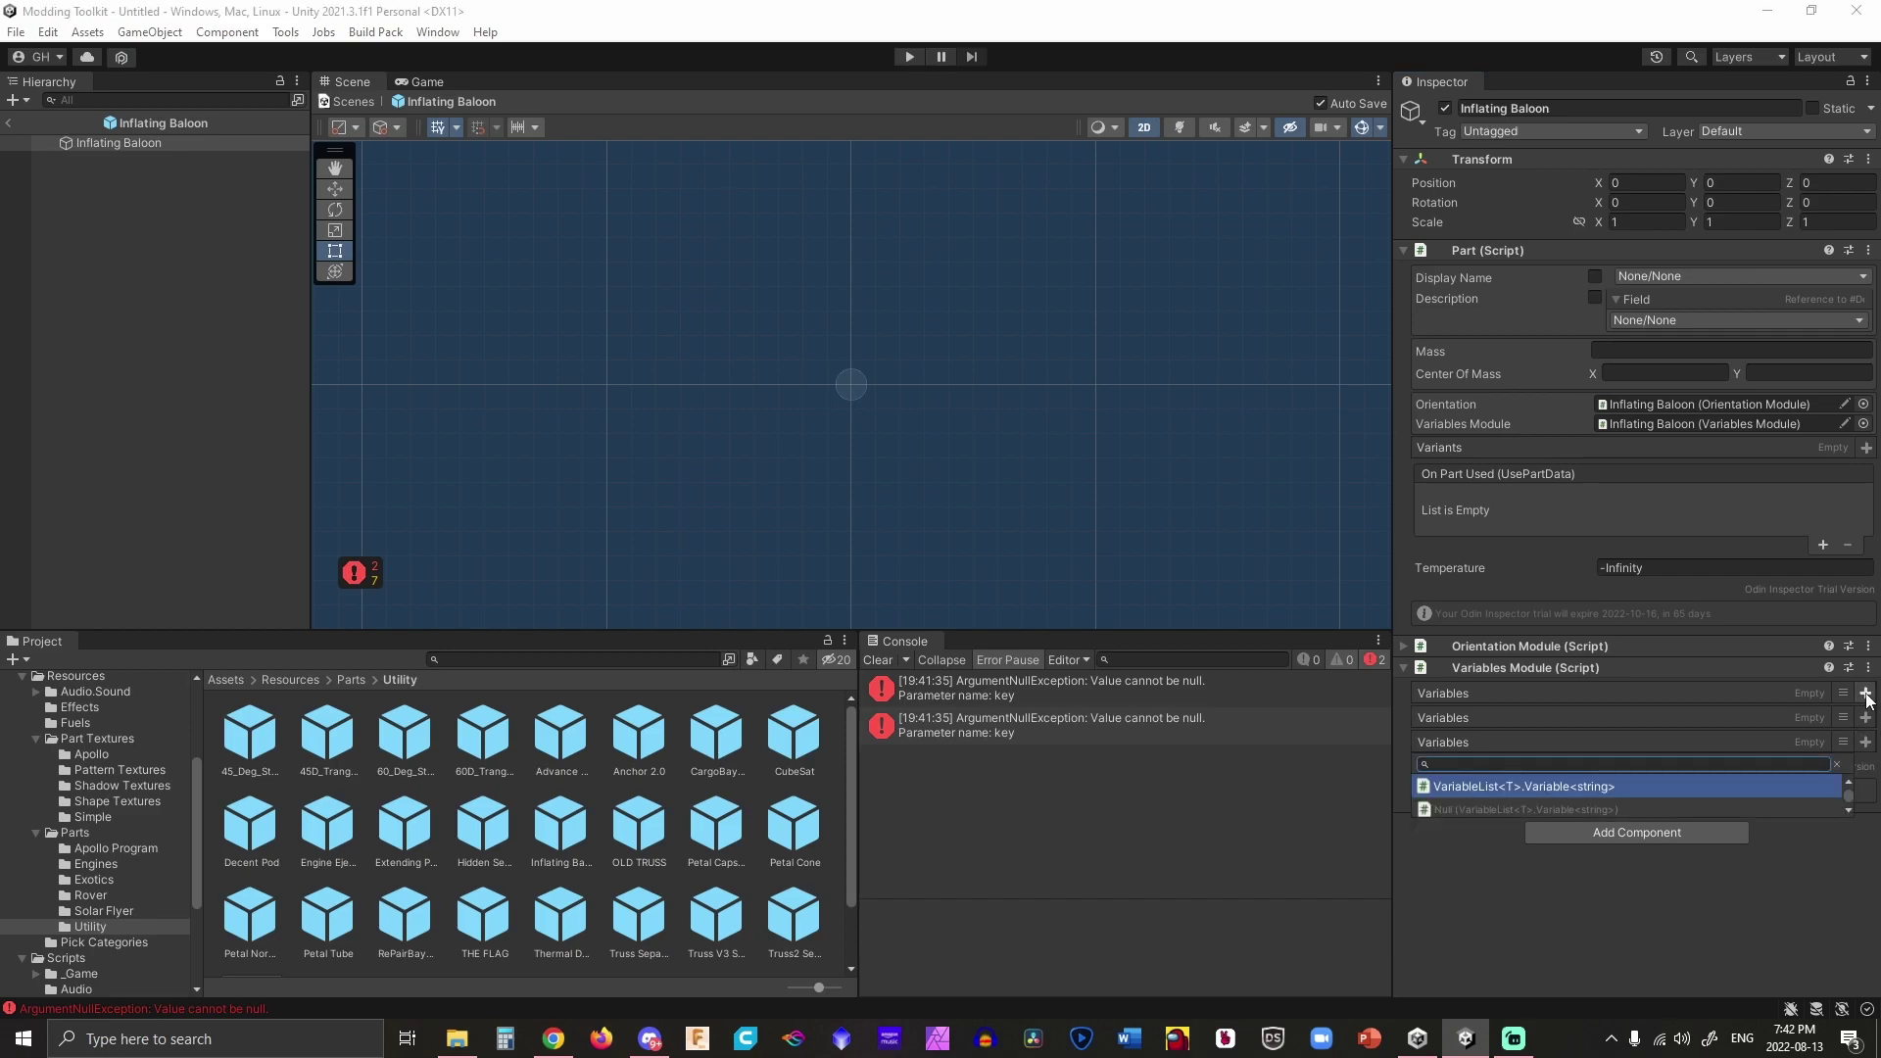
left_click(1785, 699)
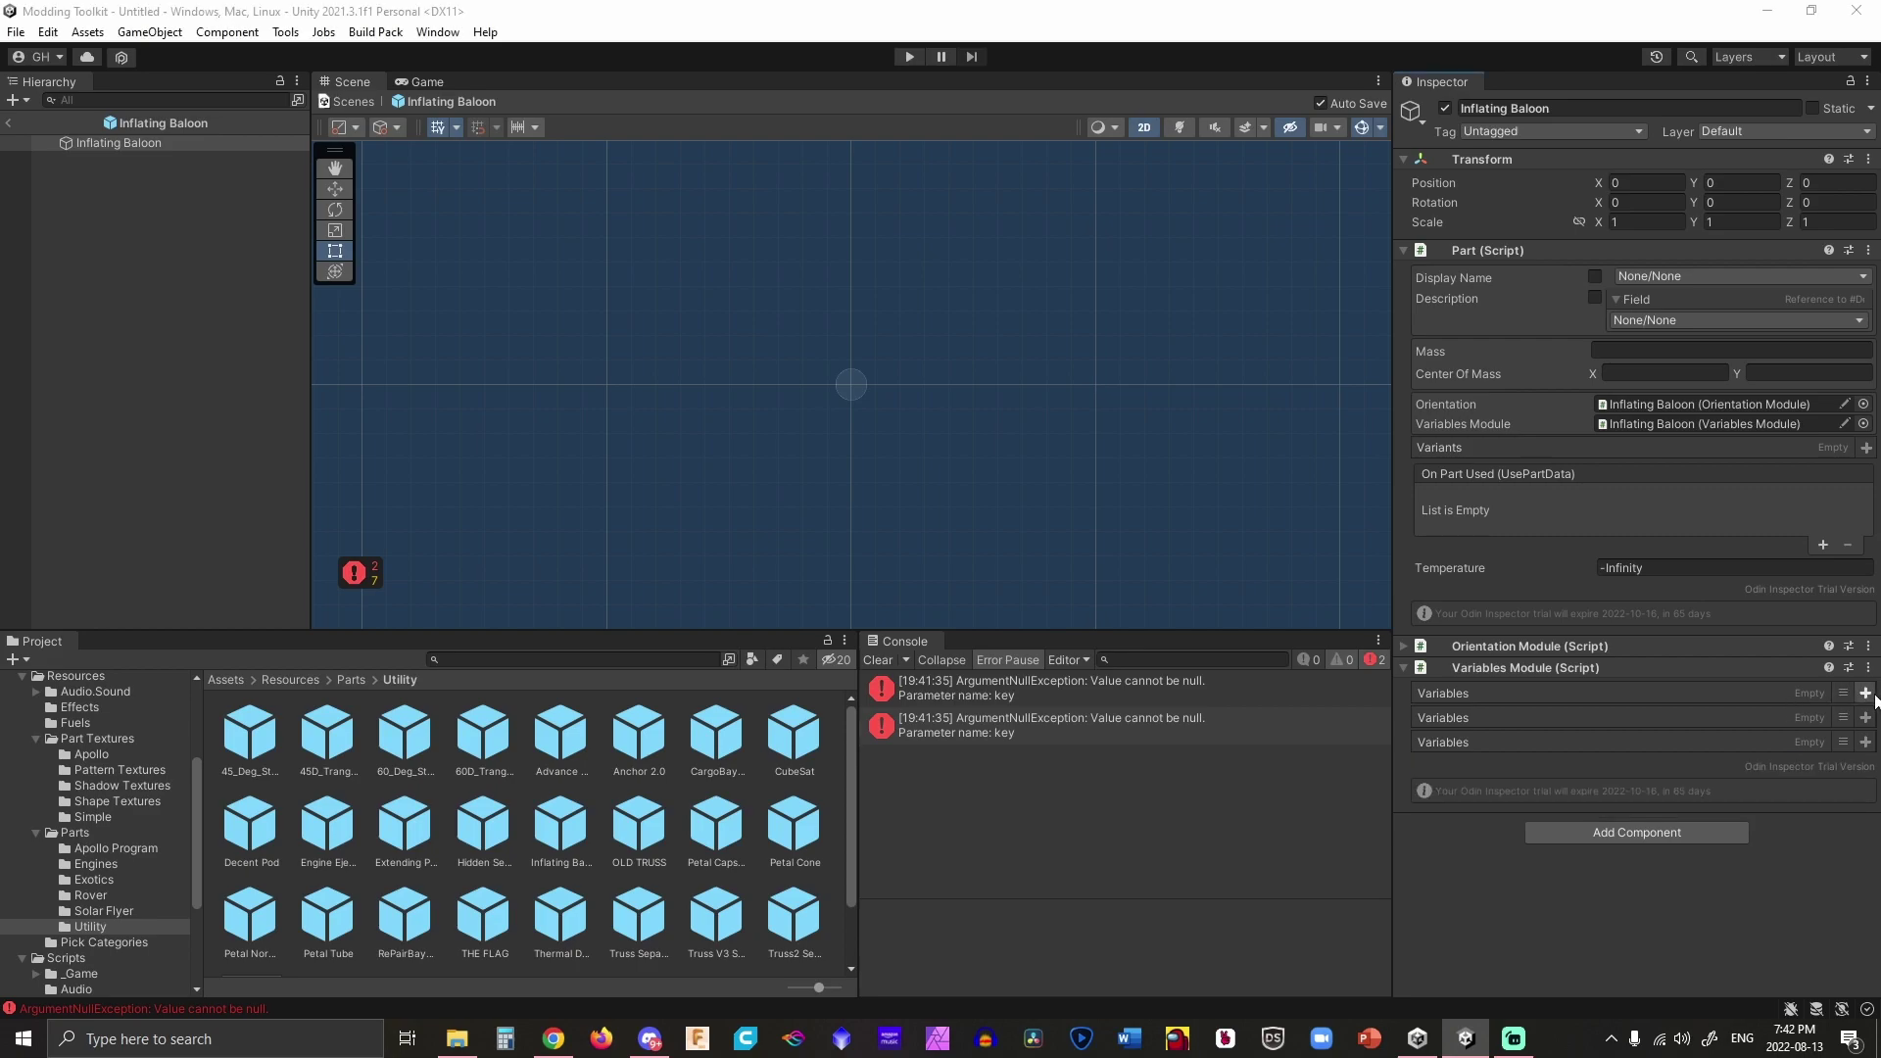
left_click(1865, 692)
left_click(1693, 737)
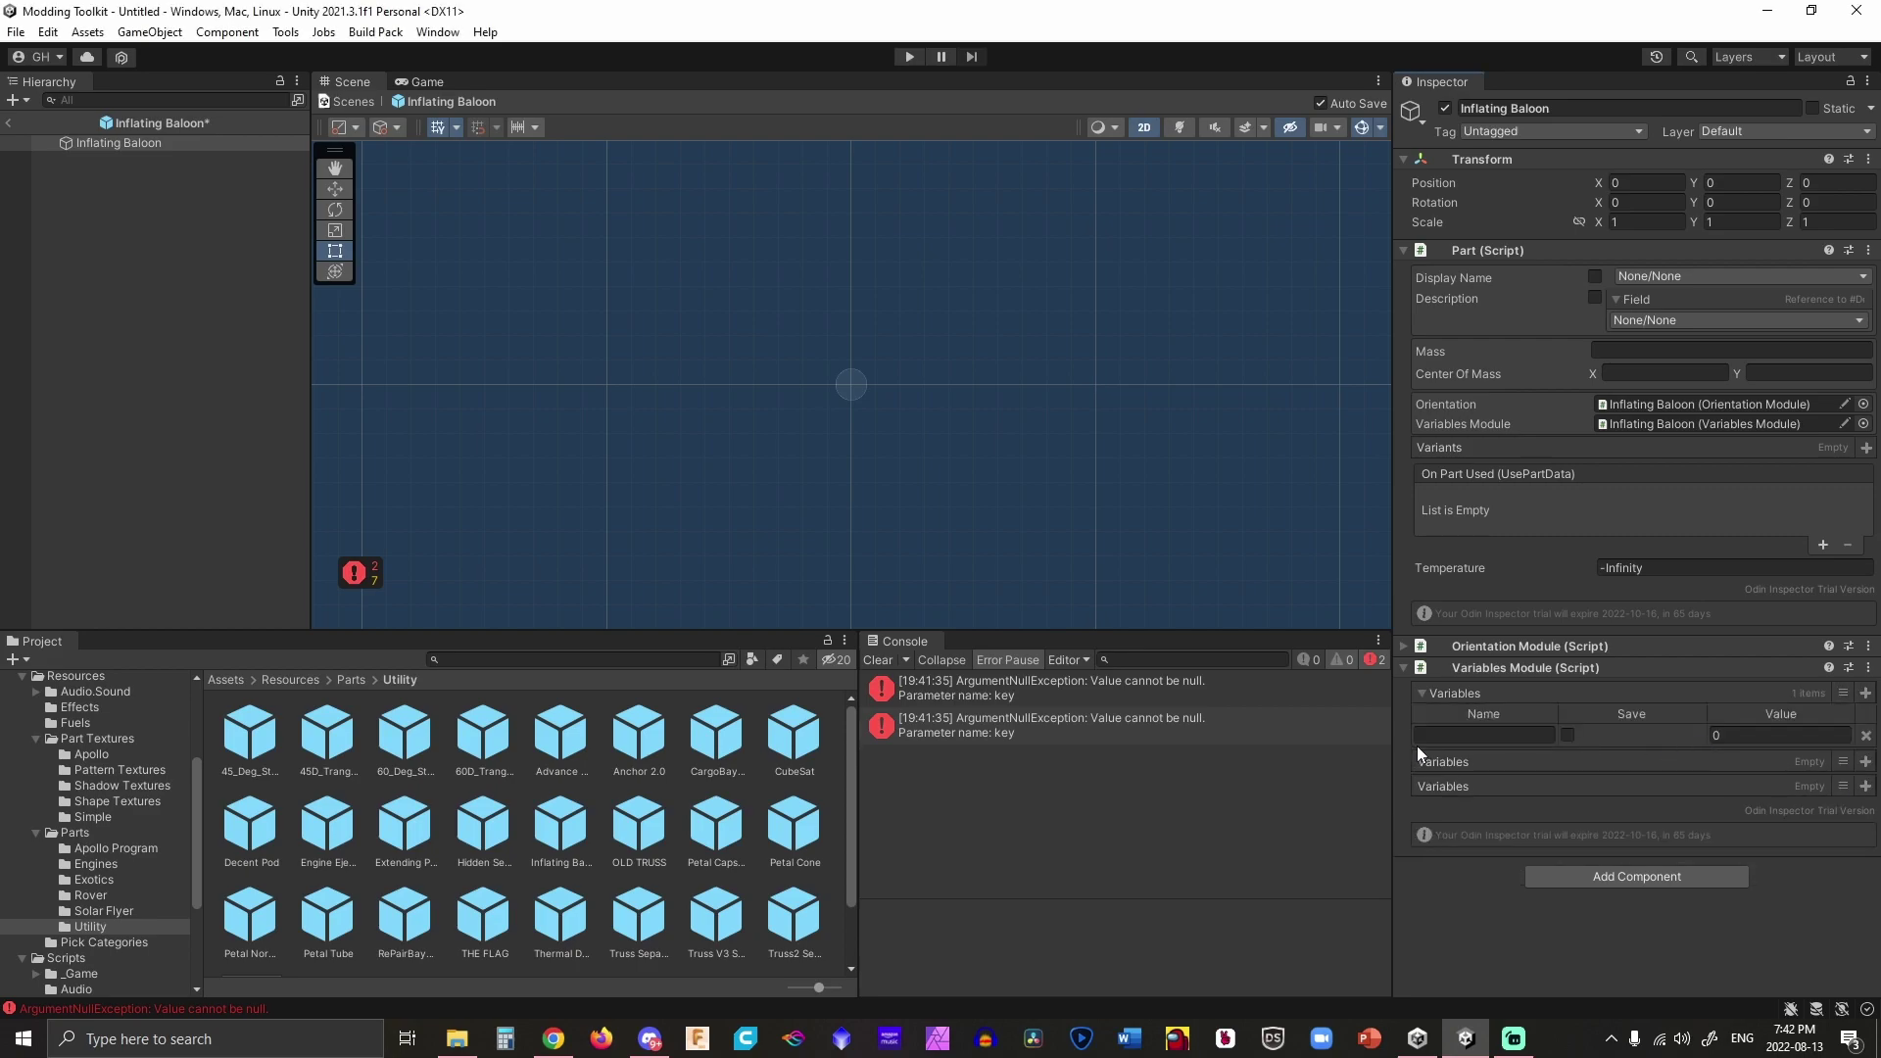
left_click(1446, 736)
Name the variable 'inflate', mark it saved, and leave its value at 0.
type("inflate")
left_click(1567, 735)
left_click(1736, 737)
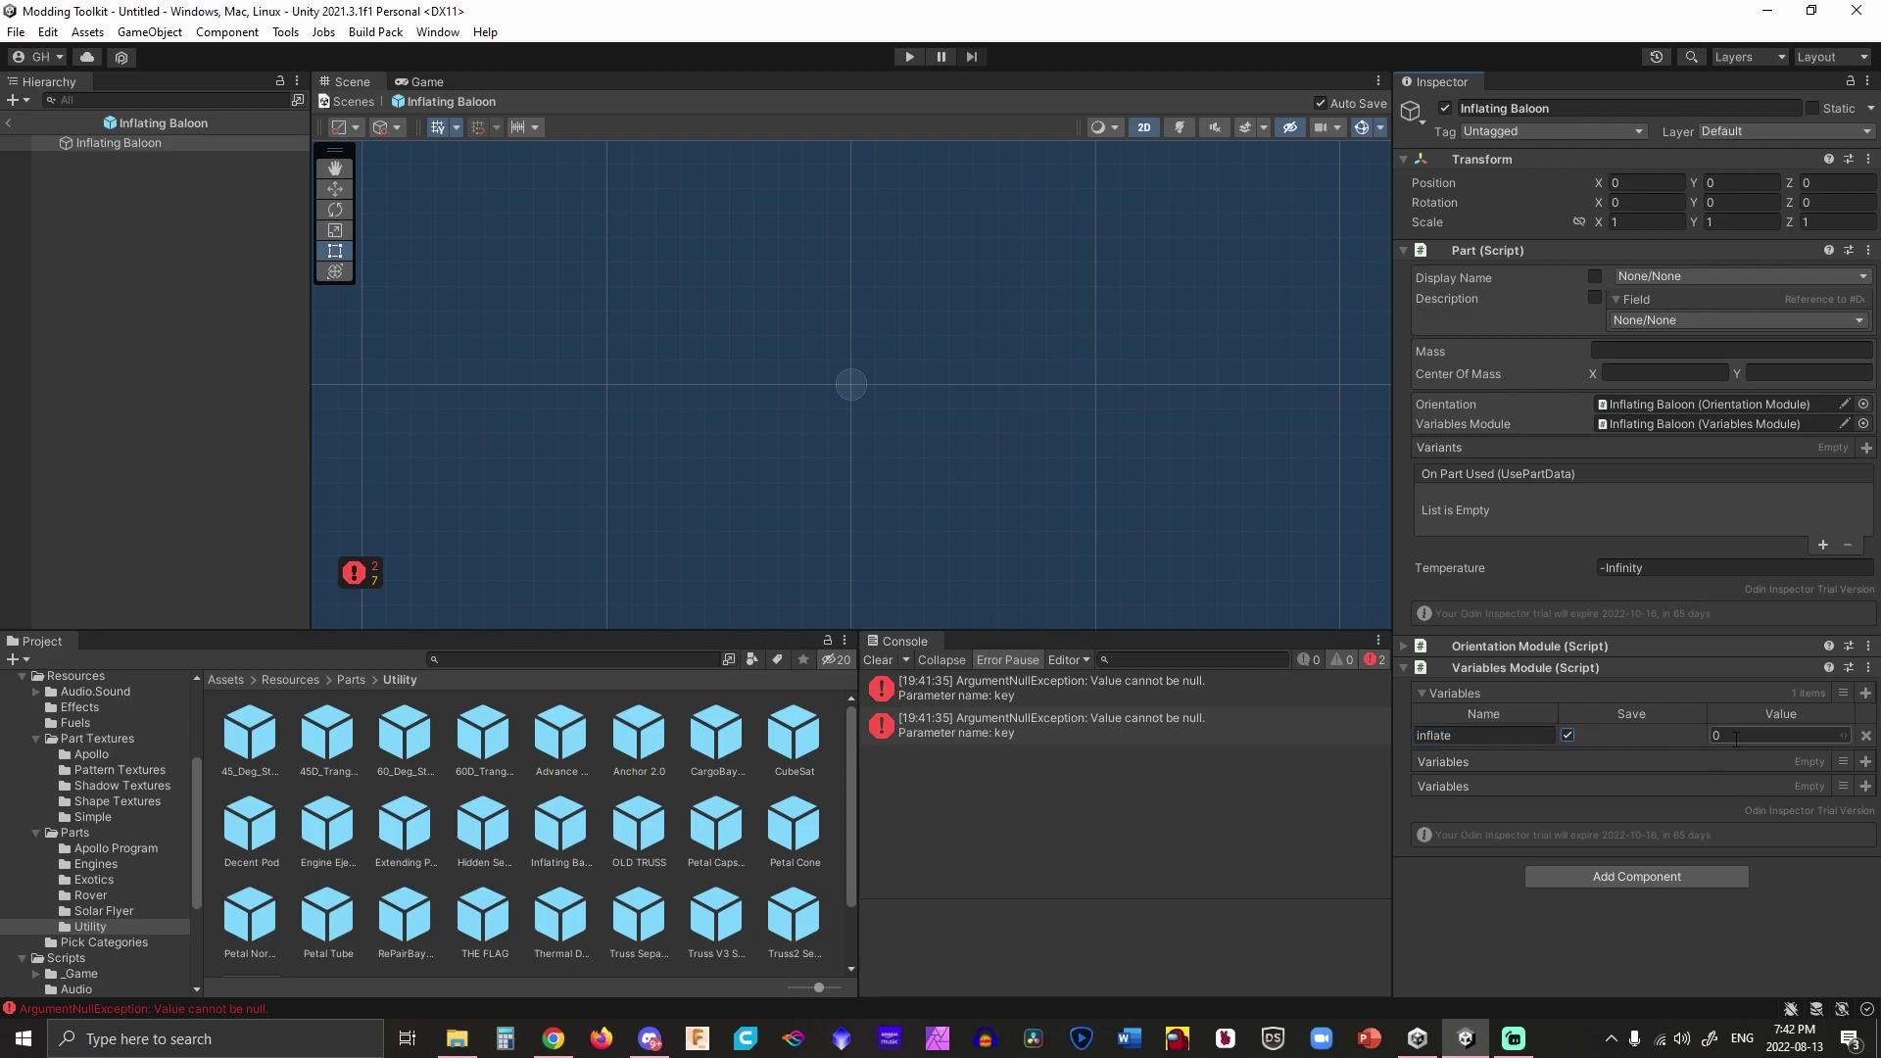
double_click(1731, 735)
left_click(150, 142)
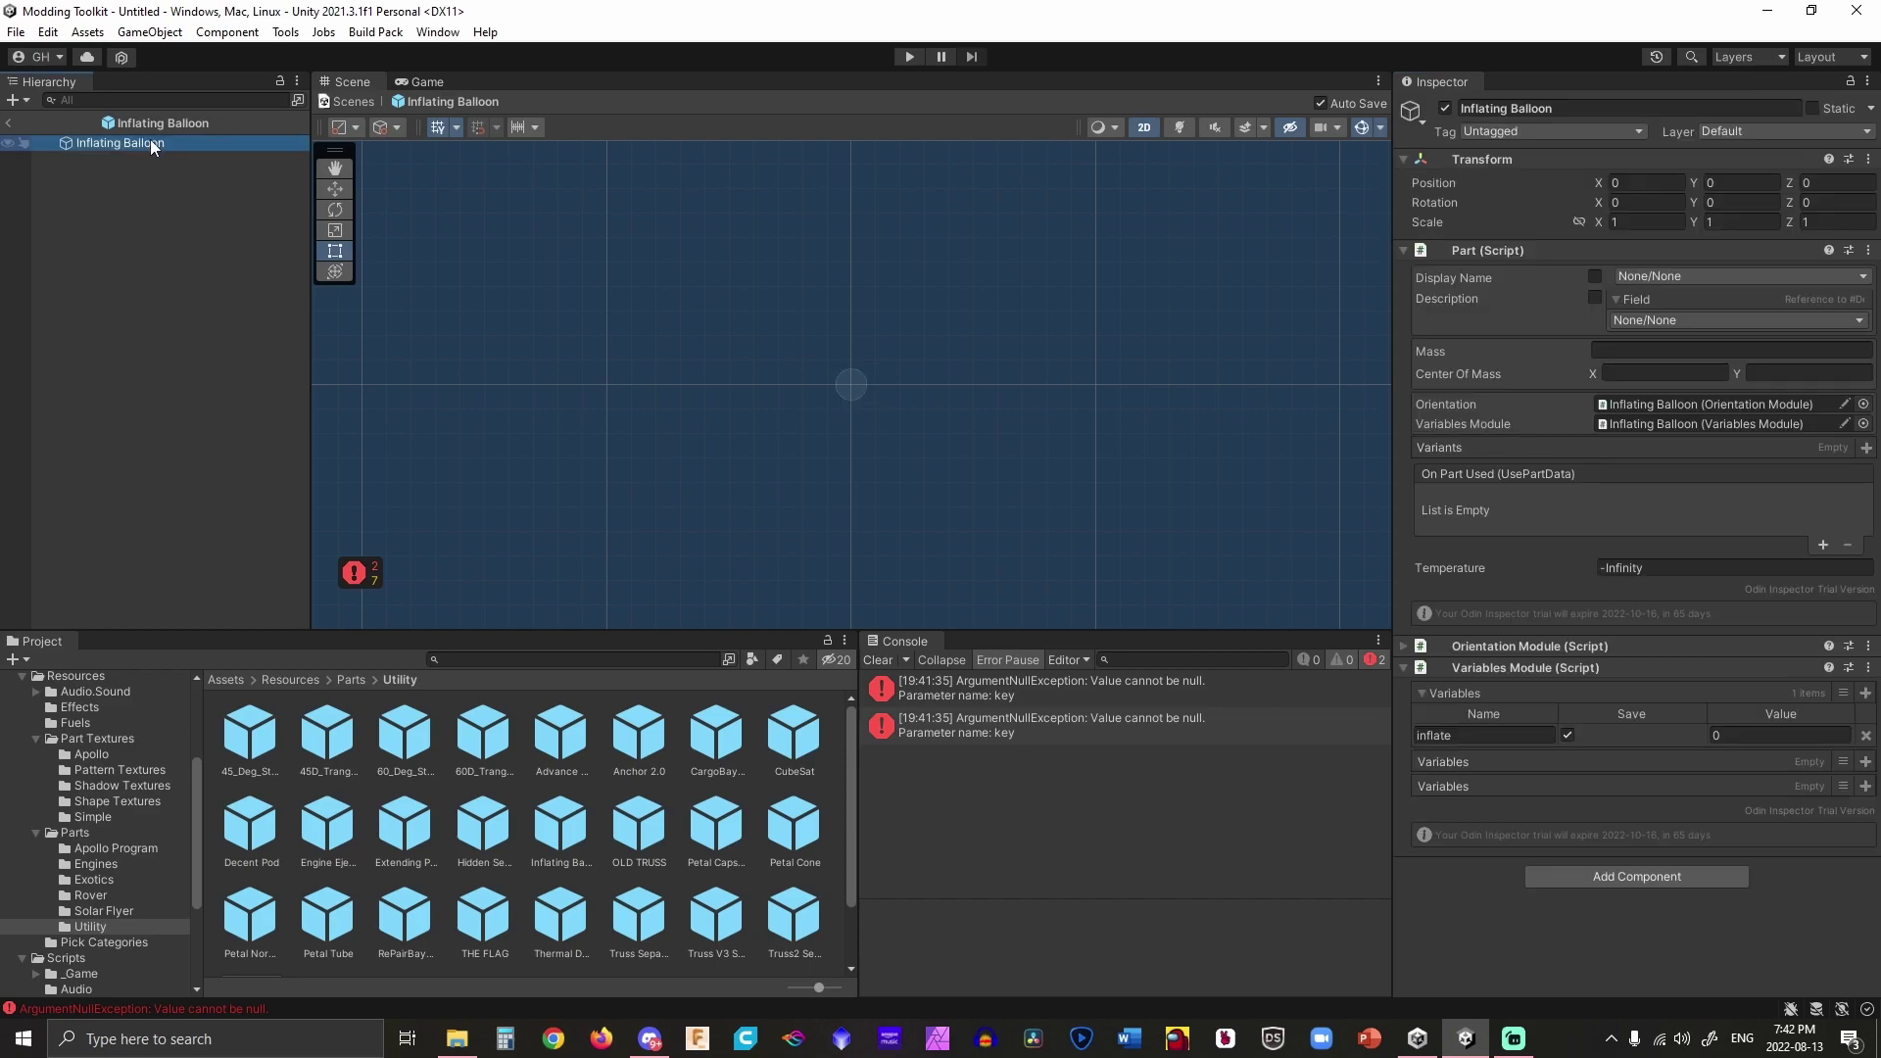
Create an empty child named 'Balloon' under Inflating Balloon.
right_click(168, 179)
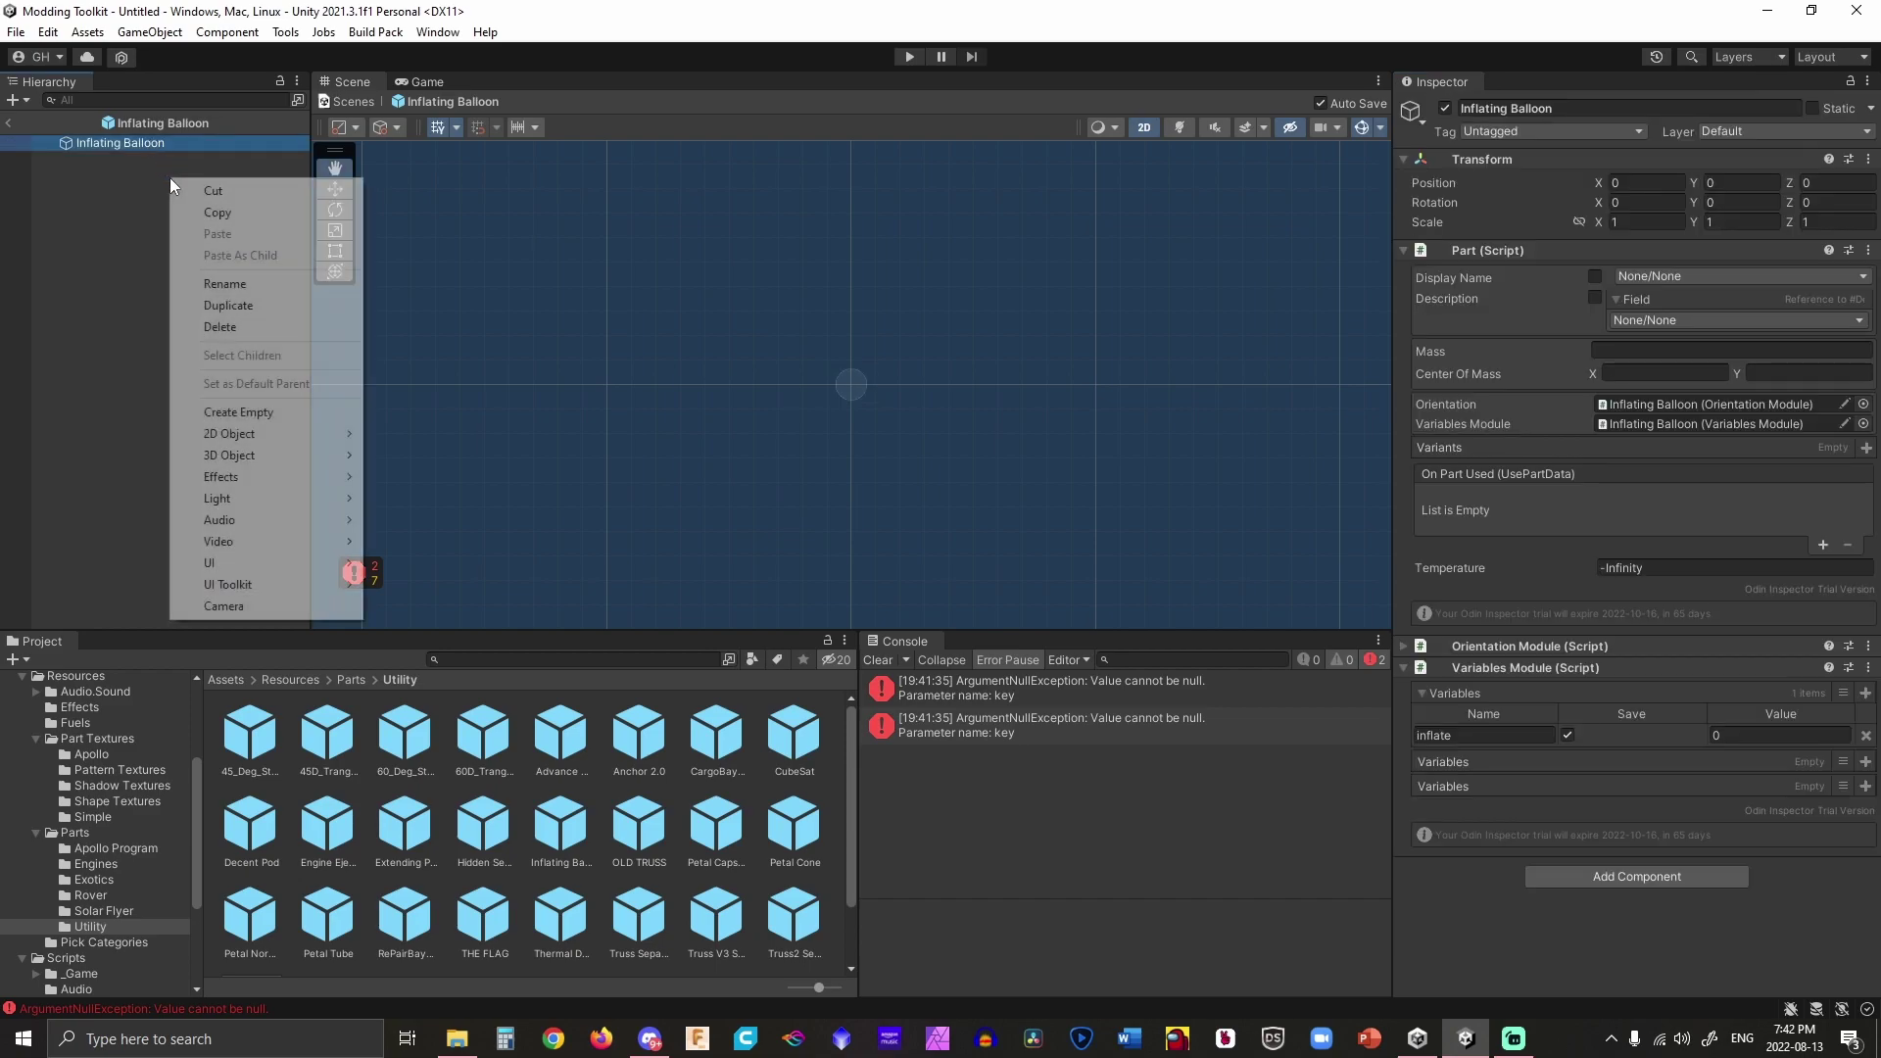
left_click(235, 412)
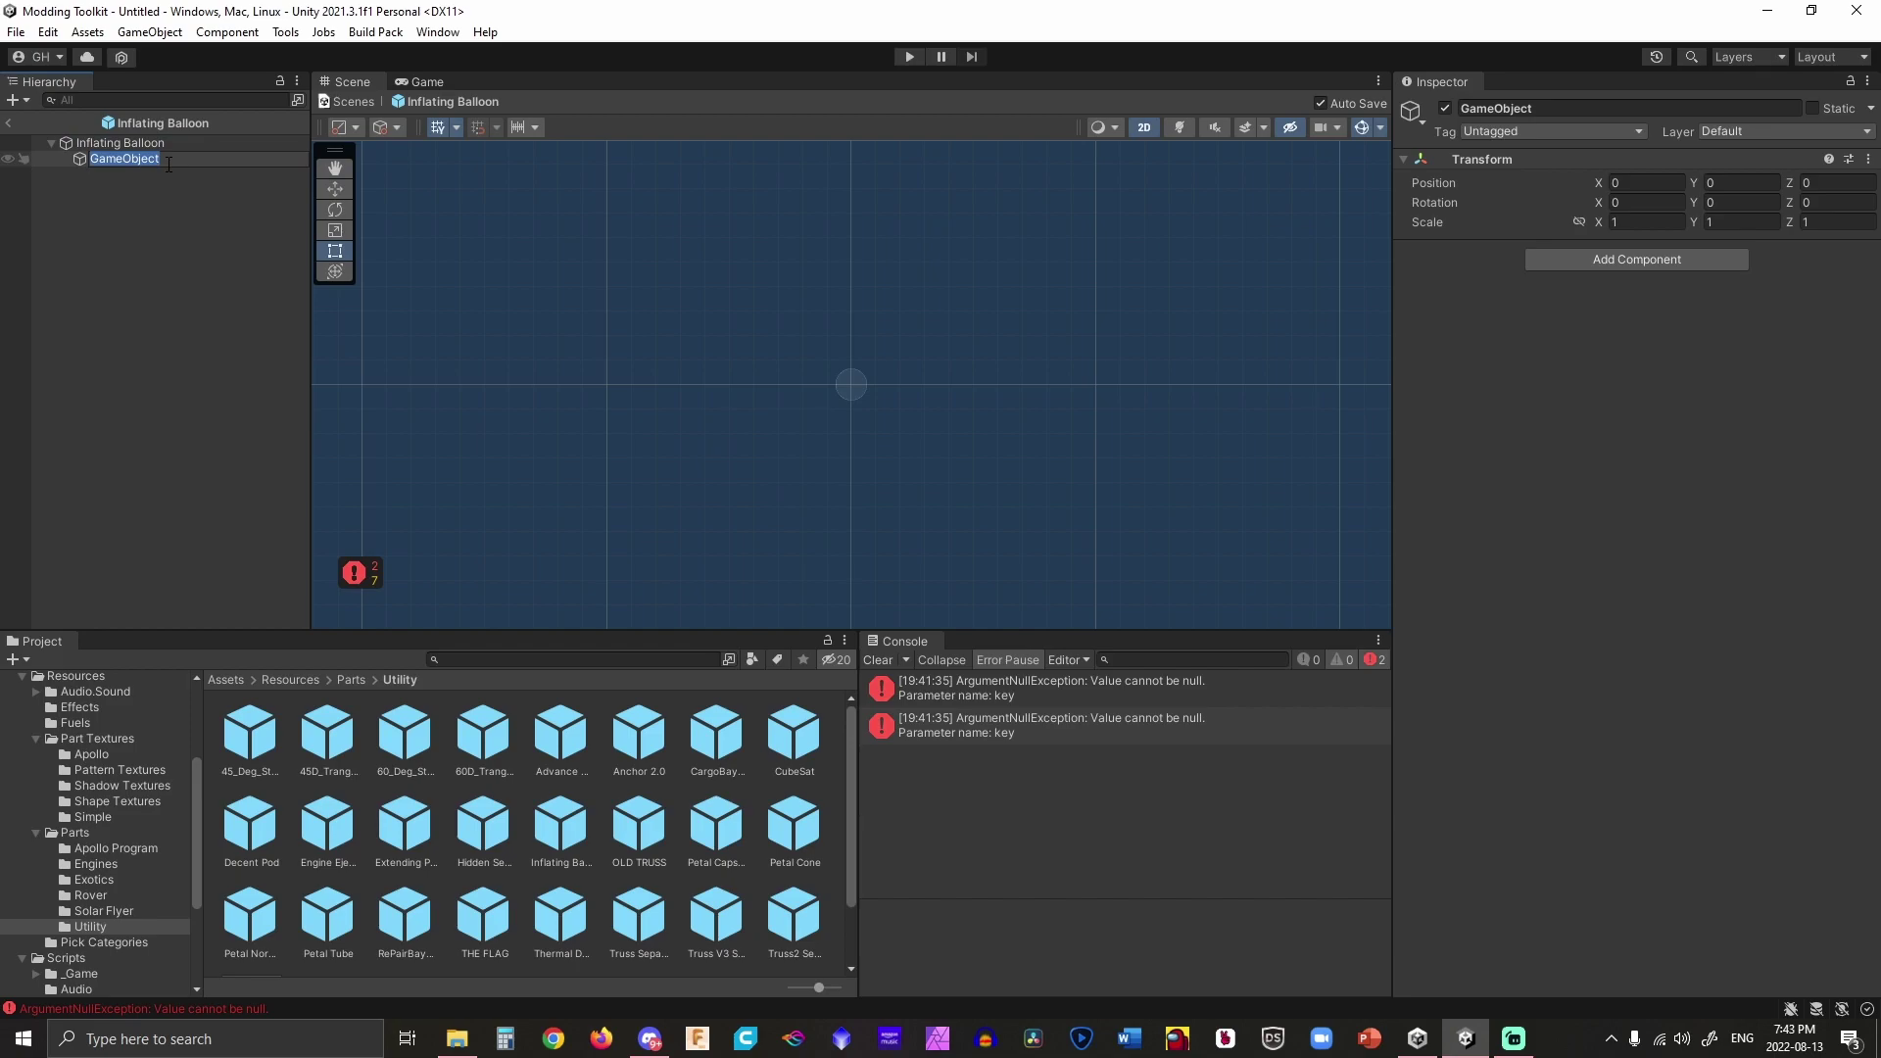
type("Ballon")
key("BackSpace")
type("on")
key("Return")
Add Custom Polygon, Polygon Collider and Polygon Mesh components to Balloon.
left_click(1684, 262)
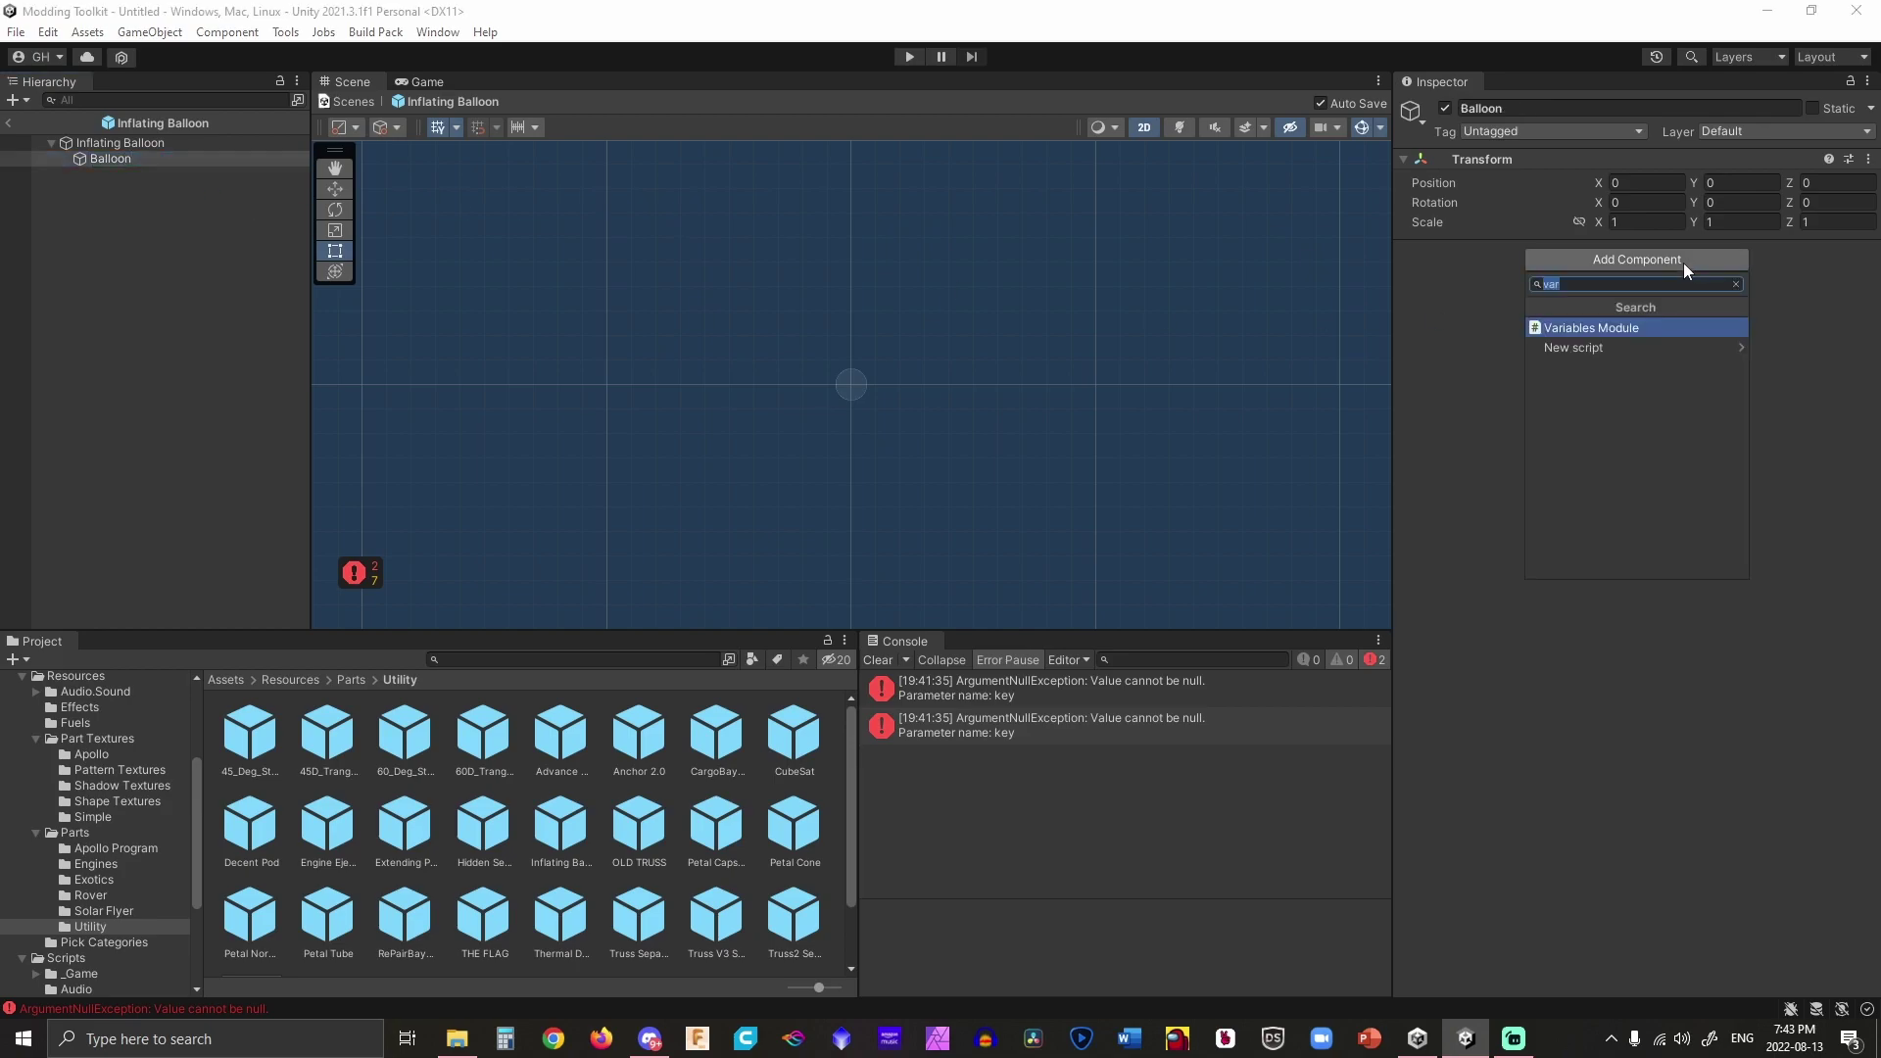
key("BackSpace")
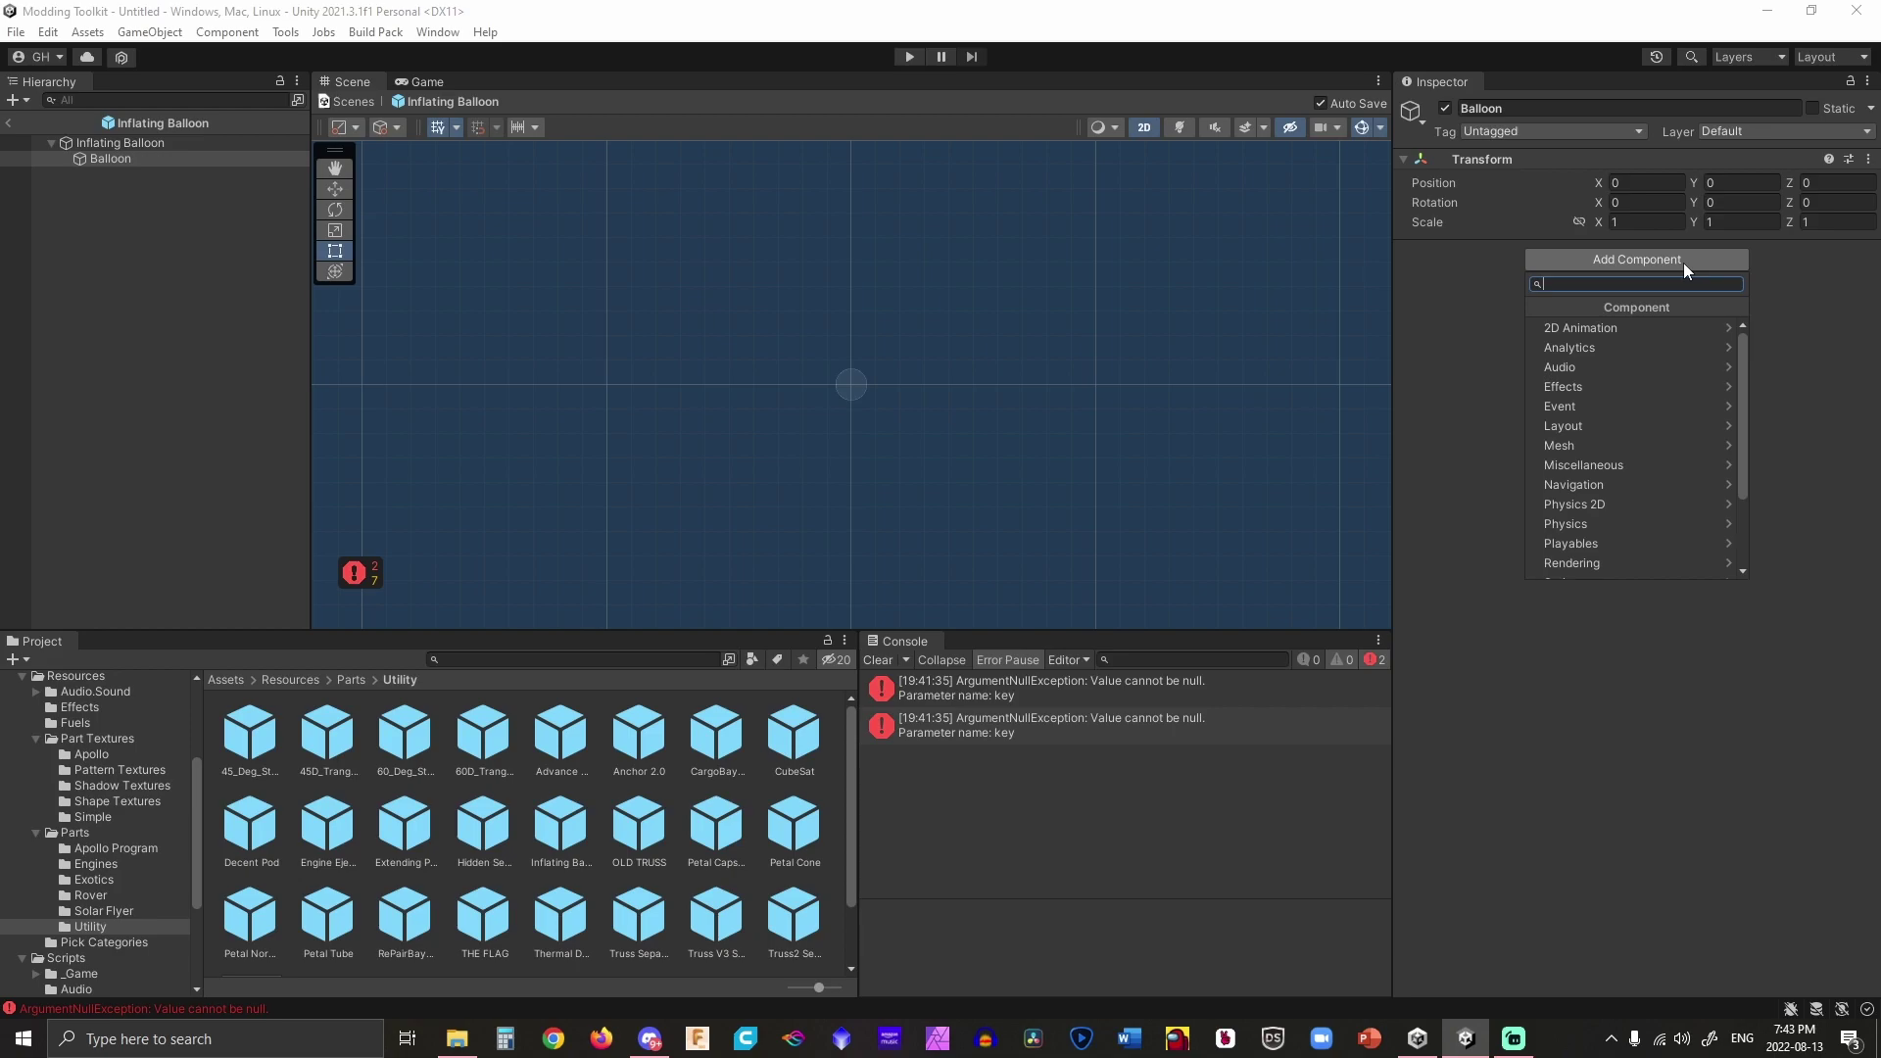
type("pol")
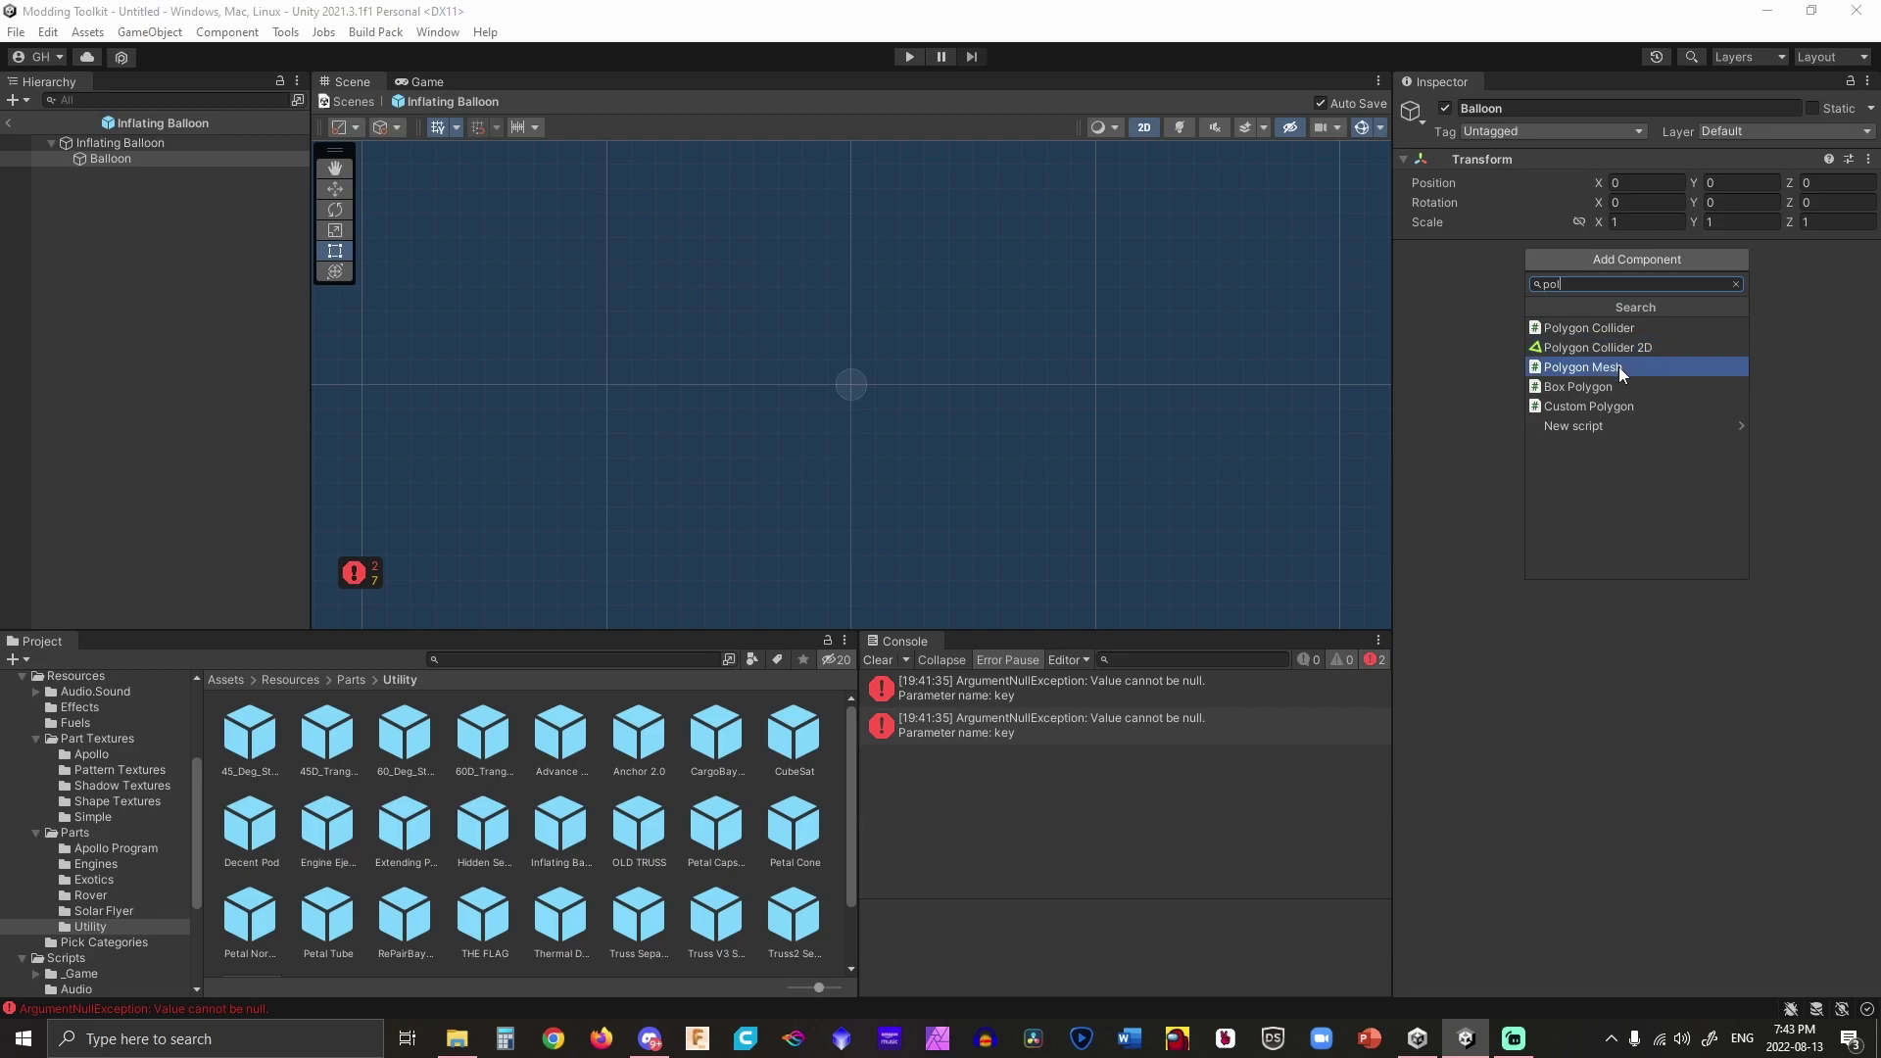
left_click(1620, 408)
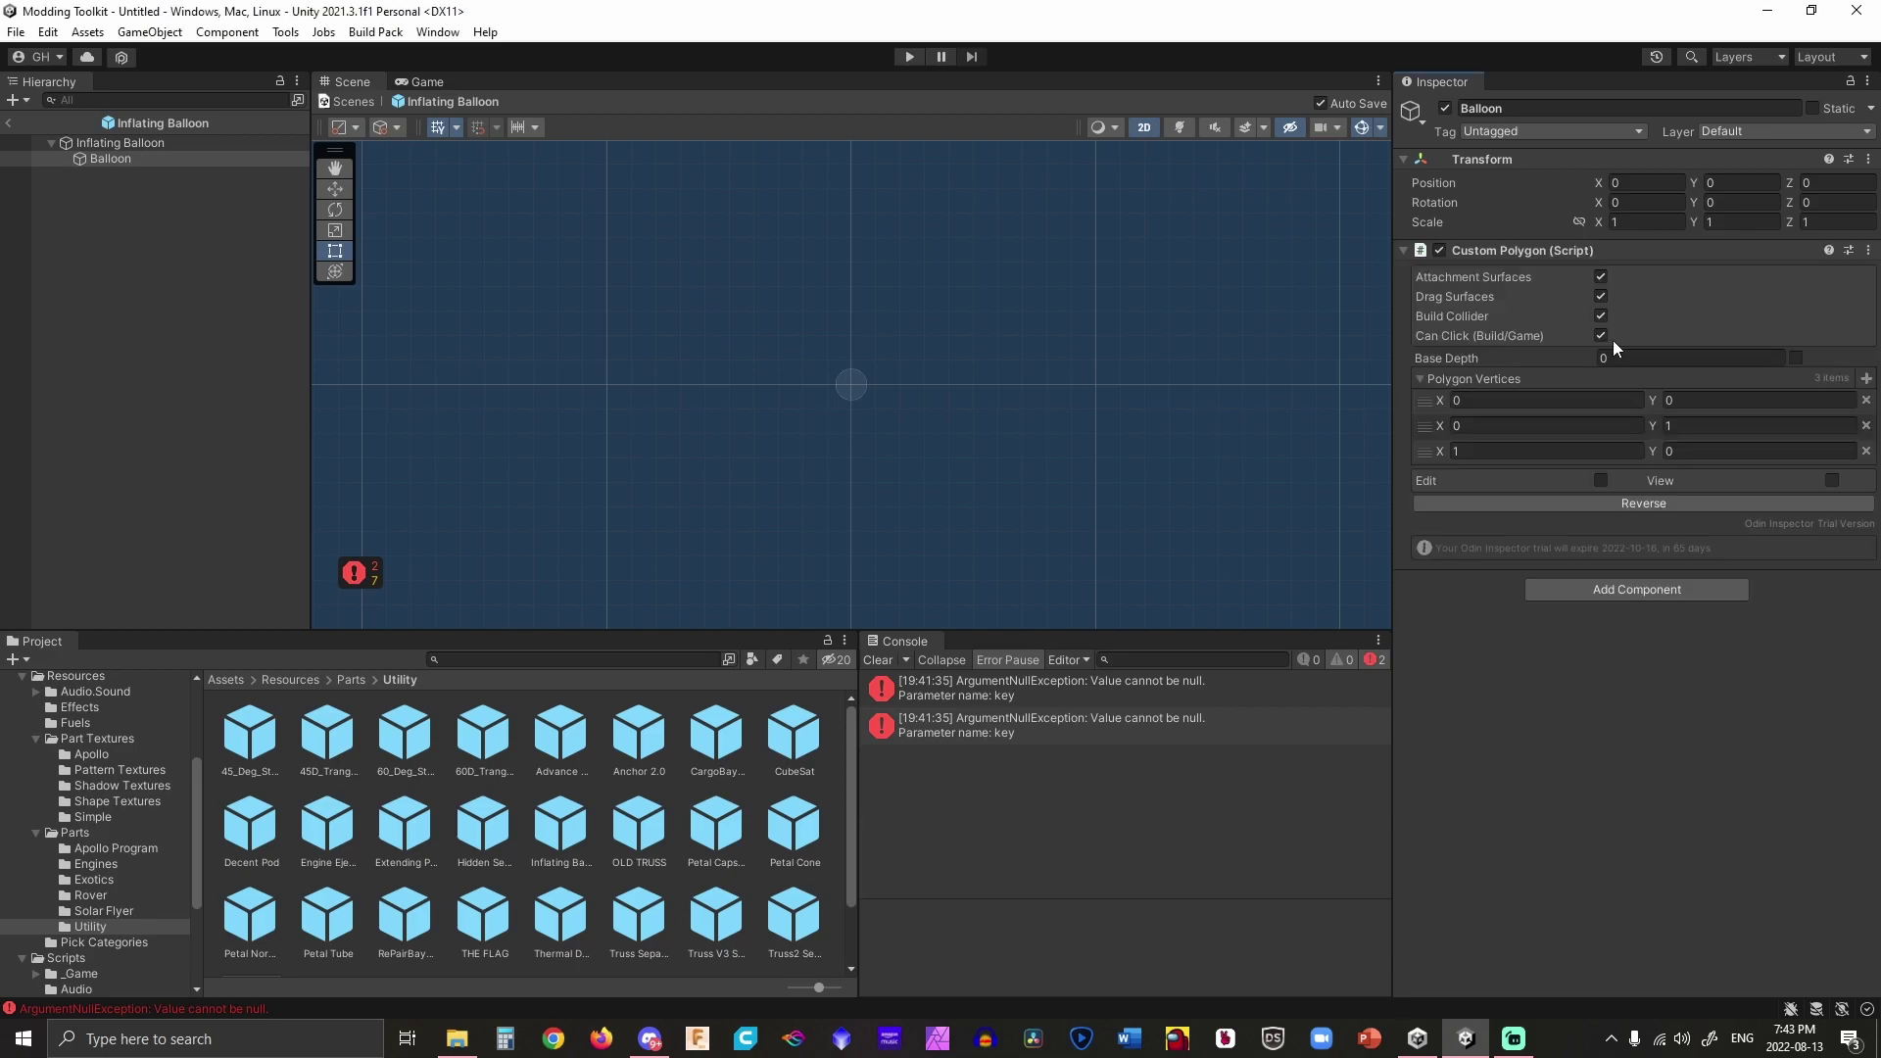
left_click(1628, 588)
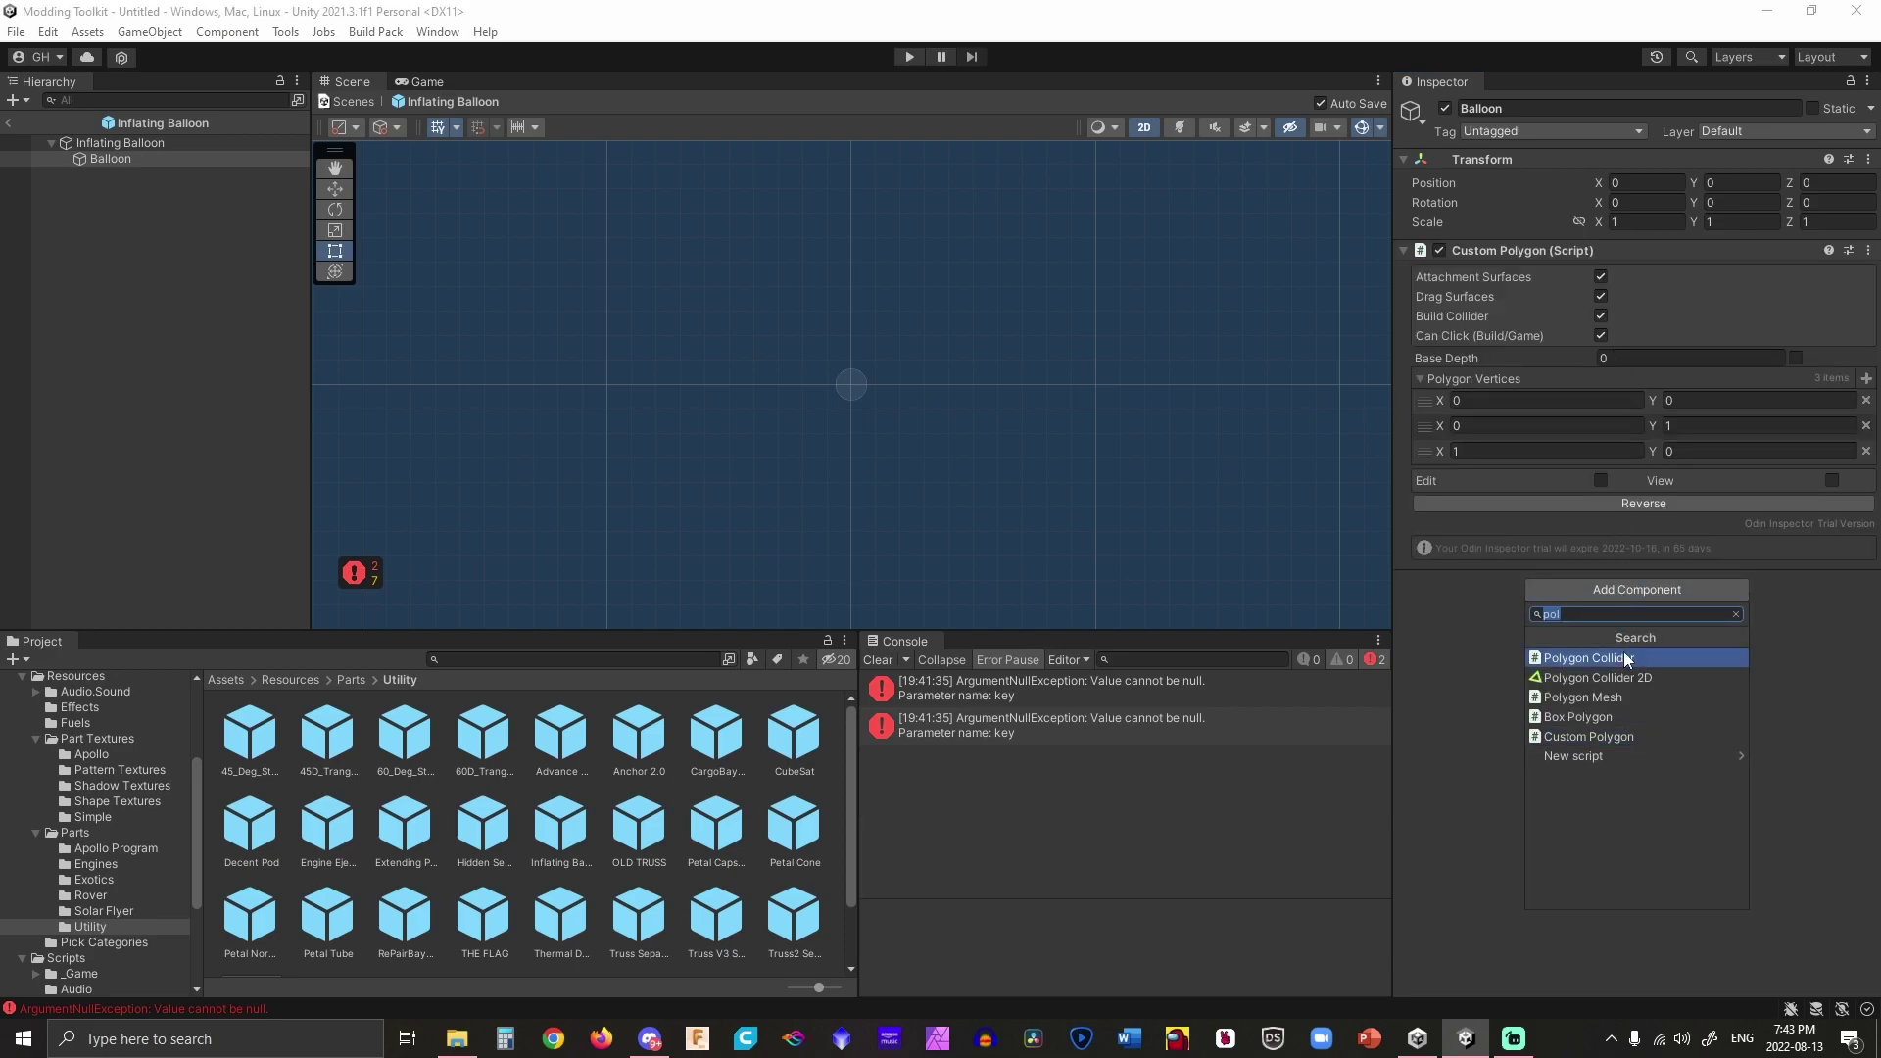
left_click(1626, 659)
left_click(1634, 621)
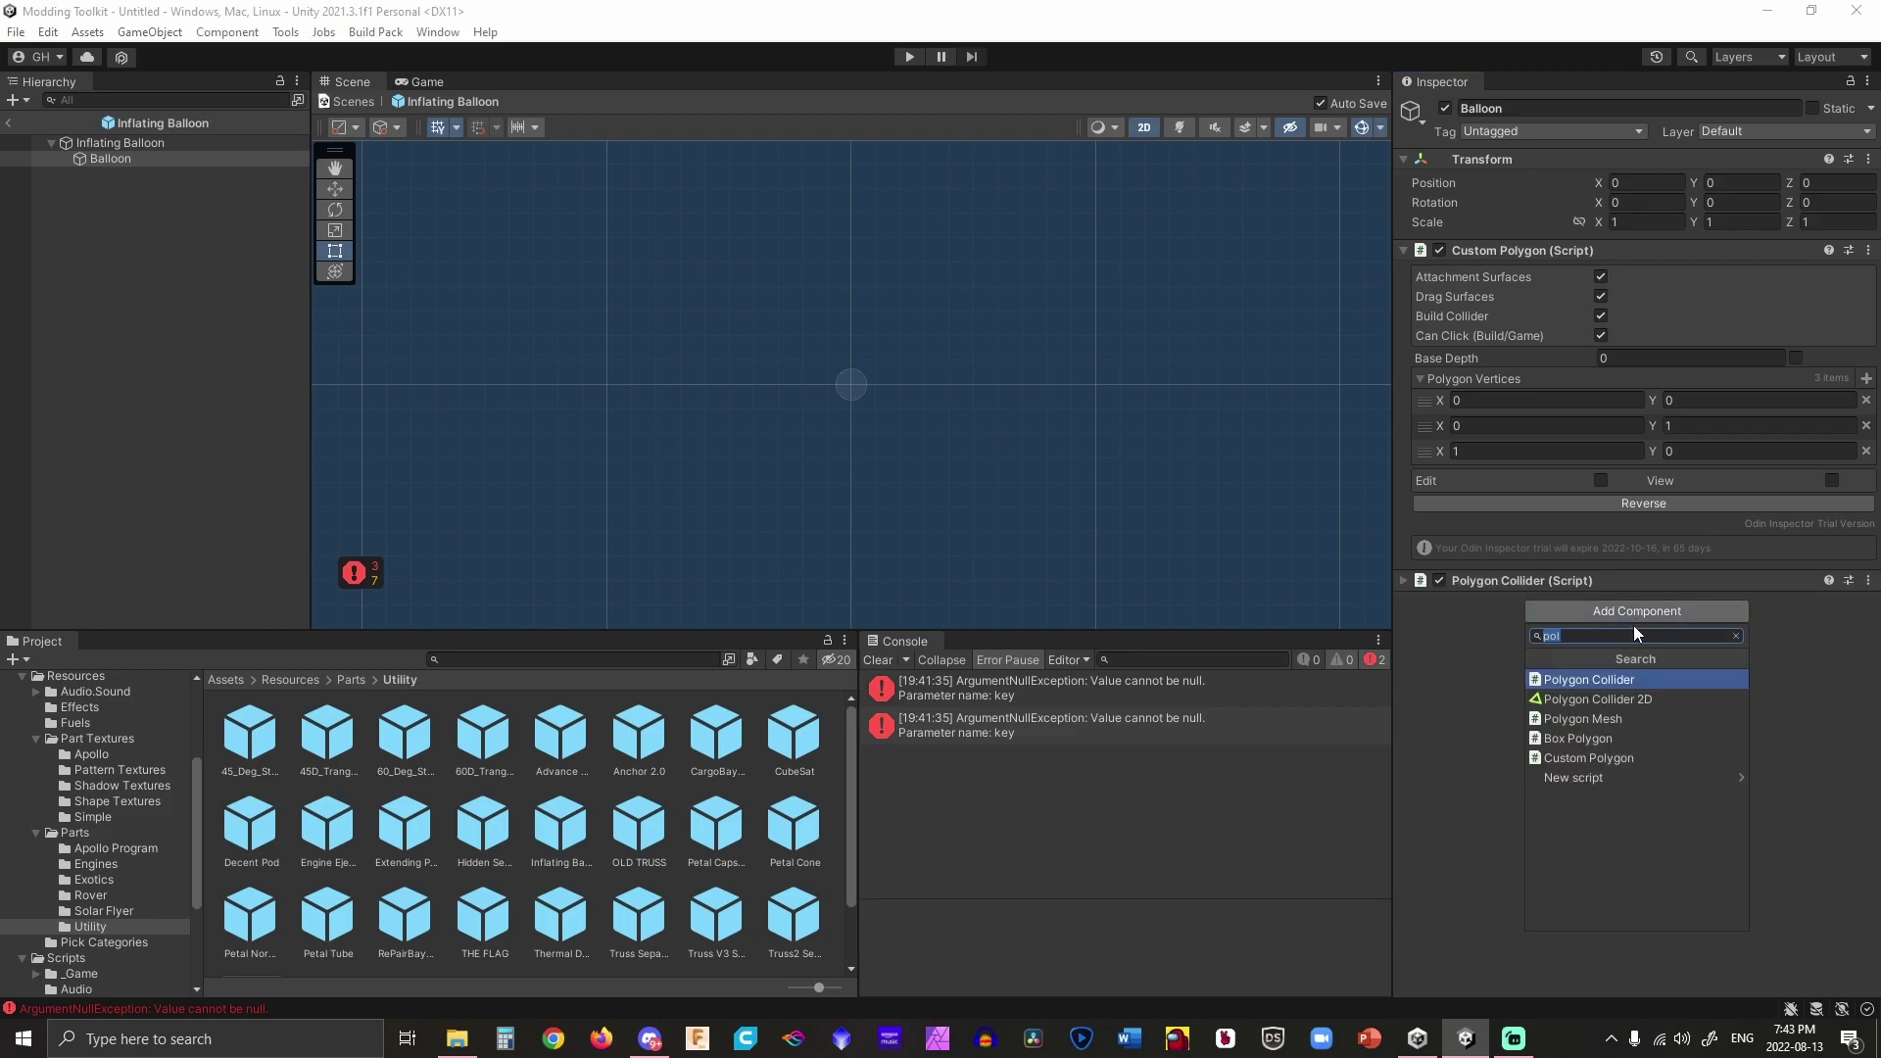
left_click(1634, 718)
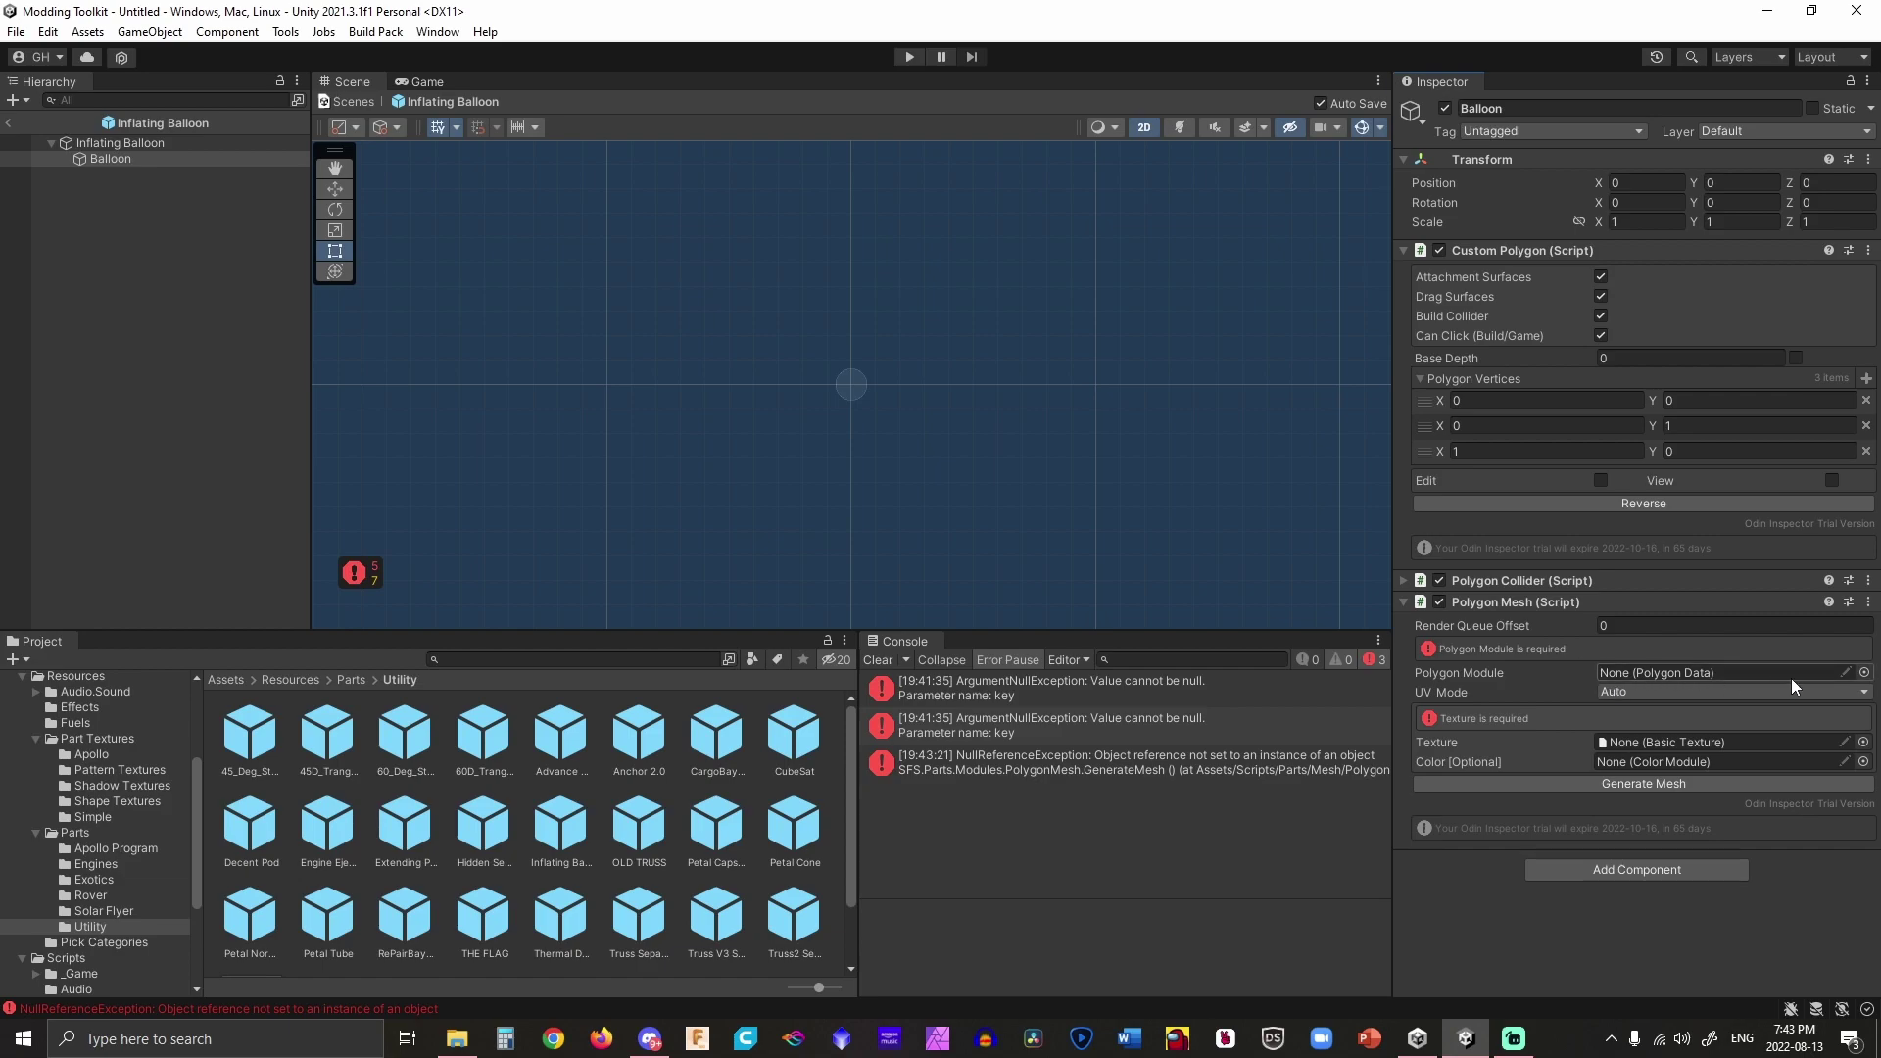
Set the Polygon Mesh's Polygon Module to Balloon.
left_click(1863, 673)
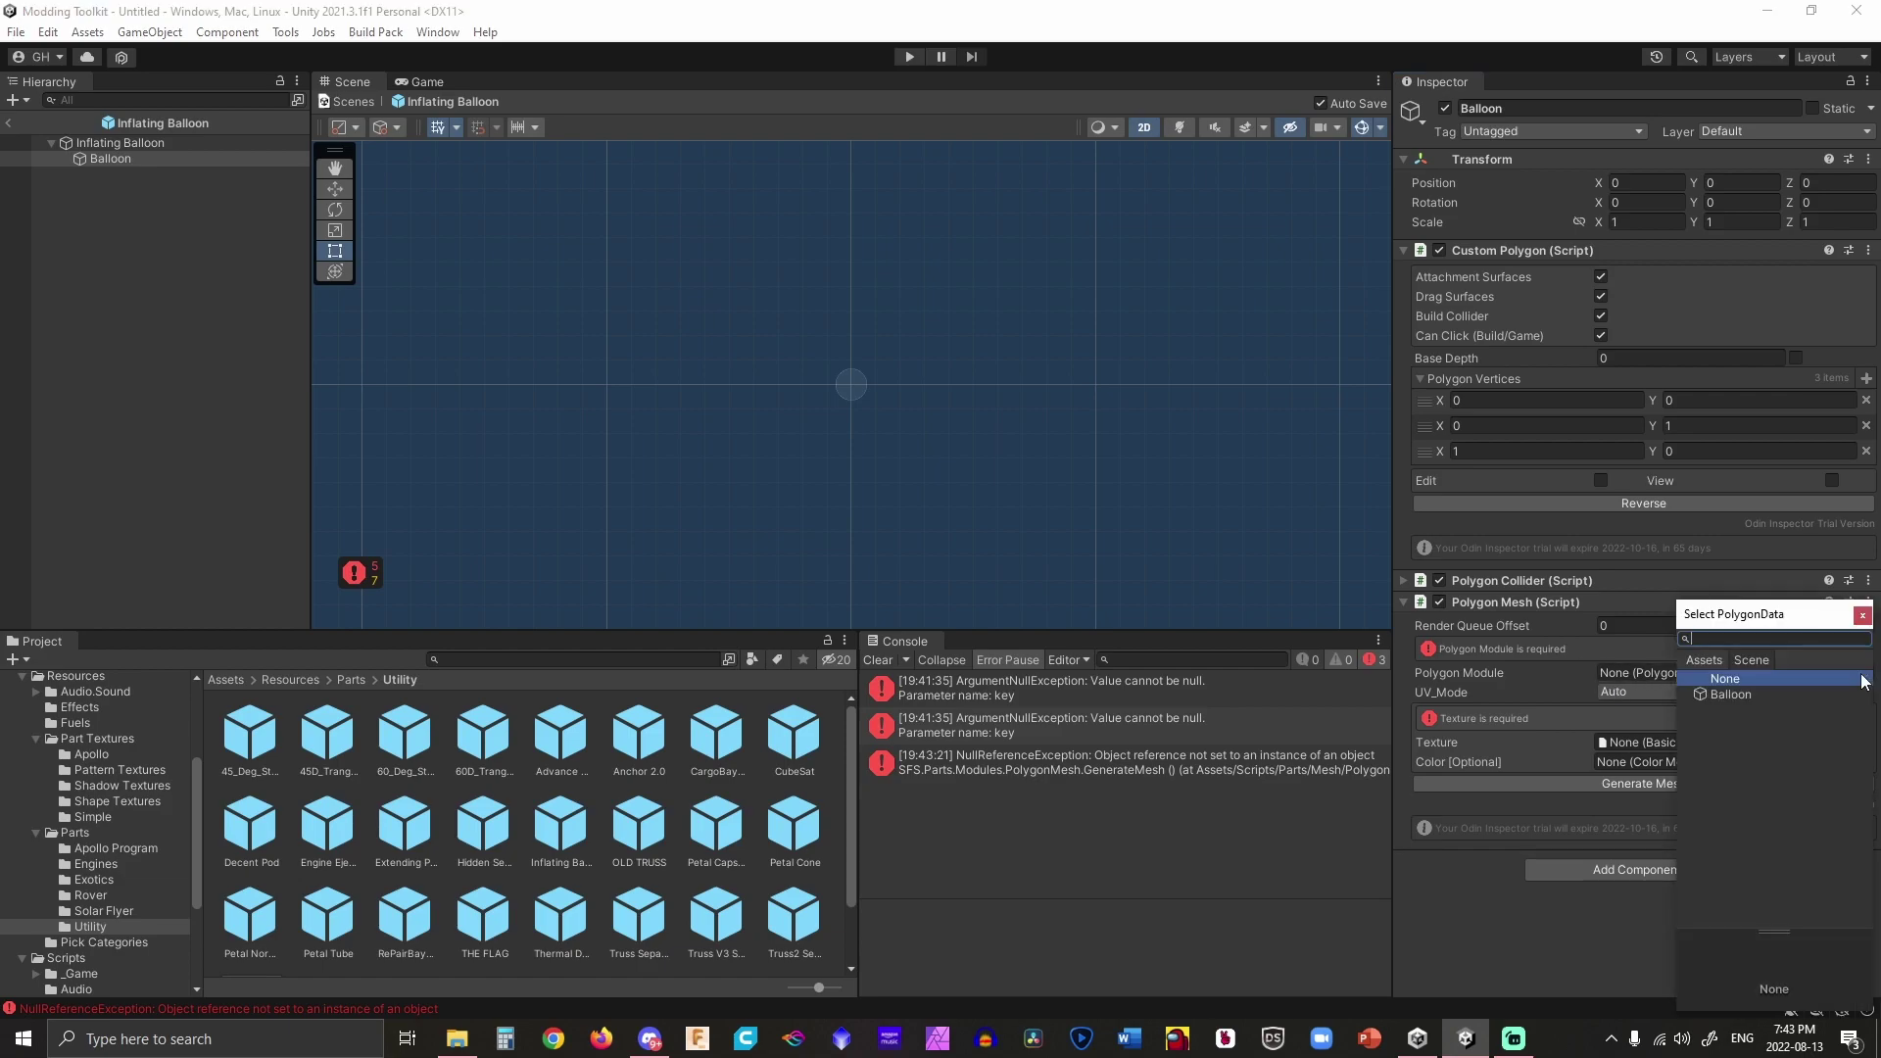
left_click(1772, 691)
left_click(1862, 616)
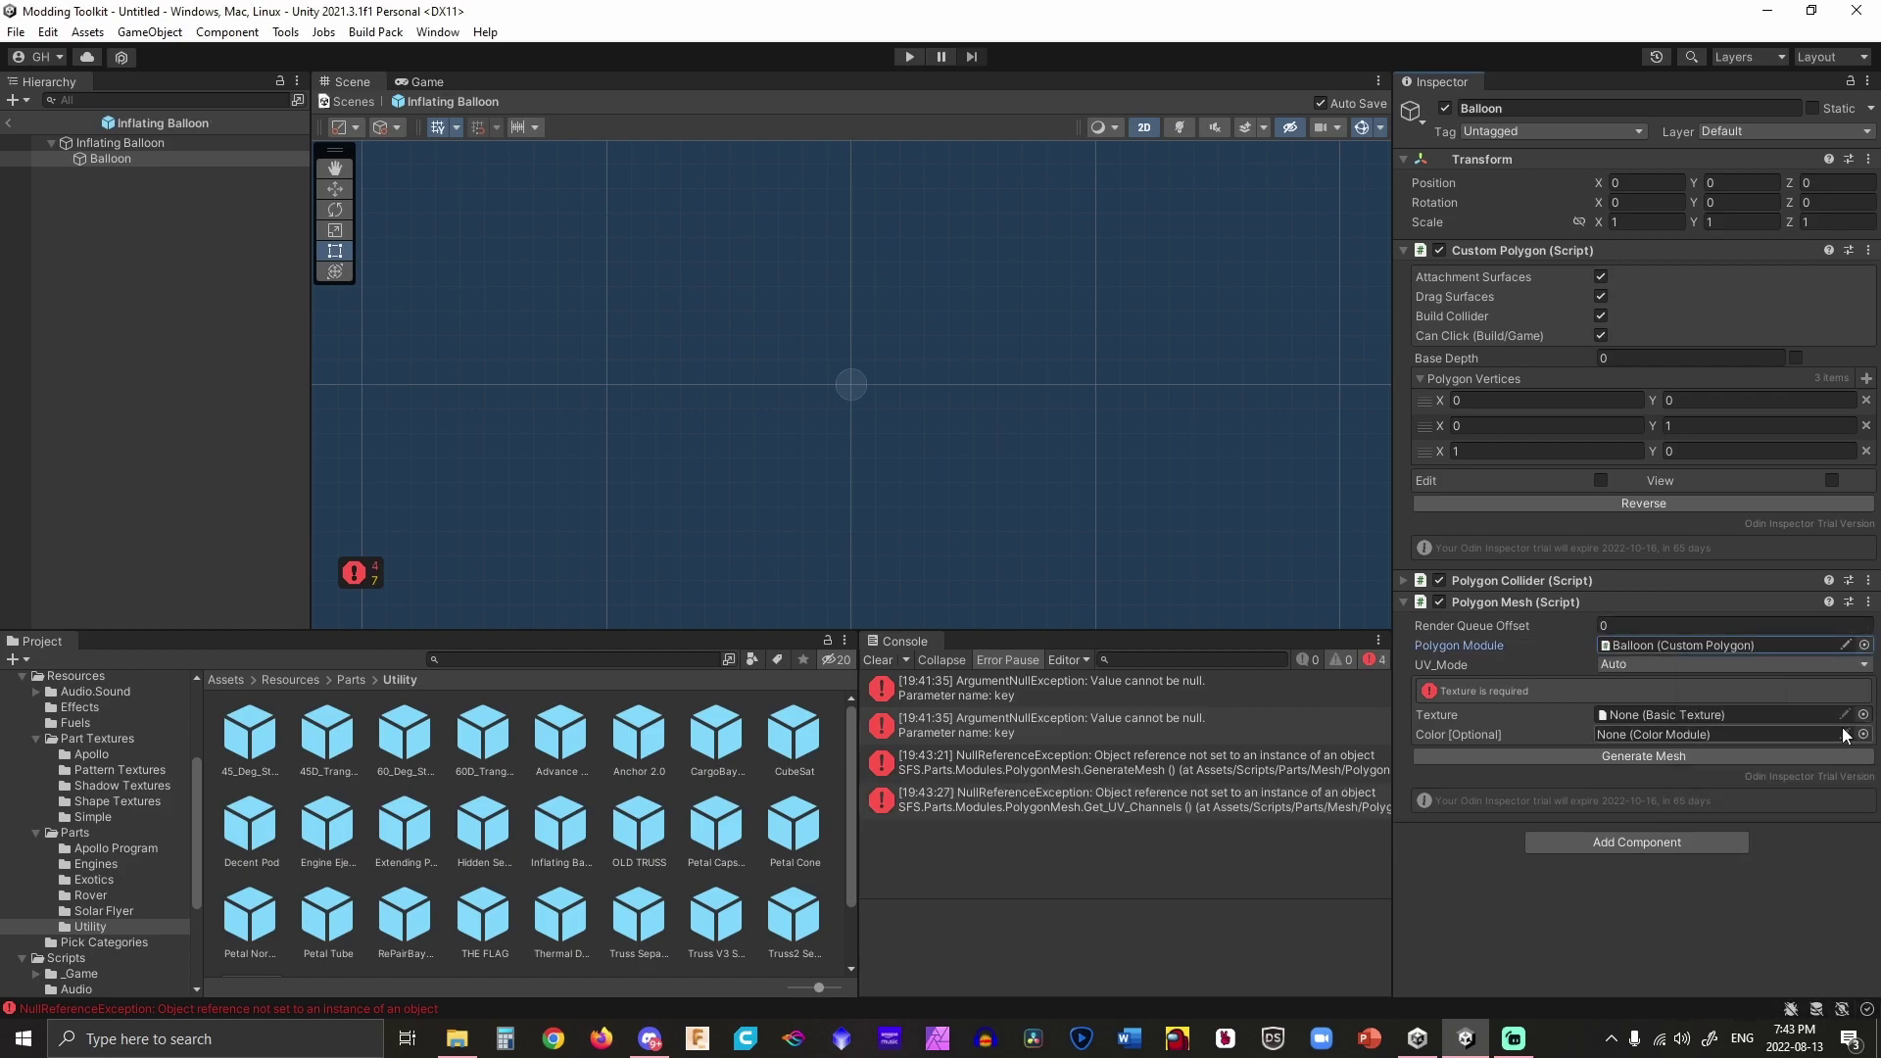
Set the Balloon mesh texture to Circle.
left_click(1862, 716)
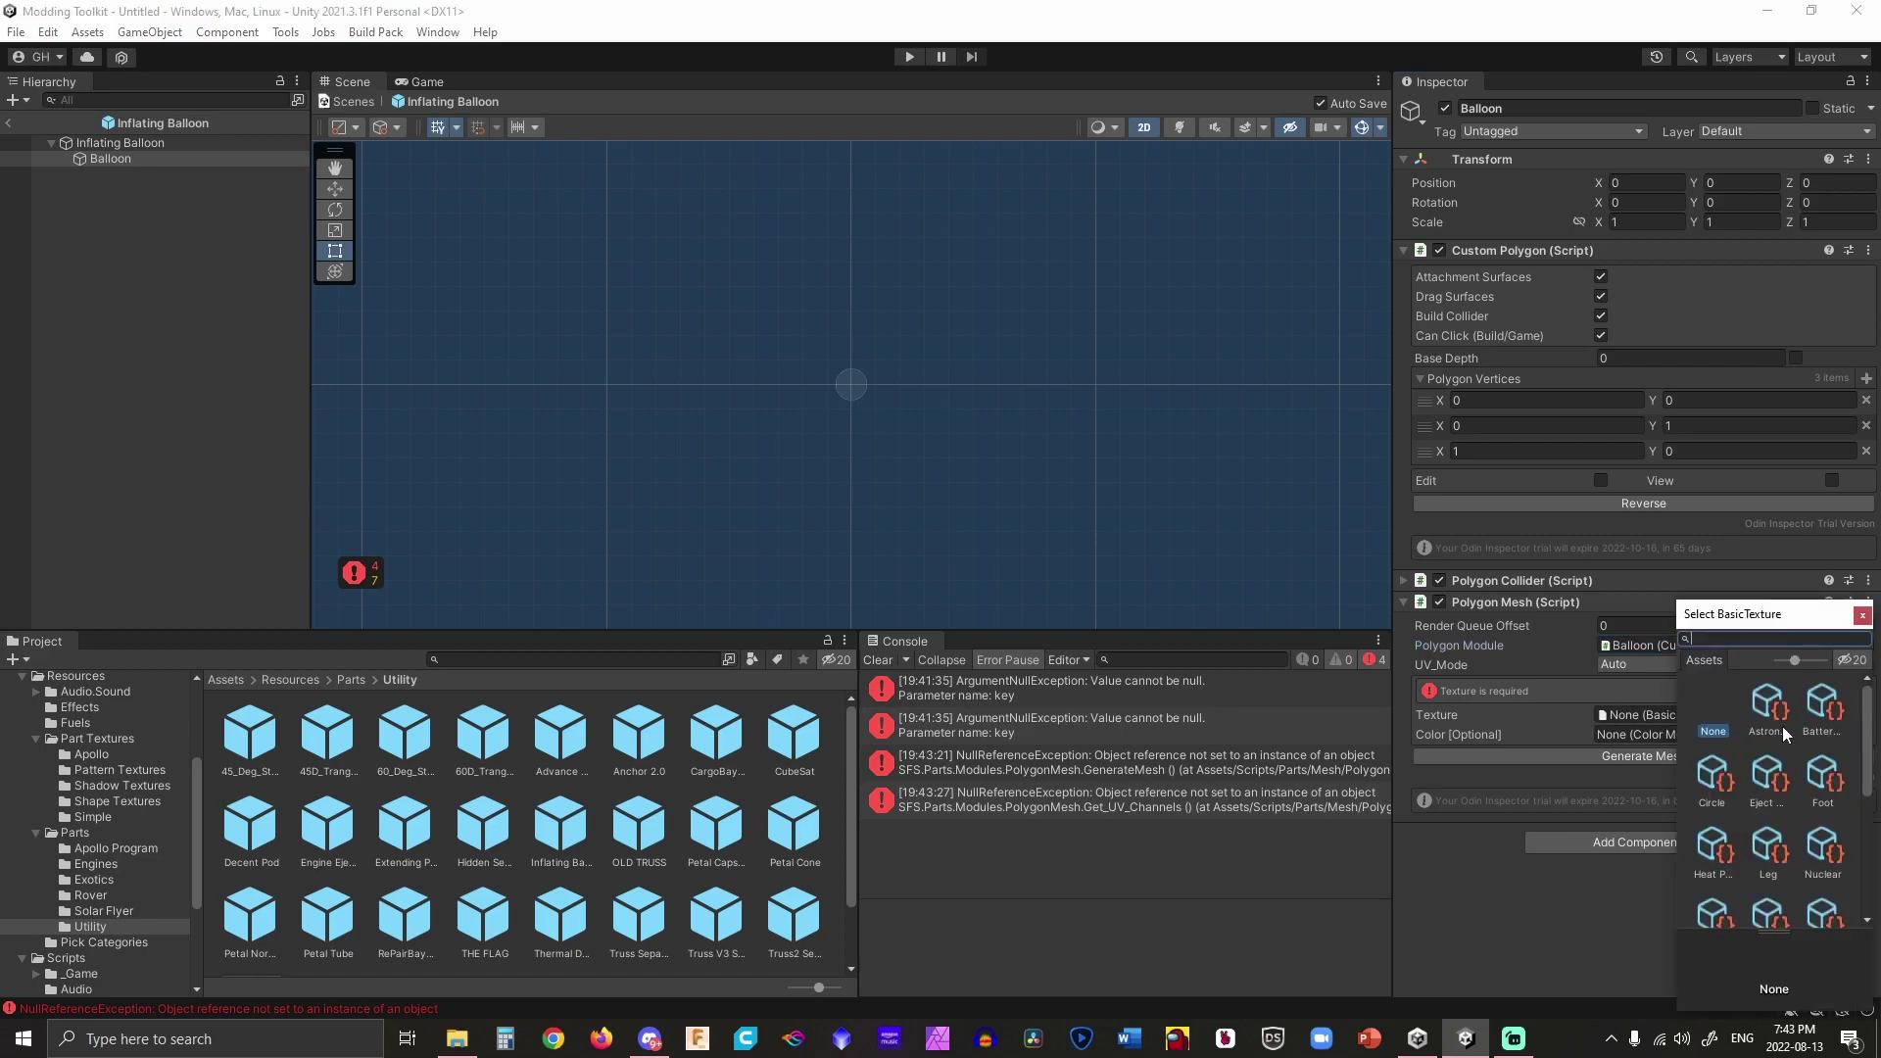
scroll(1781, 719, "down", 2)
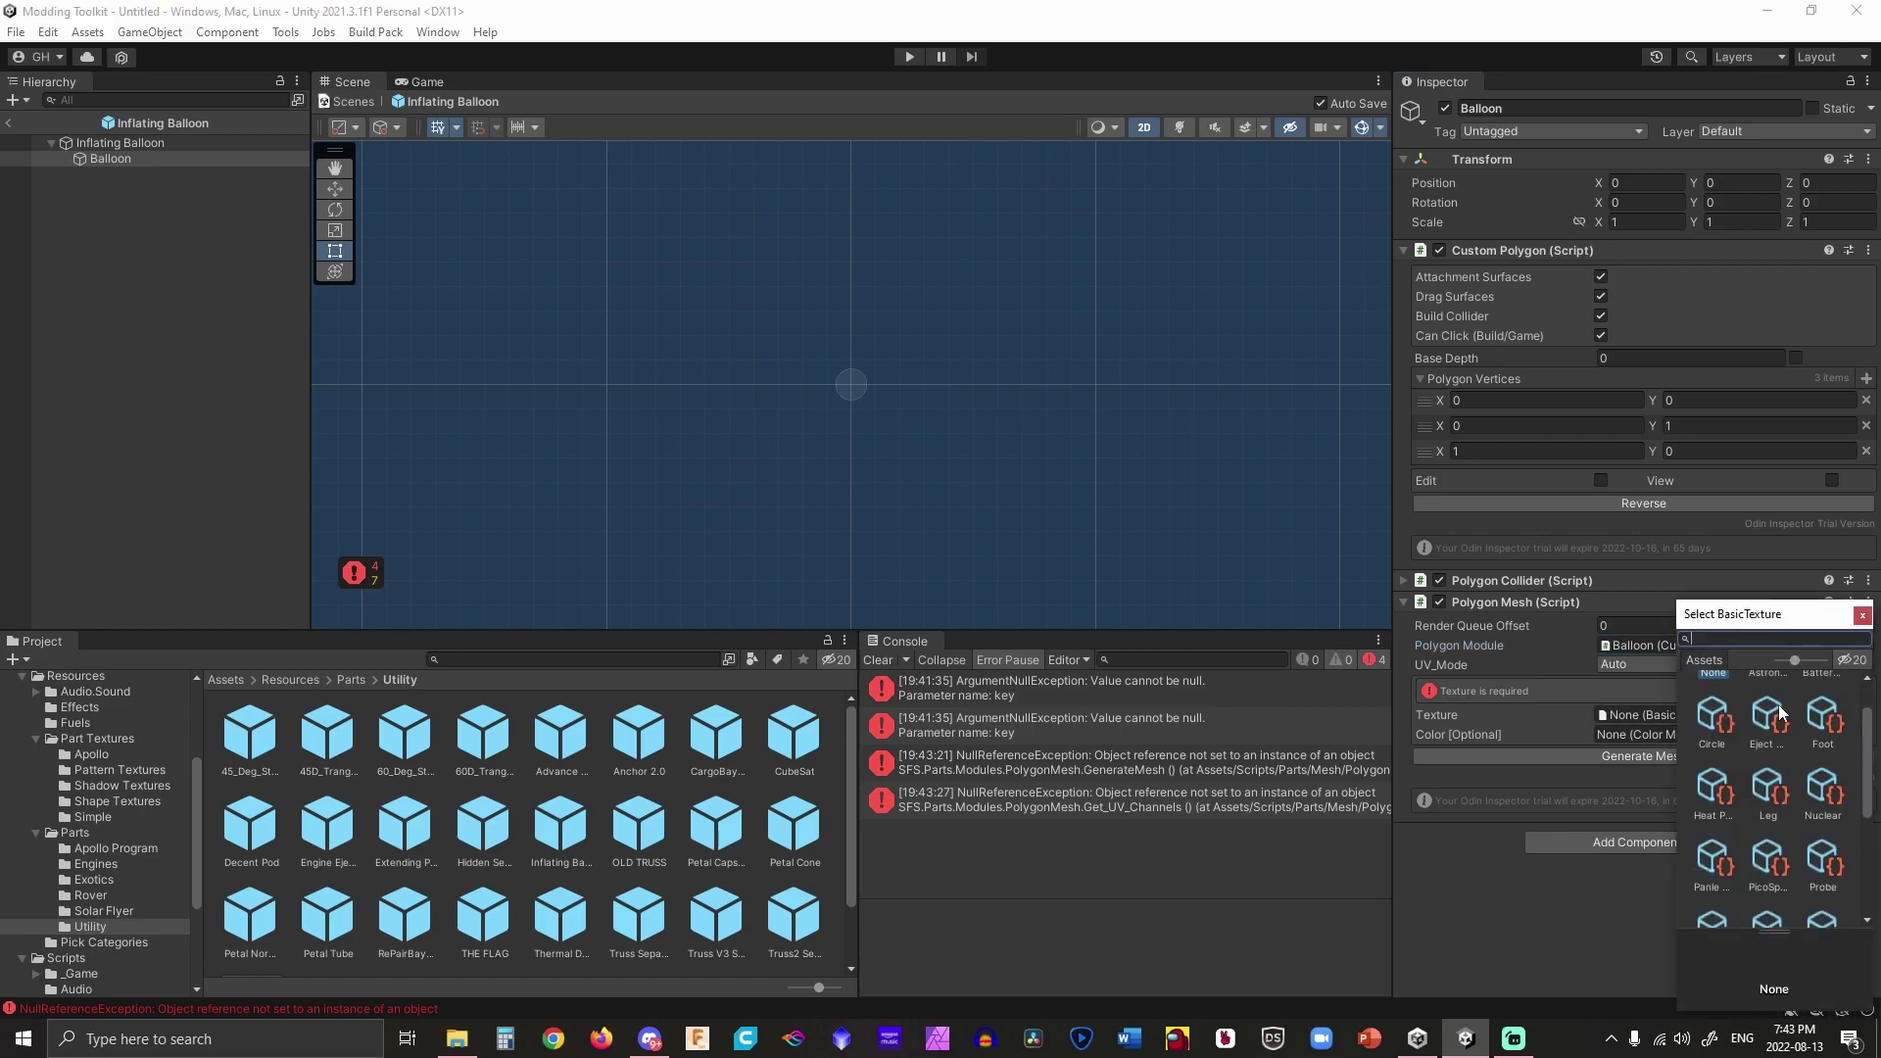
scroll(1779, 720, "down", 4)
scroll(1779, 714, "up", 6)
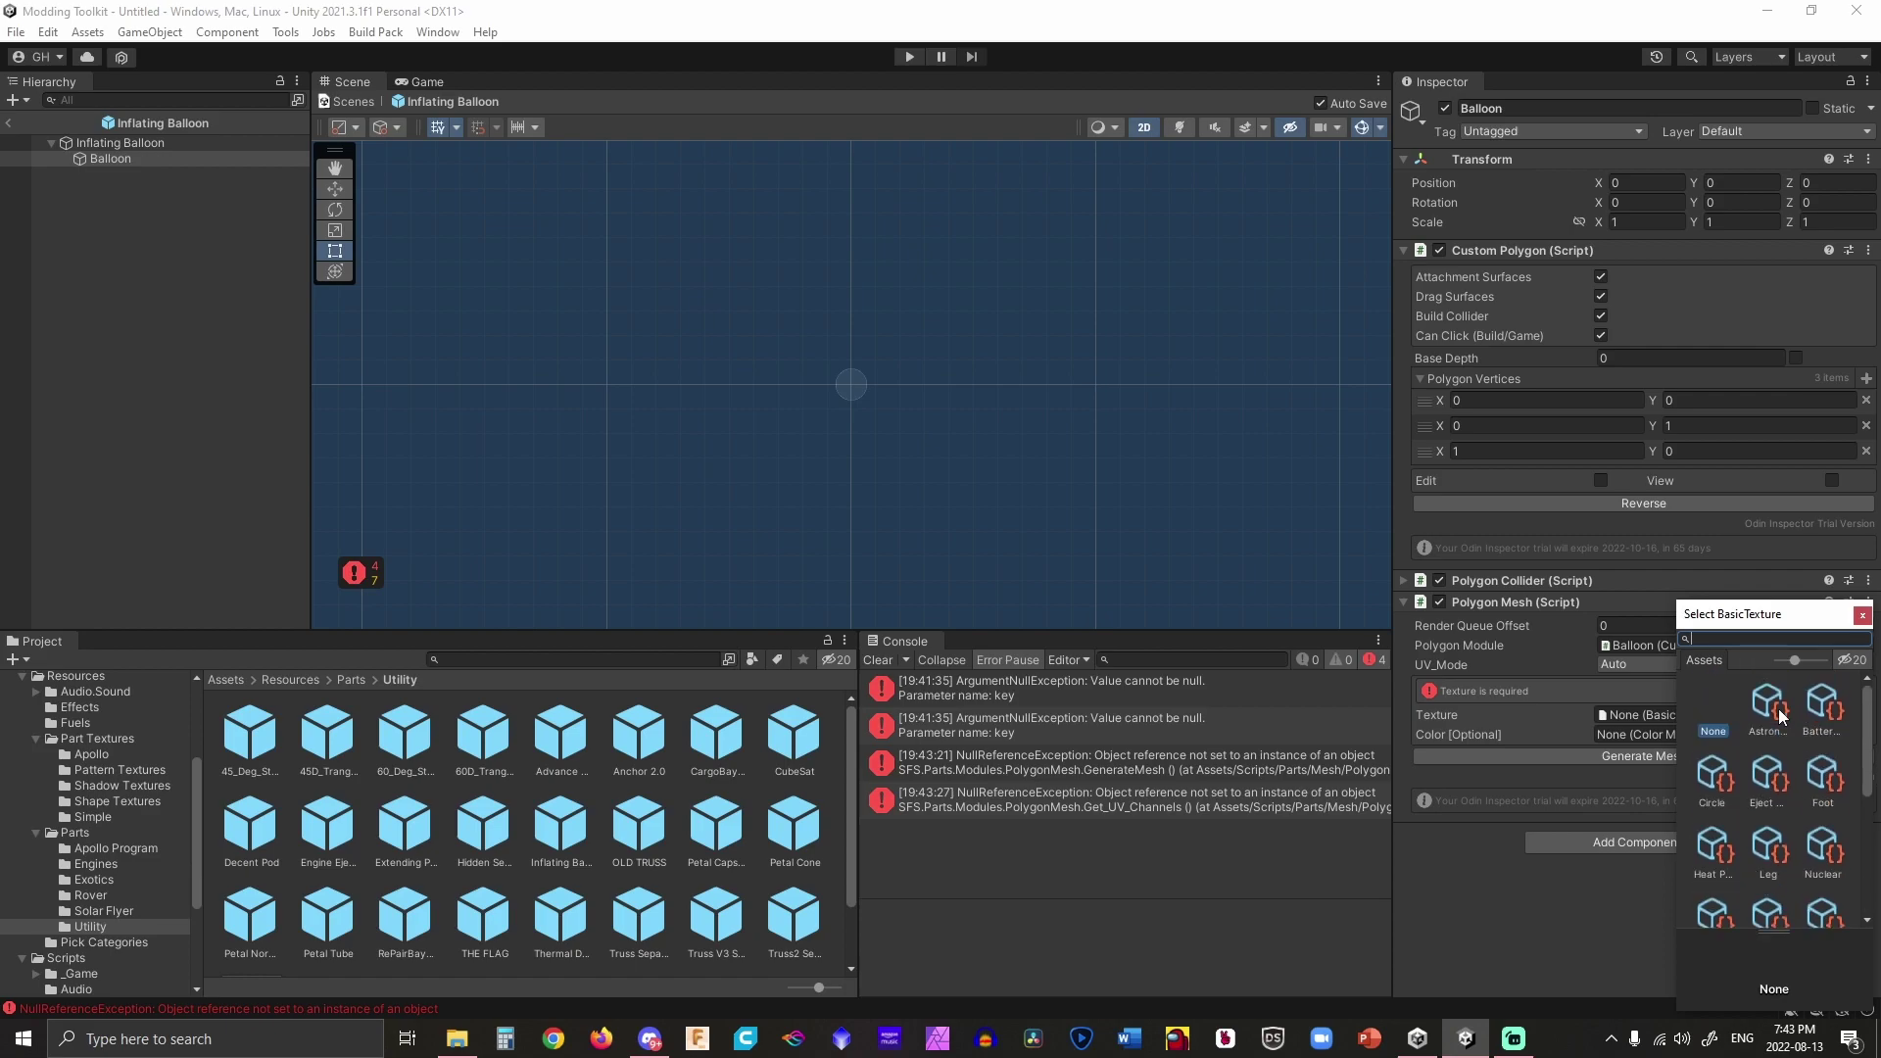
left_click(1713, 776)
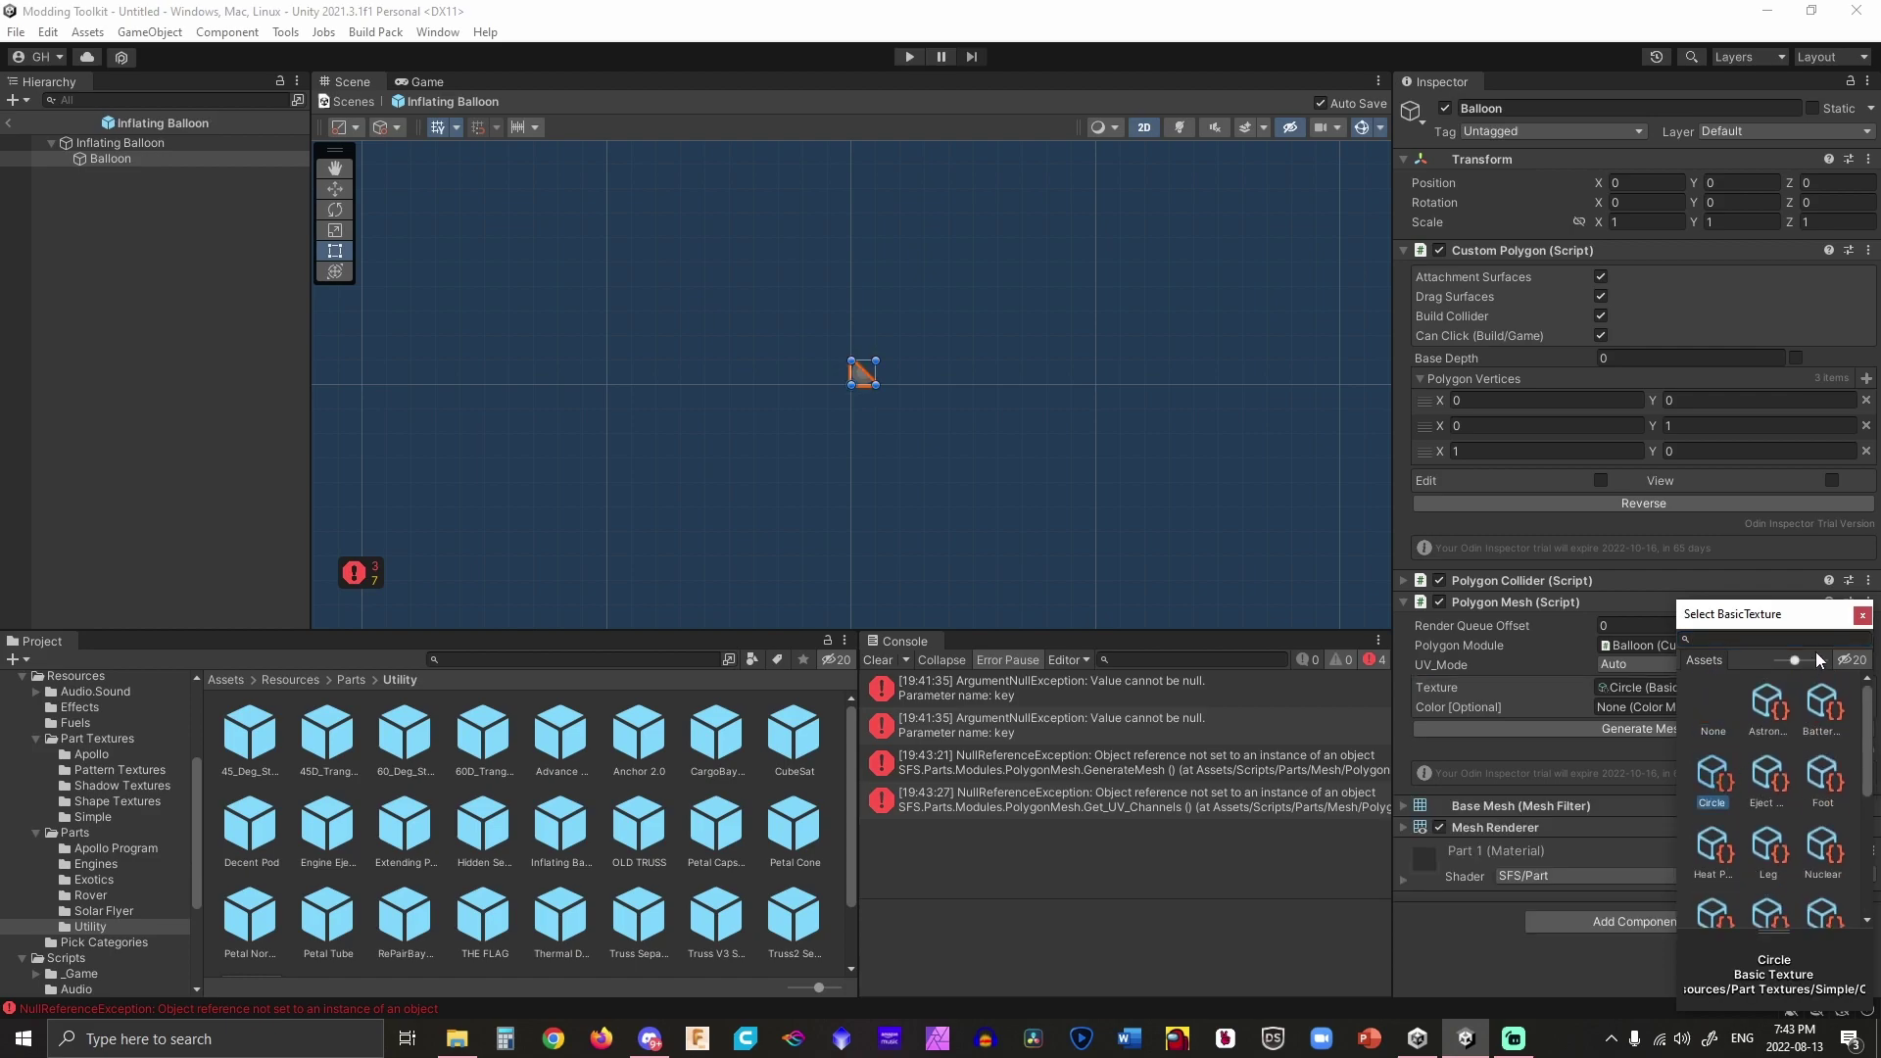
left_click(1862, 615)
scroll(894, 368, "up", 1)
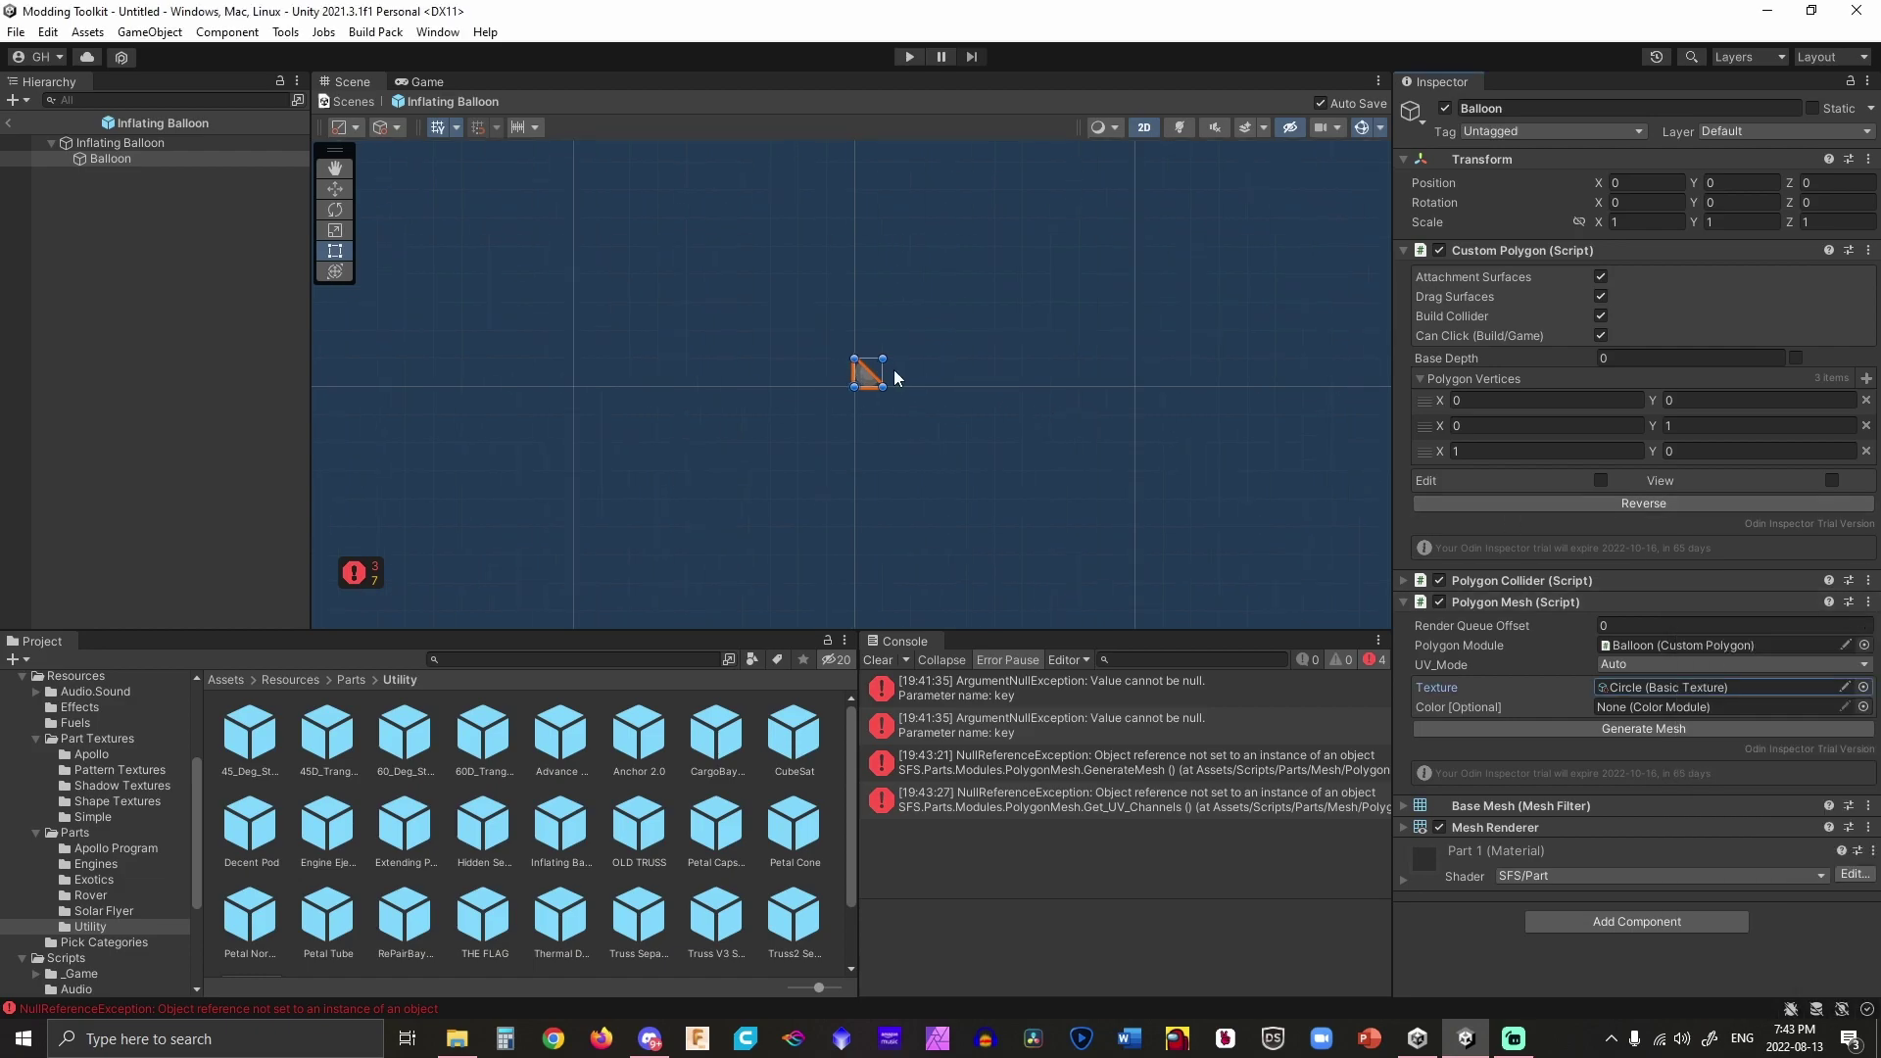
scroll(843, 374, "up", 6)
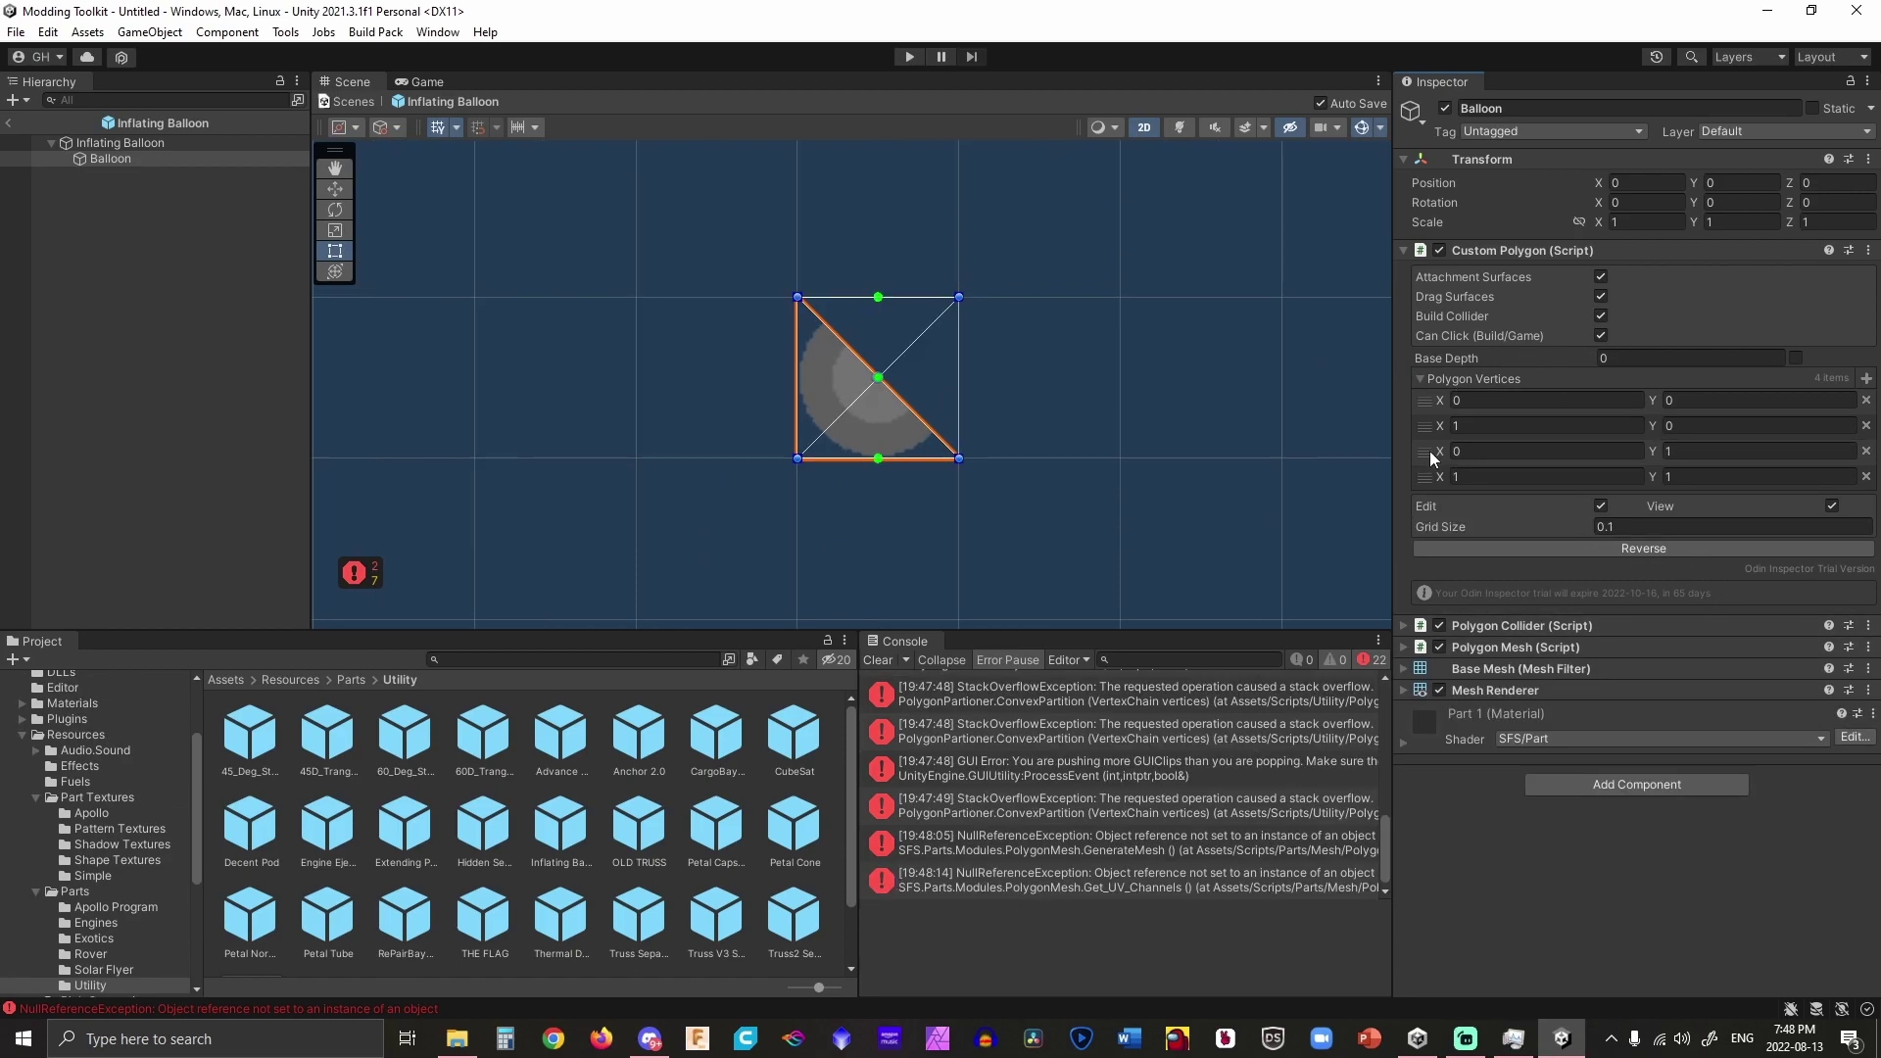
Reorder the last vertices to (1,1) then (0,1) and regenerate the Balloon mesh.
left_click(1431, 478)
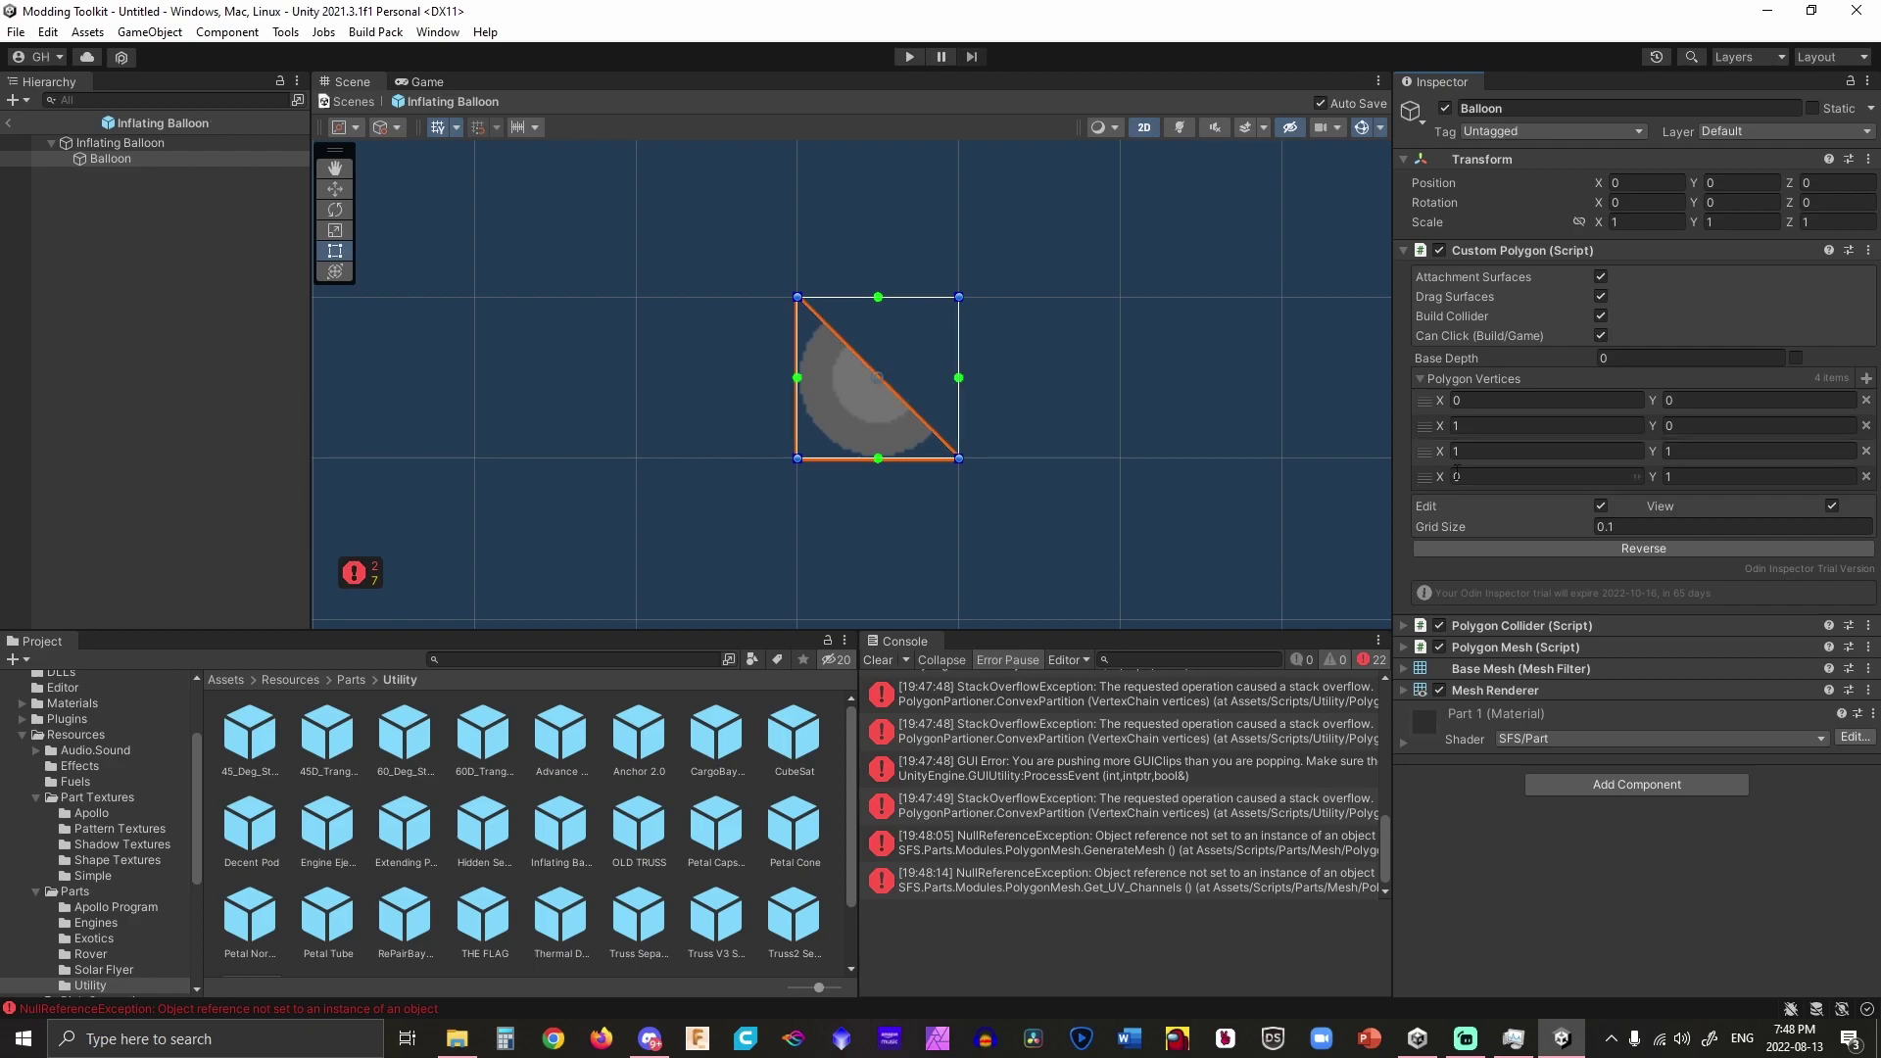
left_click(1405, 625)
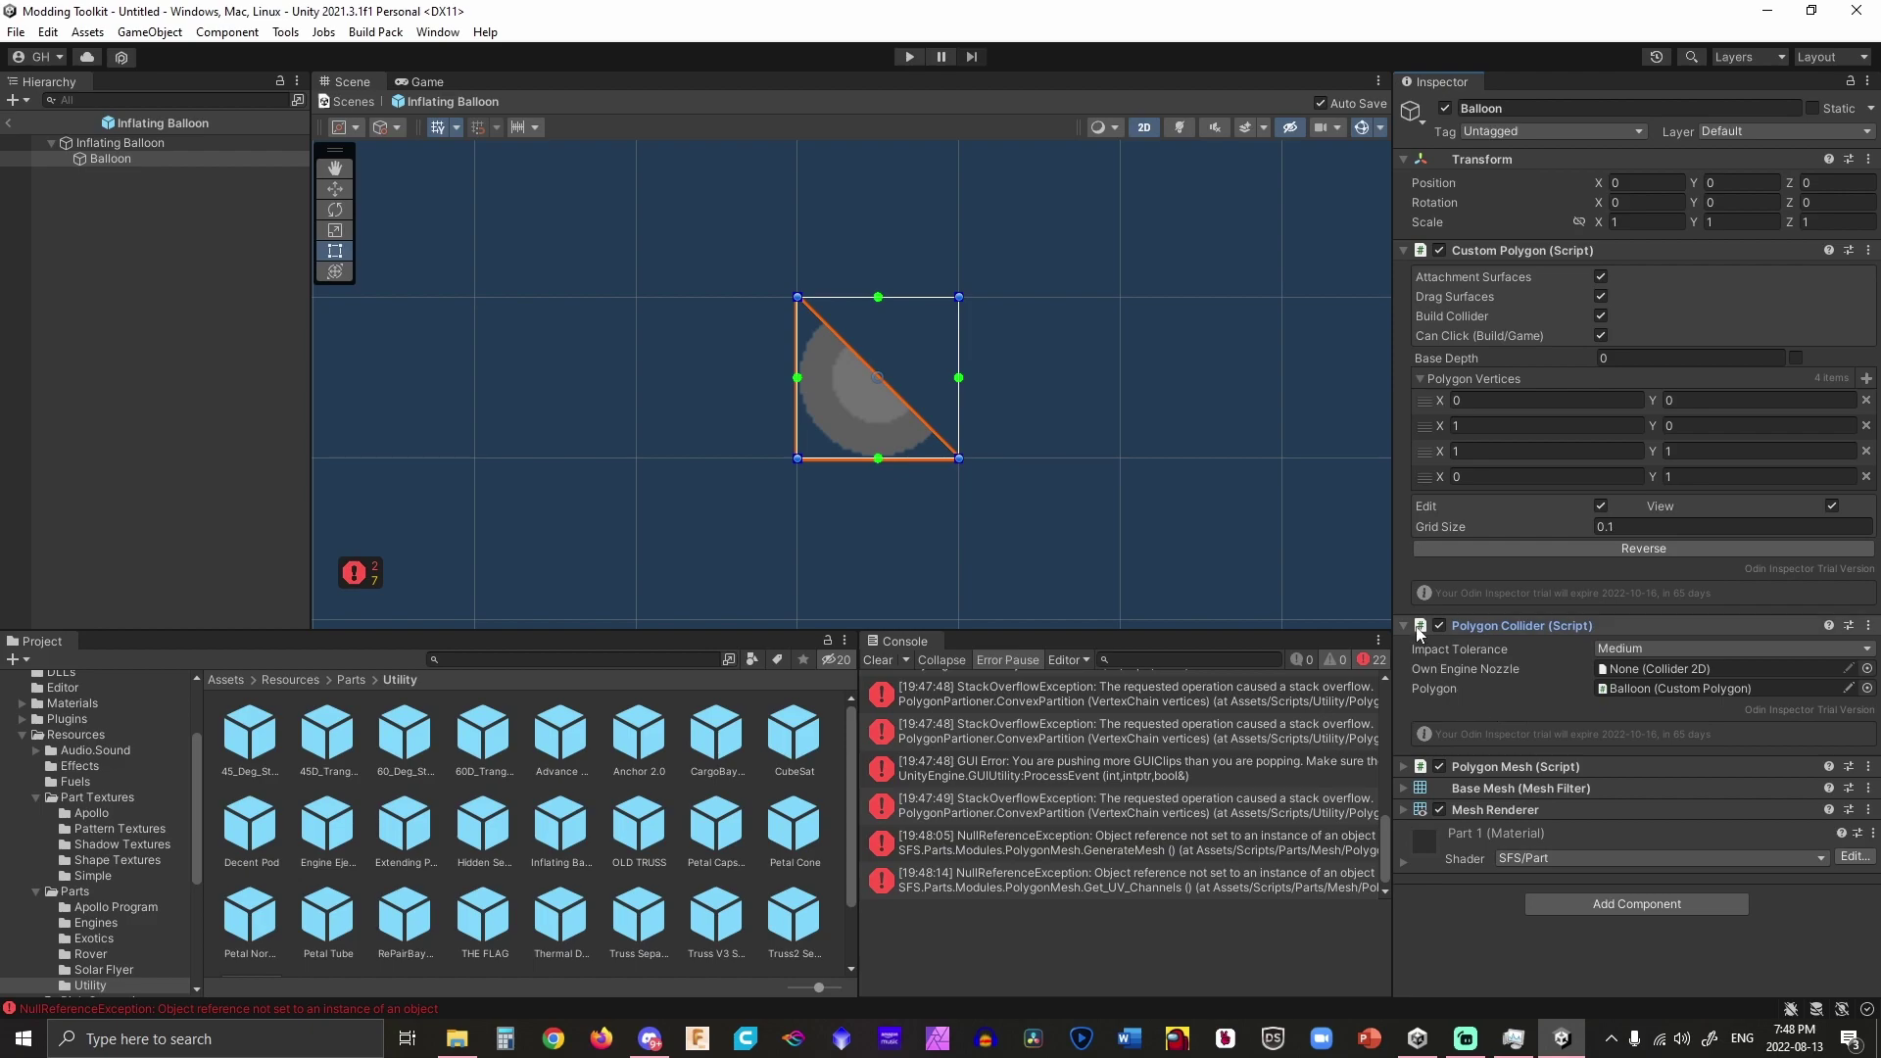
left_click(1407, 625)
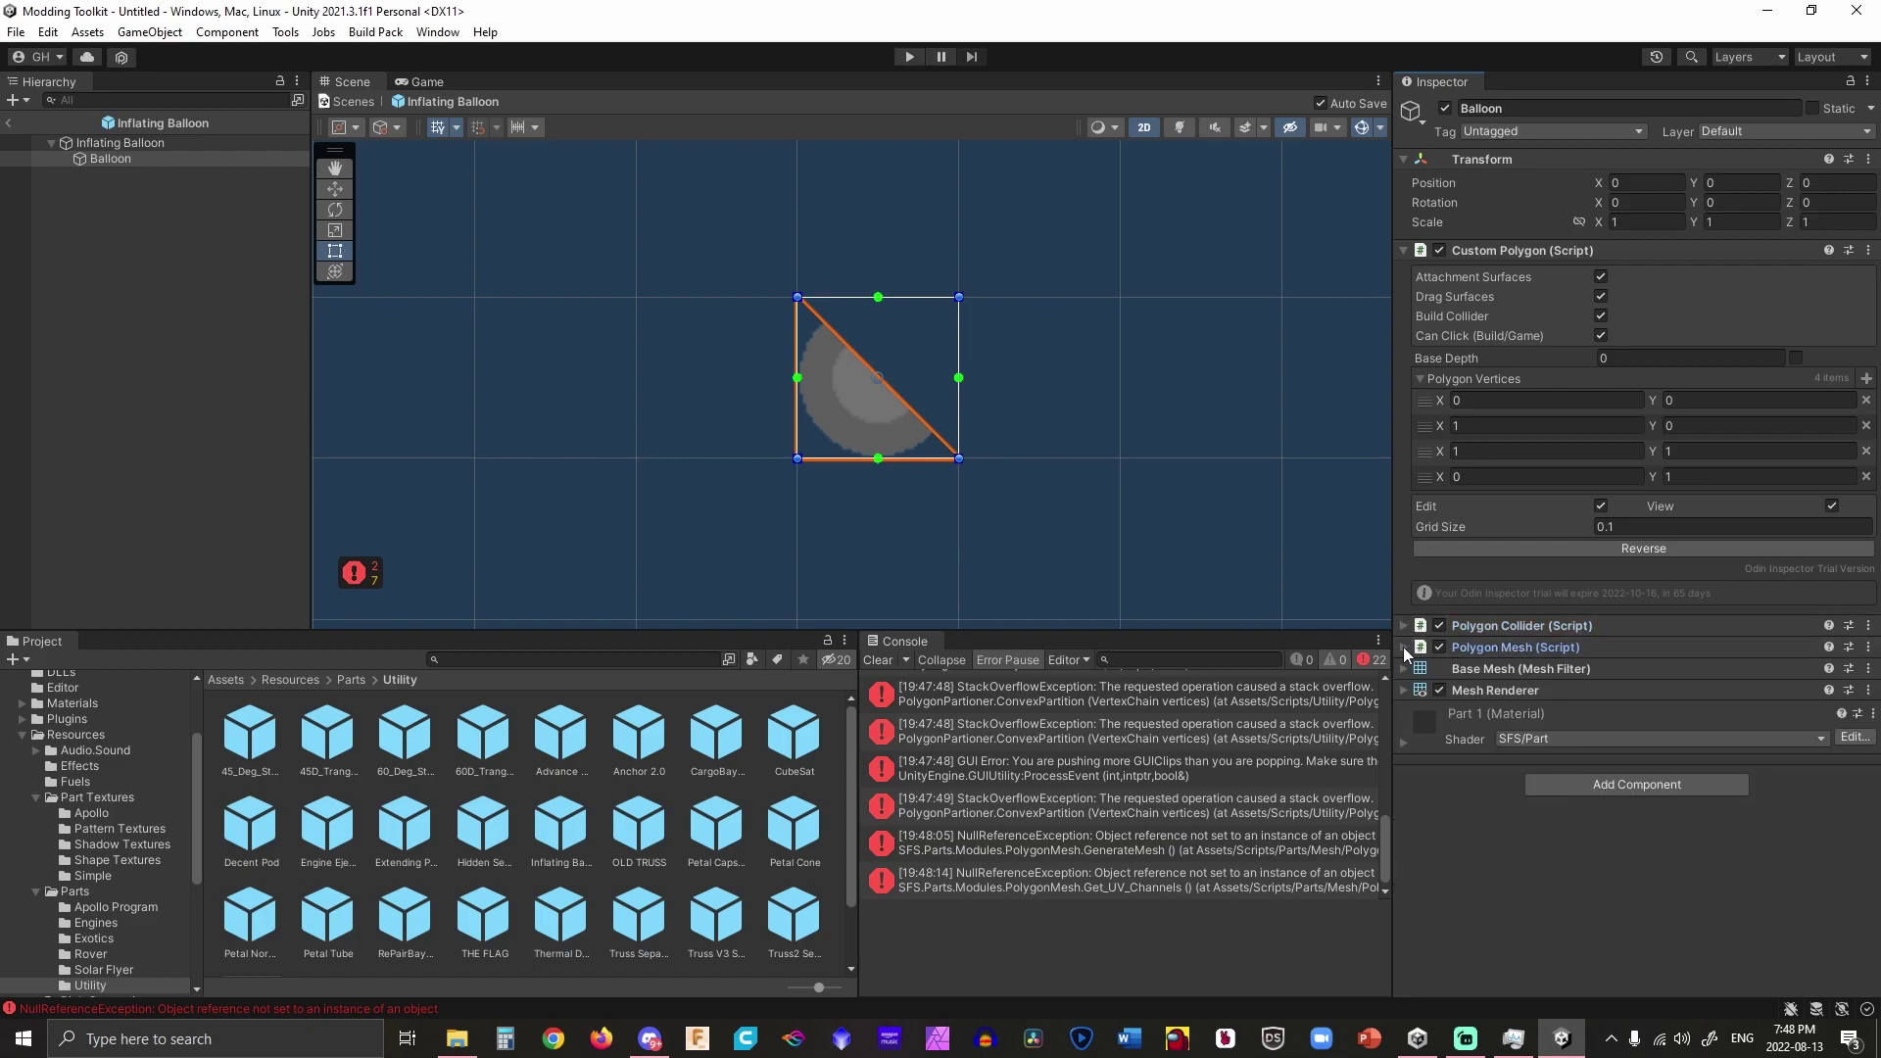
left_click(1403, 646)
left_click(1404, 625)
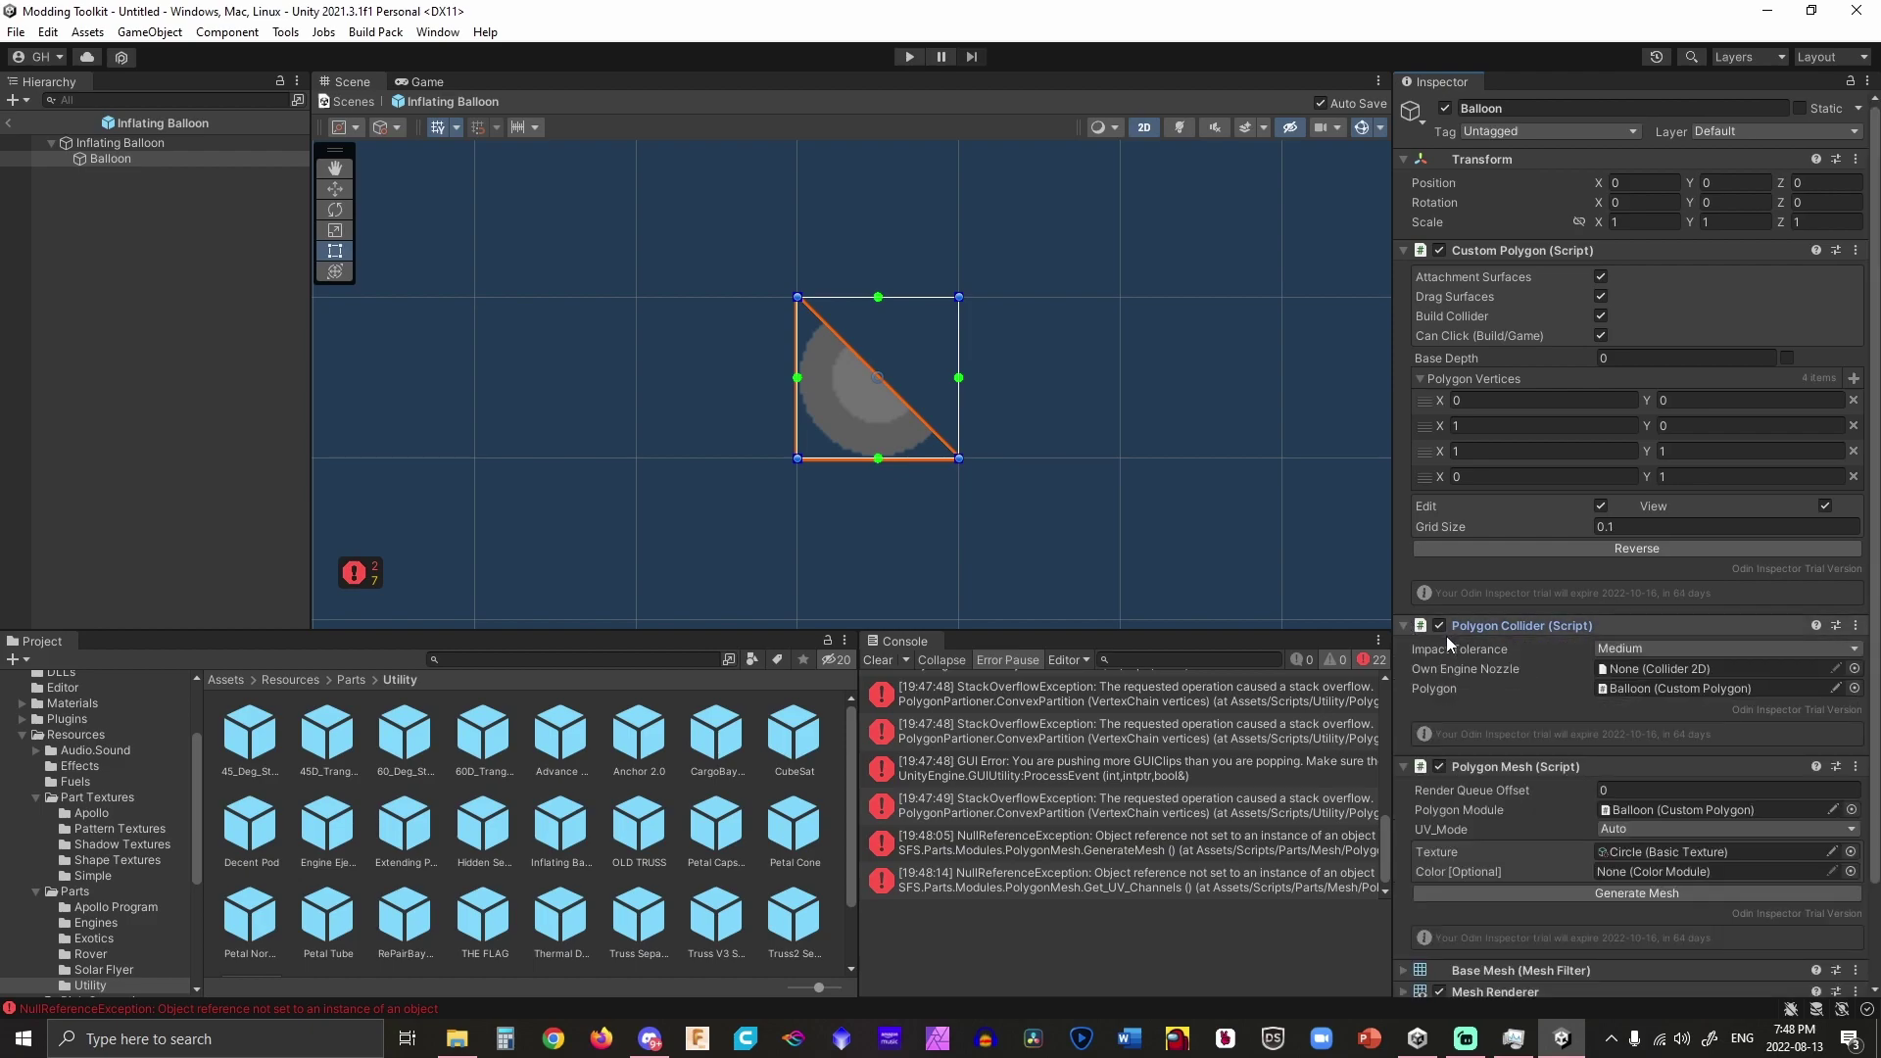
left_click(1632, 892)
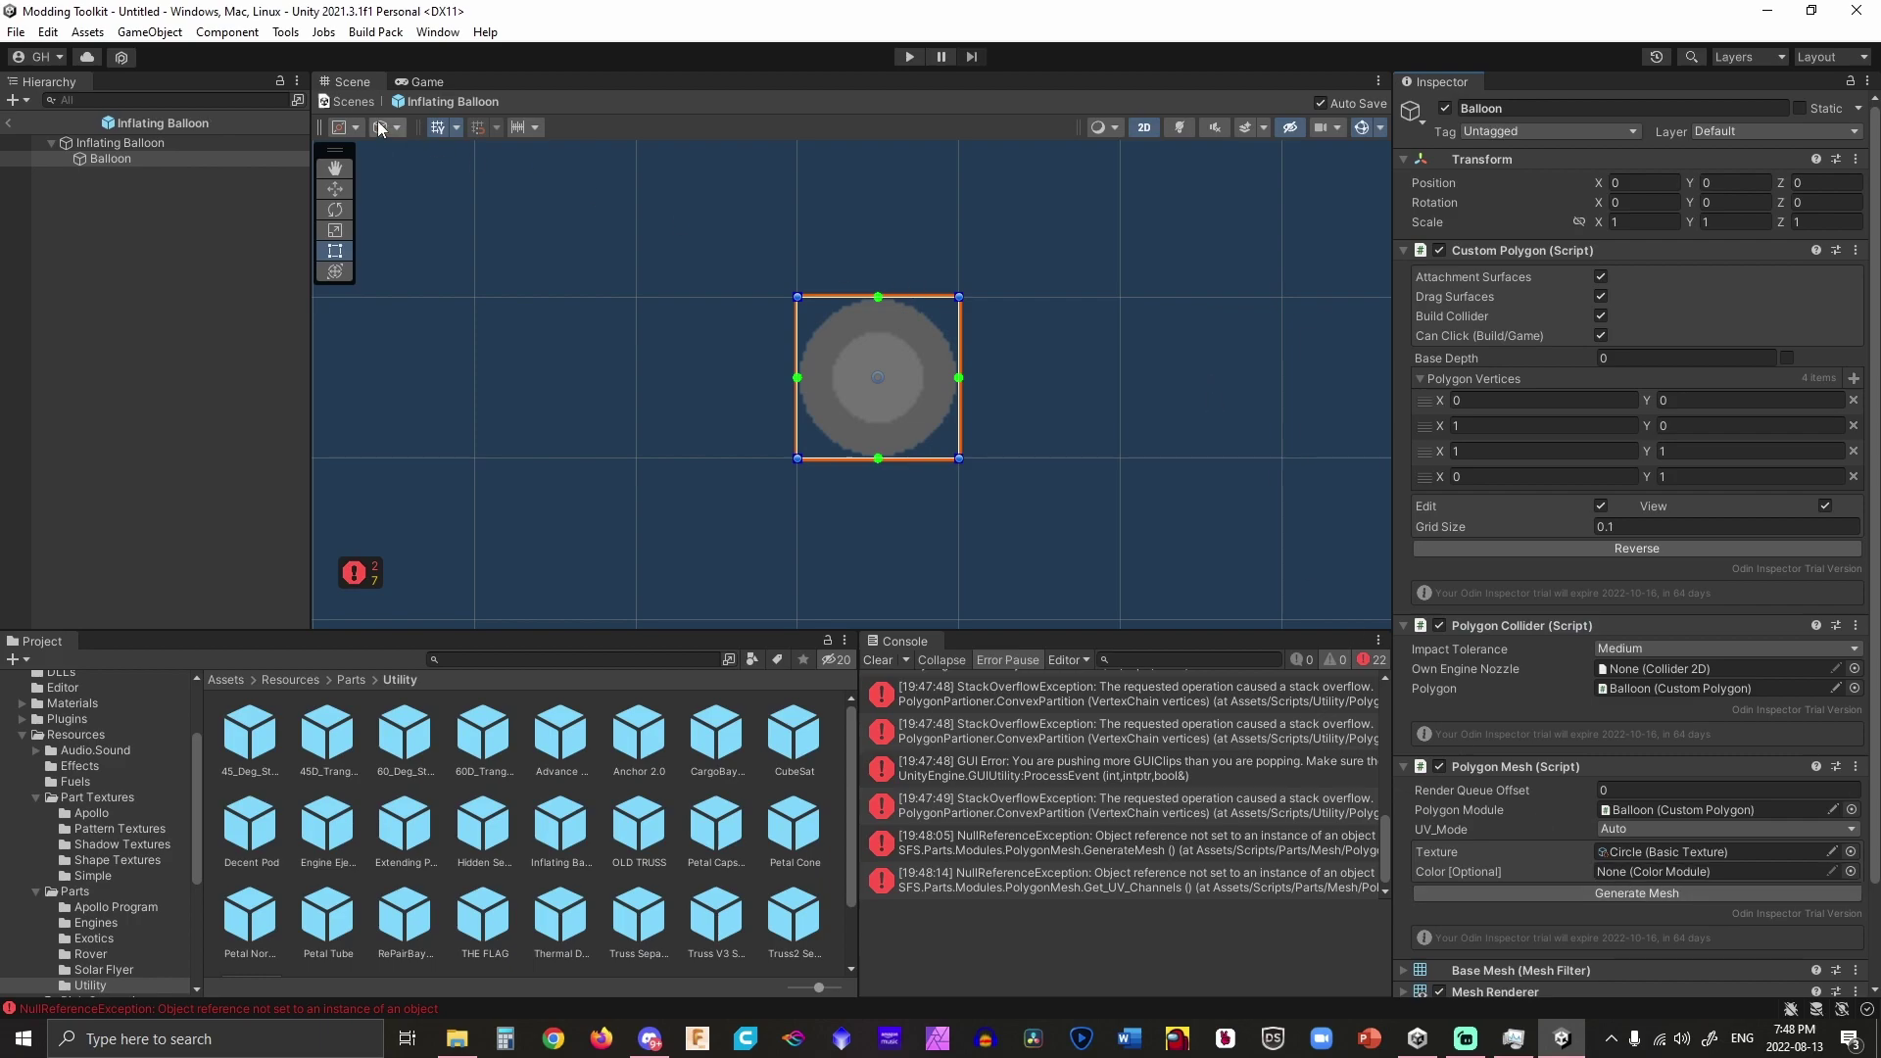
Create an empty child named 'Inflate' under Inflating Balloon.
right_click(150, 164)
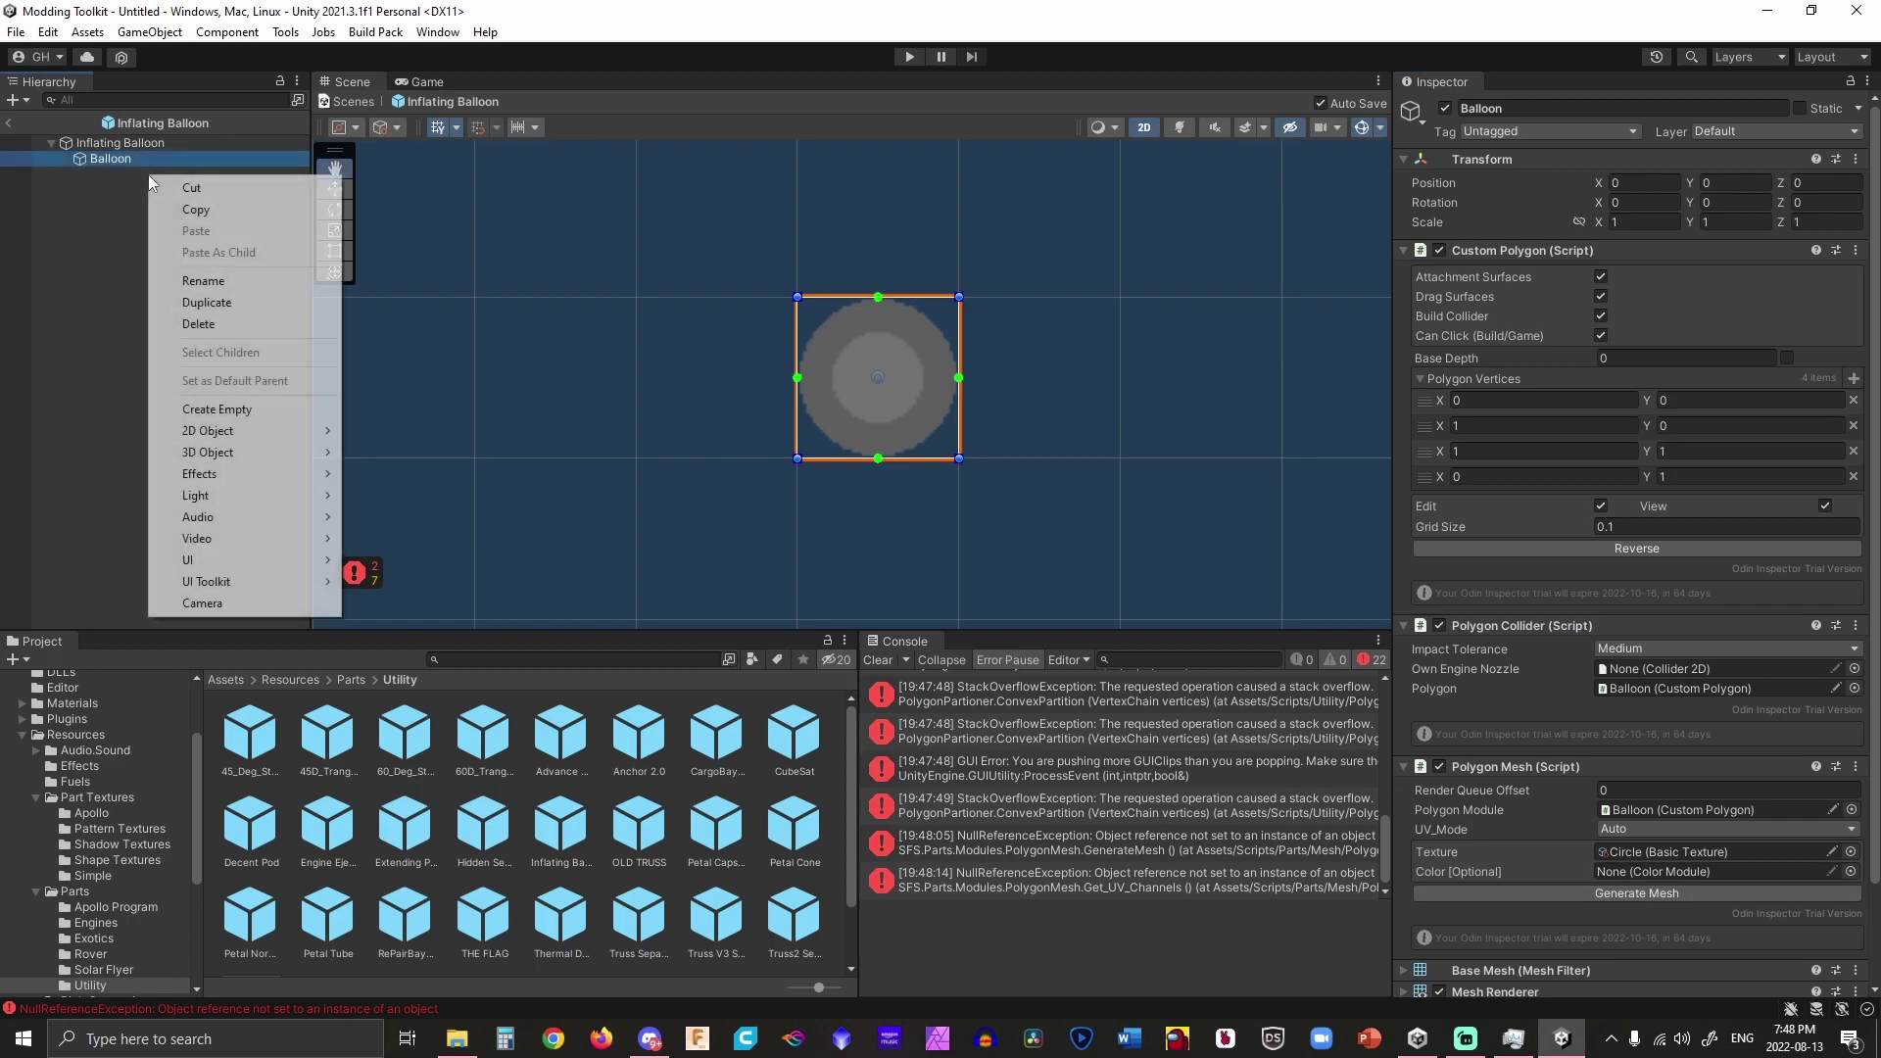
left_click(298, 406)
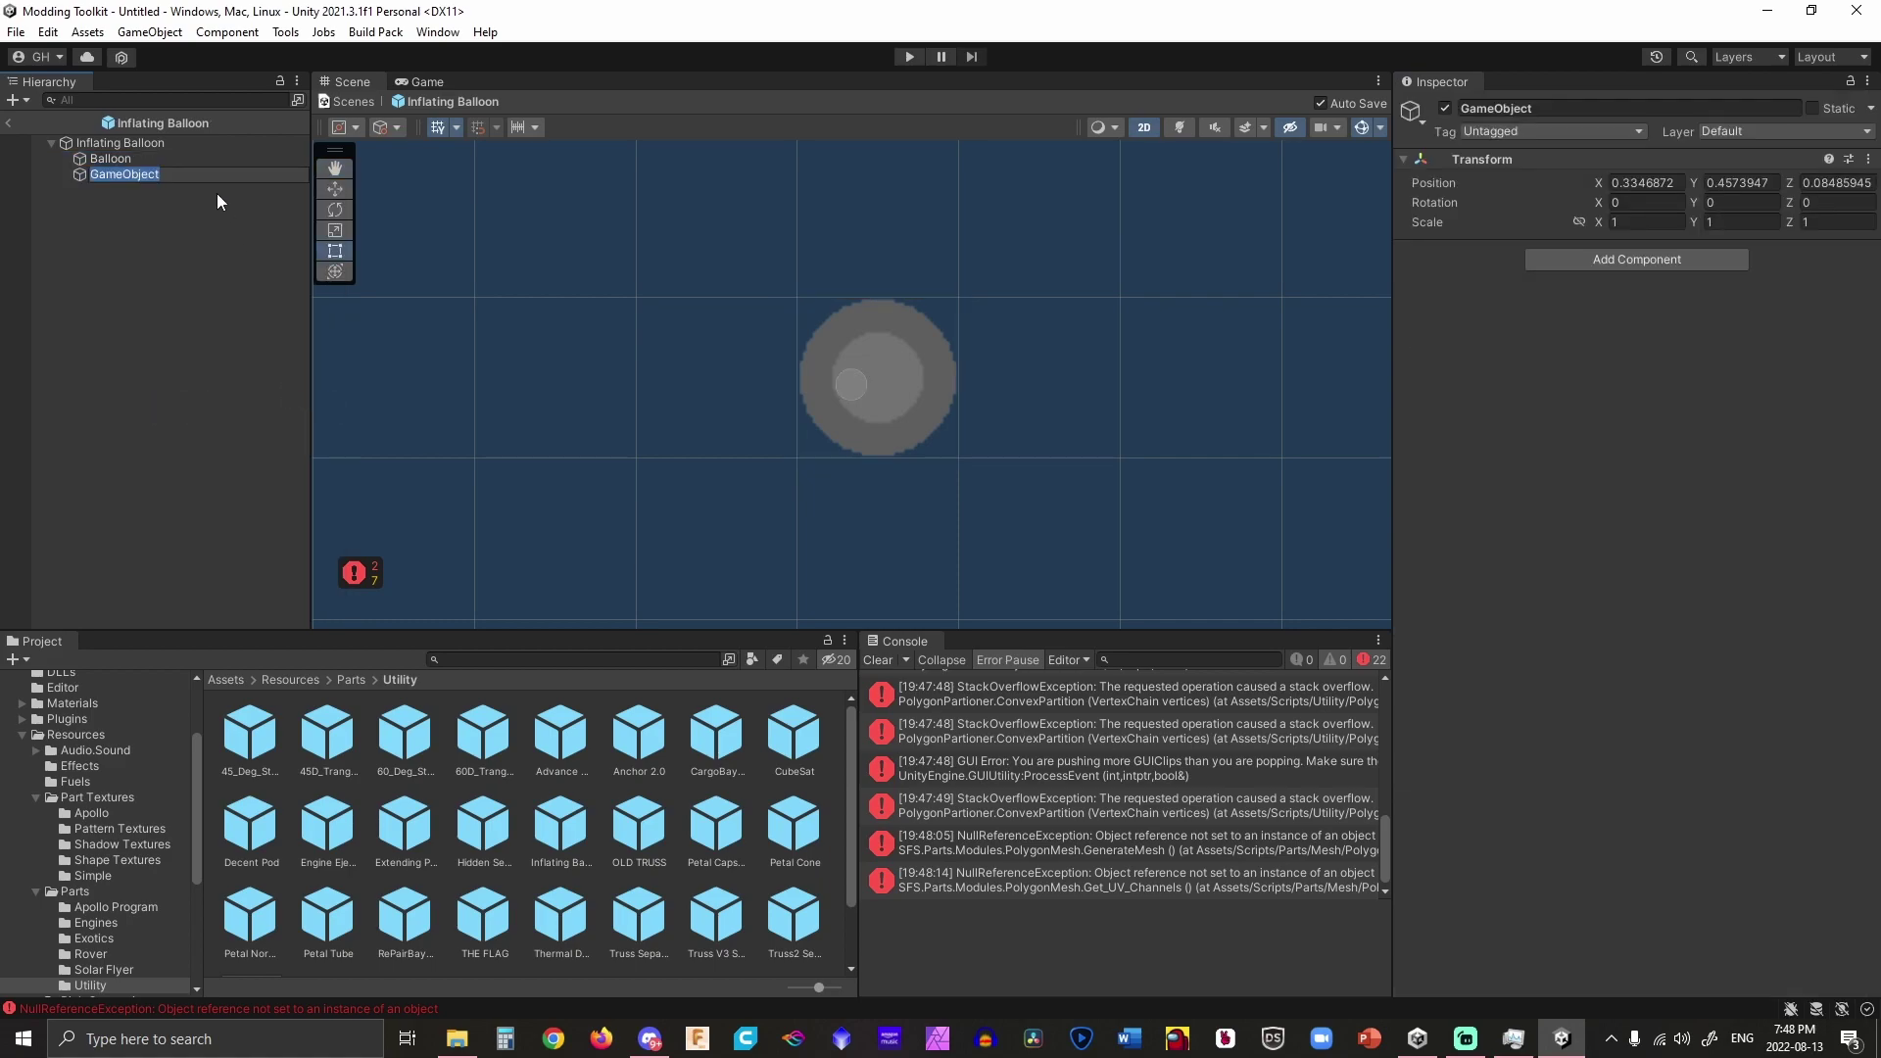
type("Inflate")
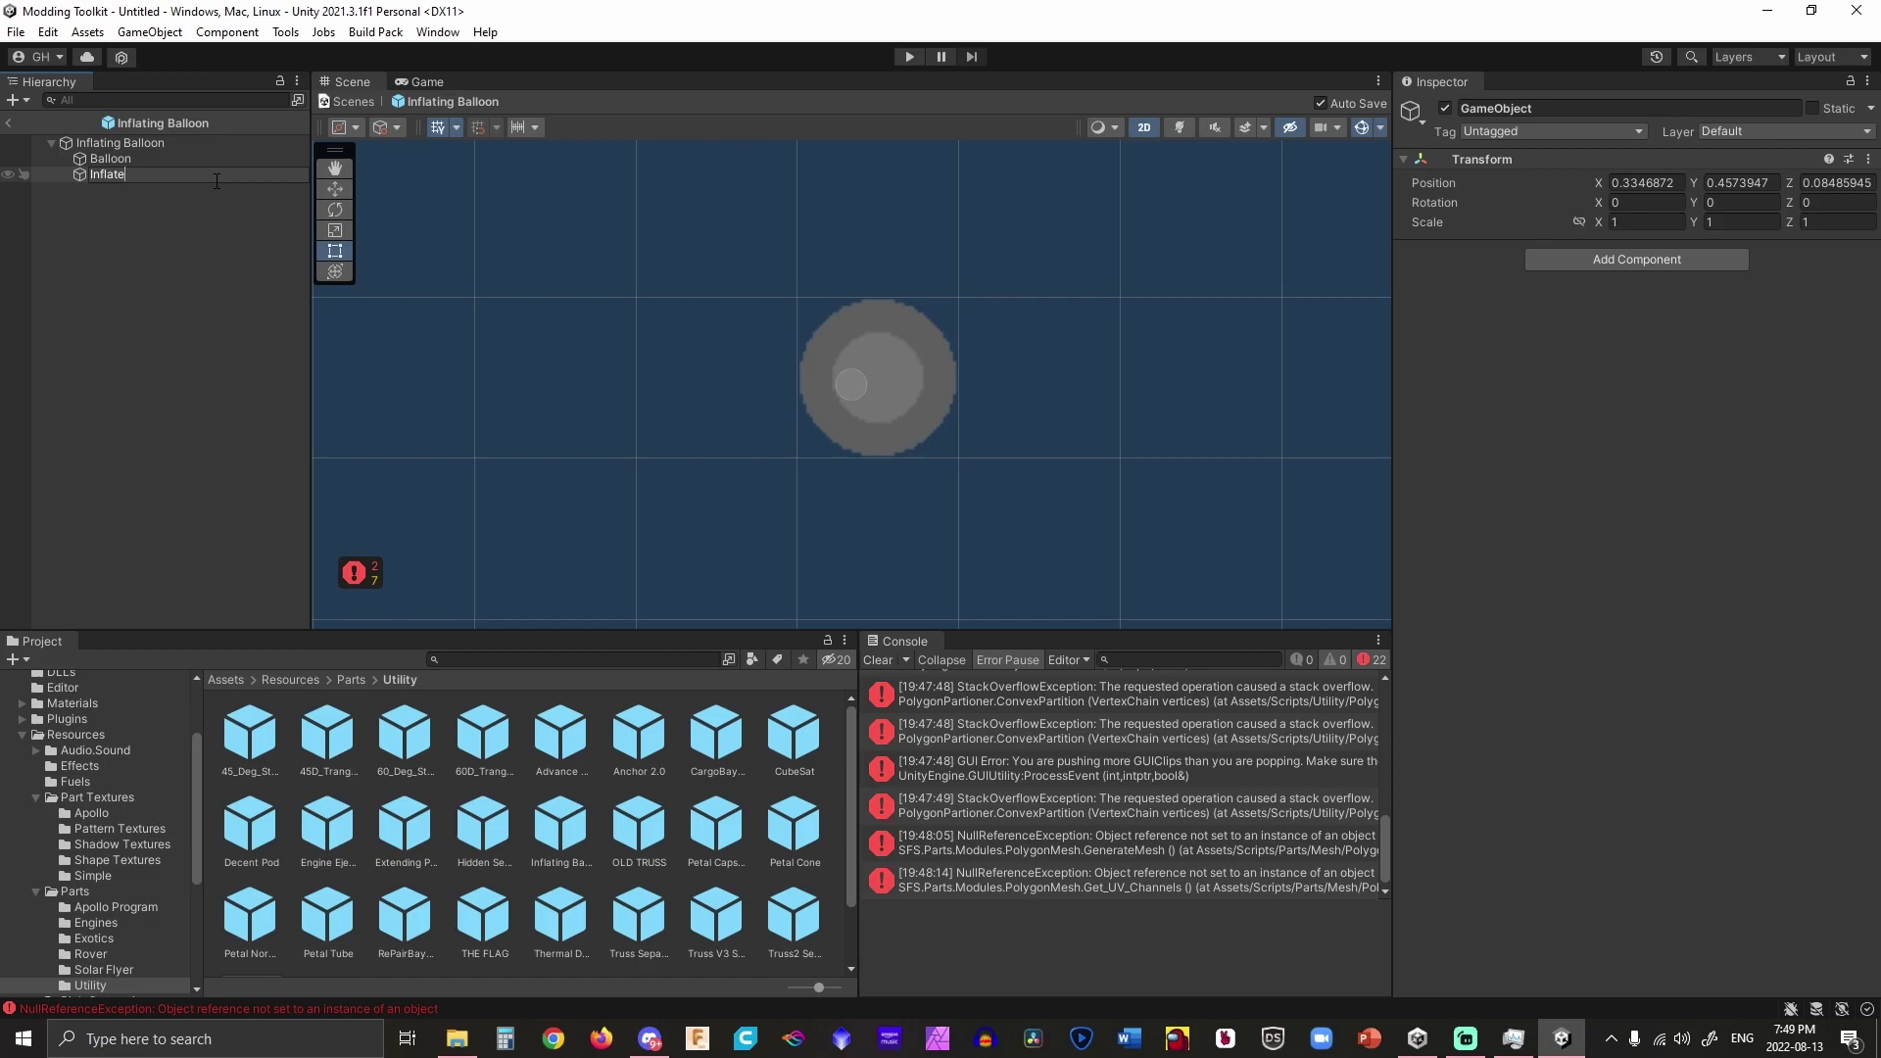
key("Return")
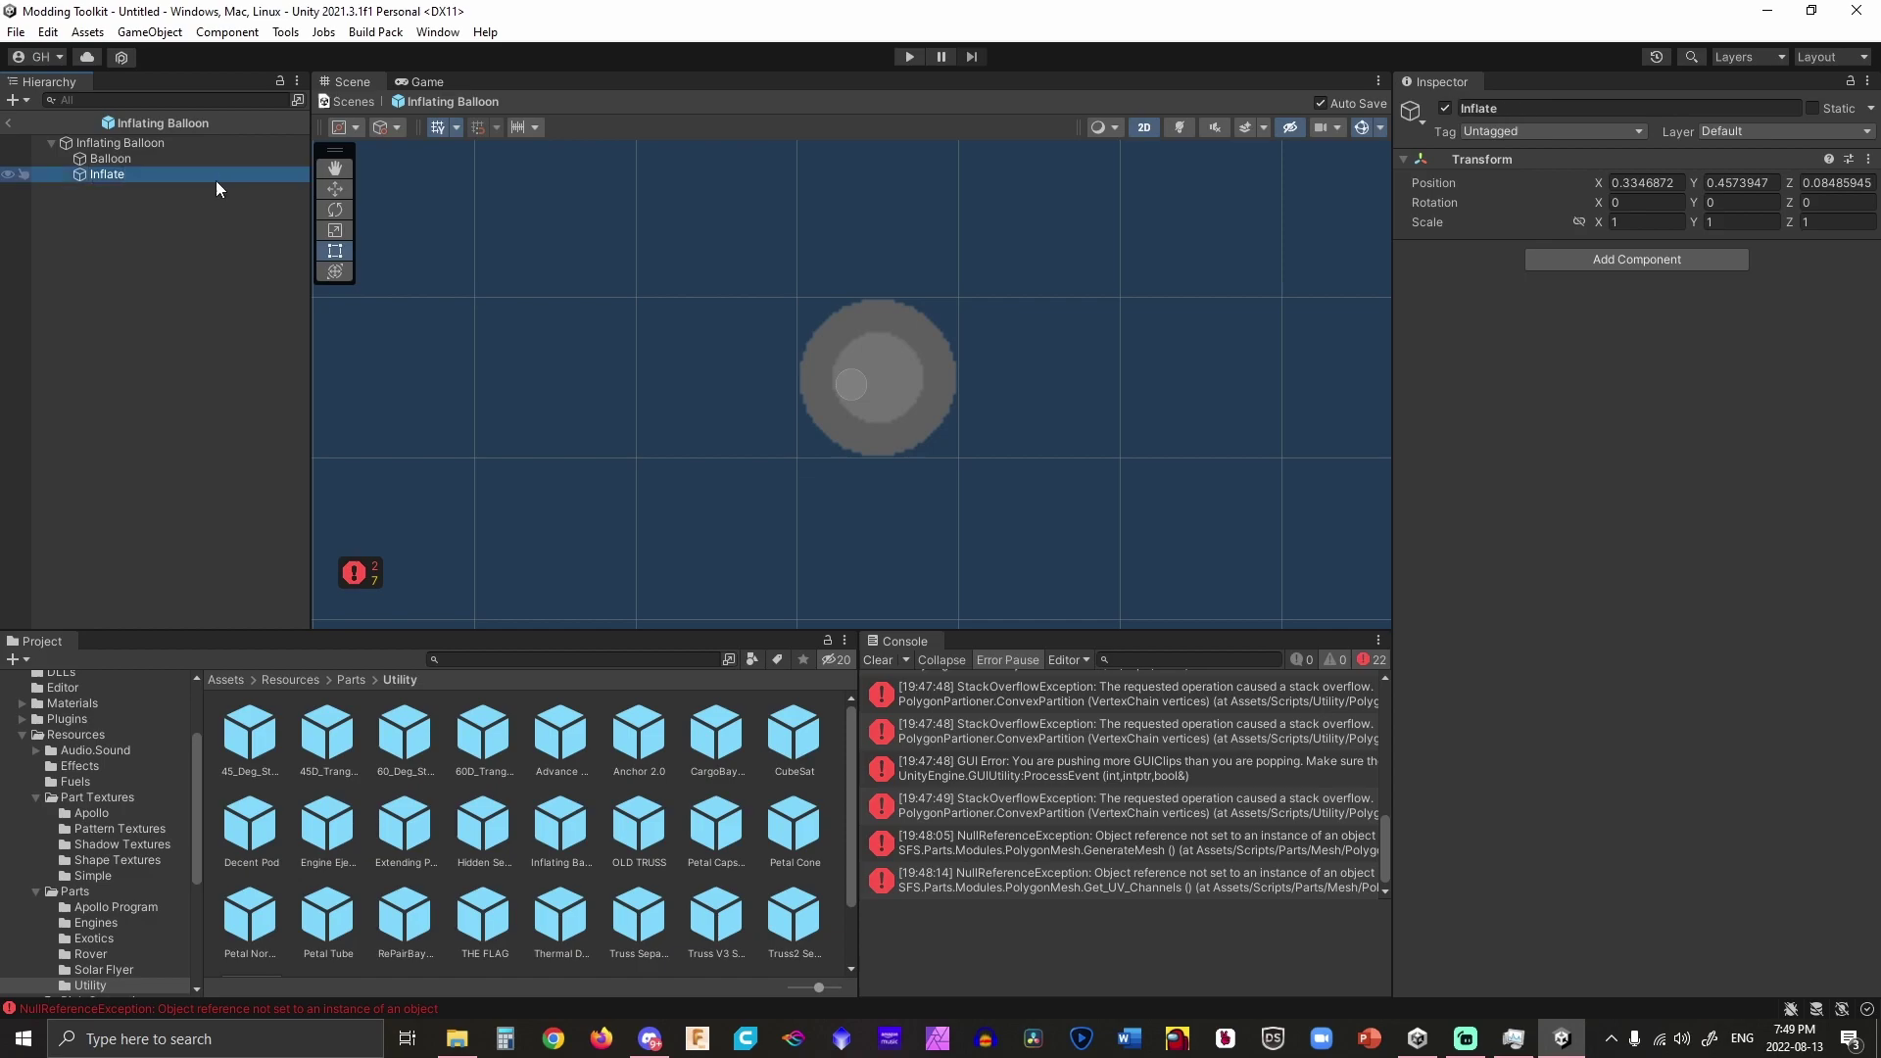
left_click(1577, 259)
Add a Move Module to Inflate, then select the Inflating Balloon part.
type("move")
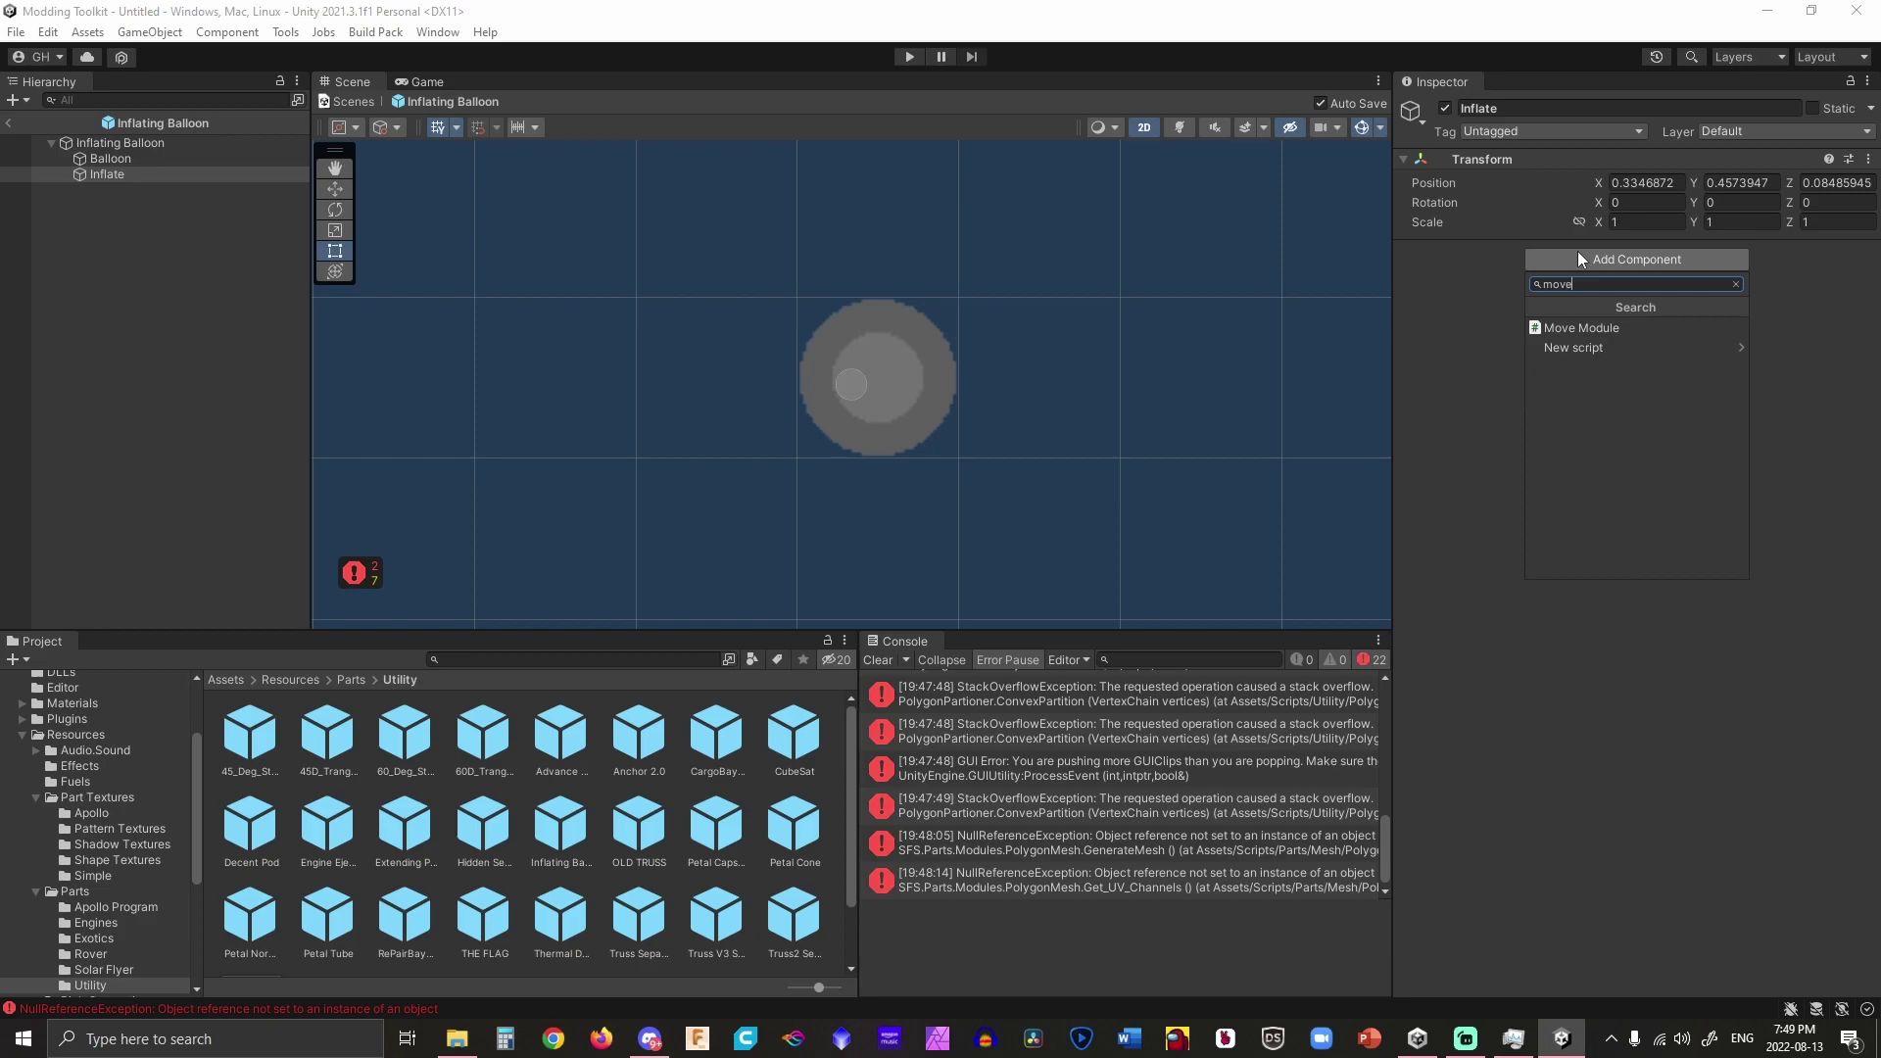
left_click(1579, 327)
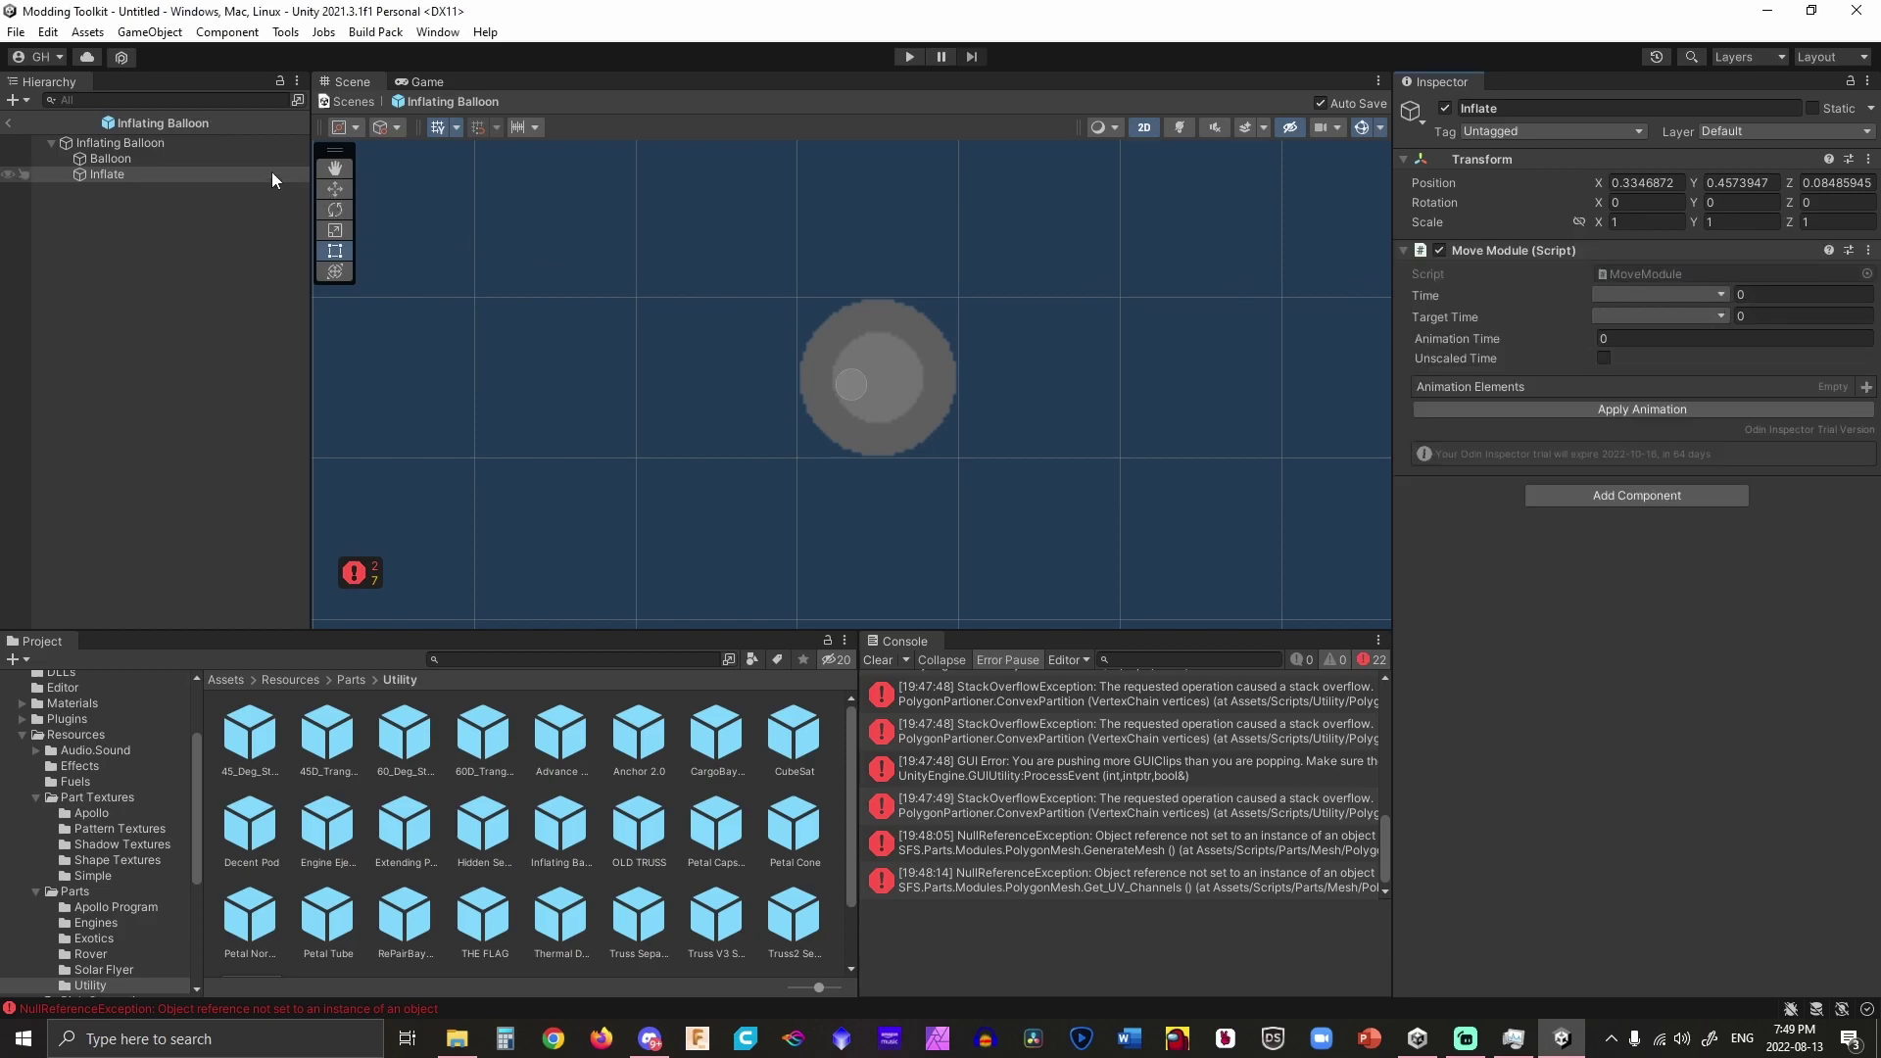
left_click(229, 143)
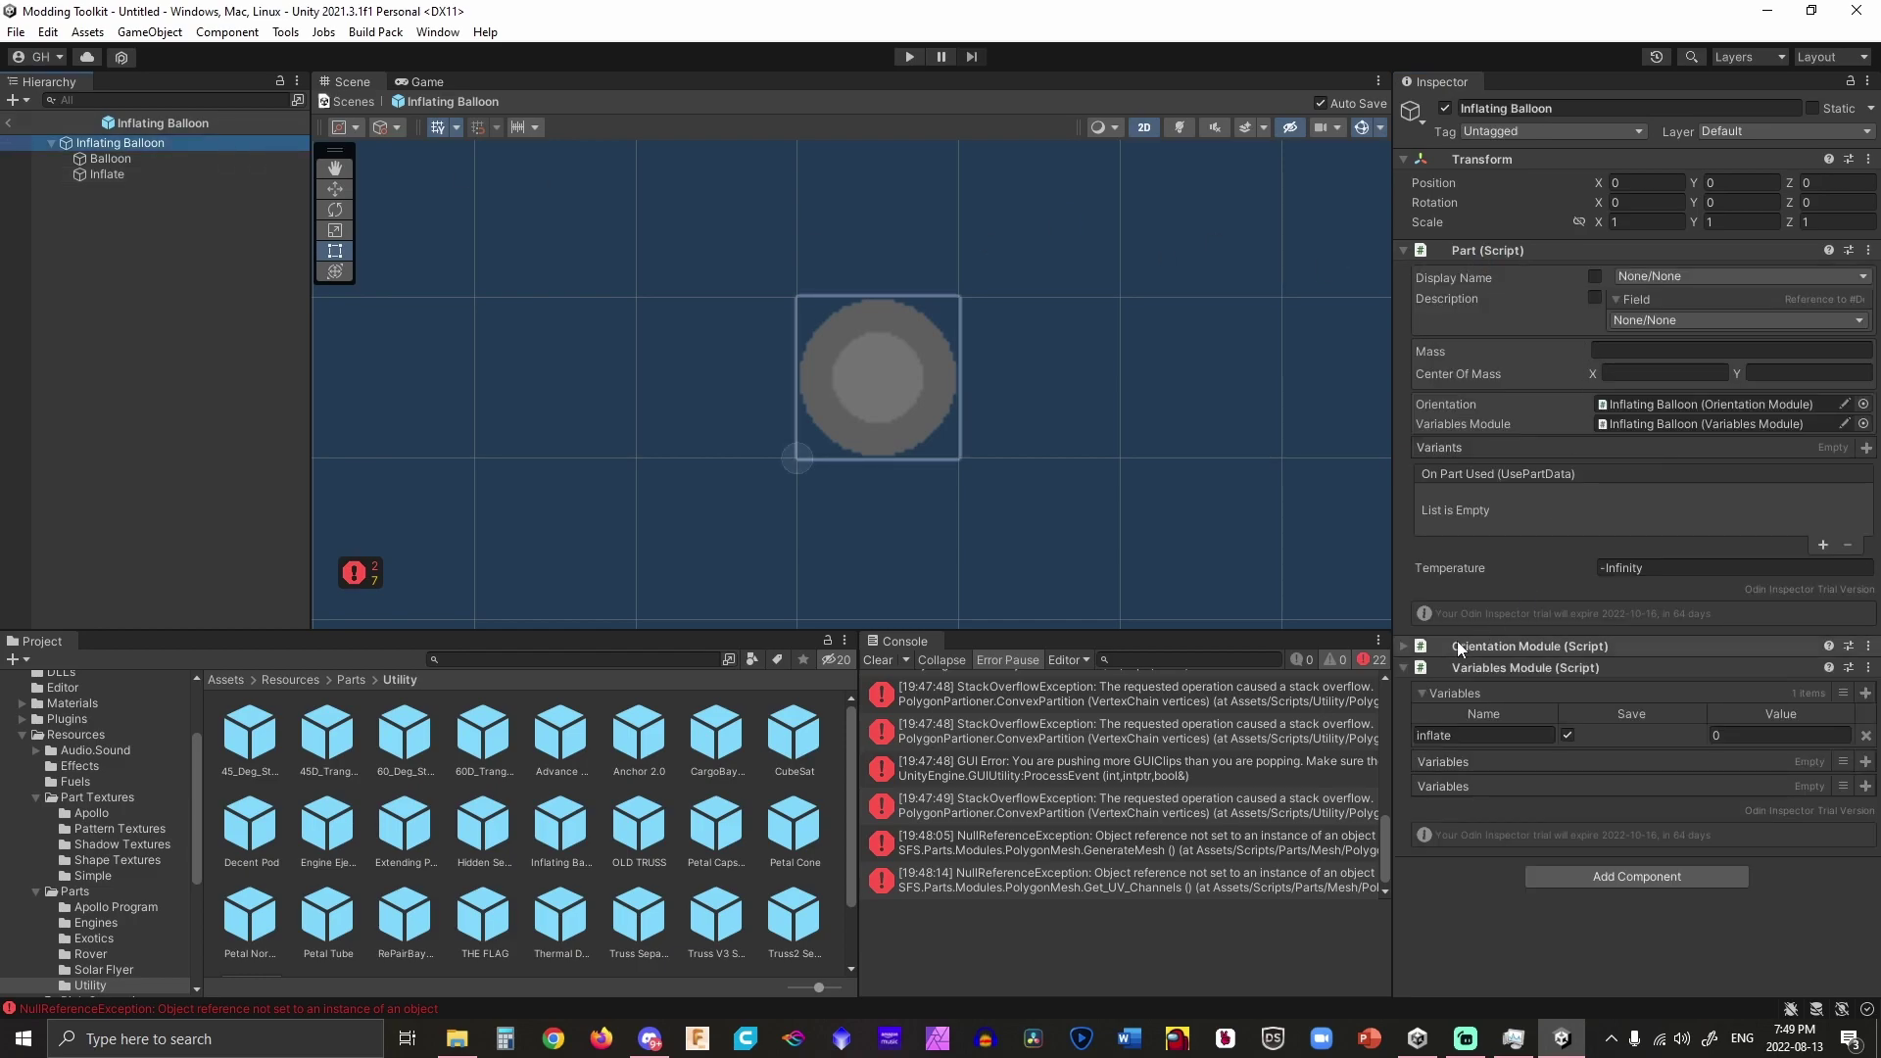
Add variables time_state and target_state to the Variables Module, then reselect Inflate.
left_click(1866, 695)
left_click(1866, 696)
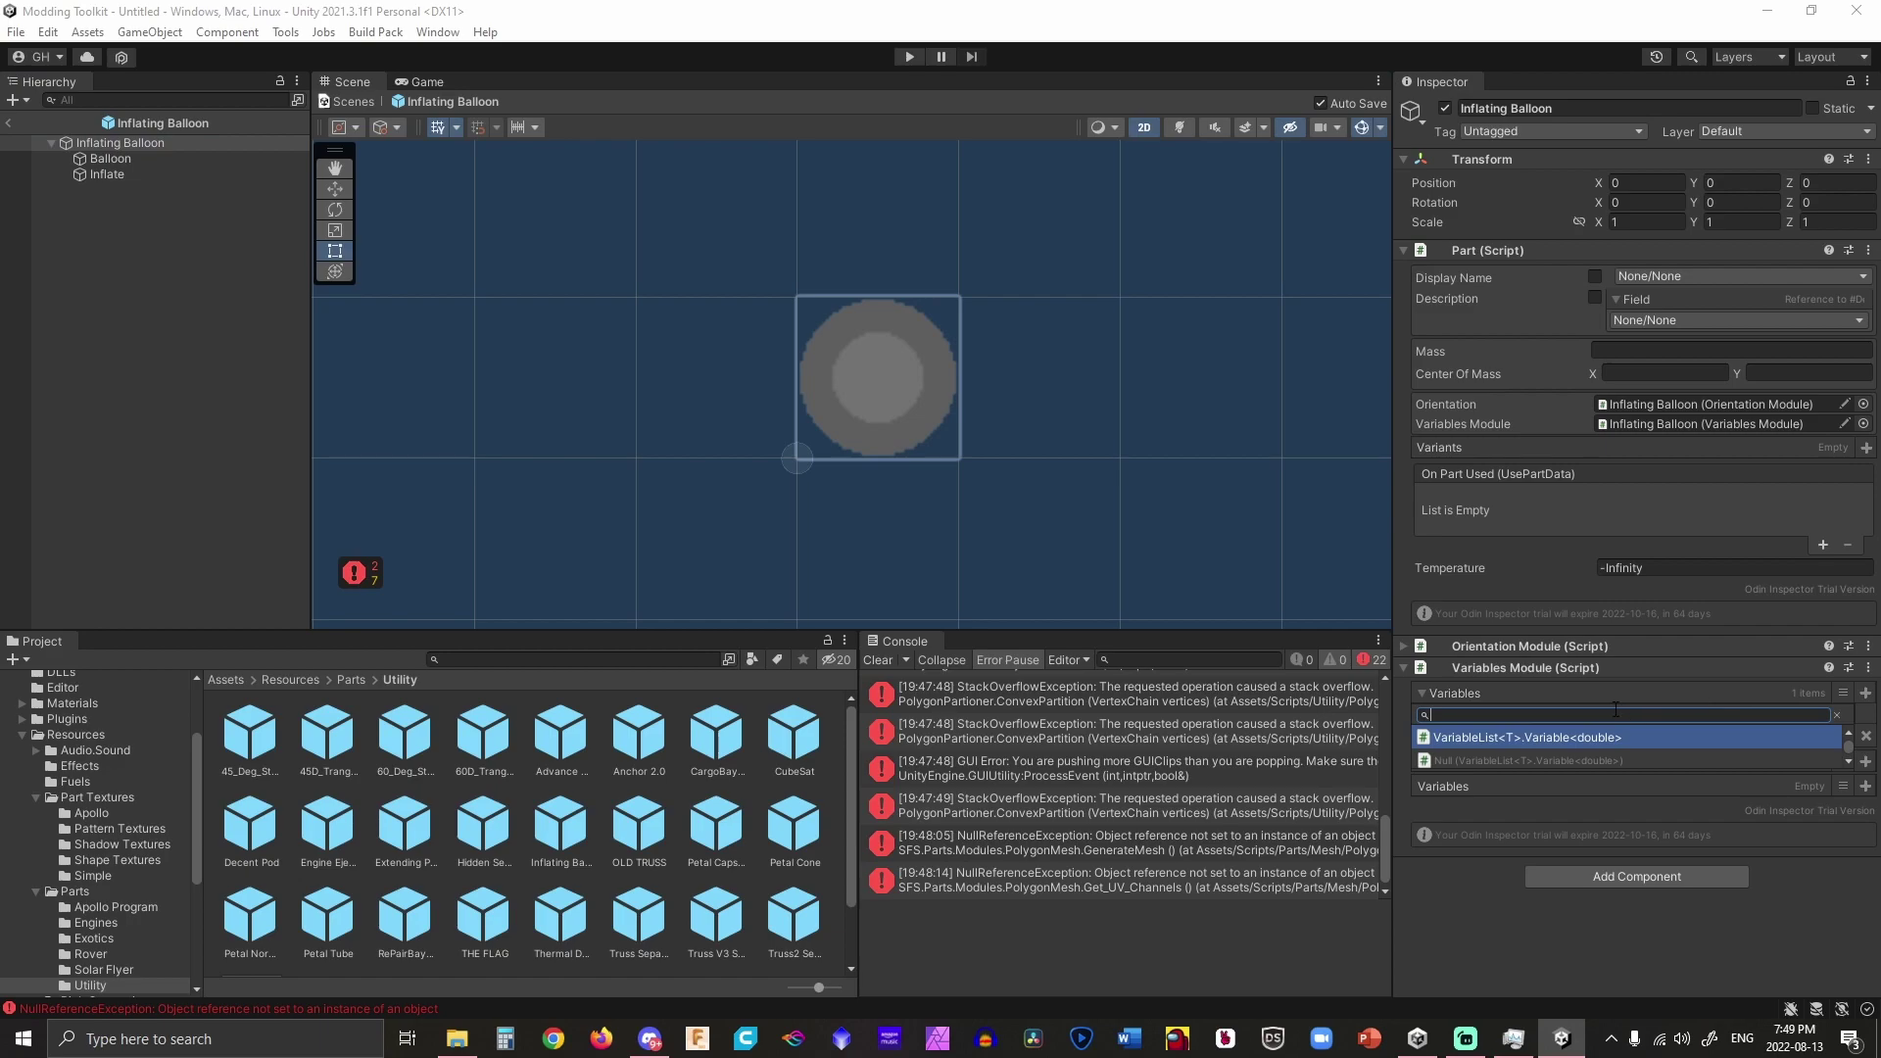
left_click(1497, 760)
type("time")
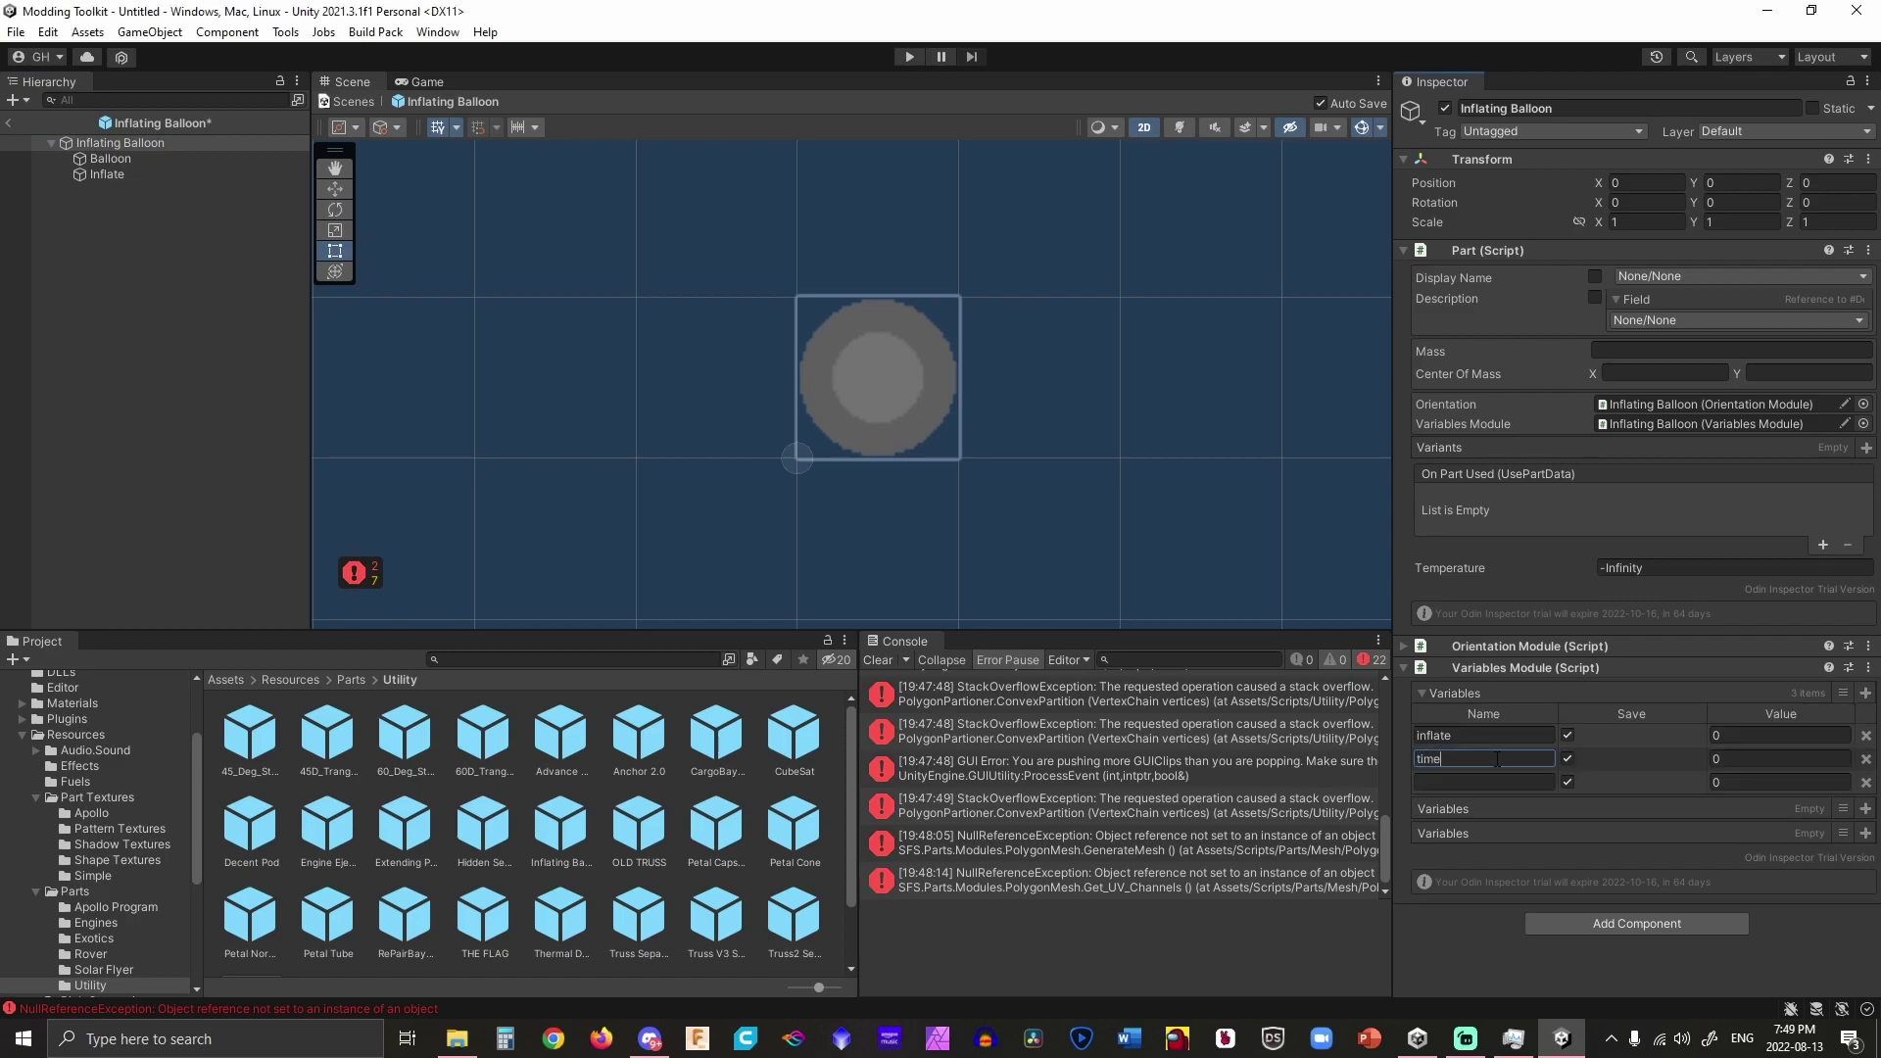
type("_state")
key("Tab")
type("target_state")
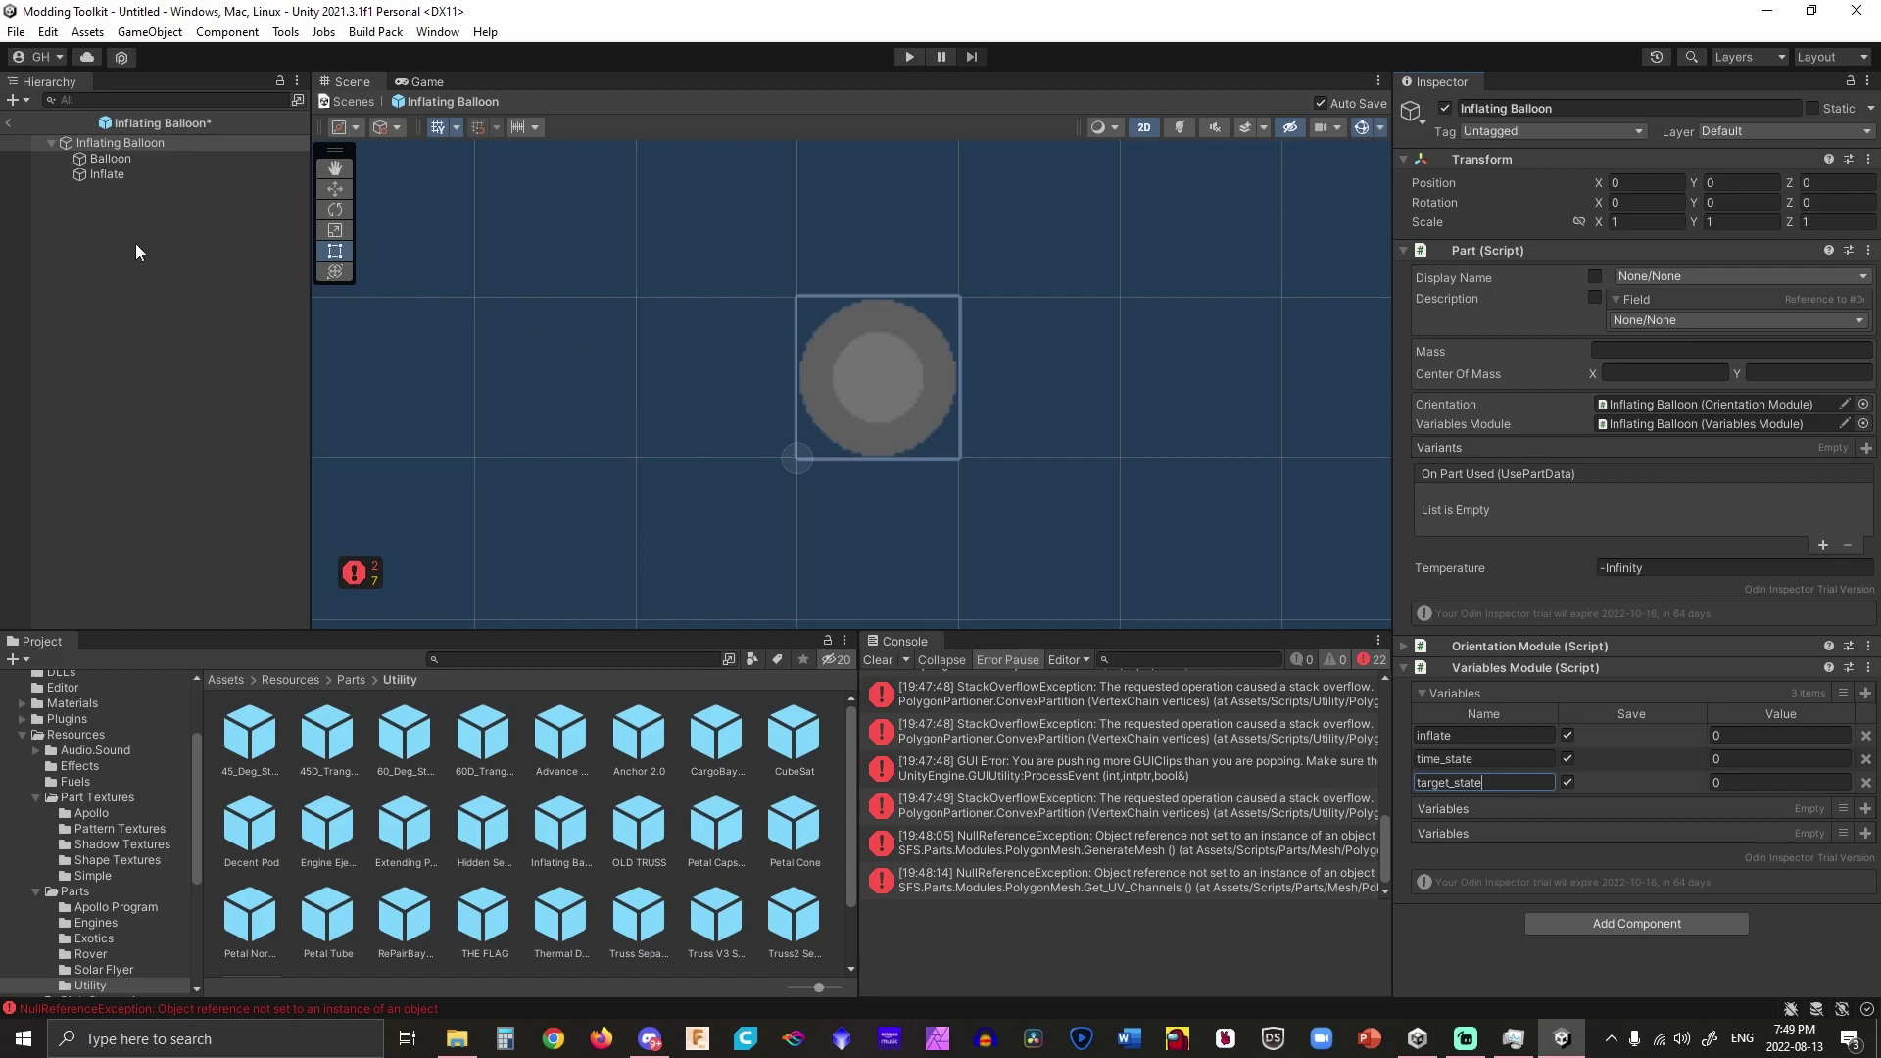
left_click(134, 179)
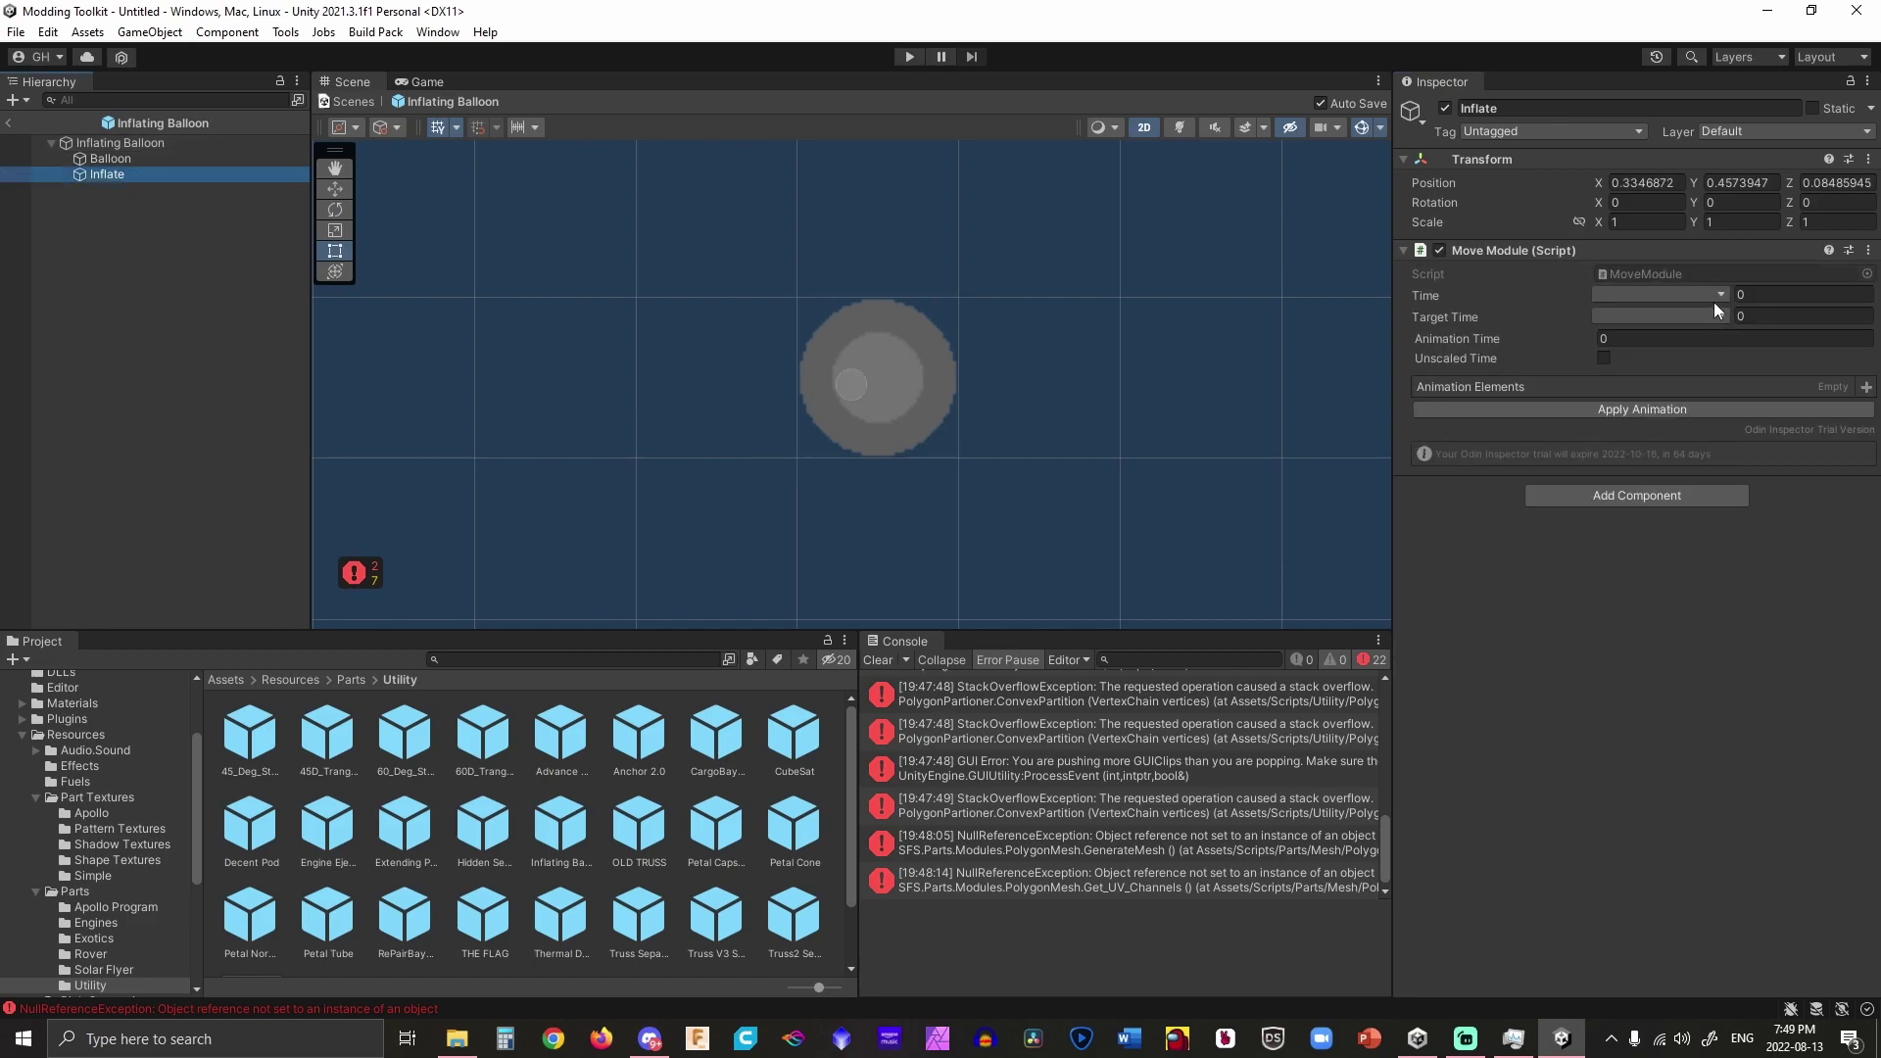
Set the Move Module's Time variable to time_state and Target Time to target_state.
left_click(1713, 296)
left_click(1659, 359)
left_click(1726, 314)
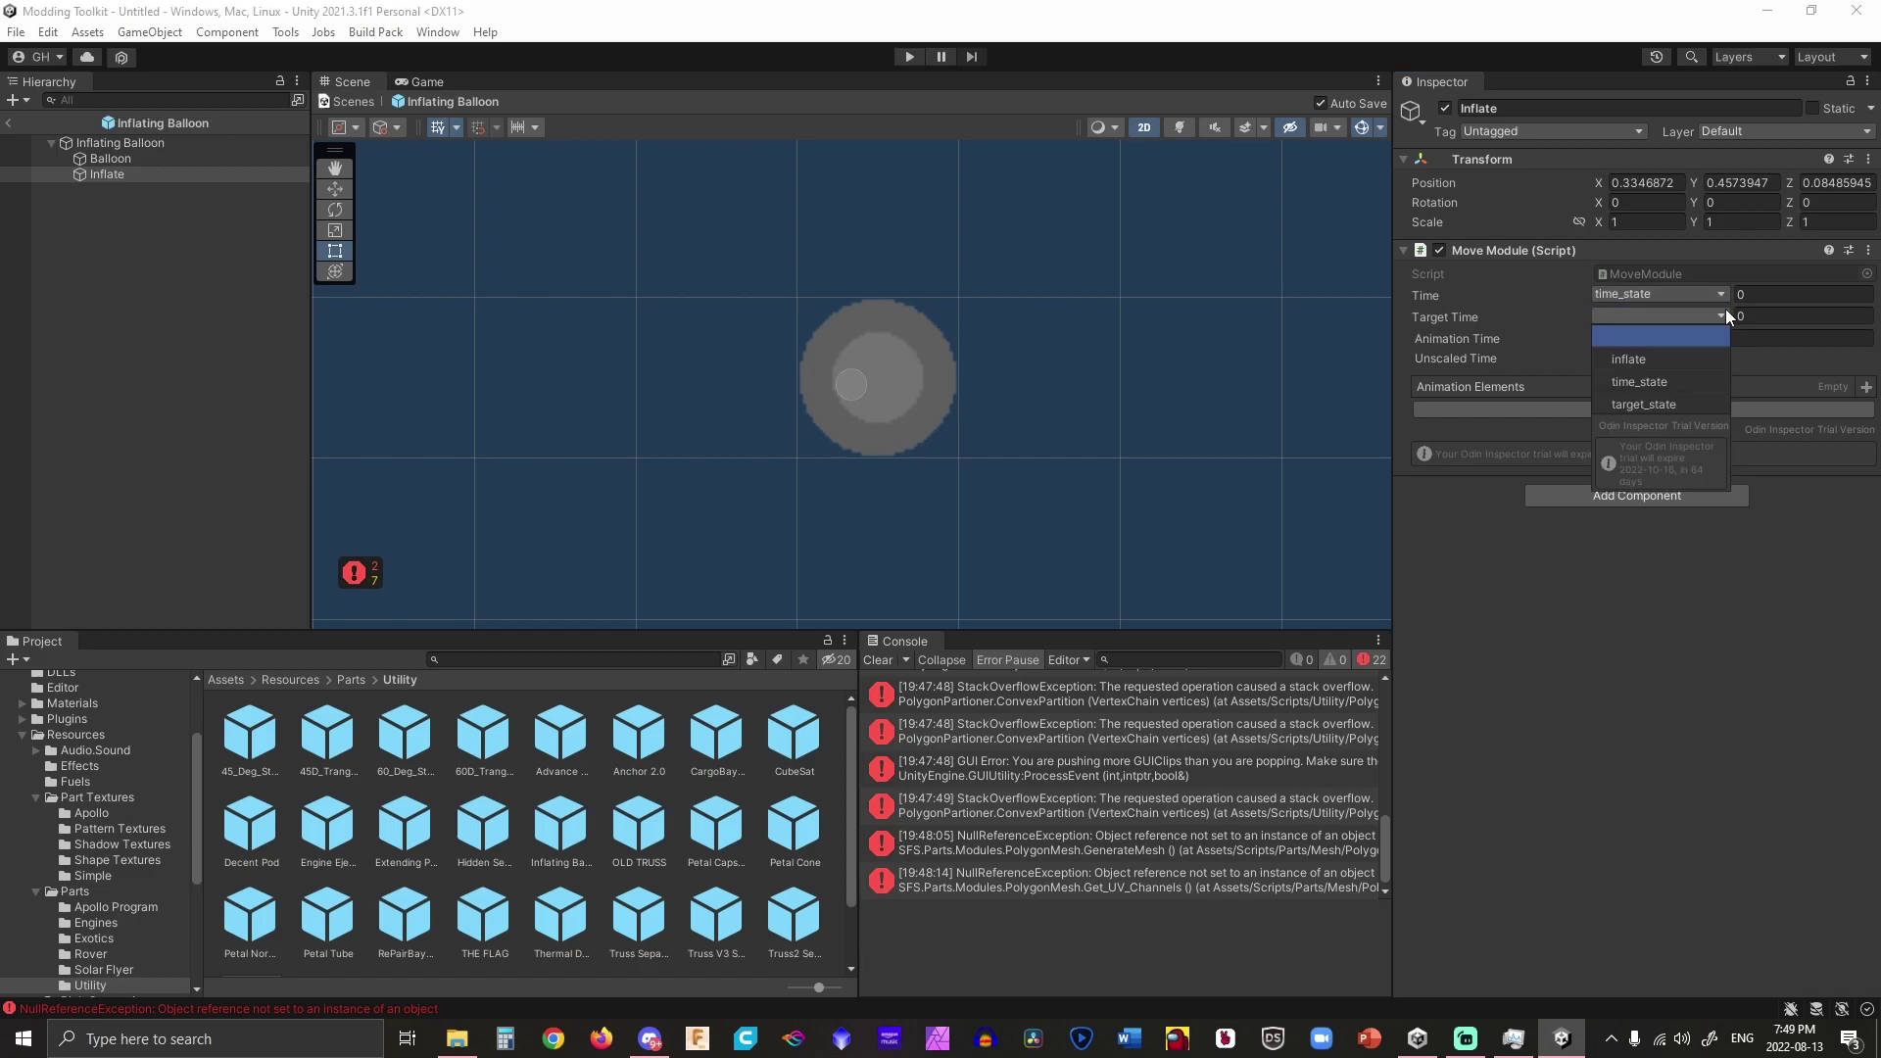
Add a Scale animation element targeting Balloon and open its X curve.
left_click(1867, 387)
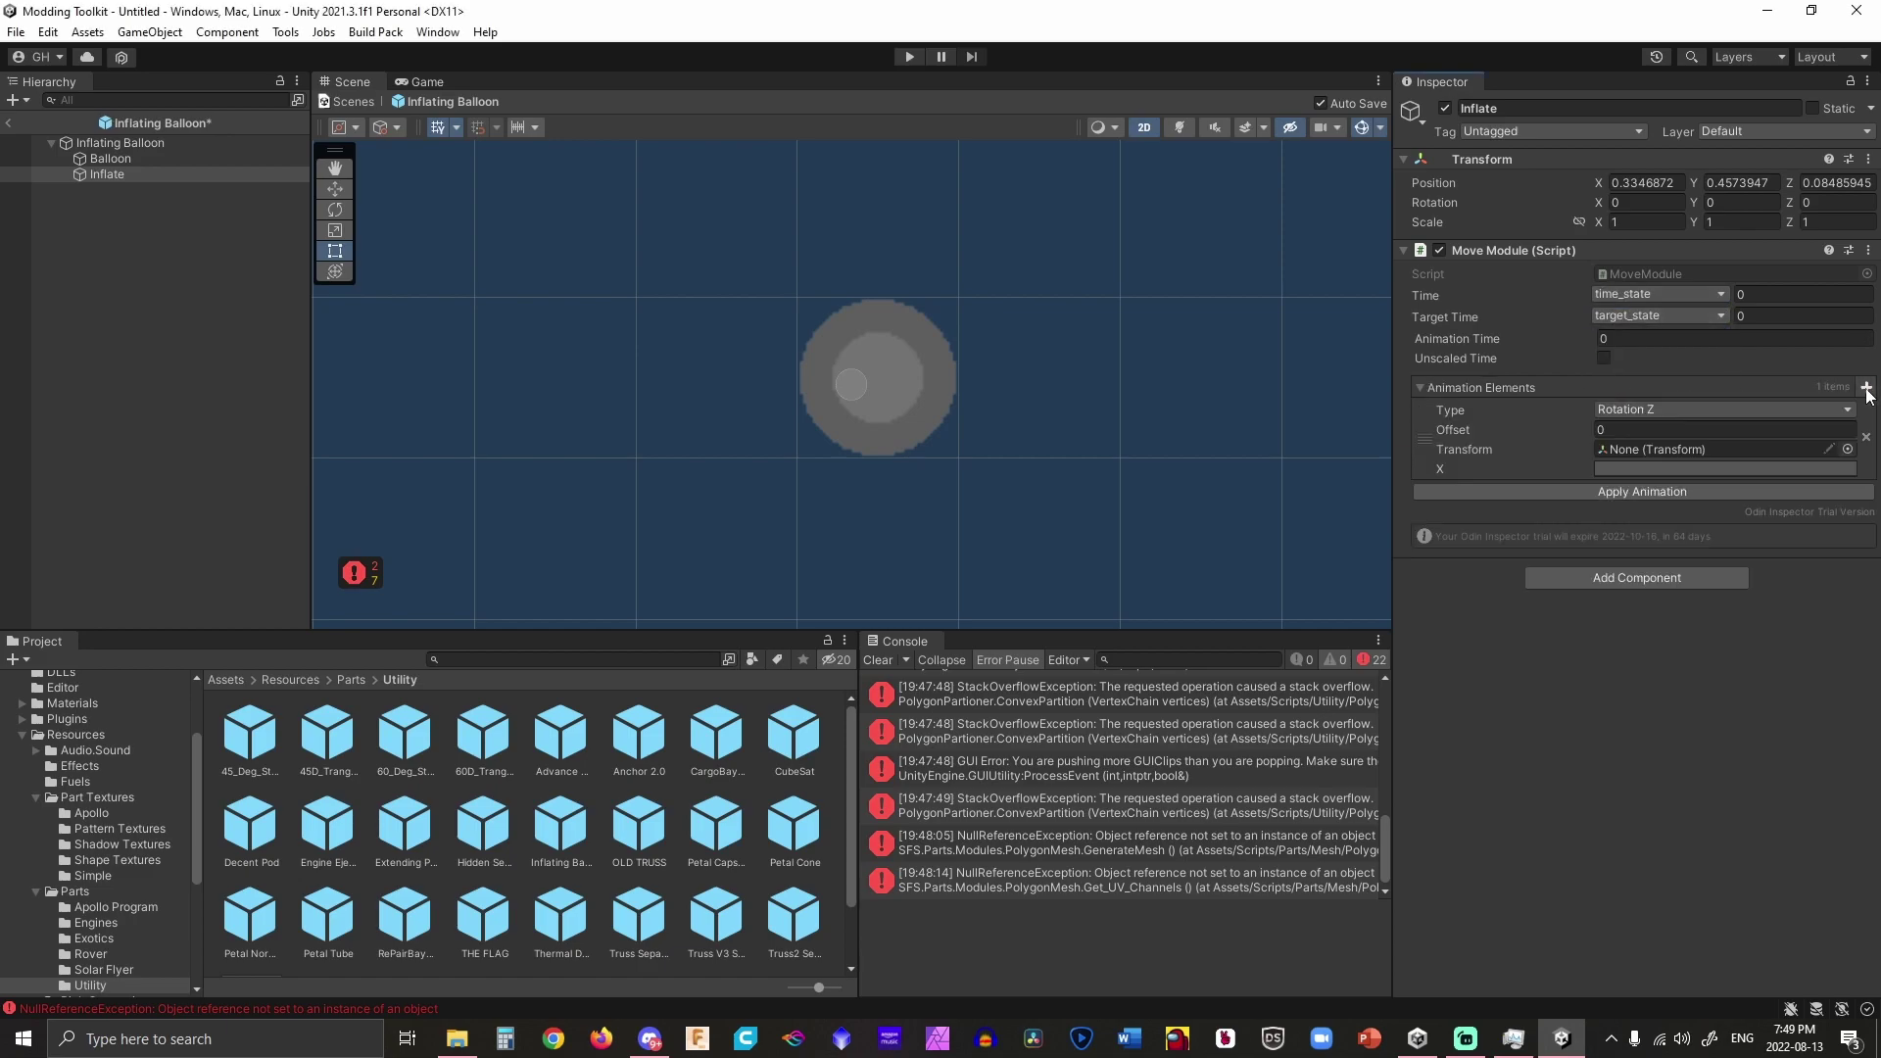
left_click(1623, 412)
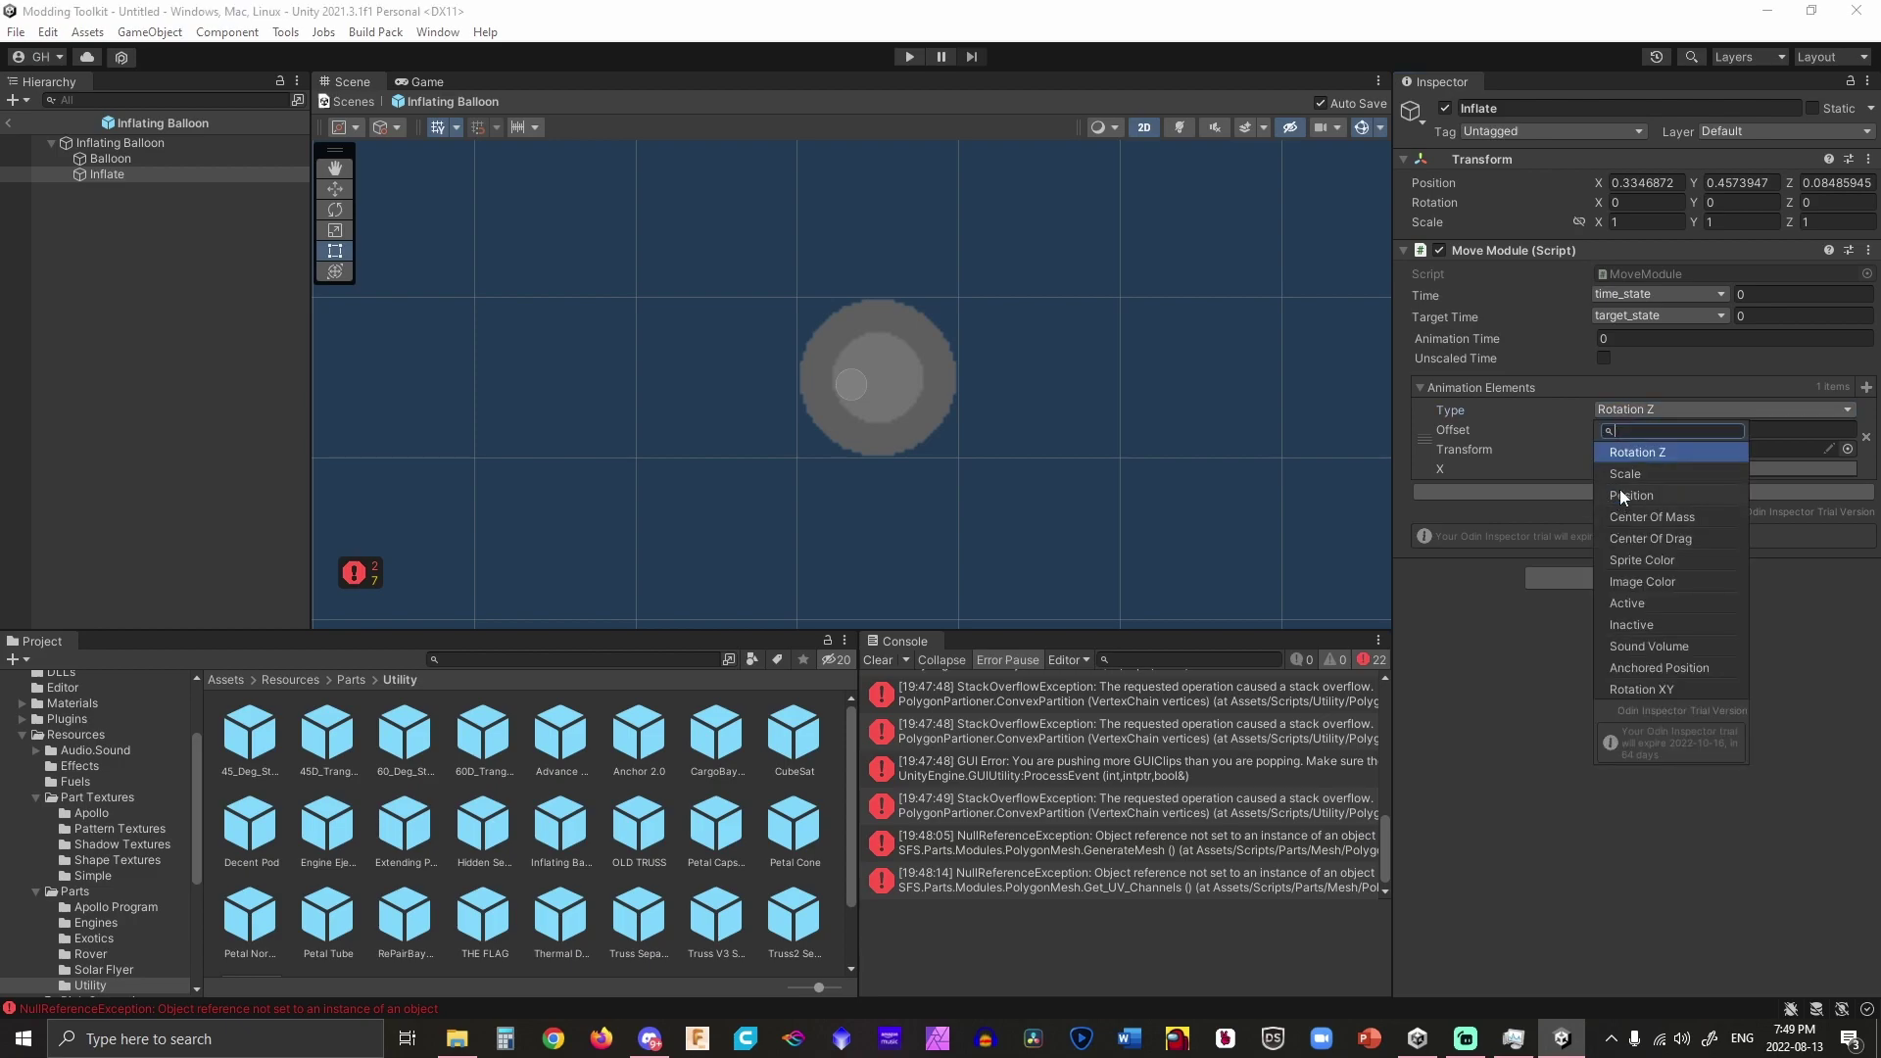
left_click(1627, 476)
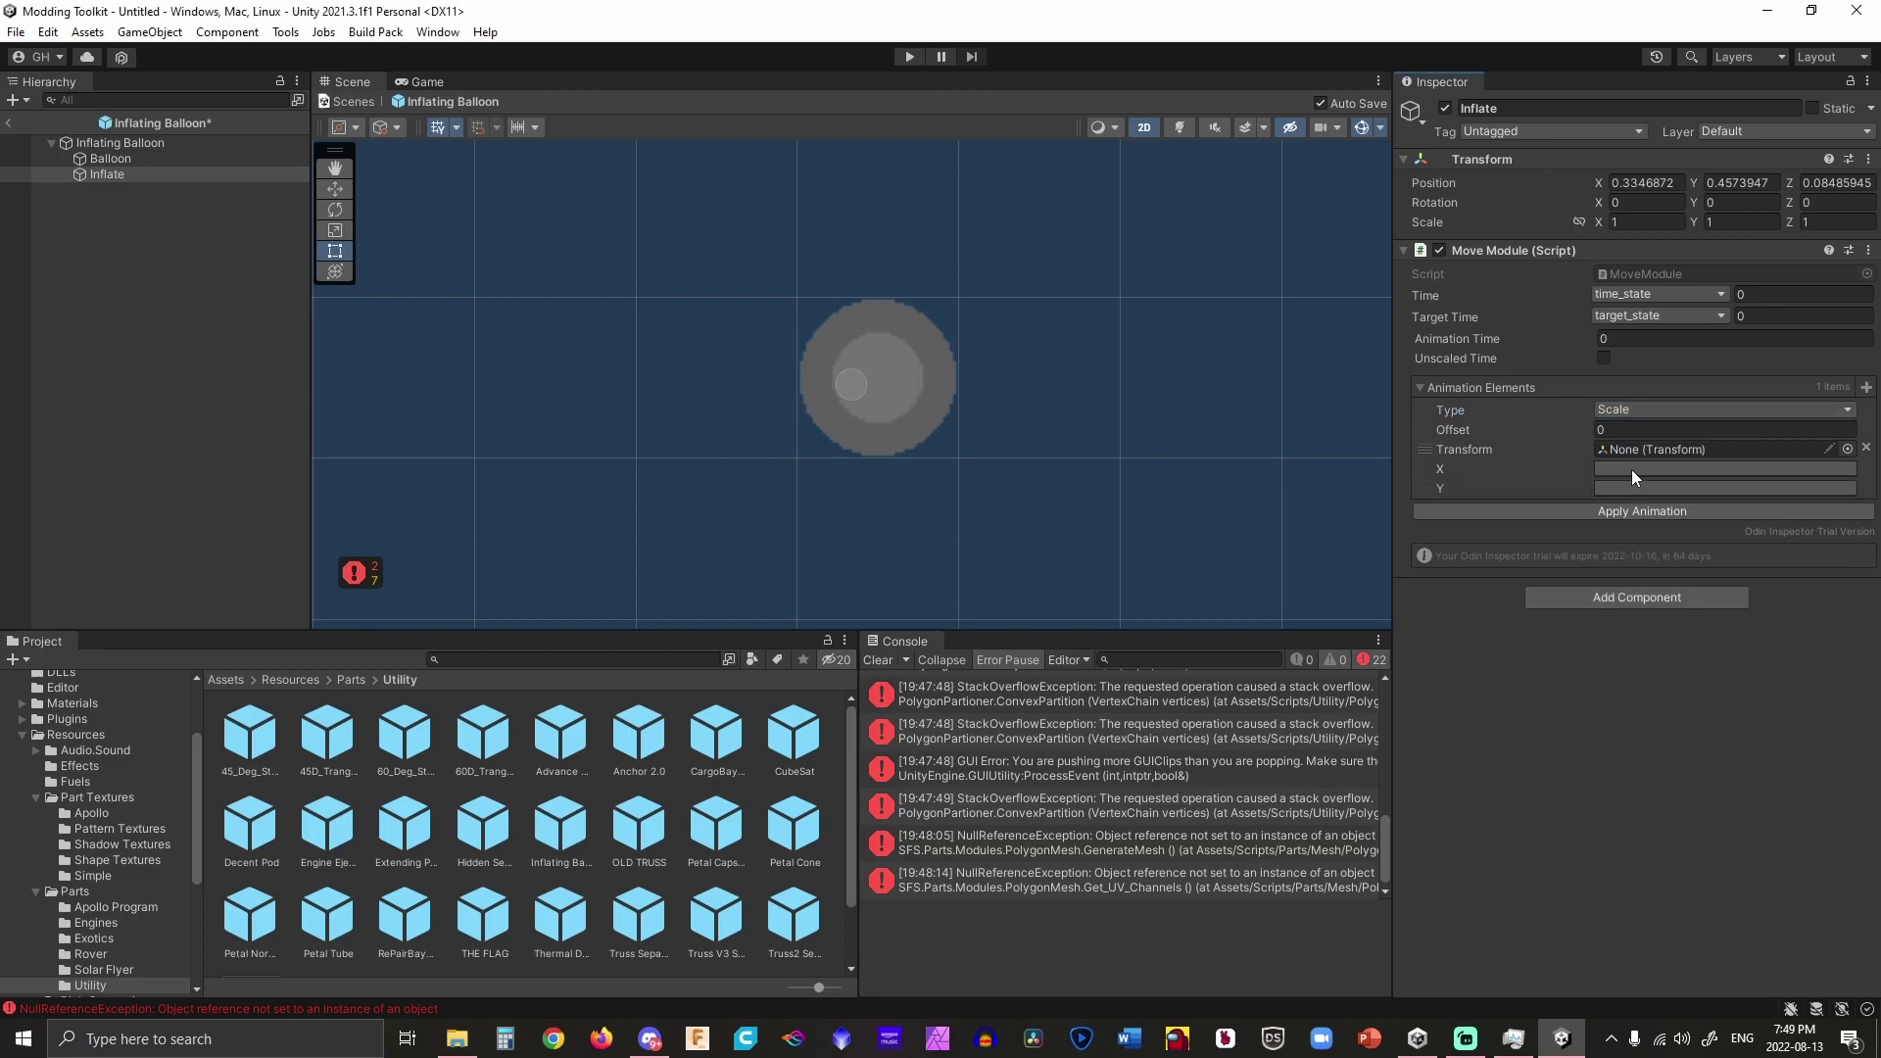
left_click(1847, 450)
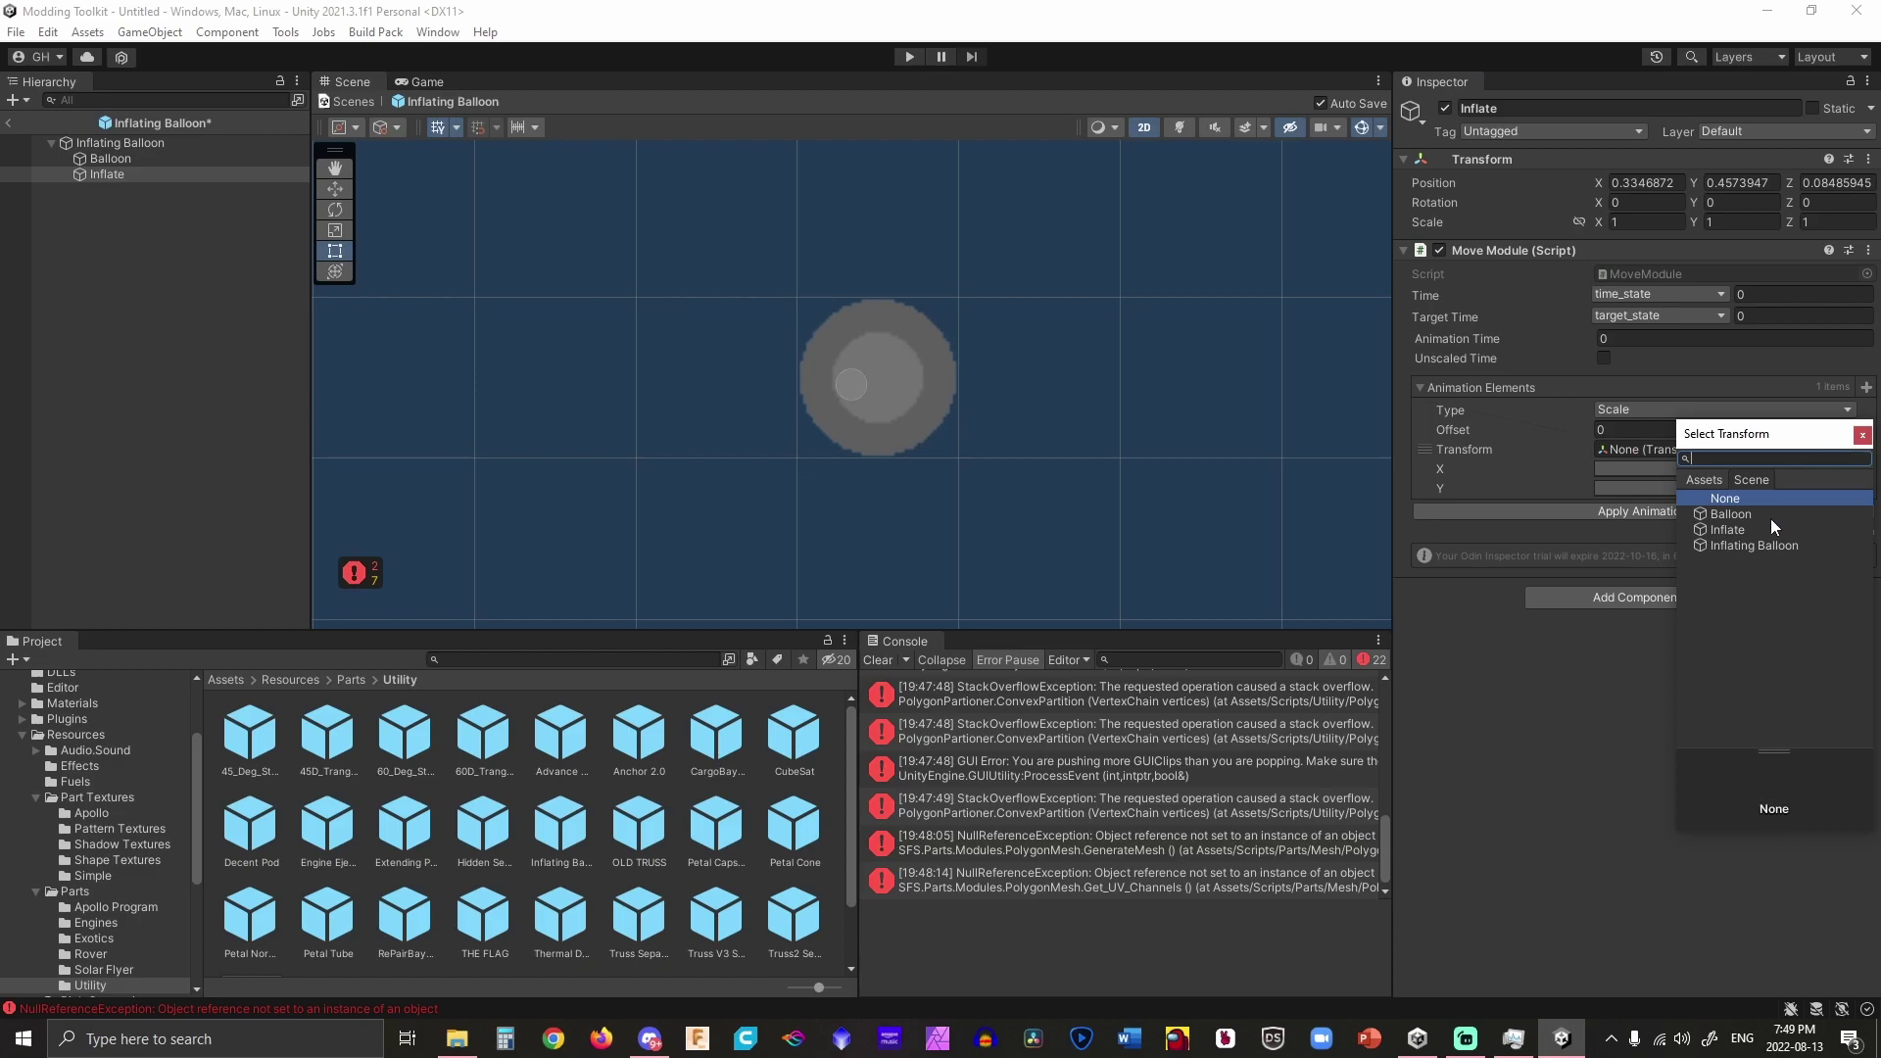
left_click(1756, 514)
left_click(1861, 434)
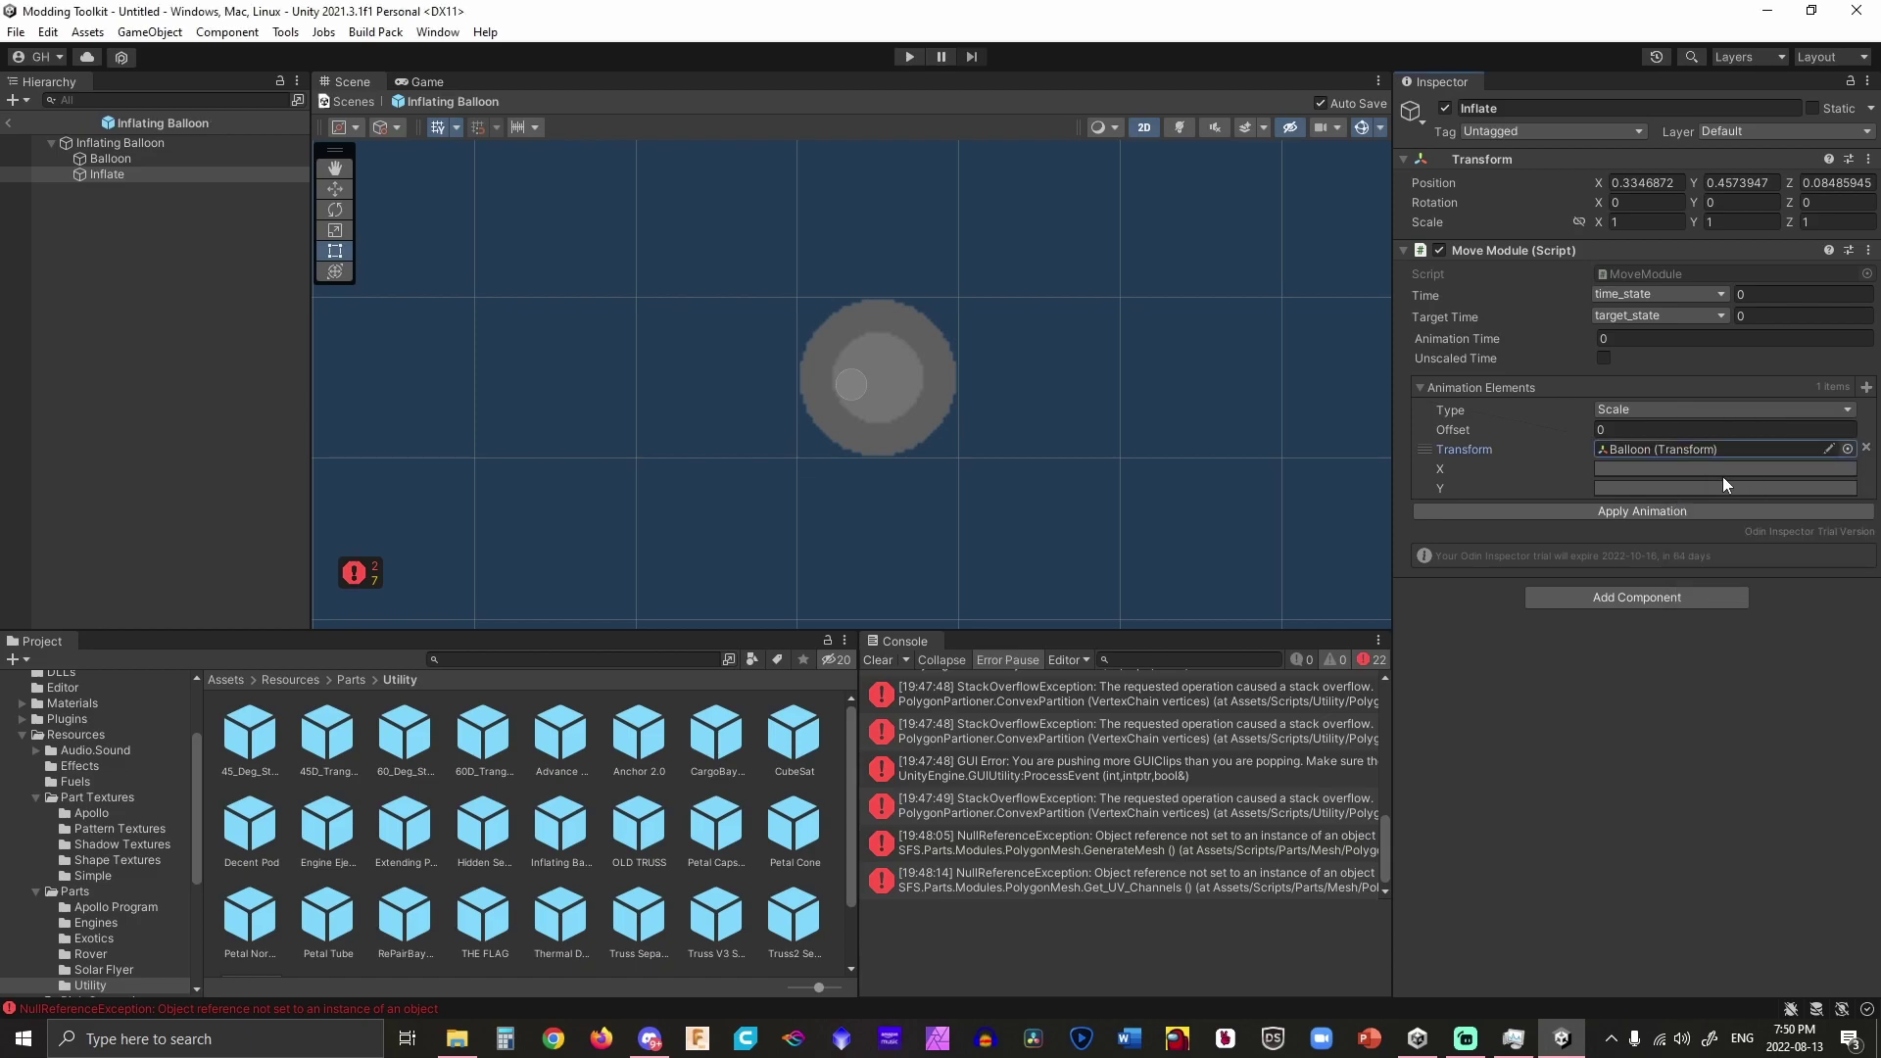
left_click(1723, 477)
Make the X scale curve a linear ramp with its start key set to 1.
left_click(1668, 983)
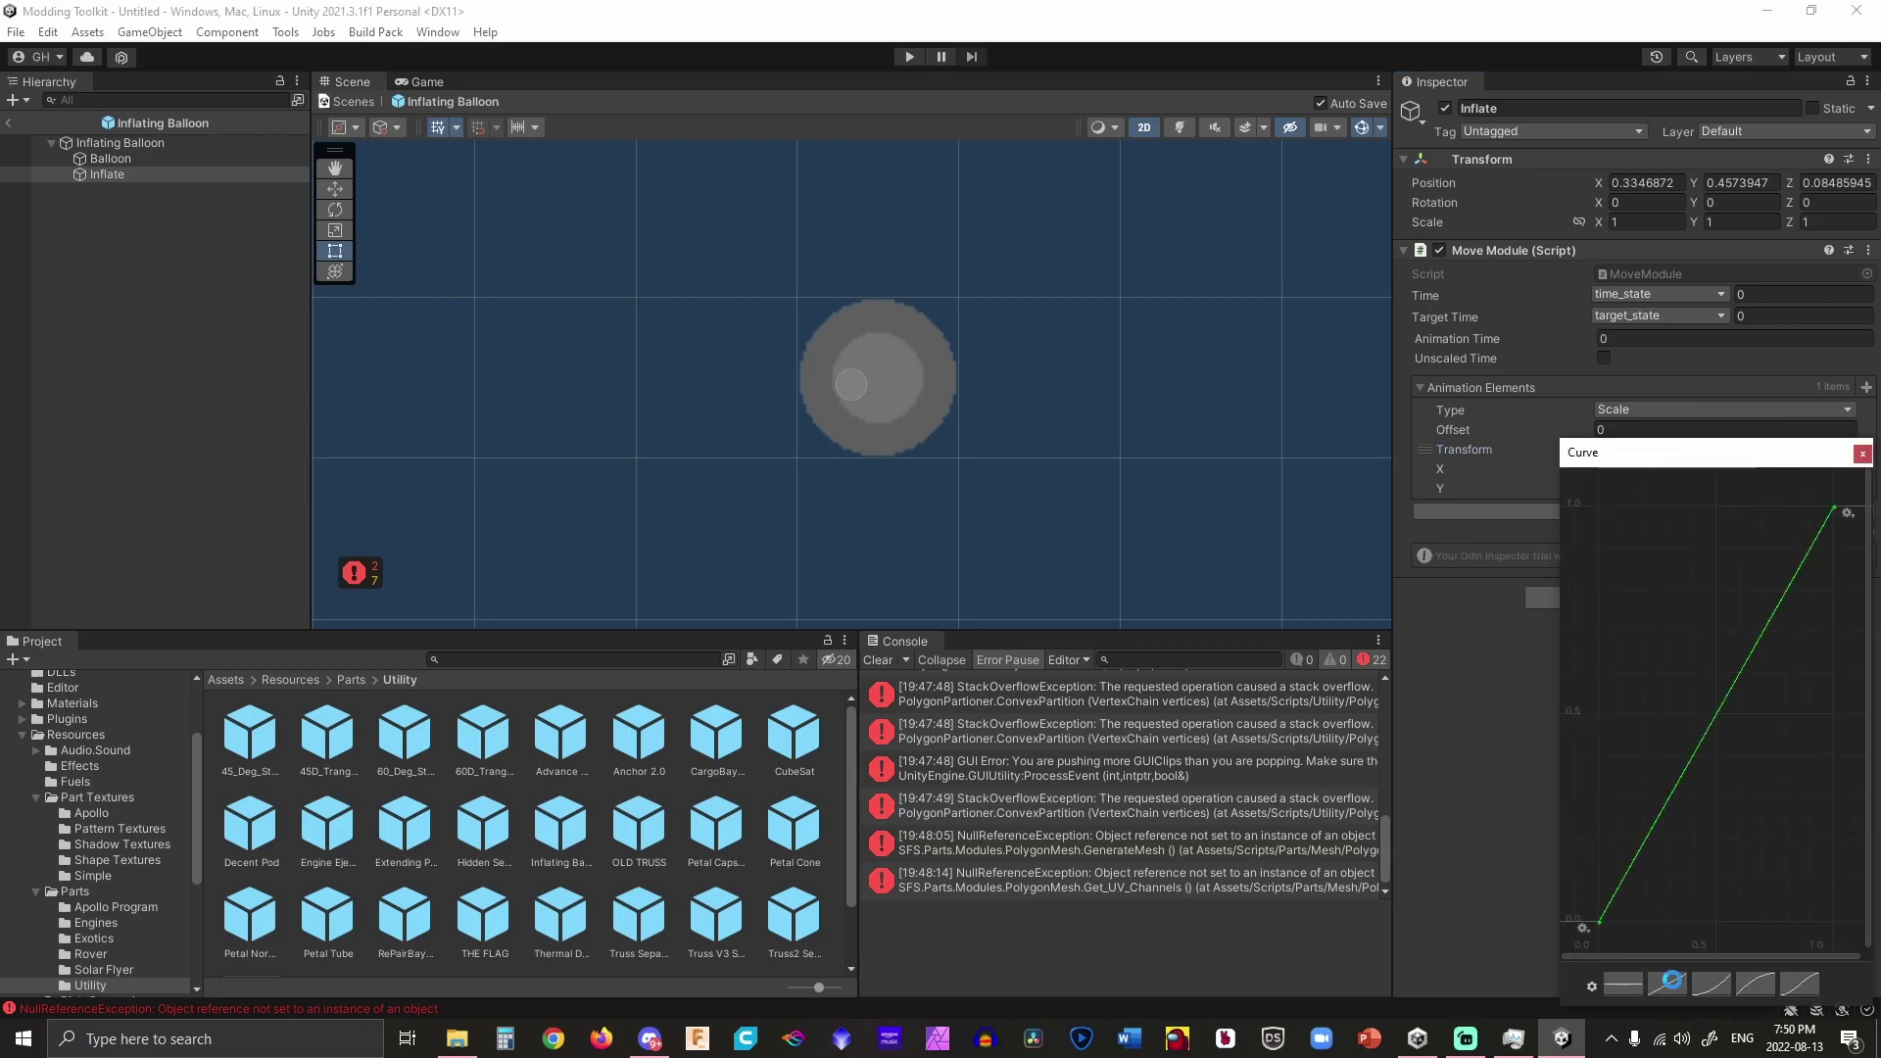
right_click(1600, 921)
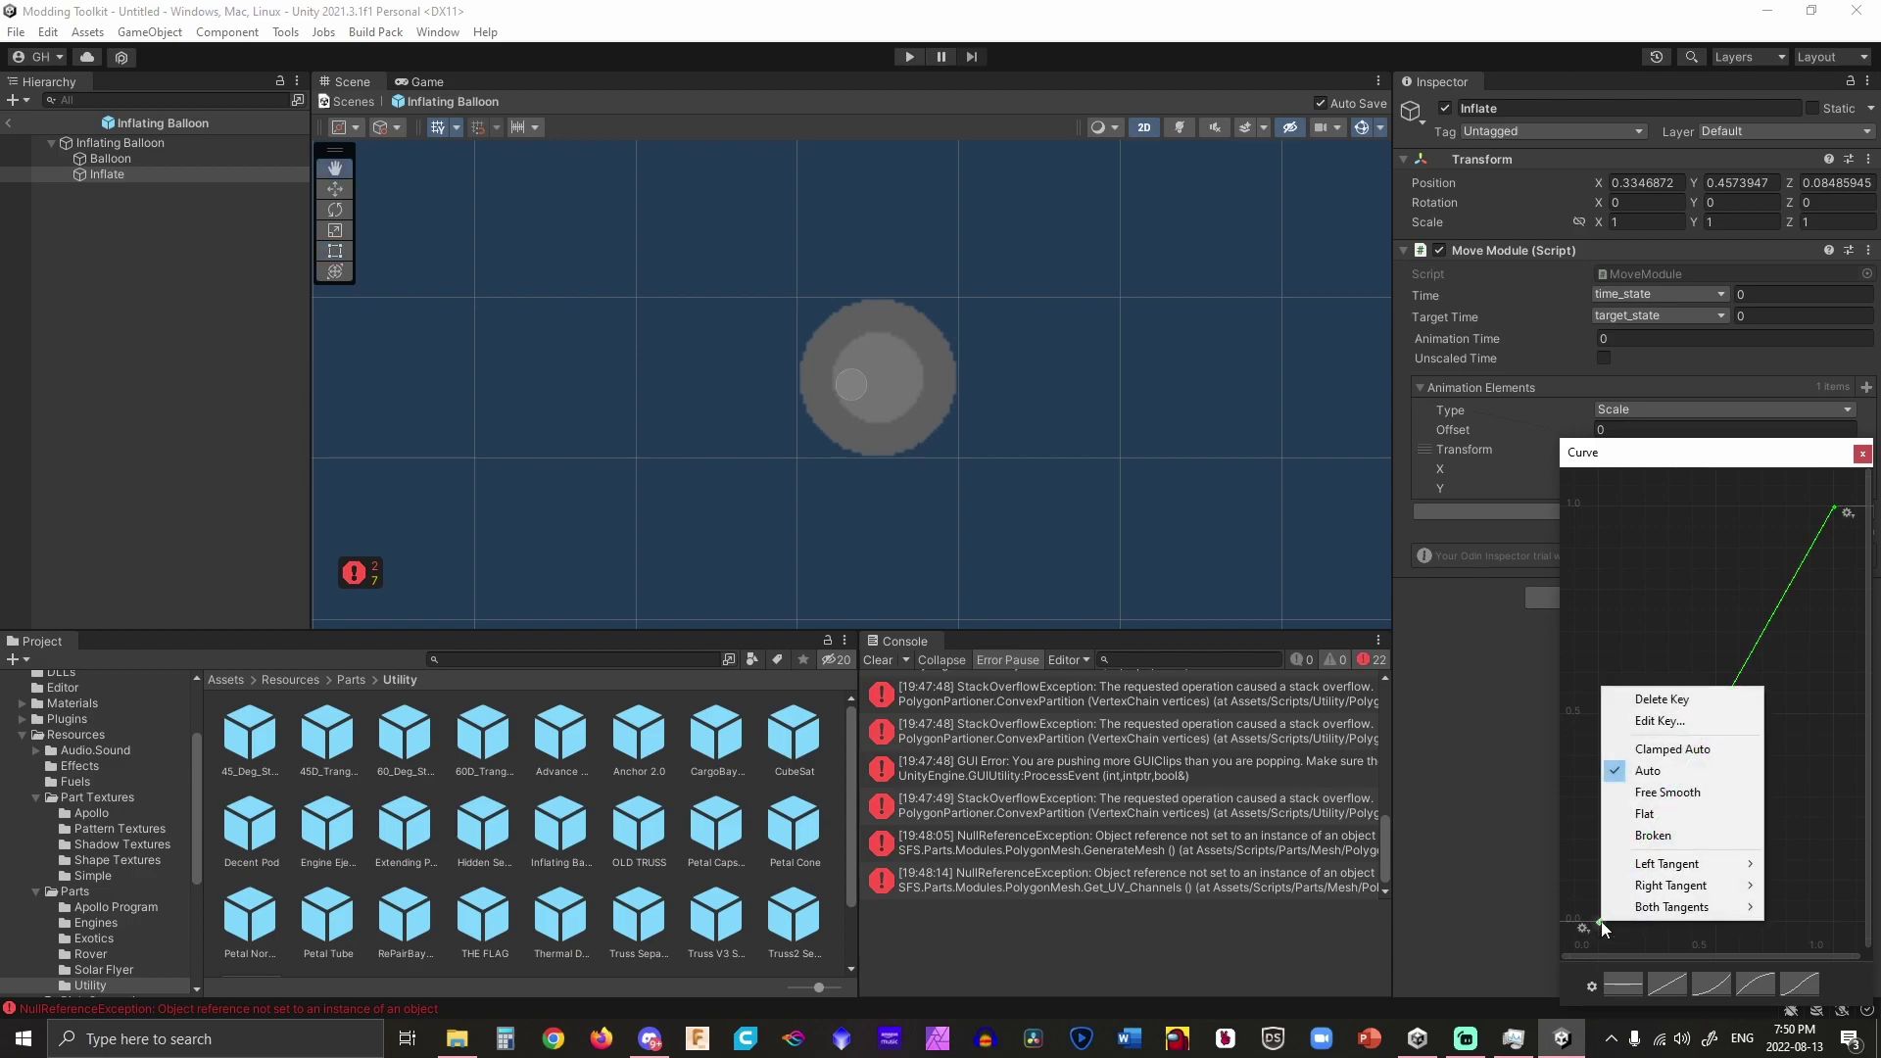
left_click(1665, 720)
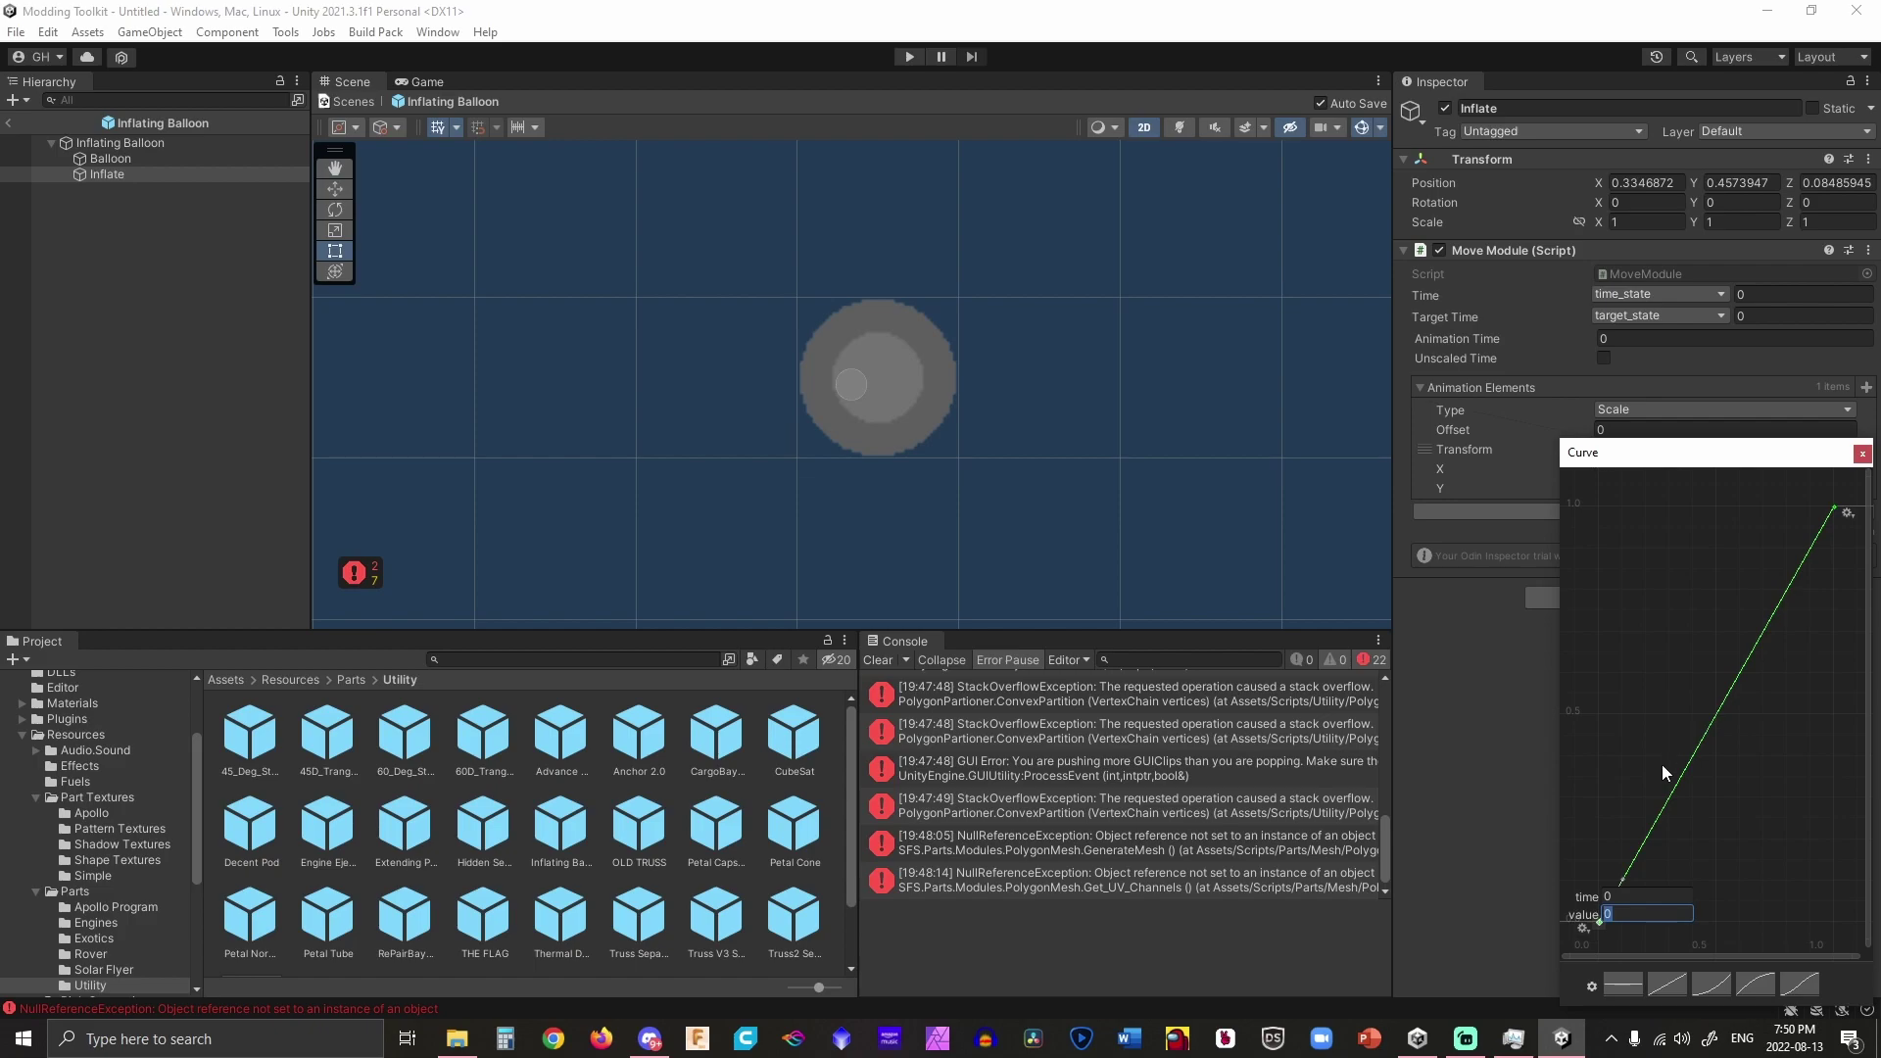
type("1")
key("Return")
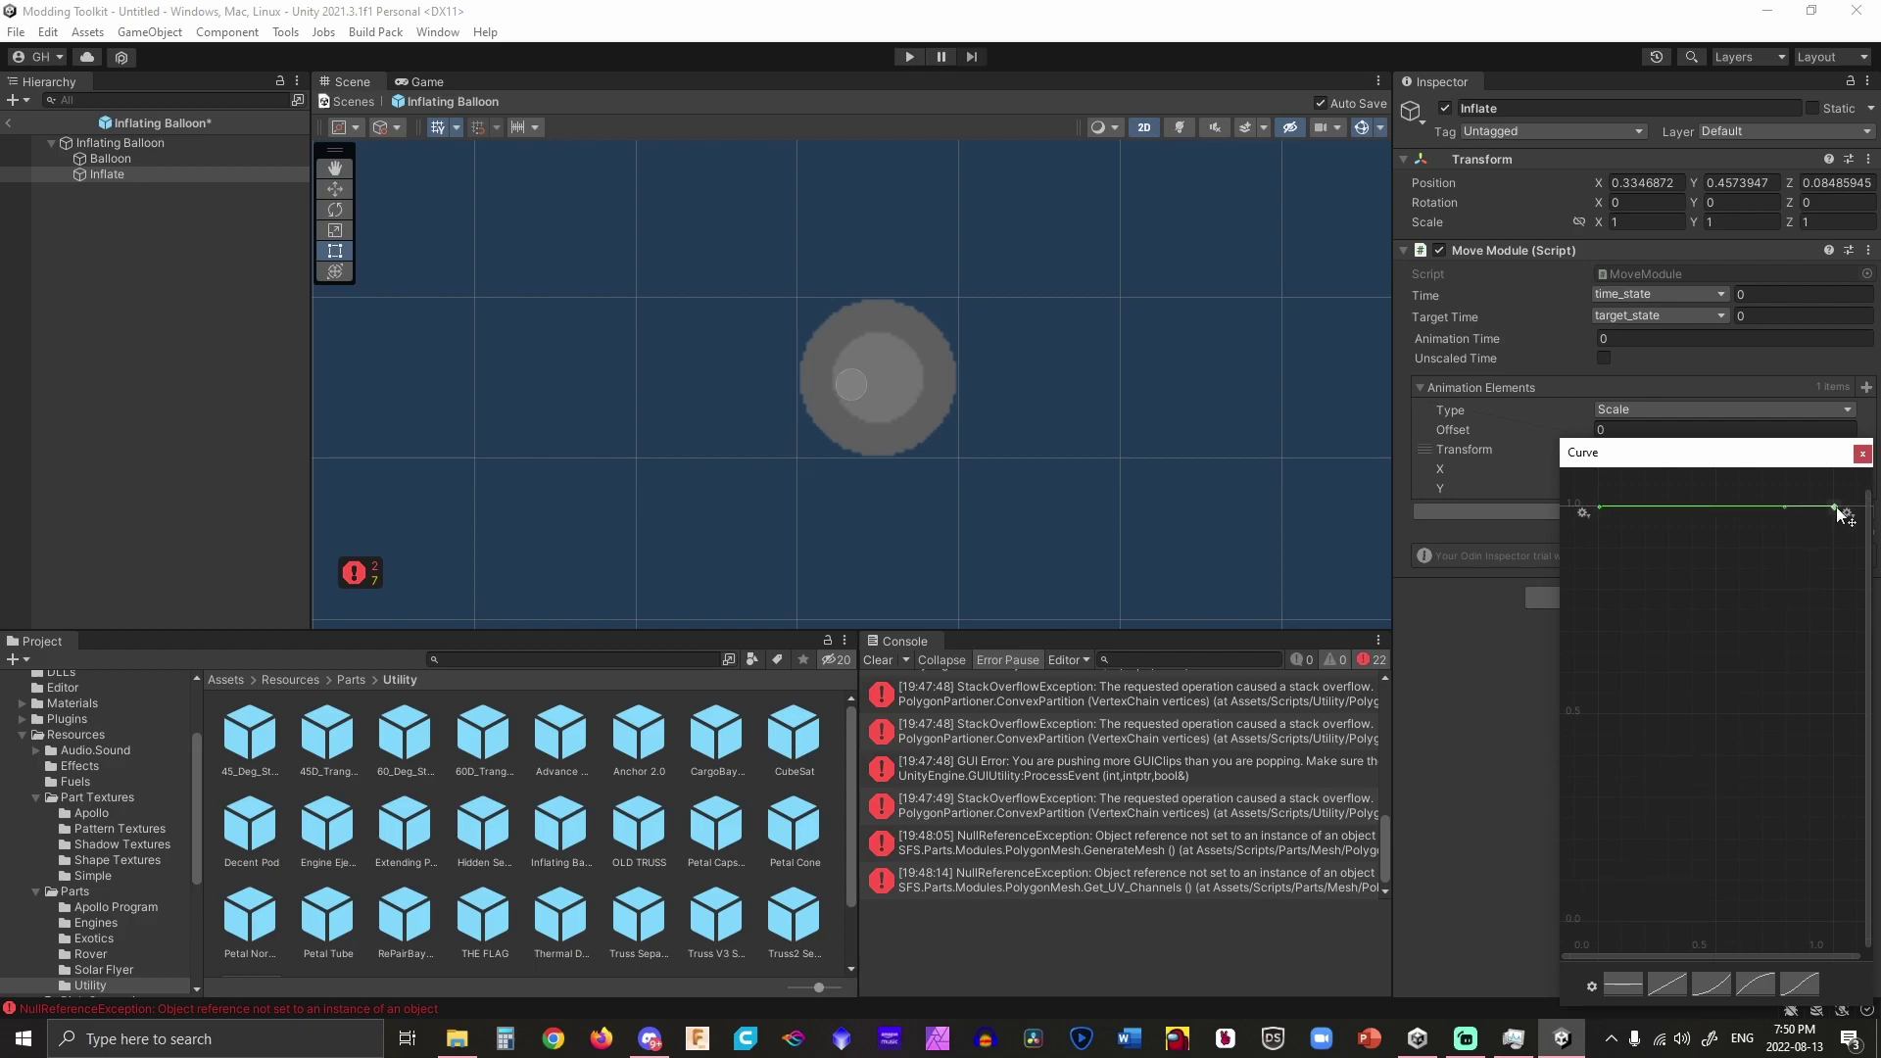
right_click(1834, 506)
left_click(1818, 542)
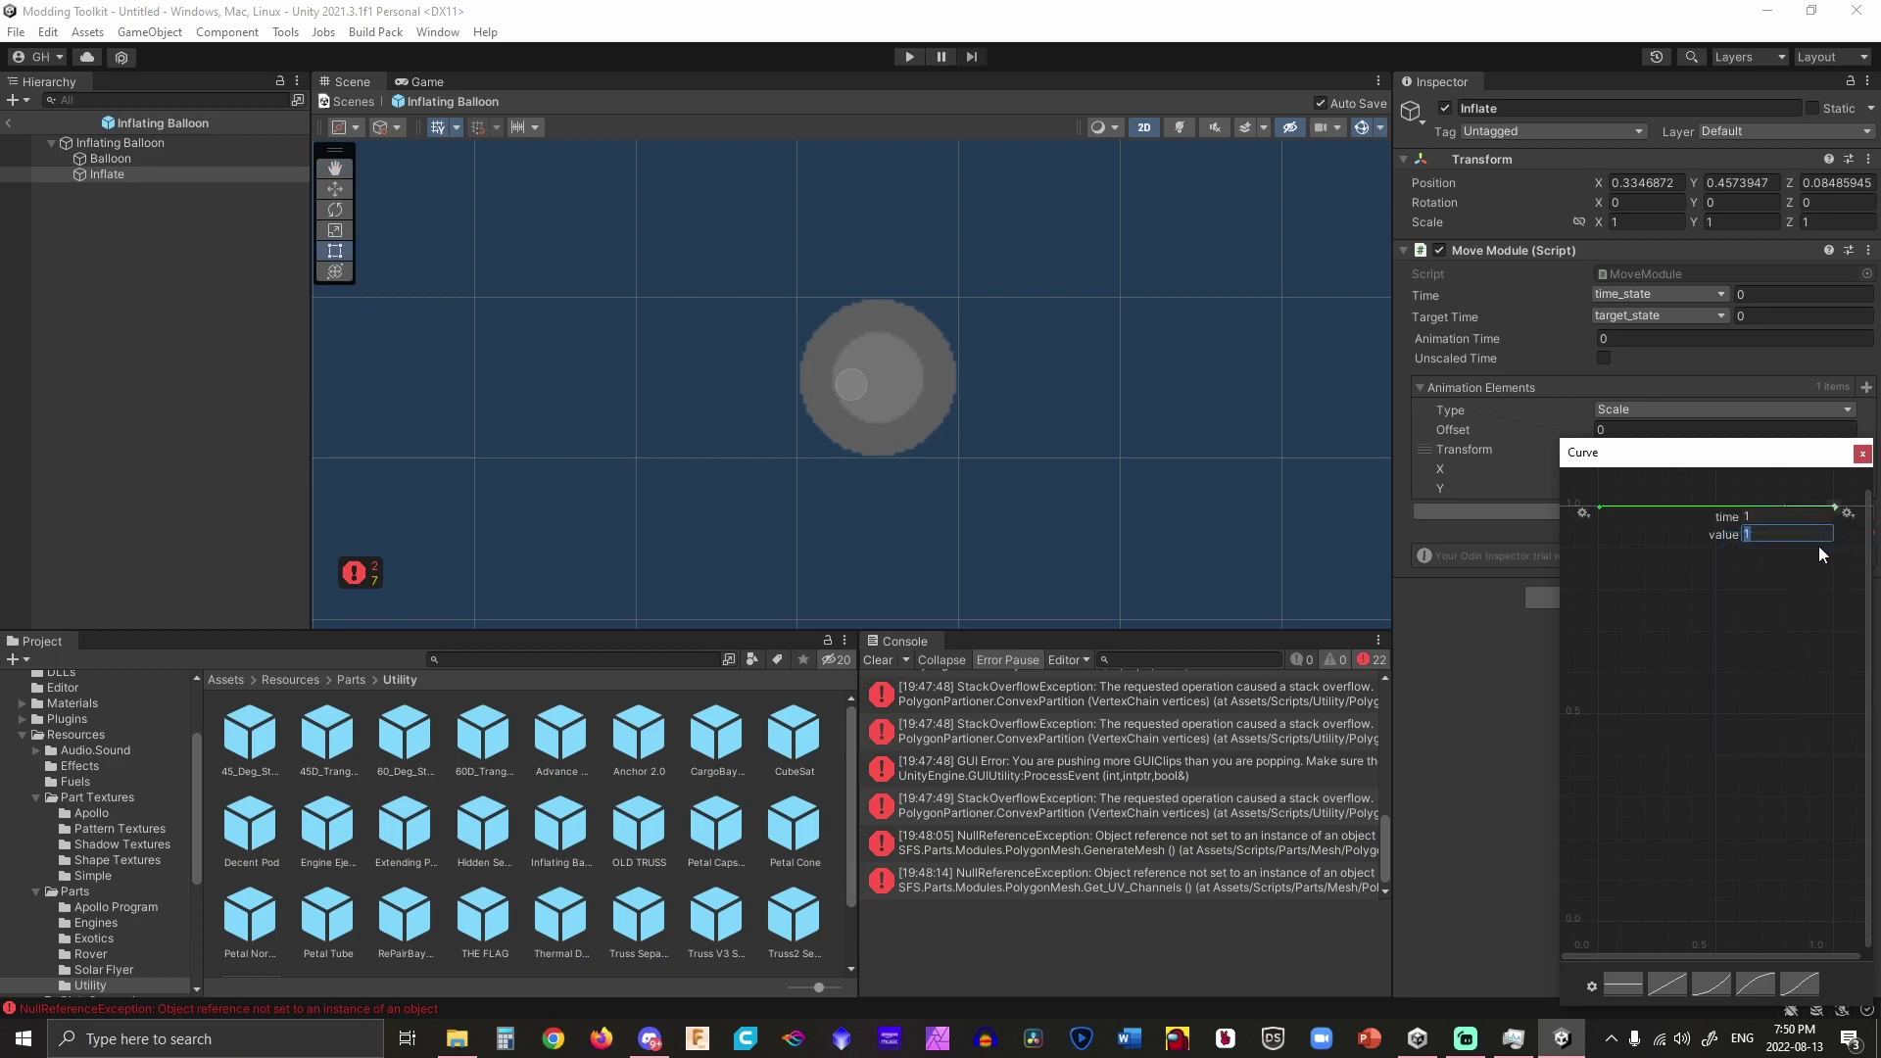
key("Return")
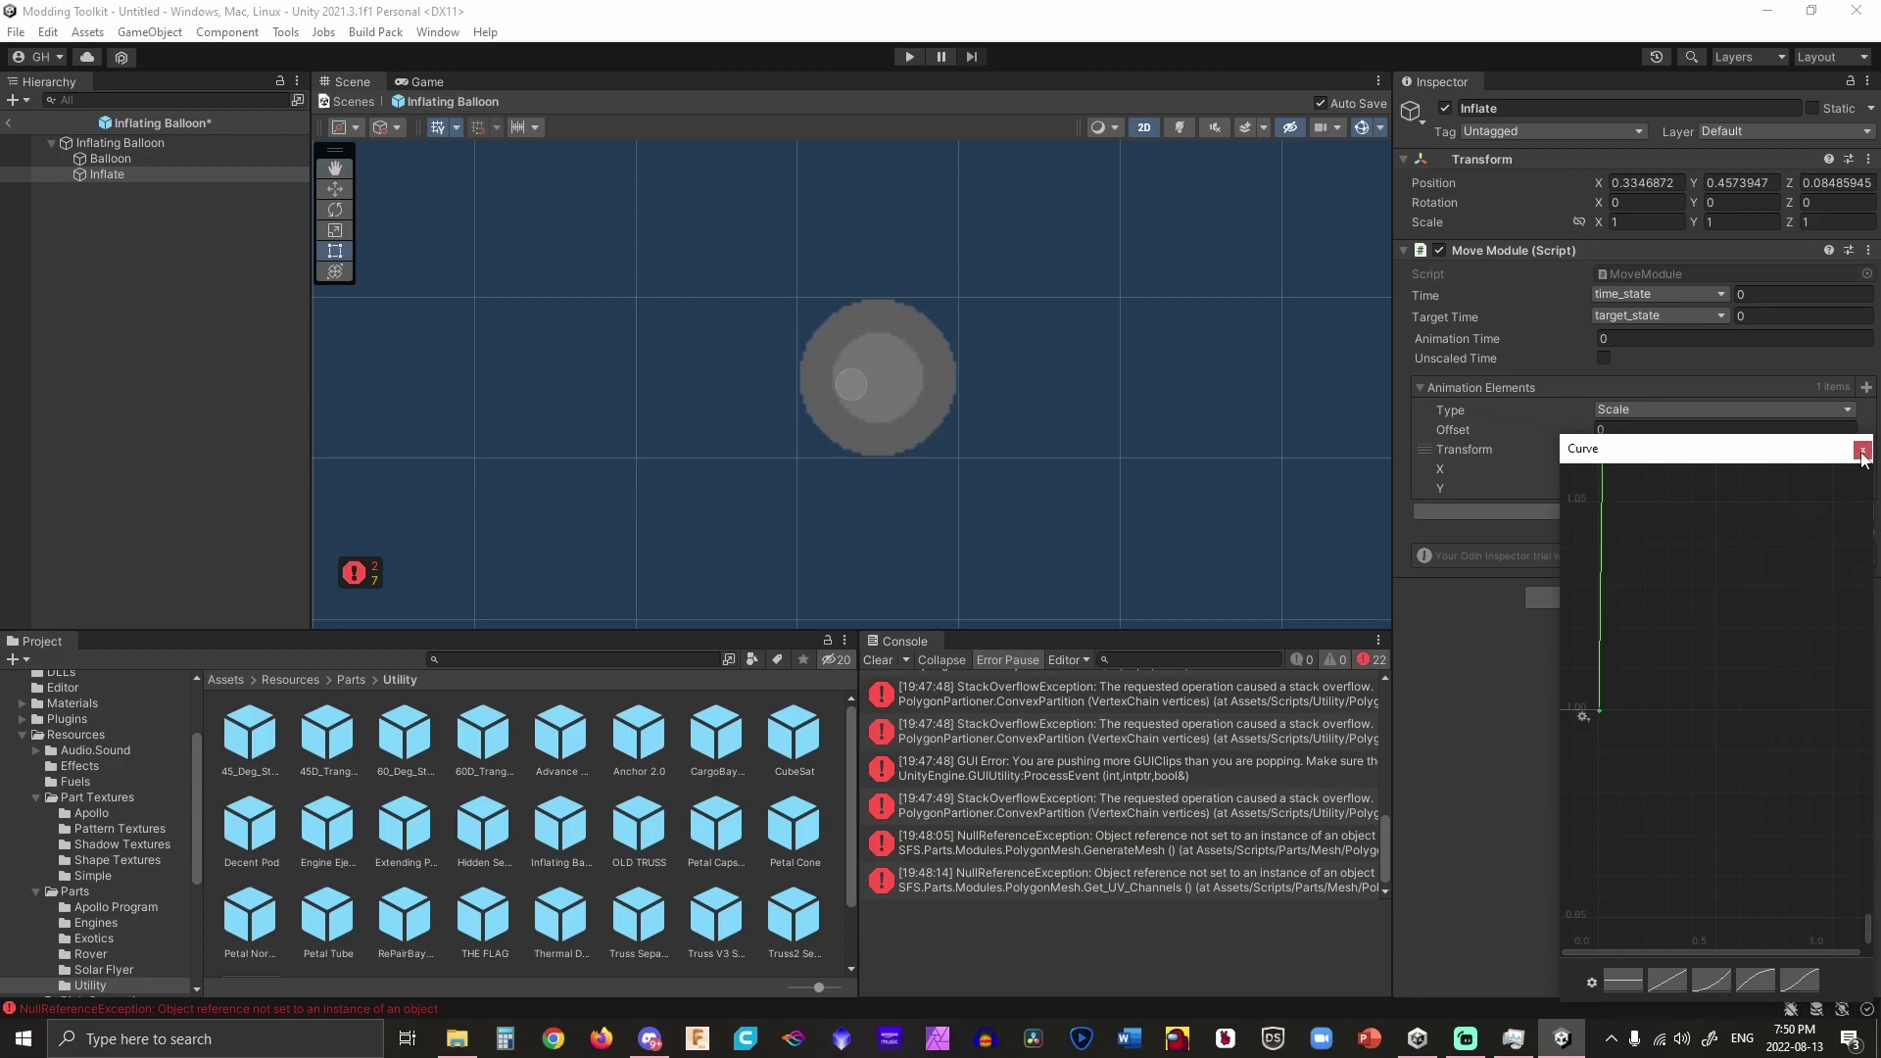
left_click(1862, 452)
Redo the scale curve as a linear ramp from 1 at the start to 5 at the end.
left_click(1738, 472)
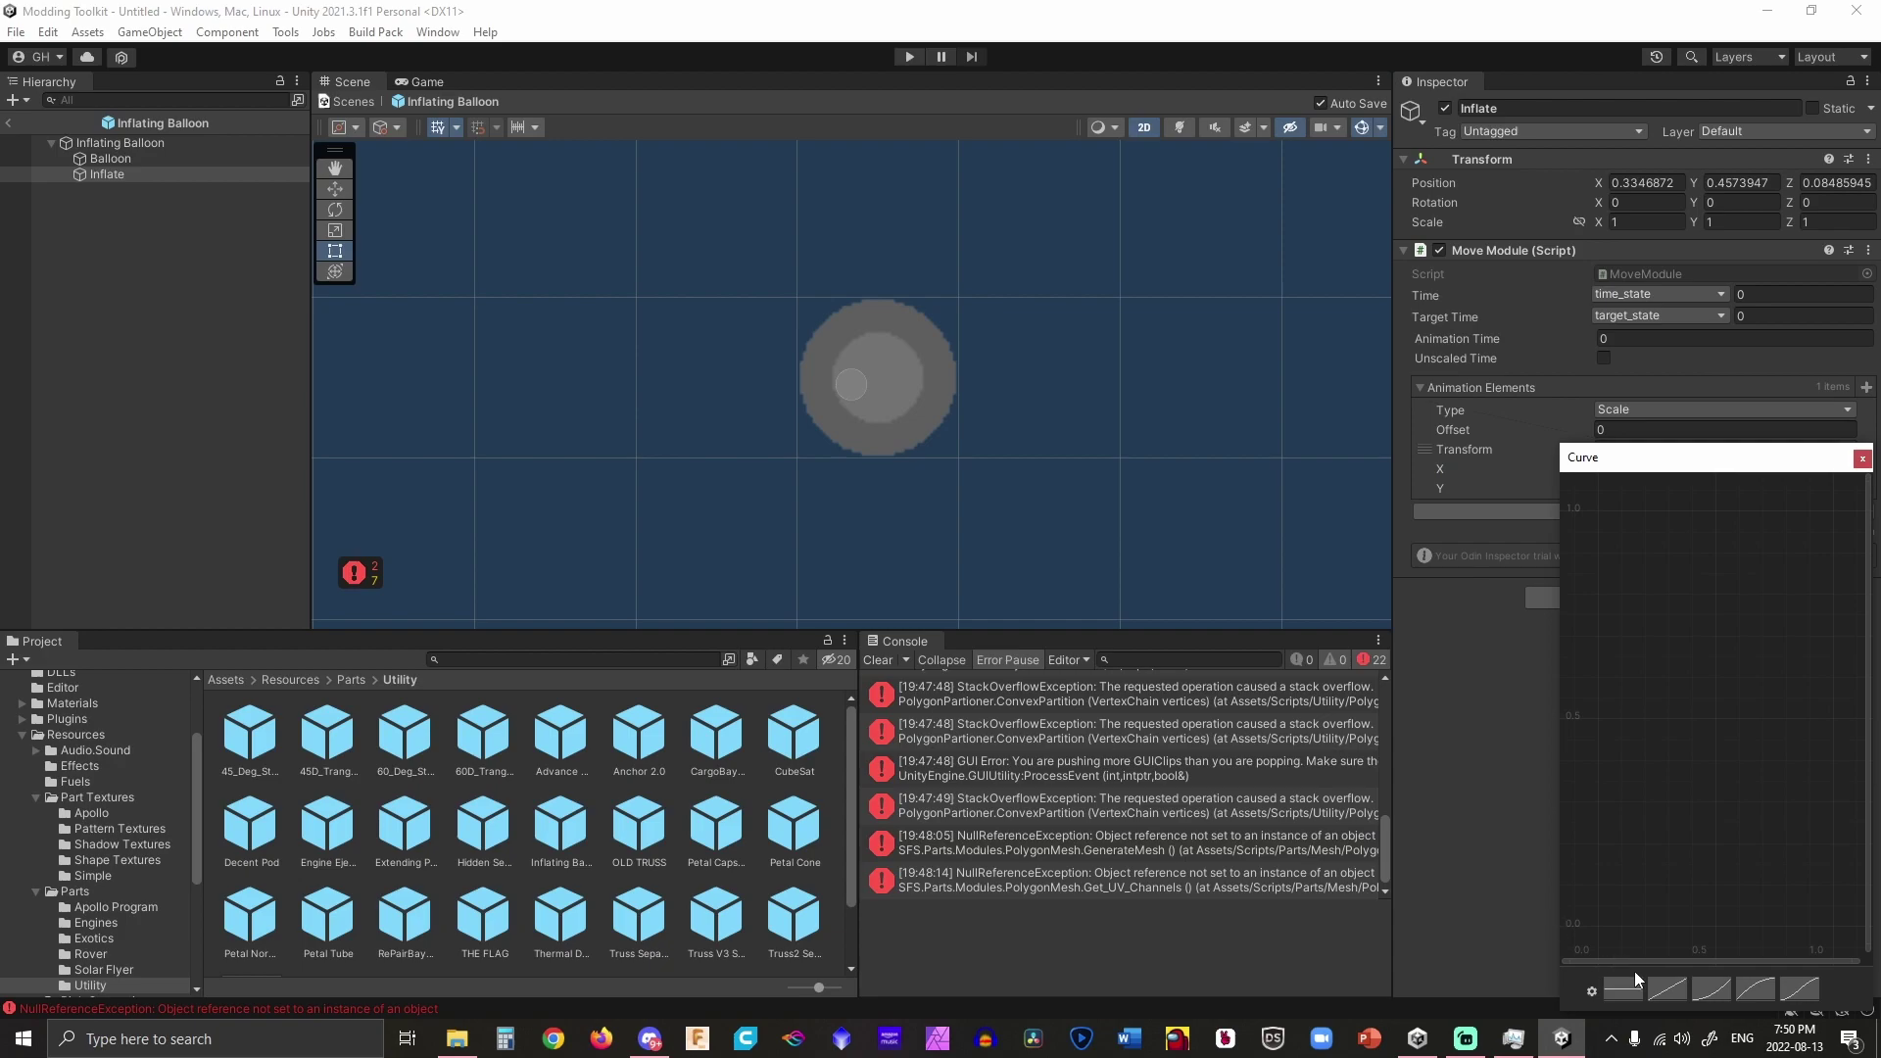
left_click(1666, 988)
right_click(1601, 926)
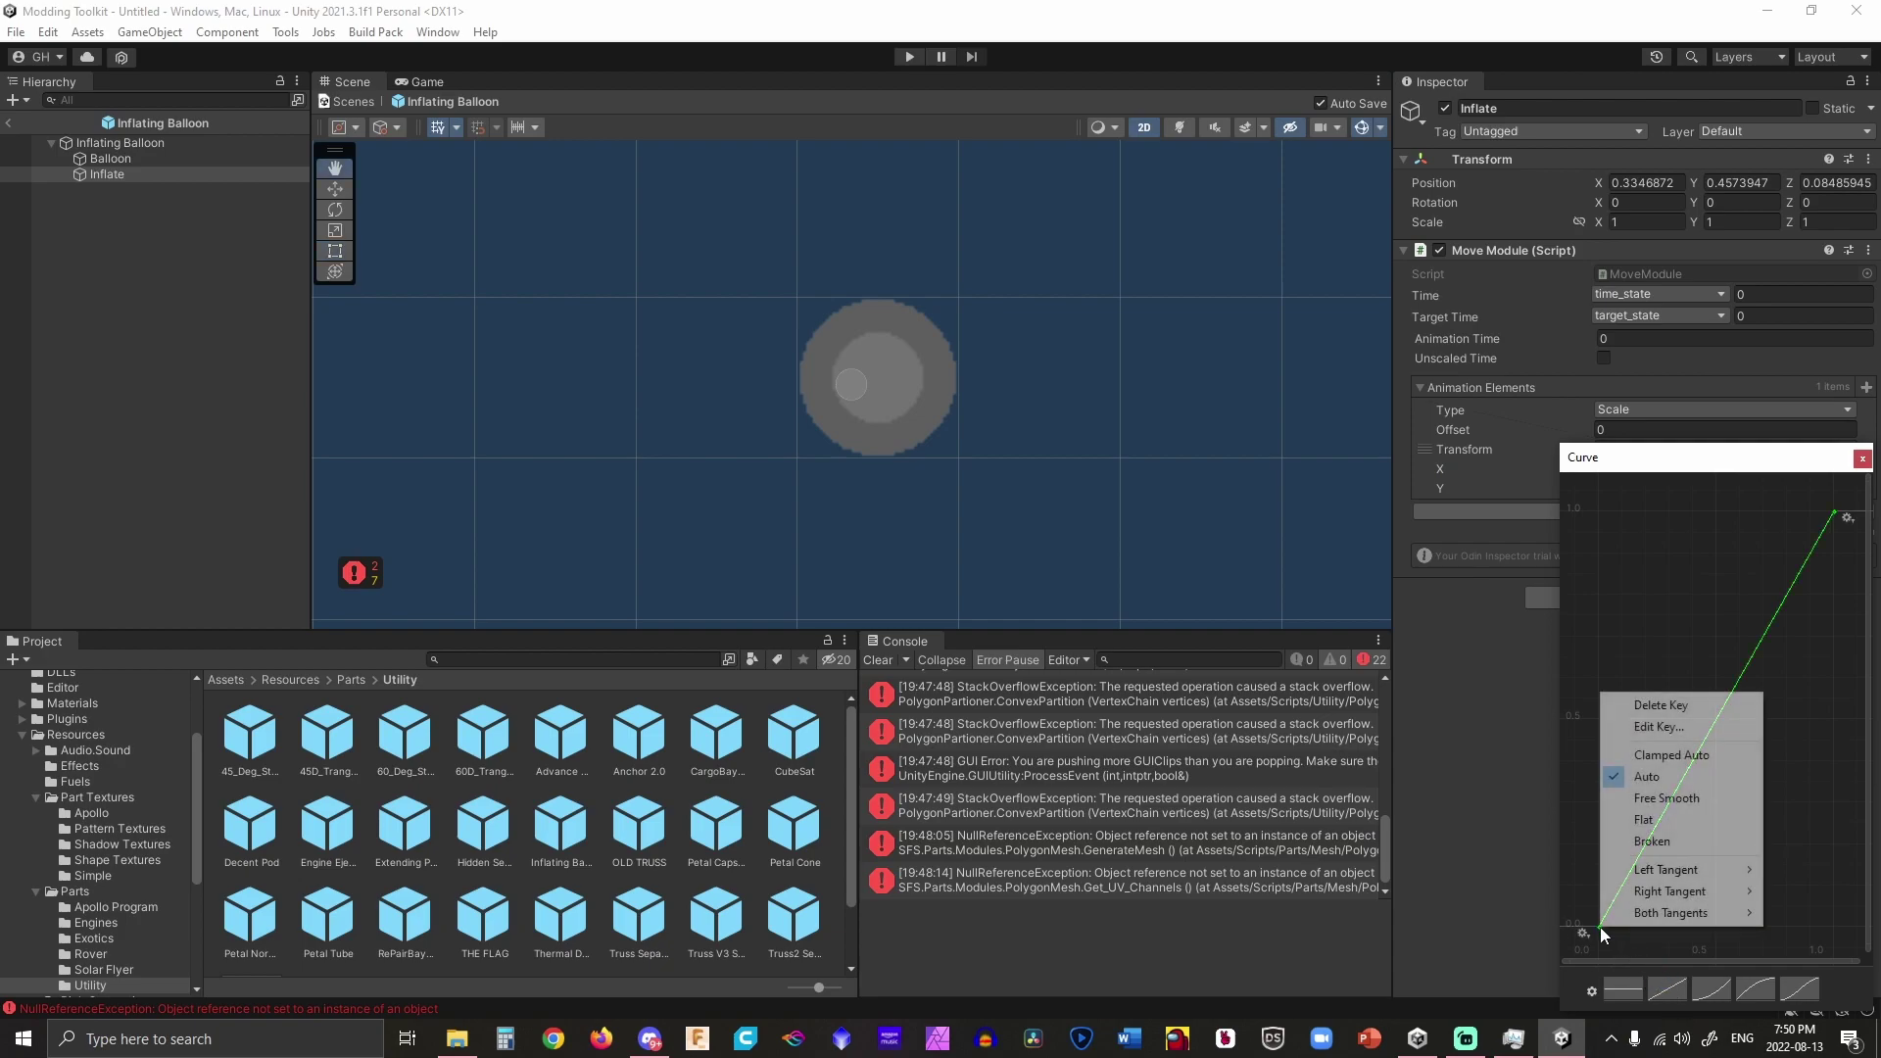
left_click(1665, 730)
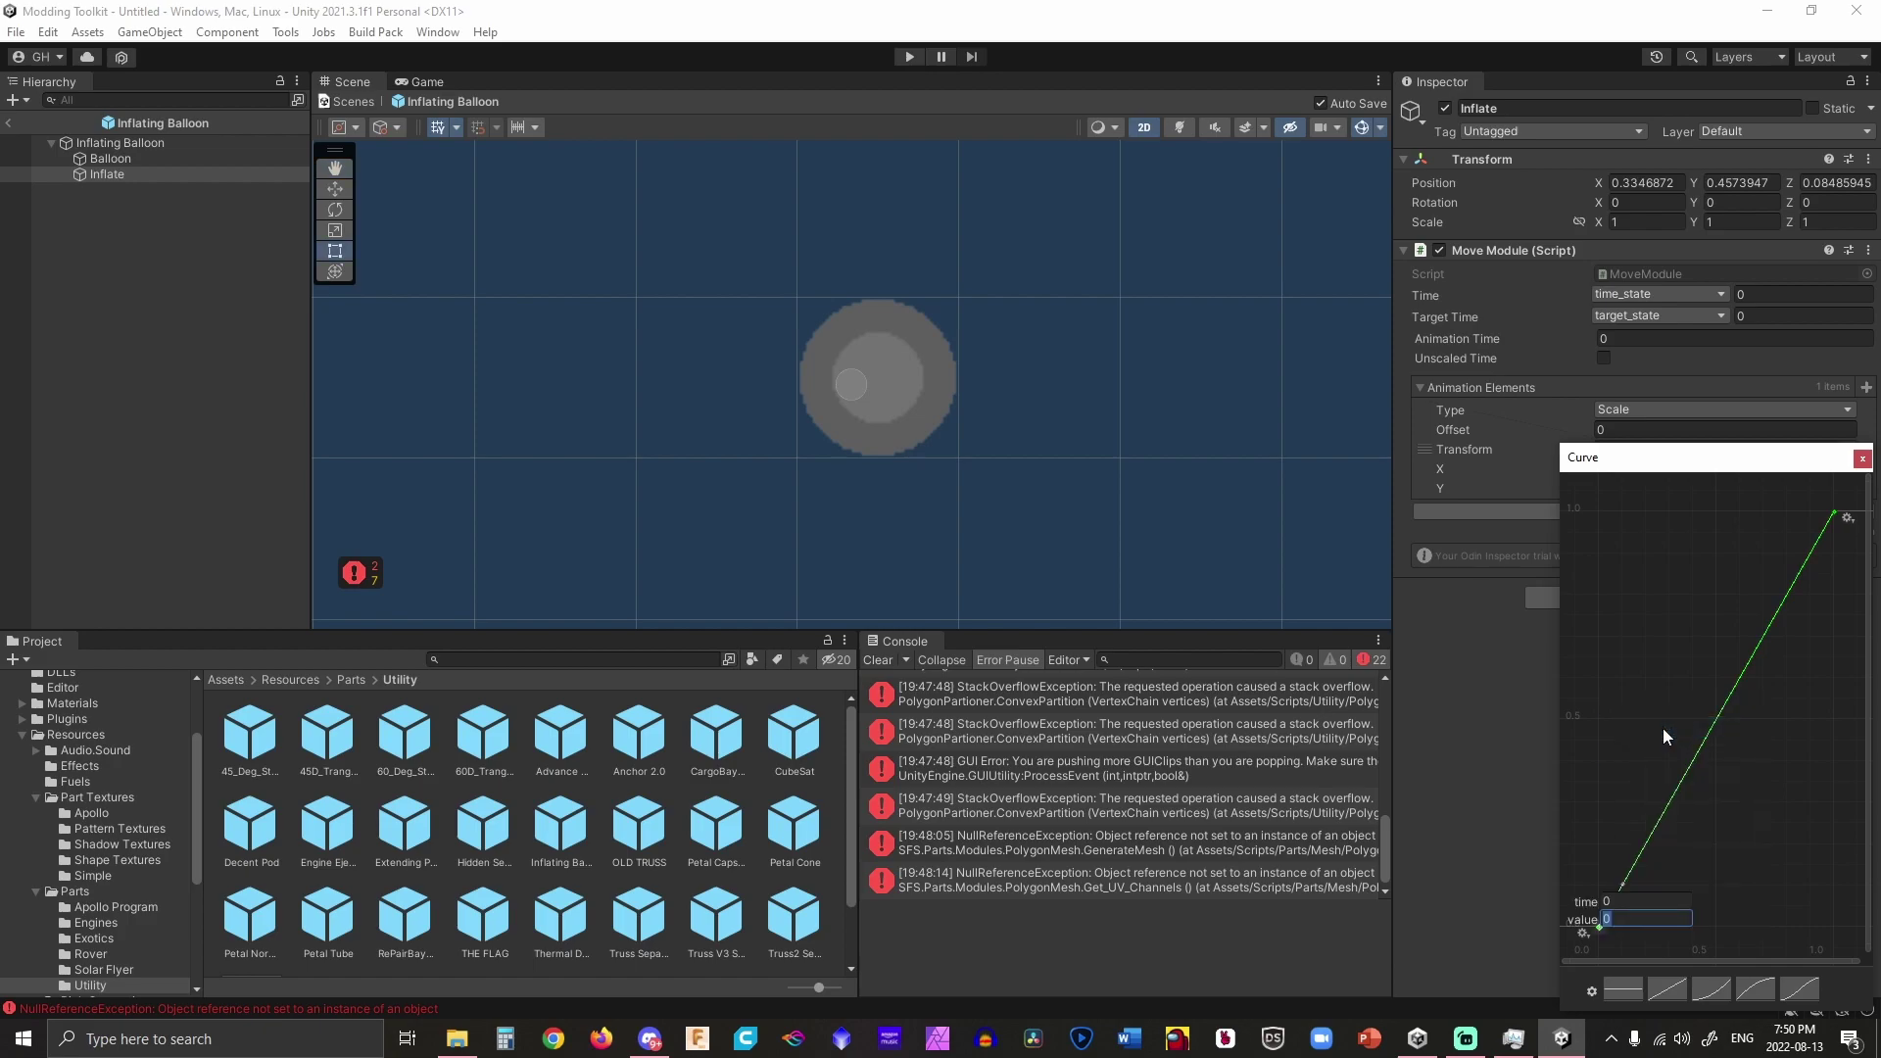
type("1")
key("Return")
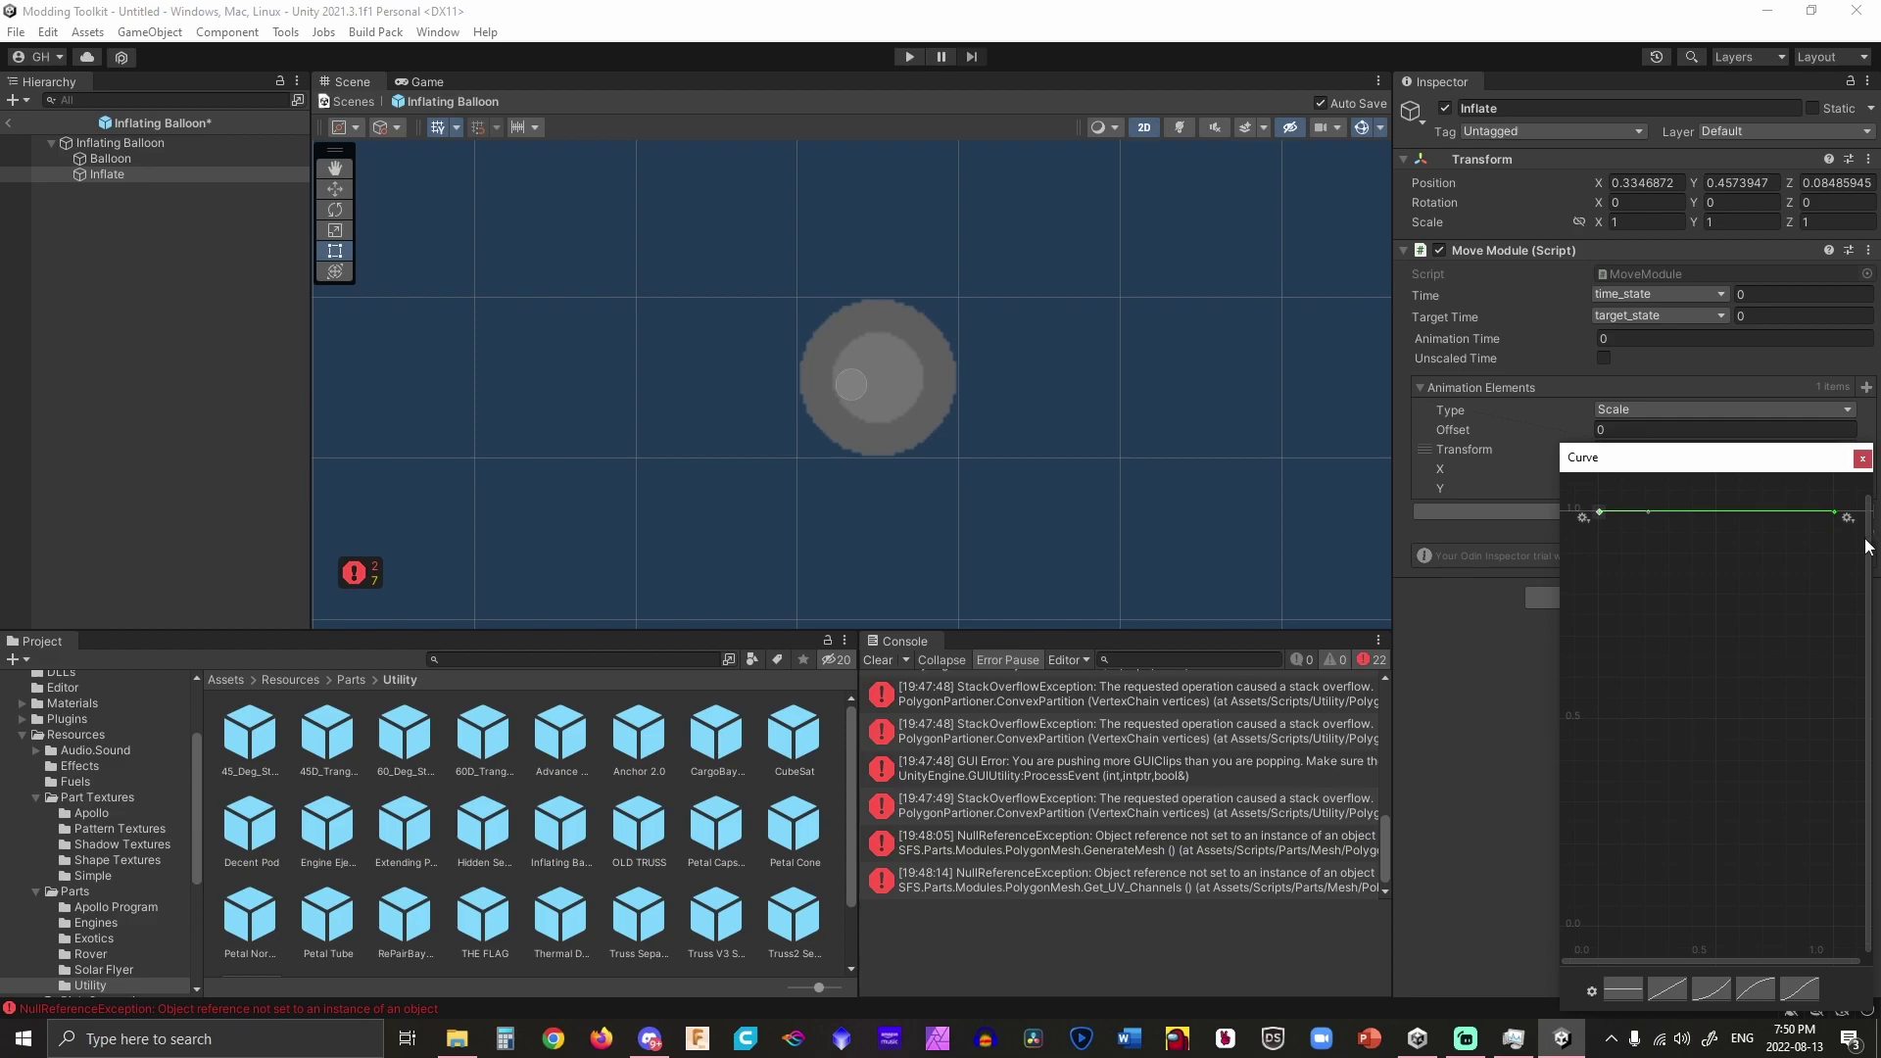
right_click(1837, 514)
left_click(1818, 546)
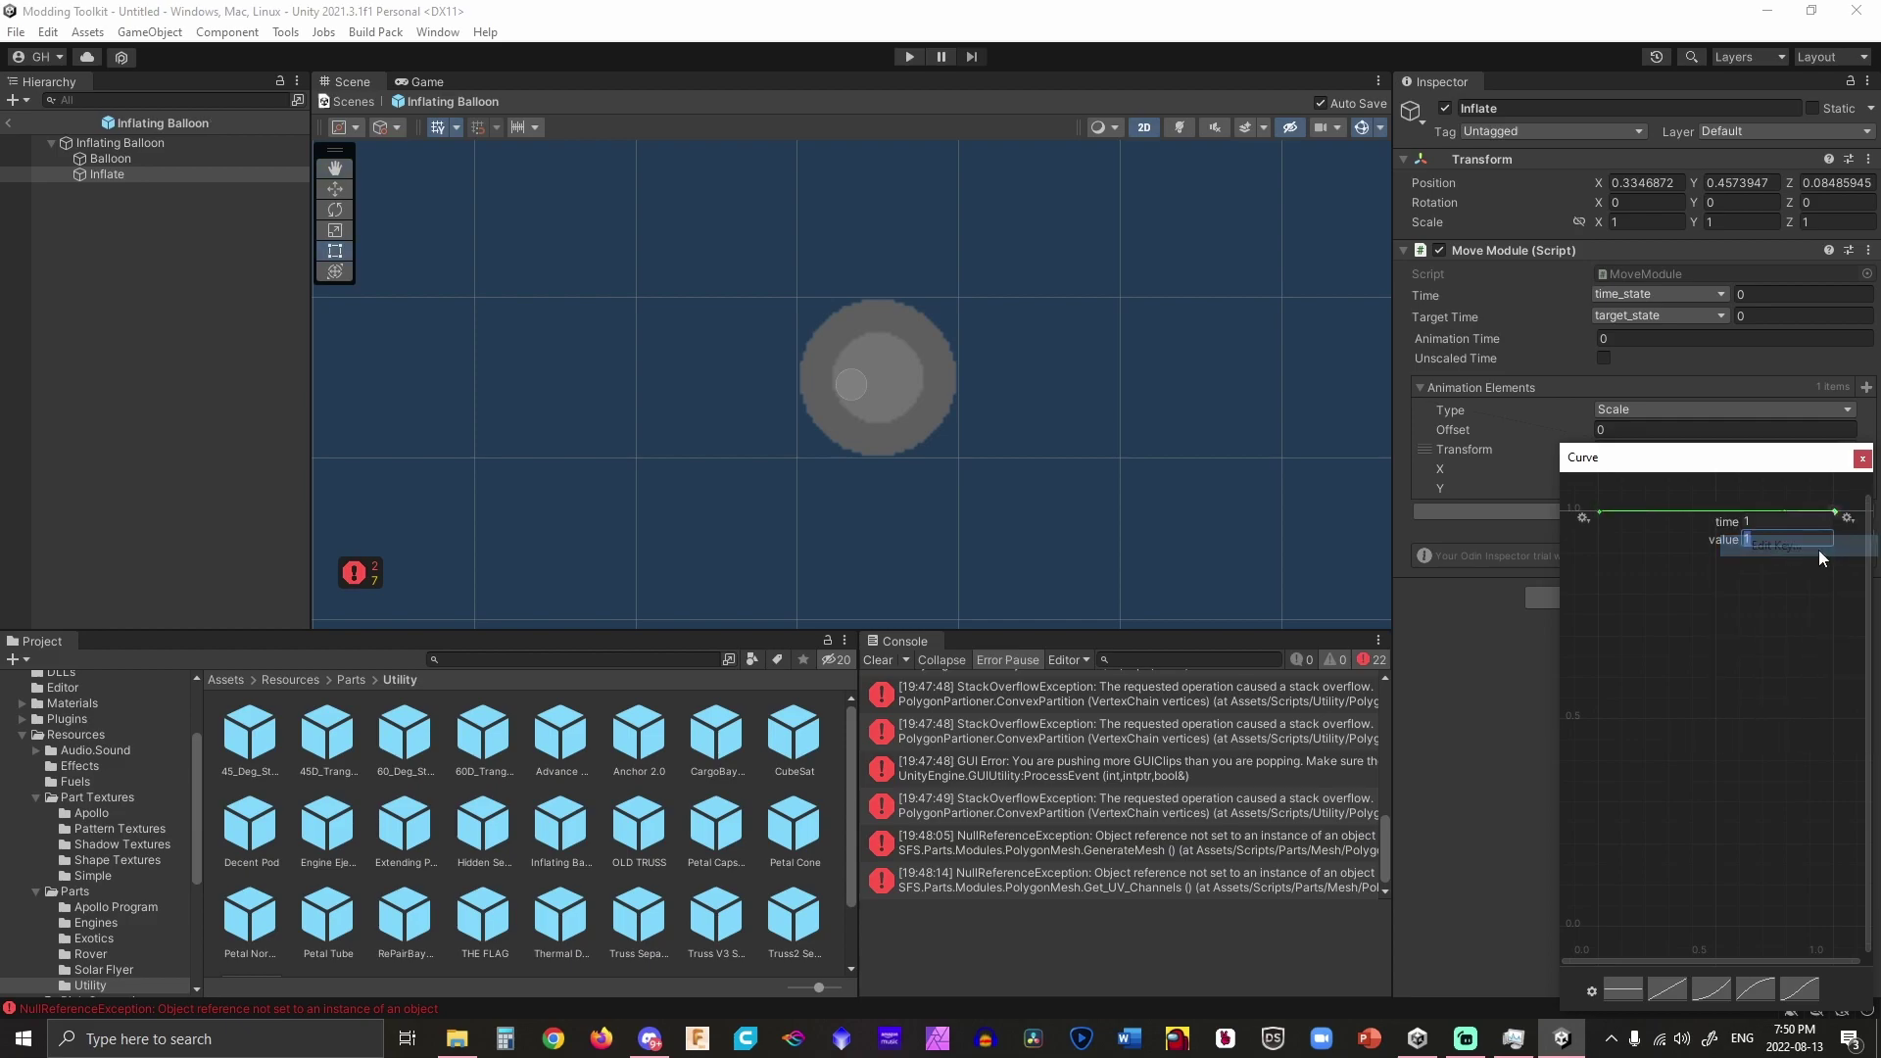
type("5")
key("Return")
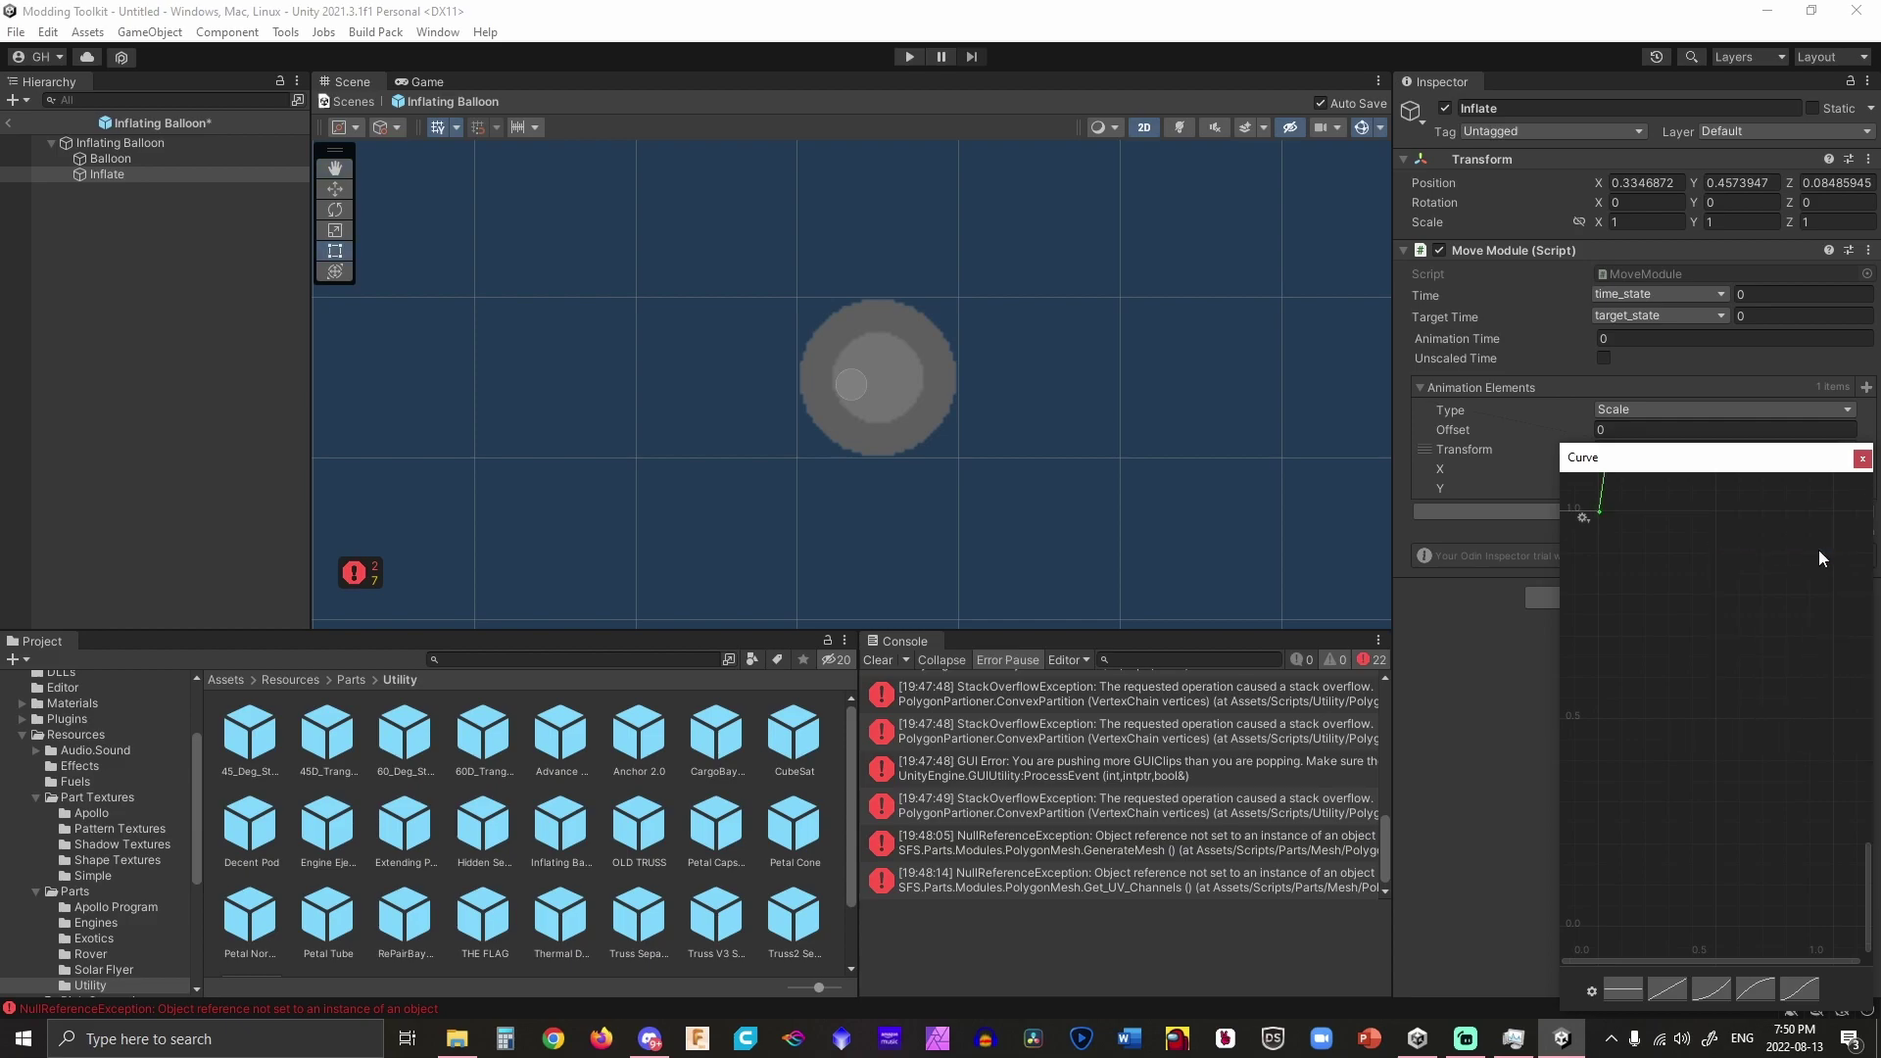
left_click(1863, 458)
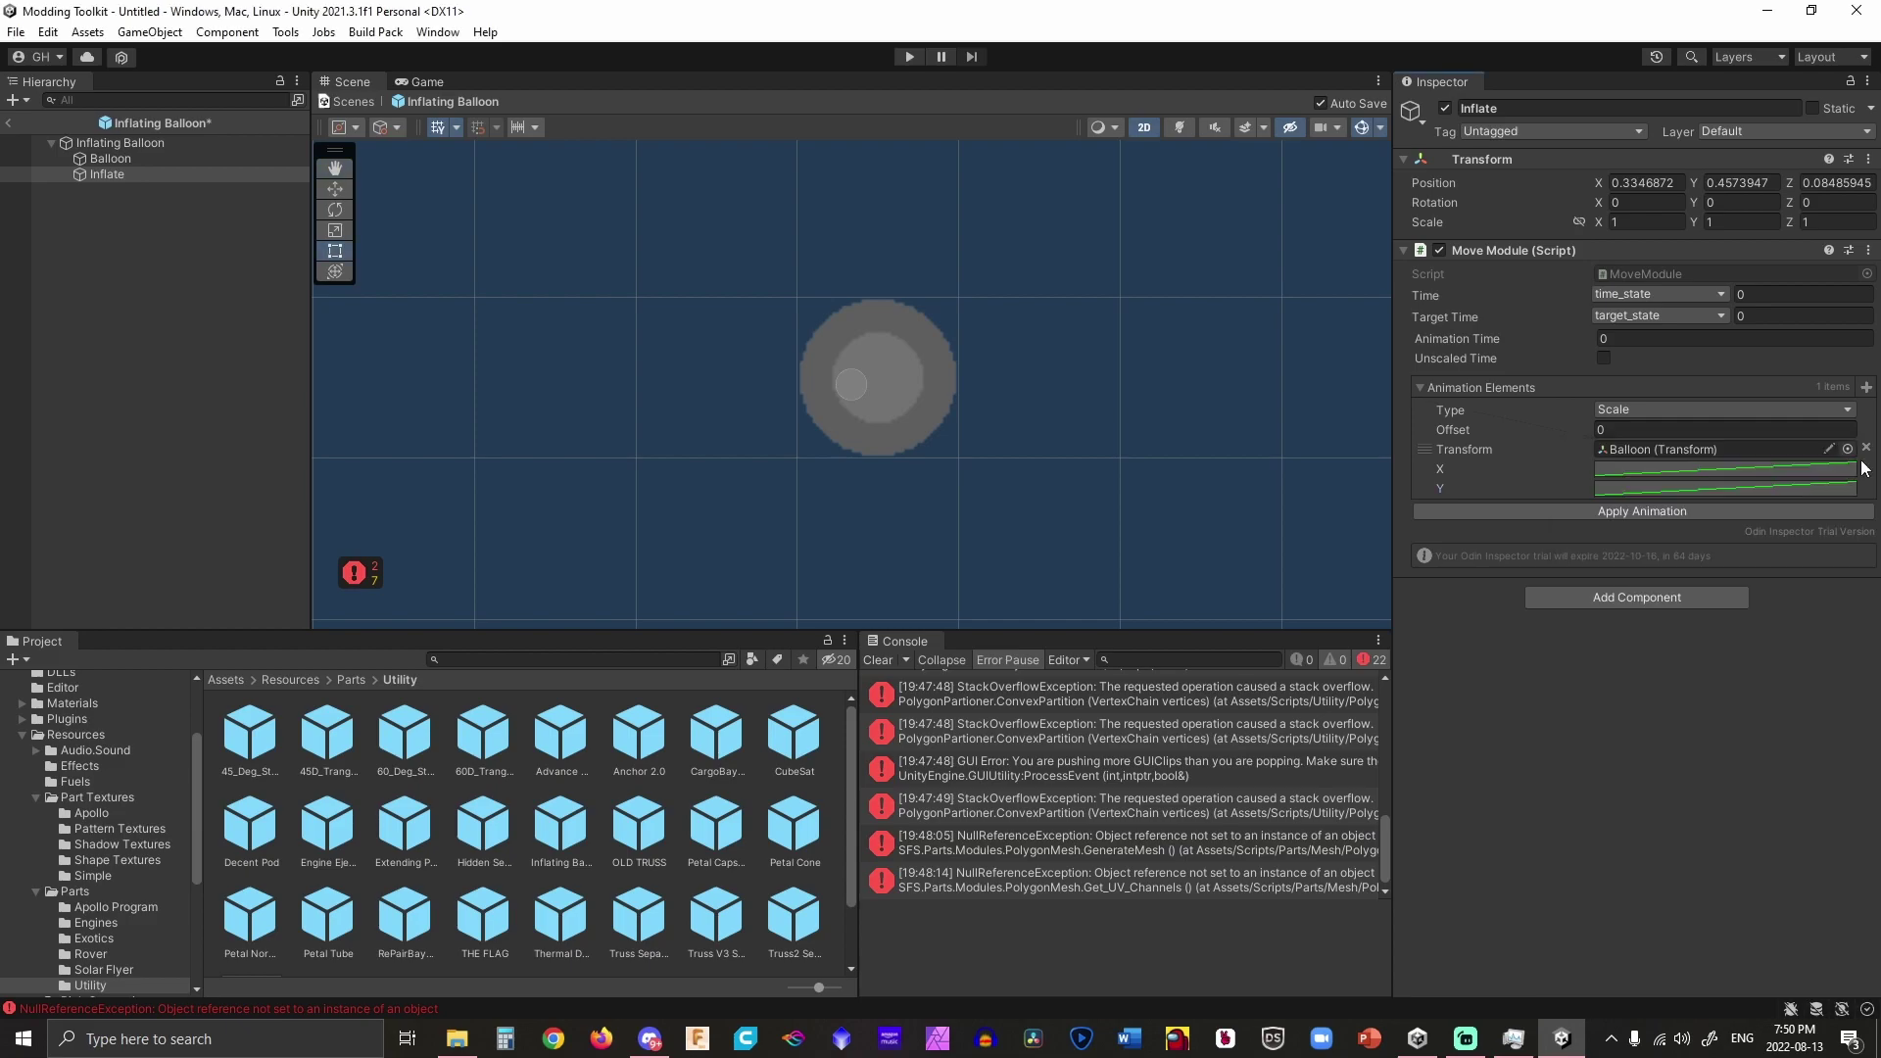
Set the Move Module Time to 1 and apply the animation to preview the inflated balloon.
left_click(1772, 295)
type("1")
left_click(1679, 512)
scroll(1168, 414, "down", 1)
scroll(1168, 415, "down", 5)
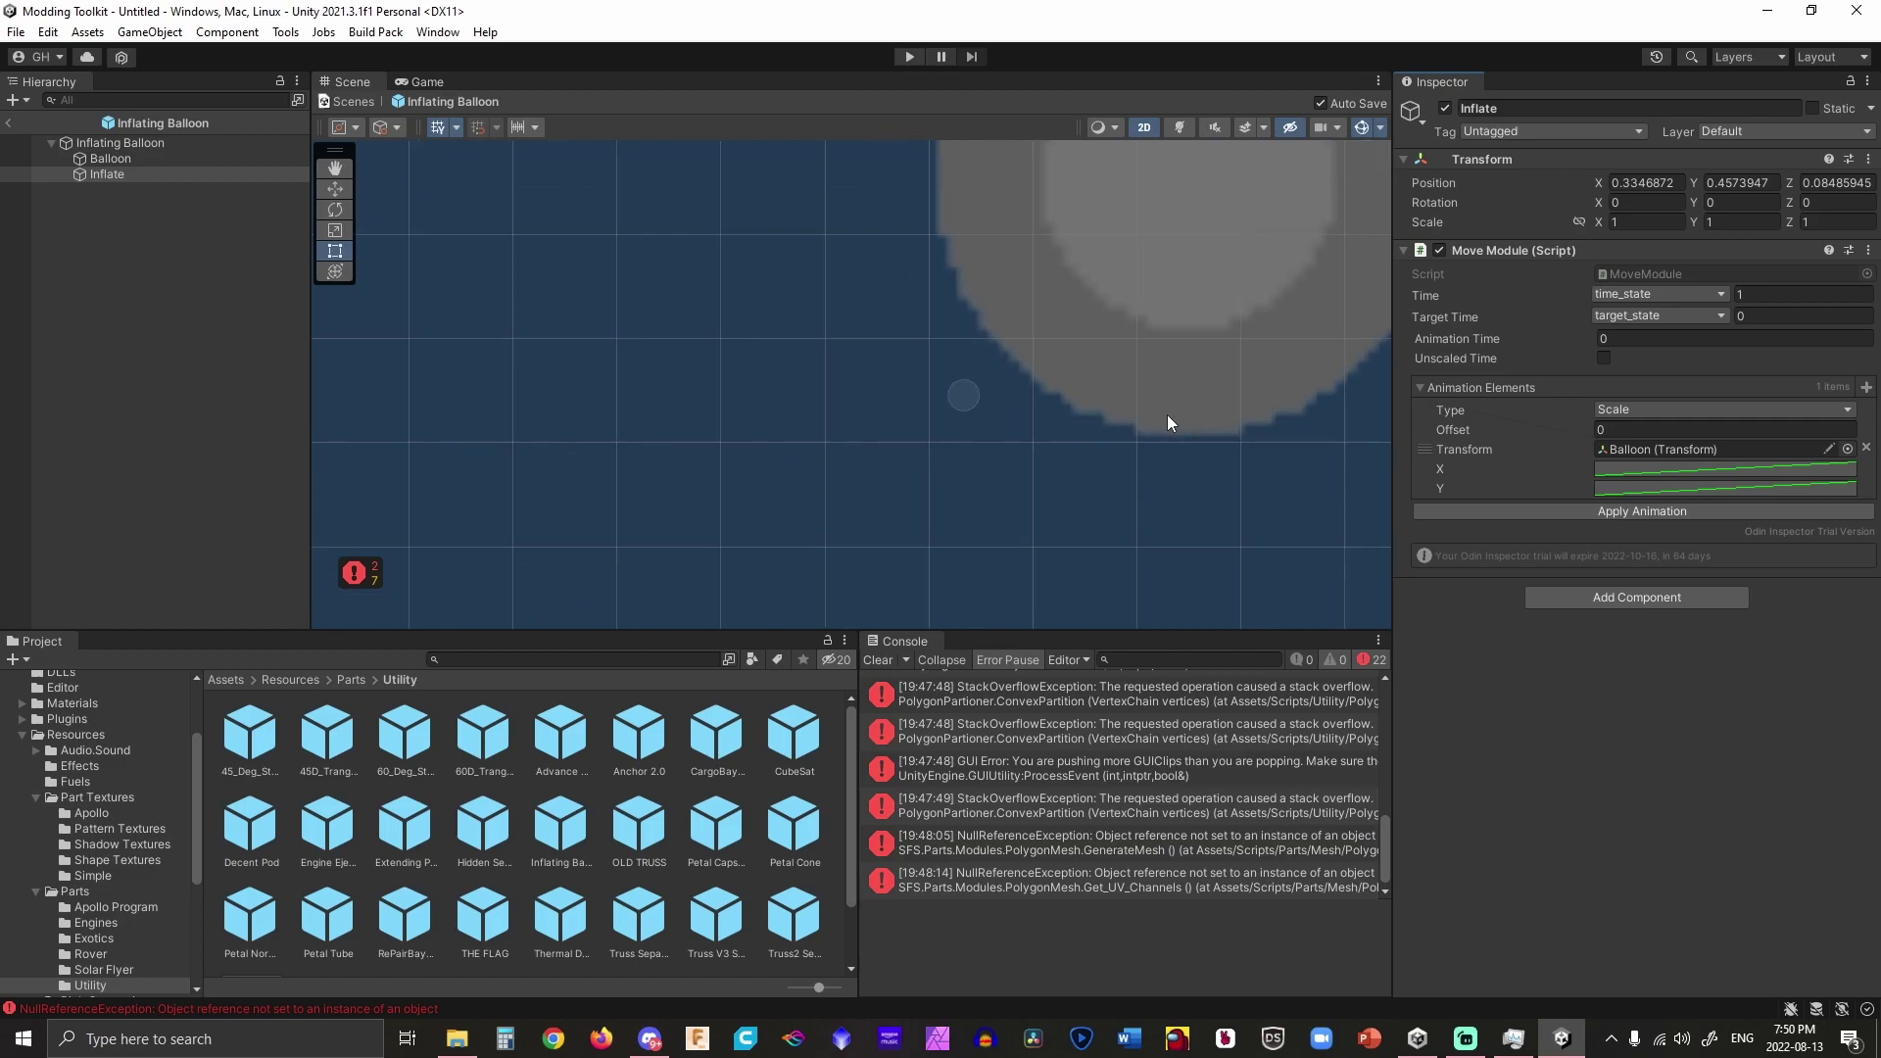
Reapply the animation at Time 0, then add a second animation element.
left_click(1752, 295)
type("0")
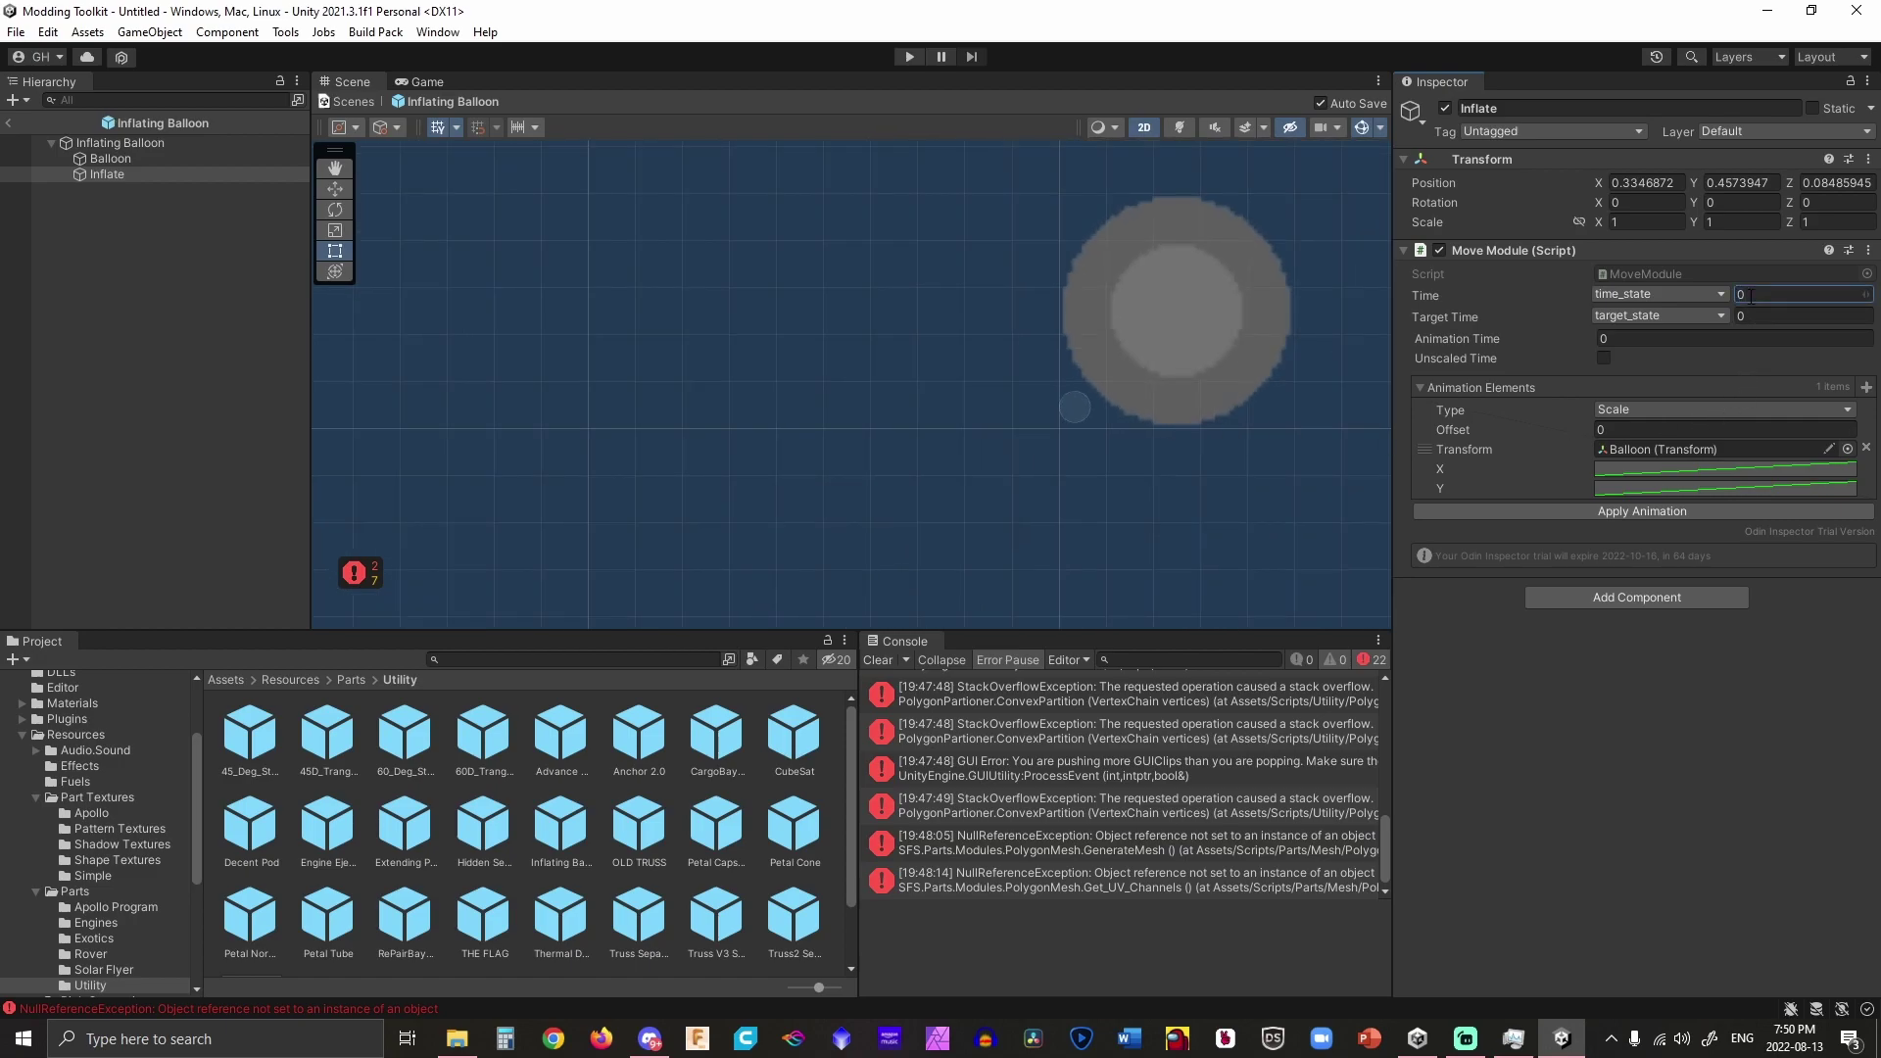
left_click(1661, 510)
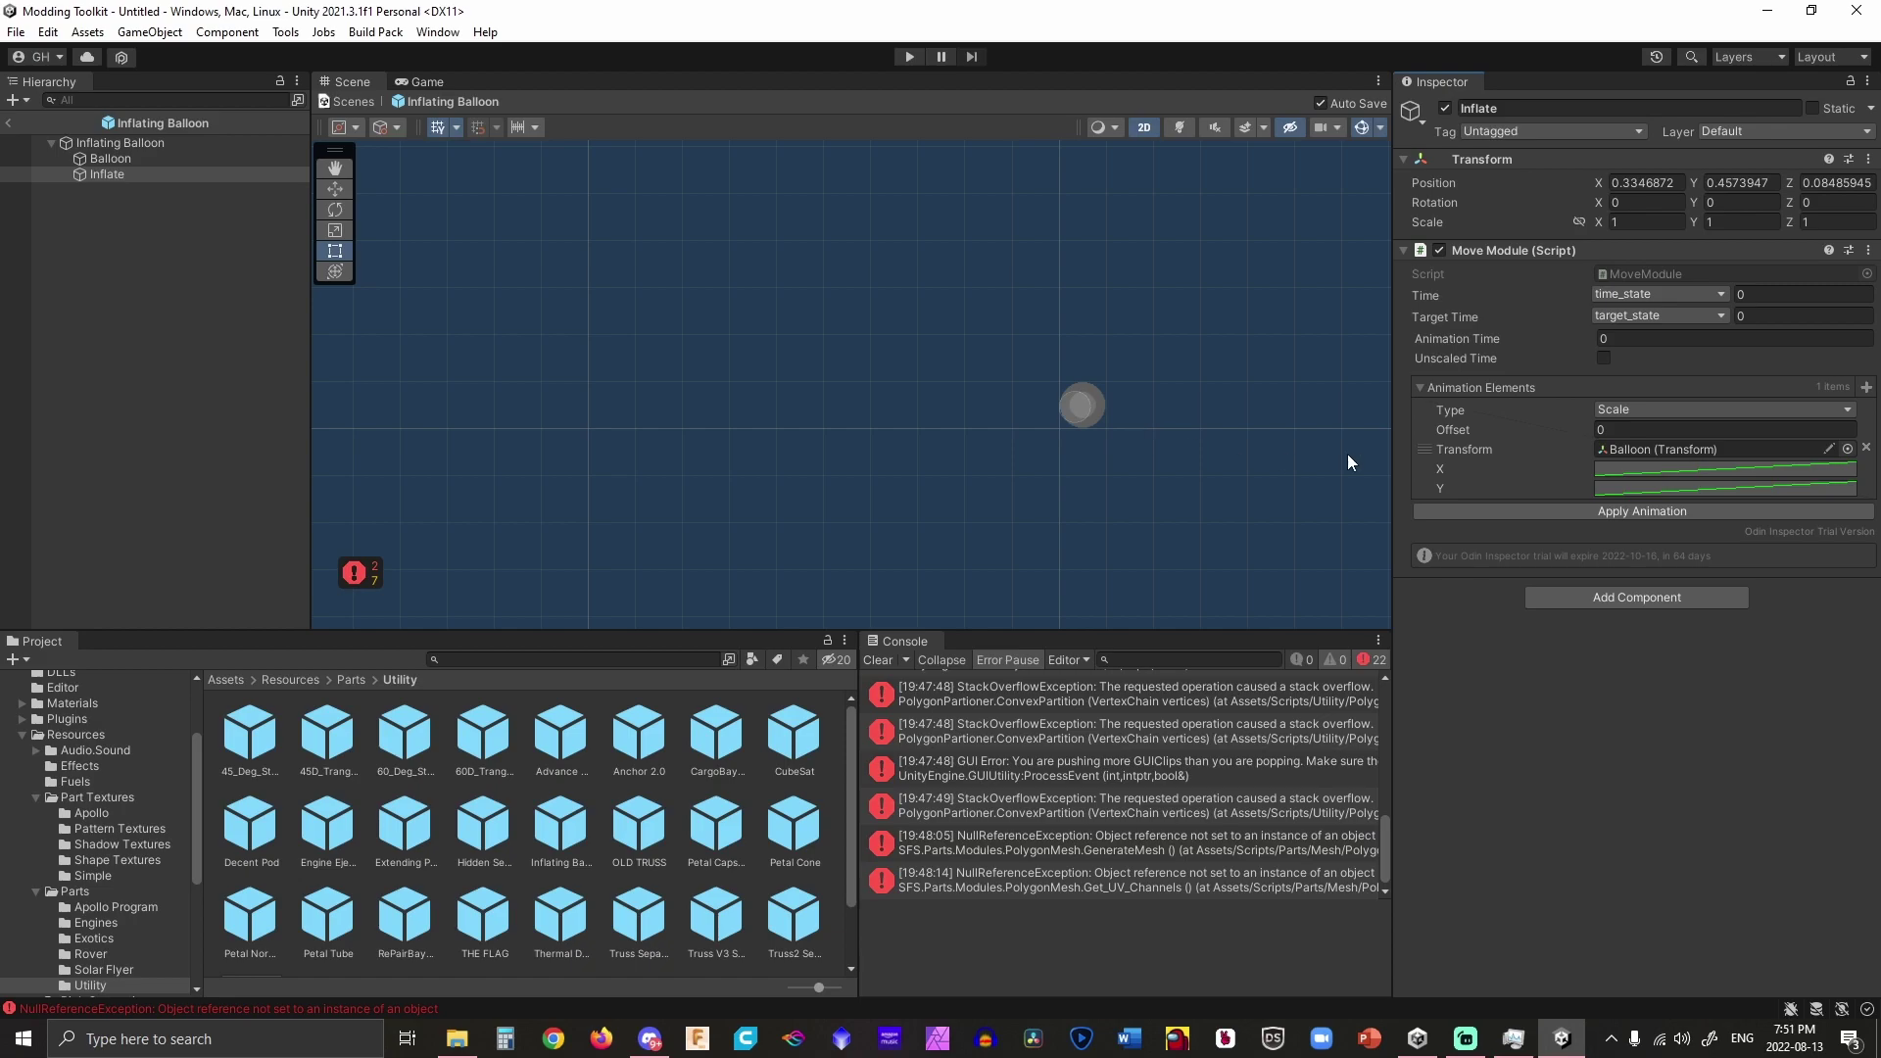
left_click(1866, 387)
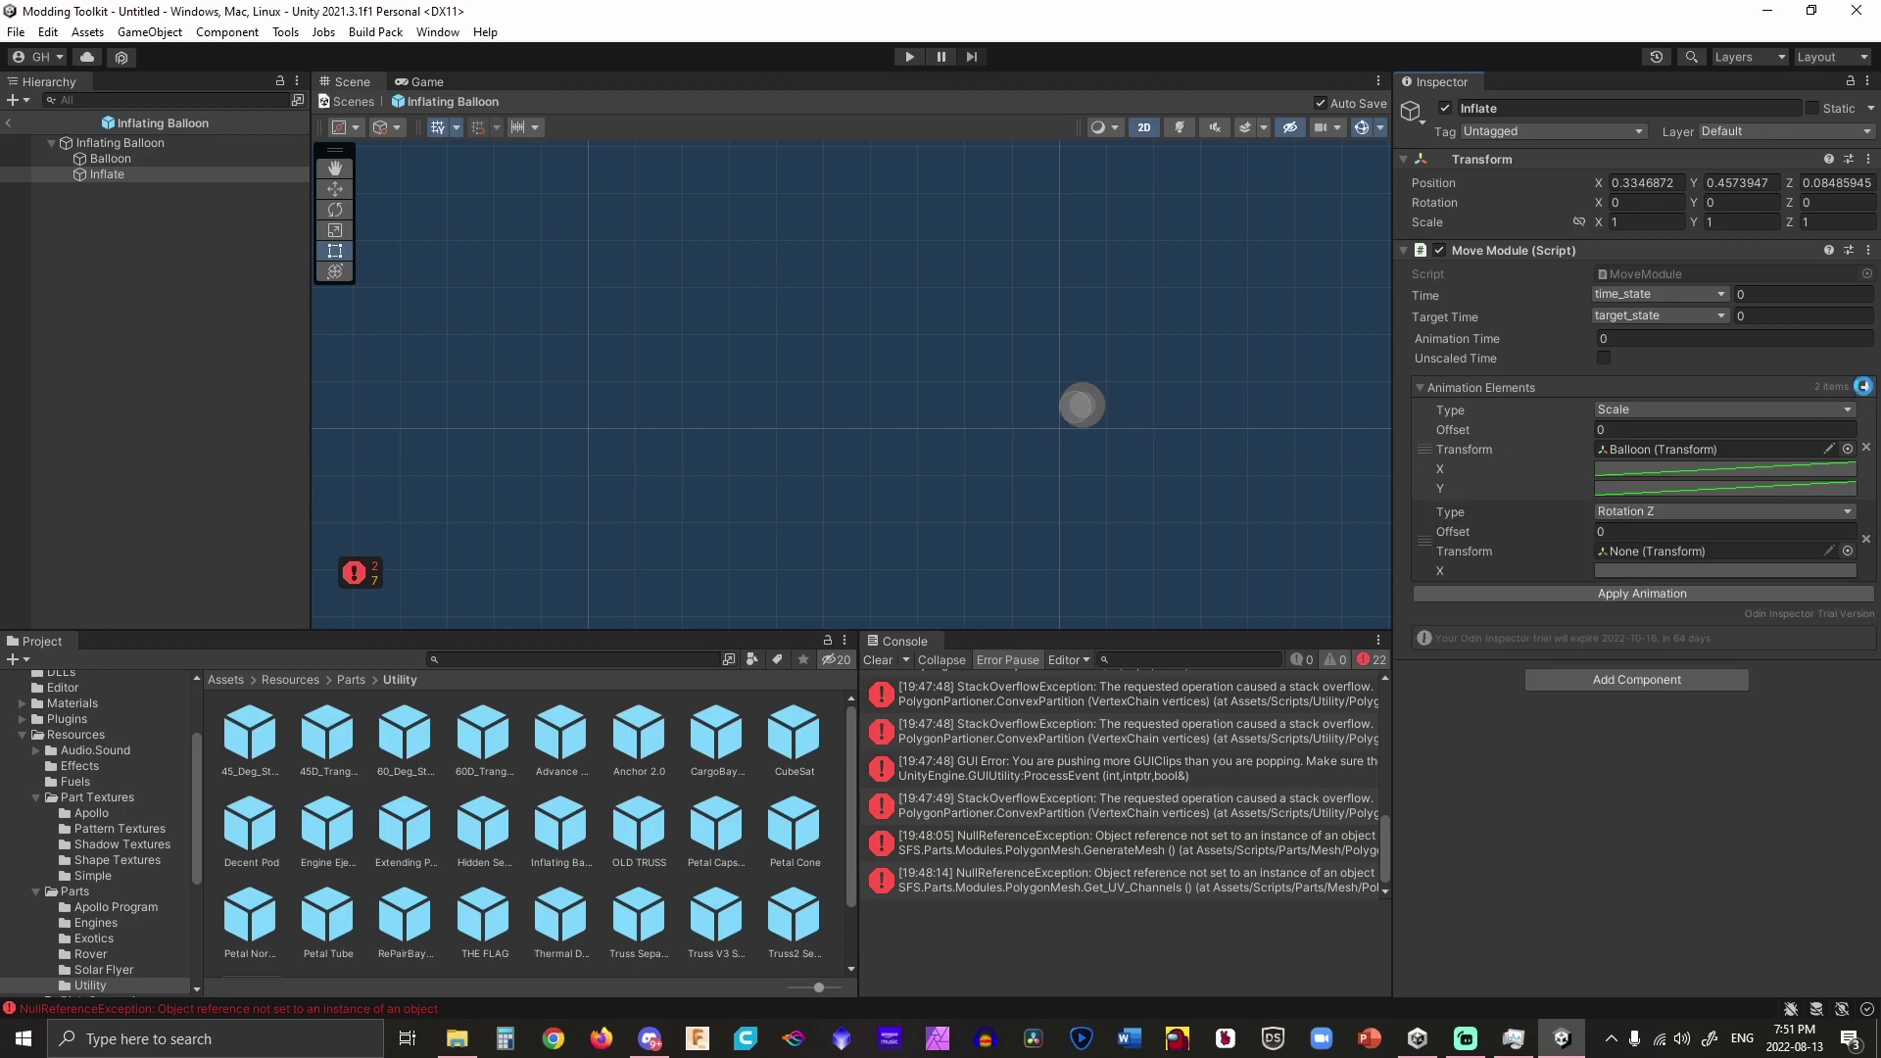
Set the second animation element's Type to Position and its target to the Balloon object.
left_click(1633, 513)
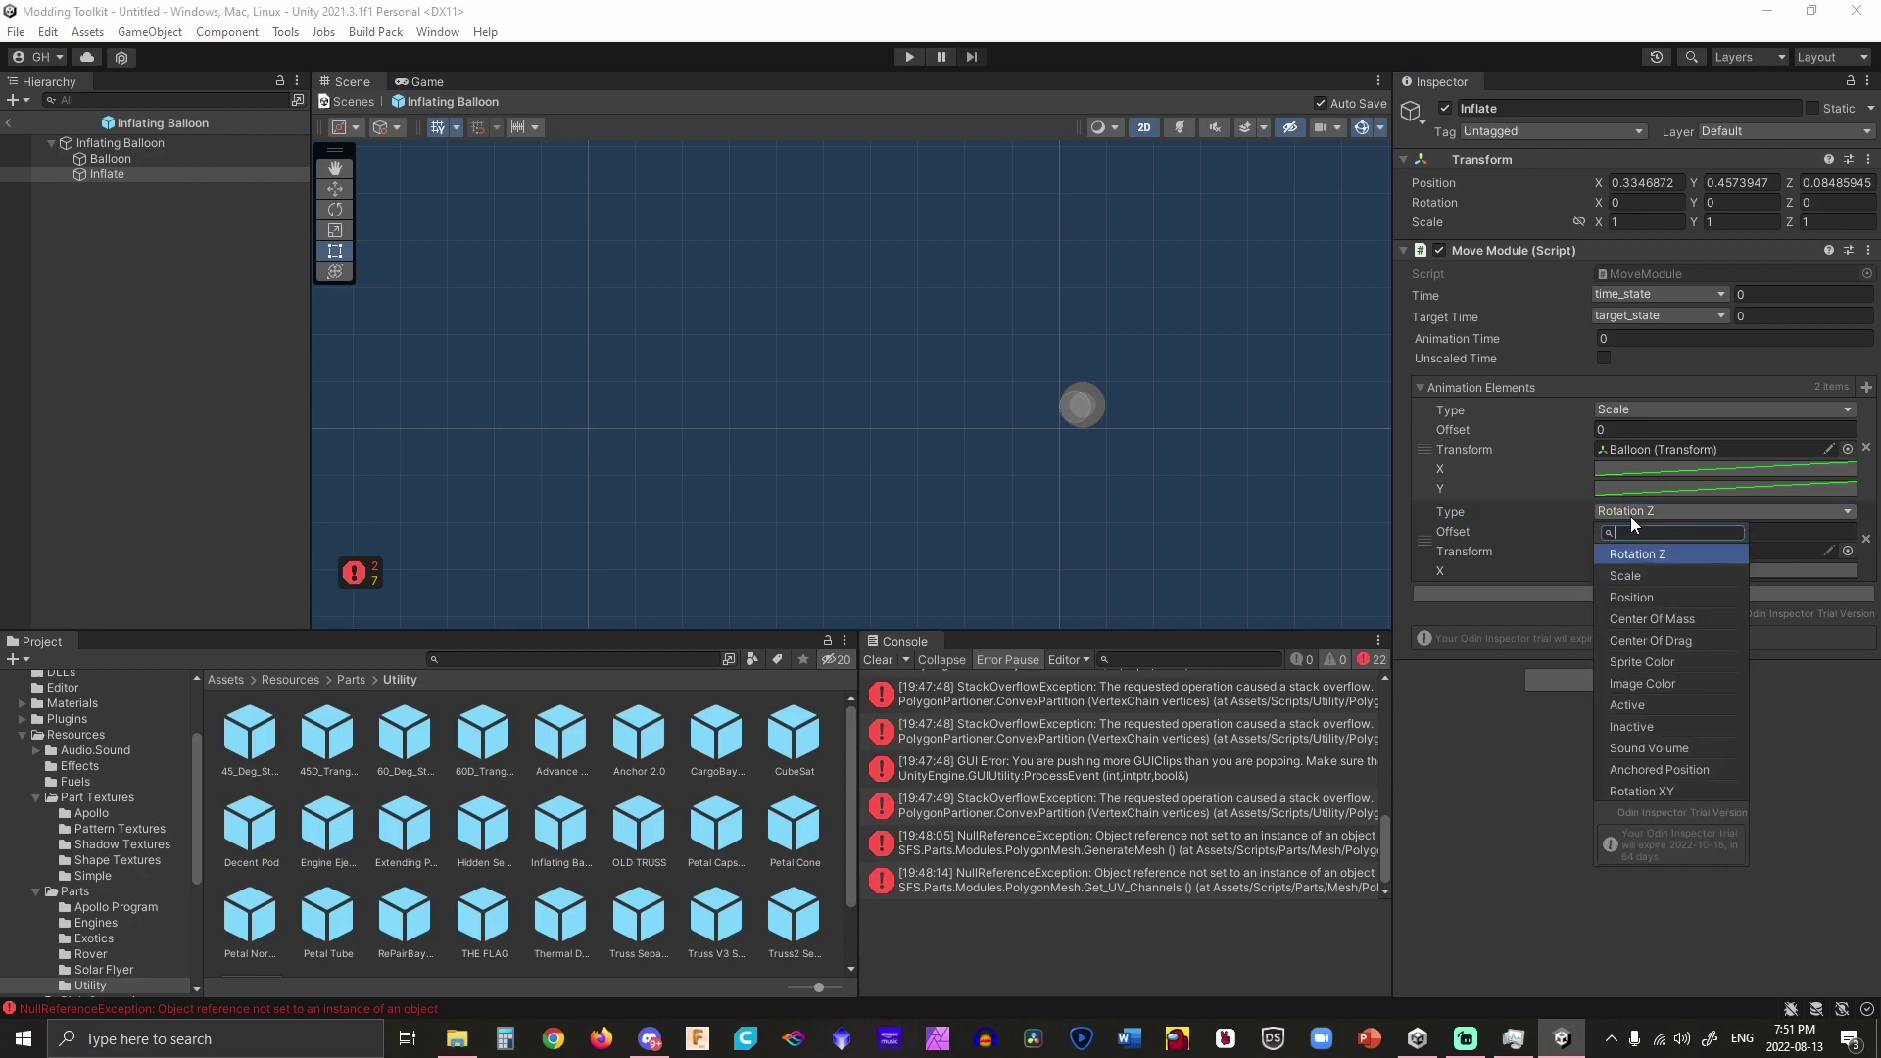
left_click(1631, 597)
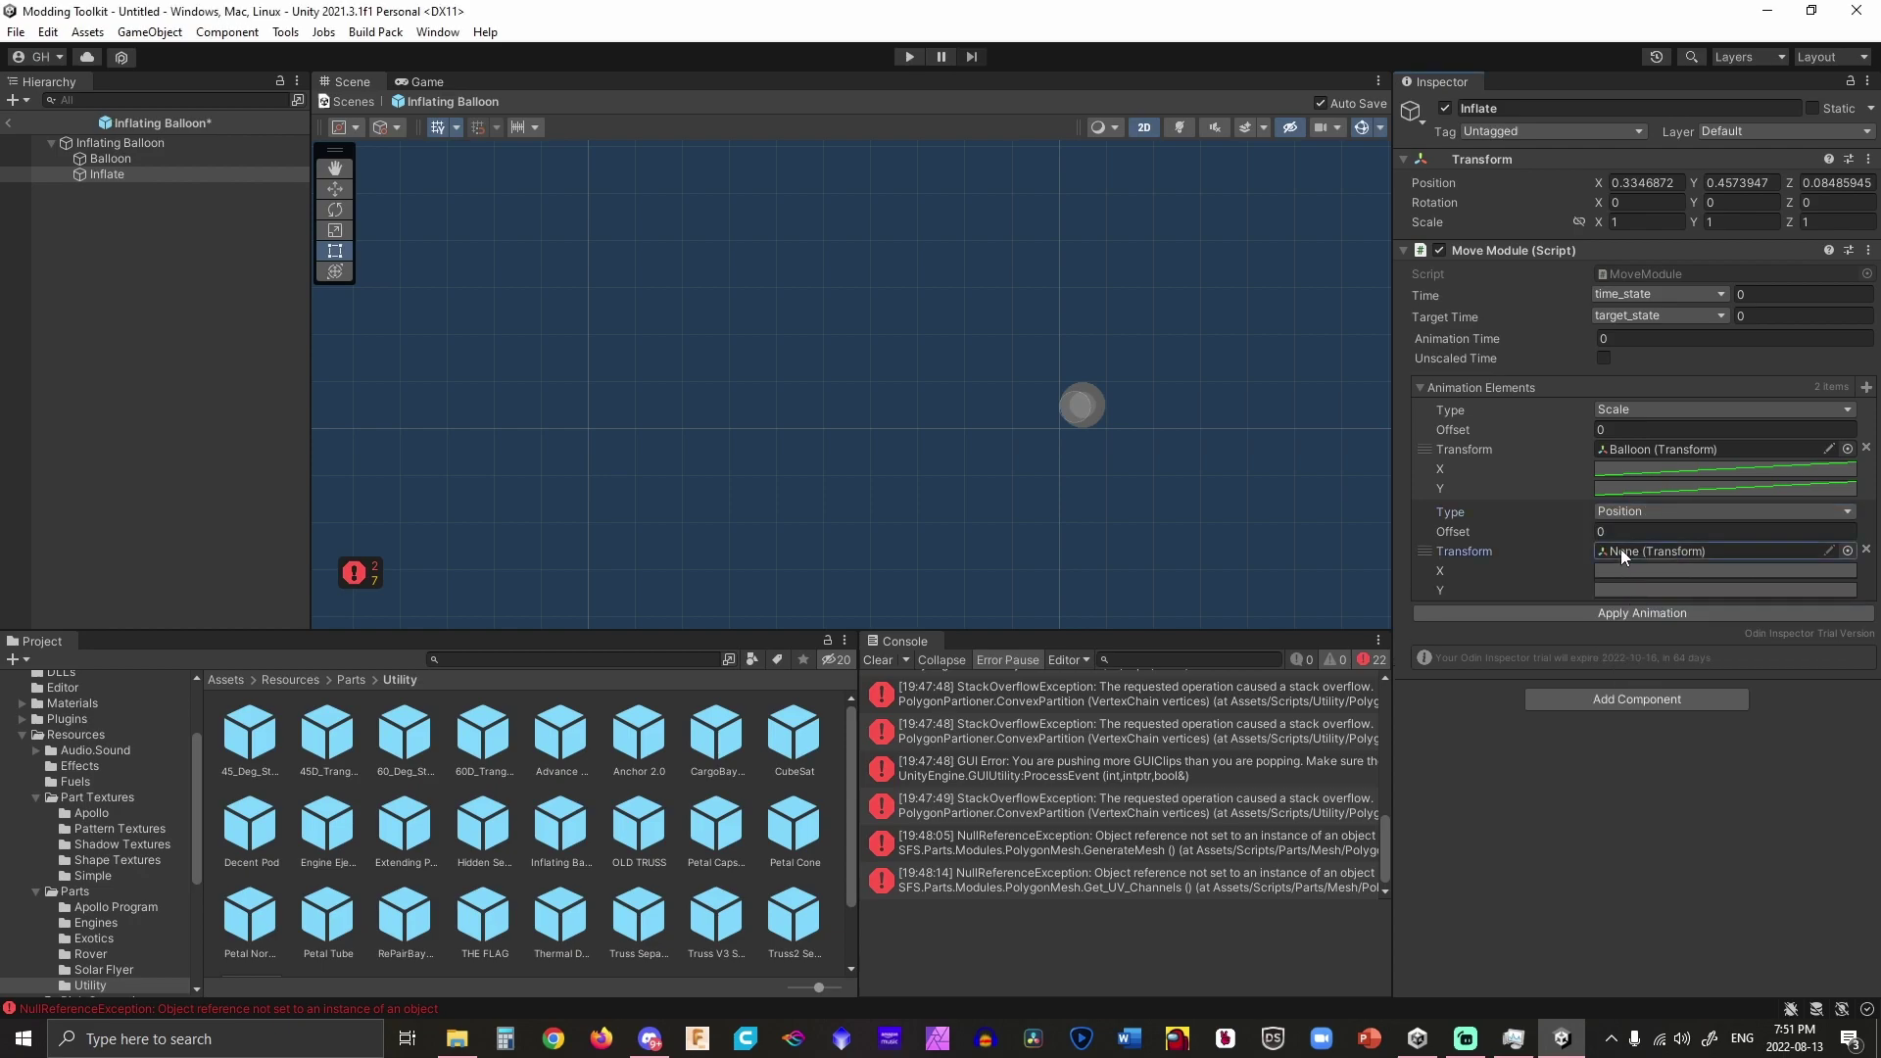
left_click(1848, 551)
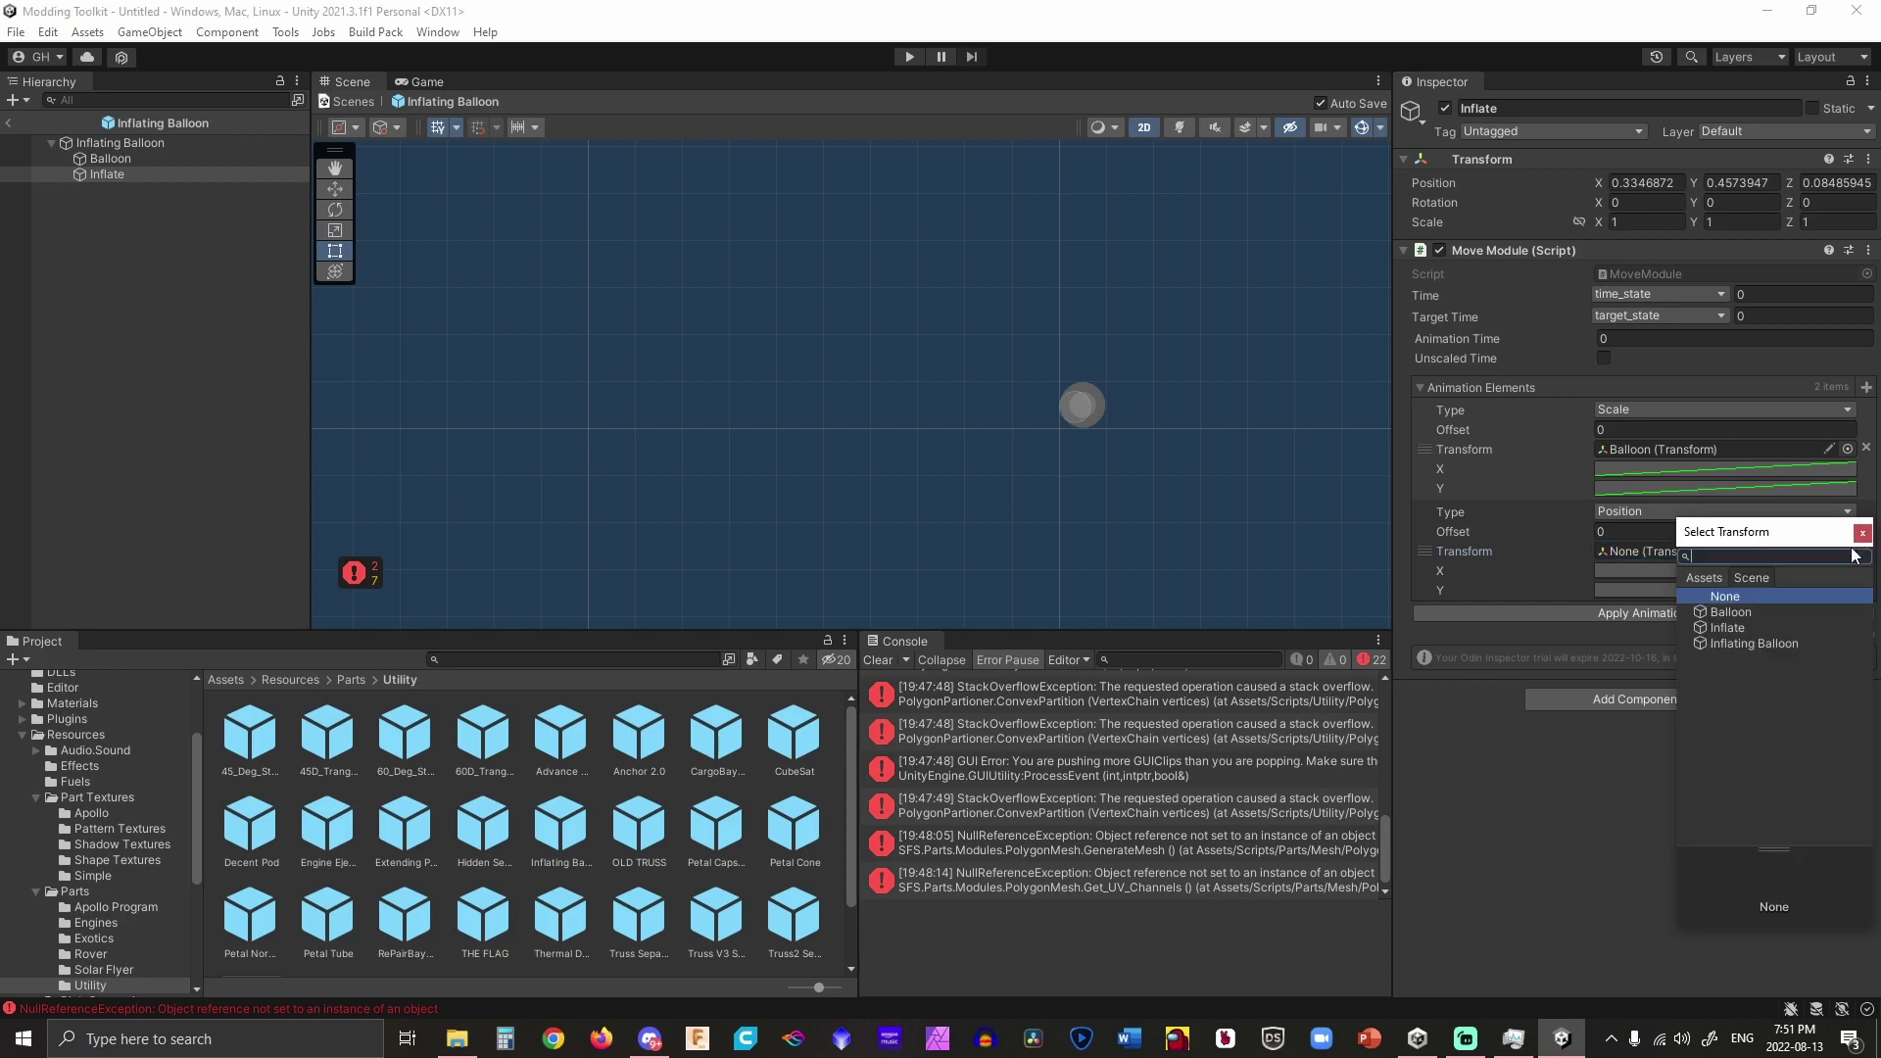
left_click(1742, 609)
left_click(1745, 557)
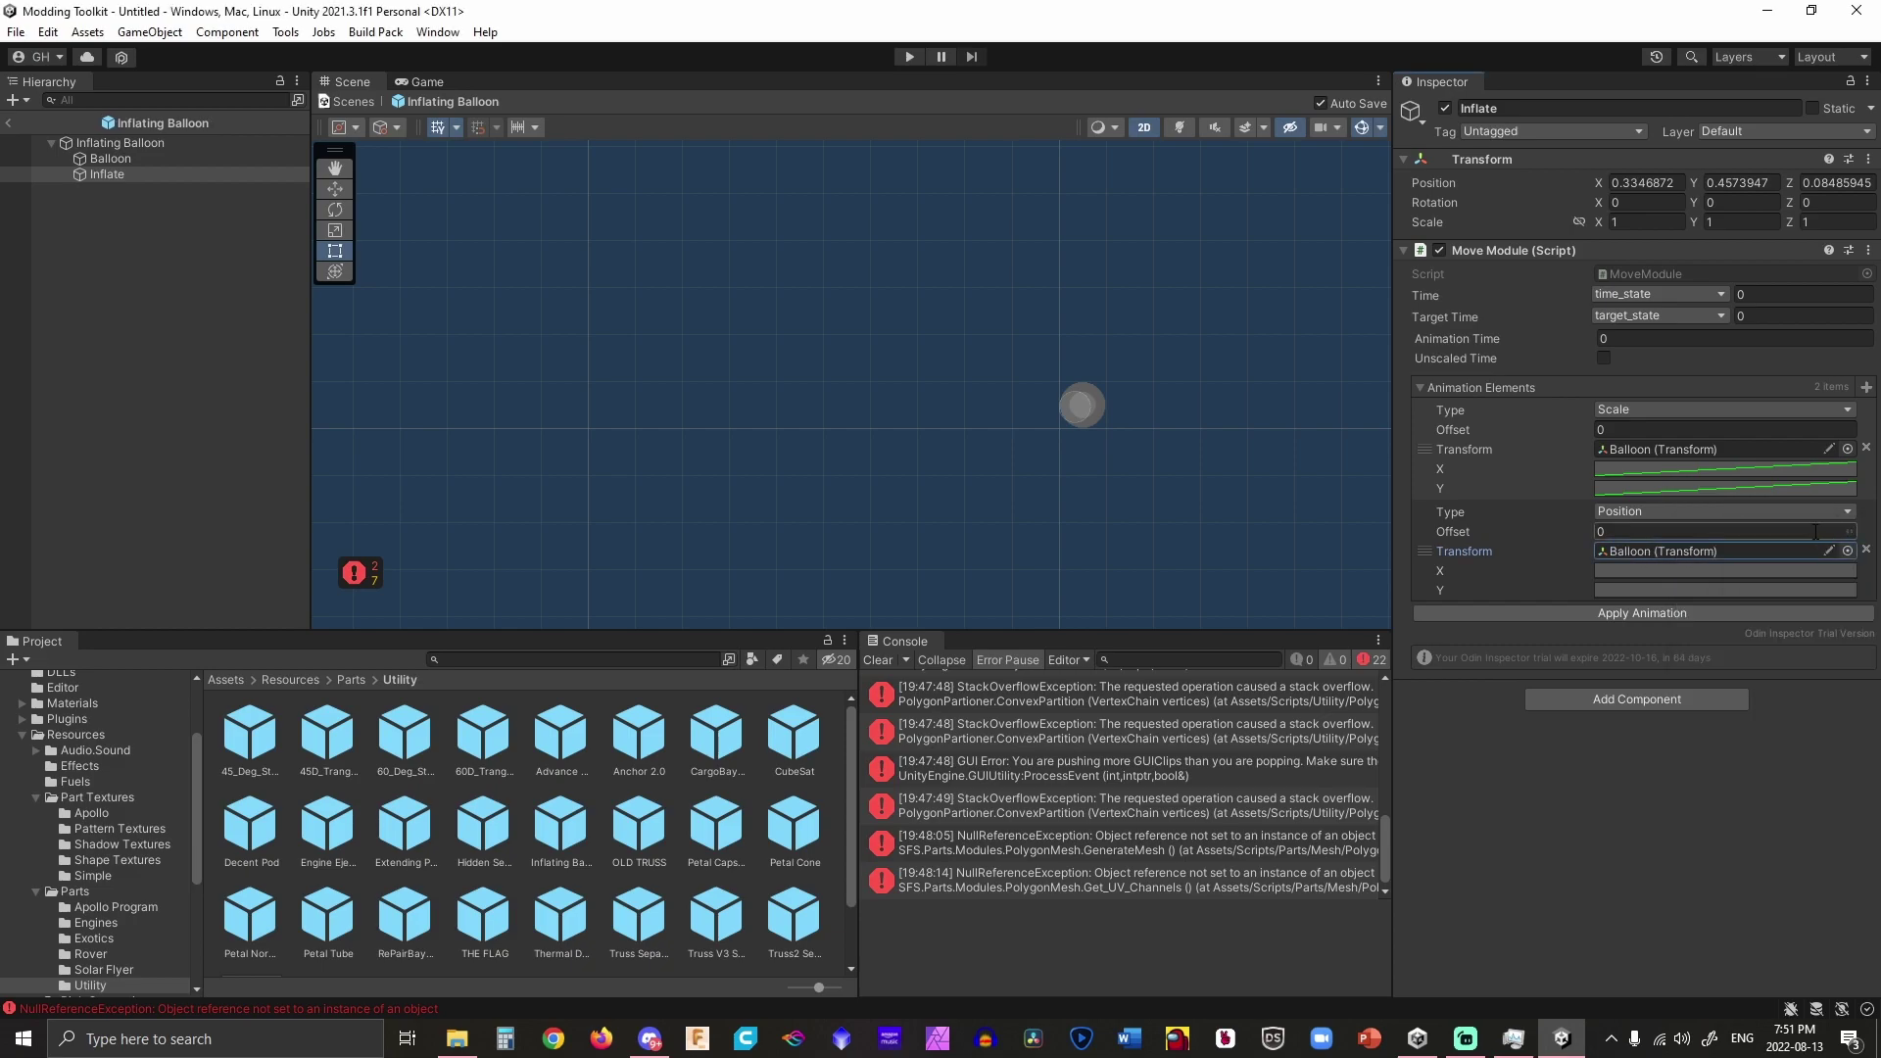
left_click(1717, 571)
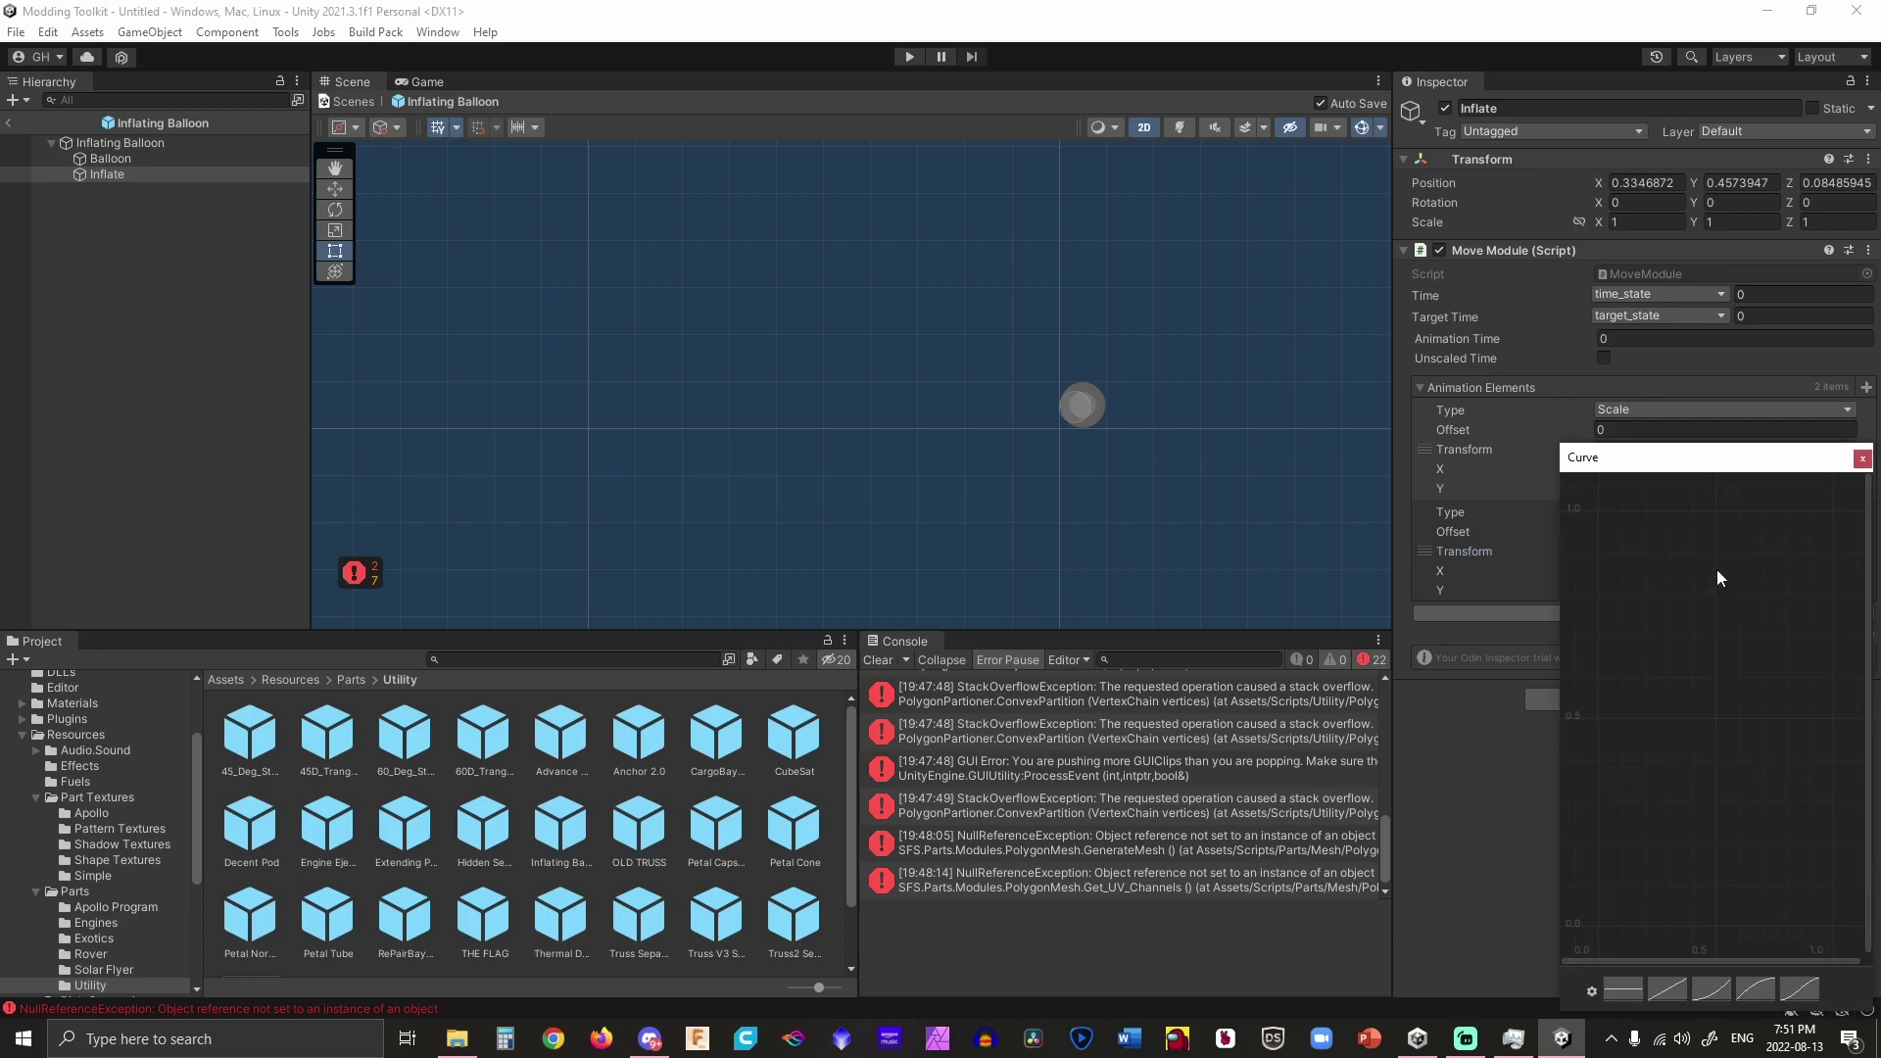
Make the second element's Position Y curve flat.
left_click(1862, 459)
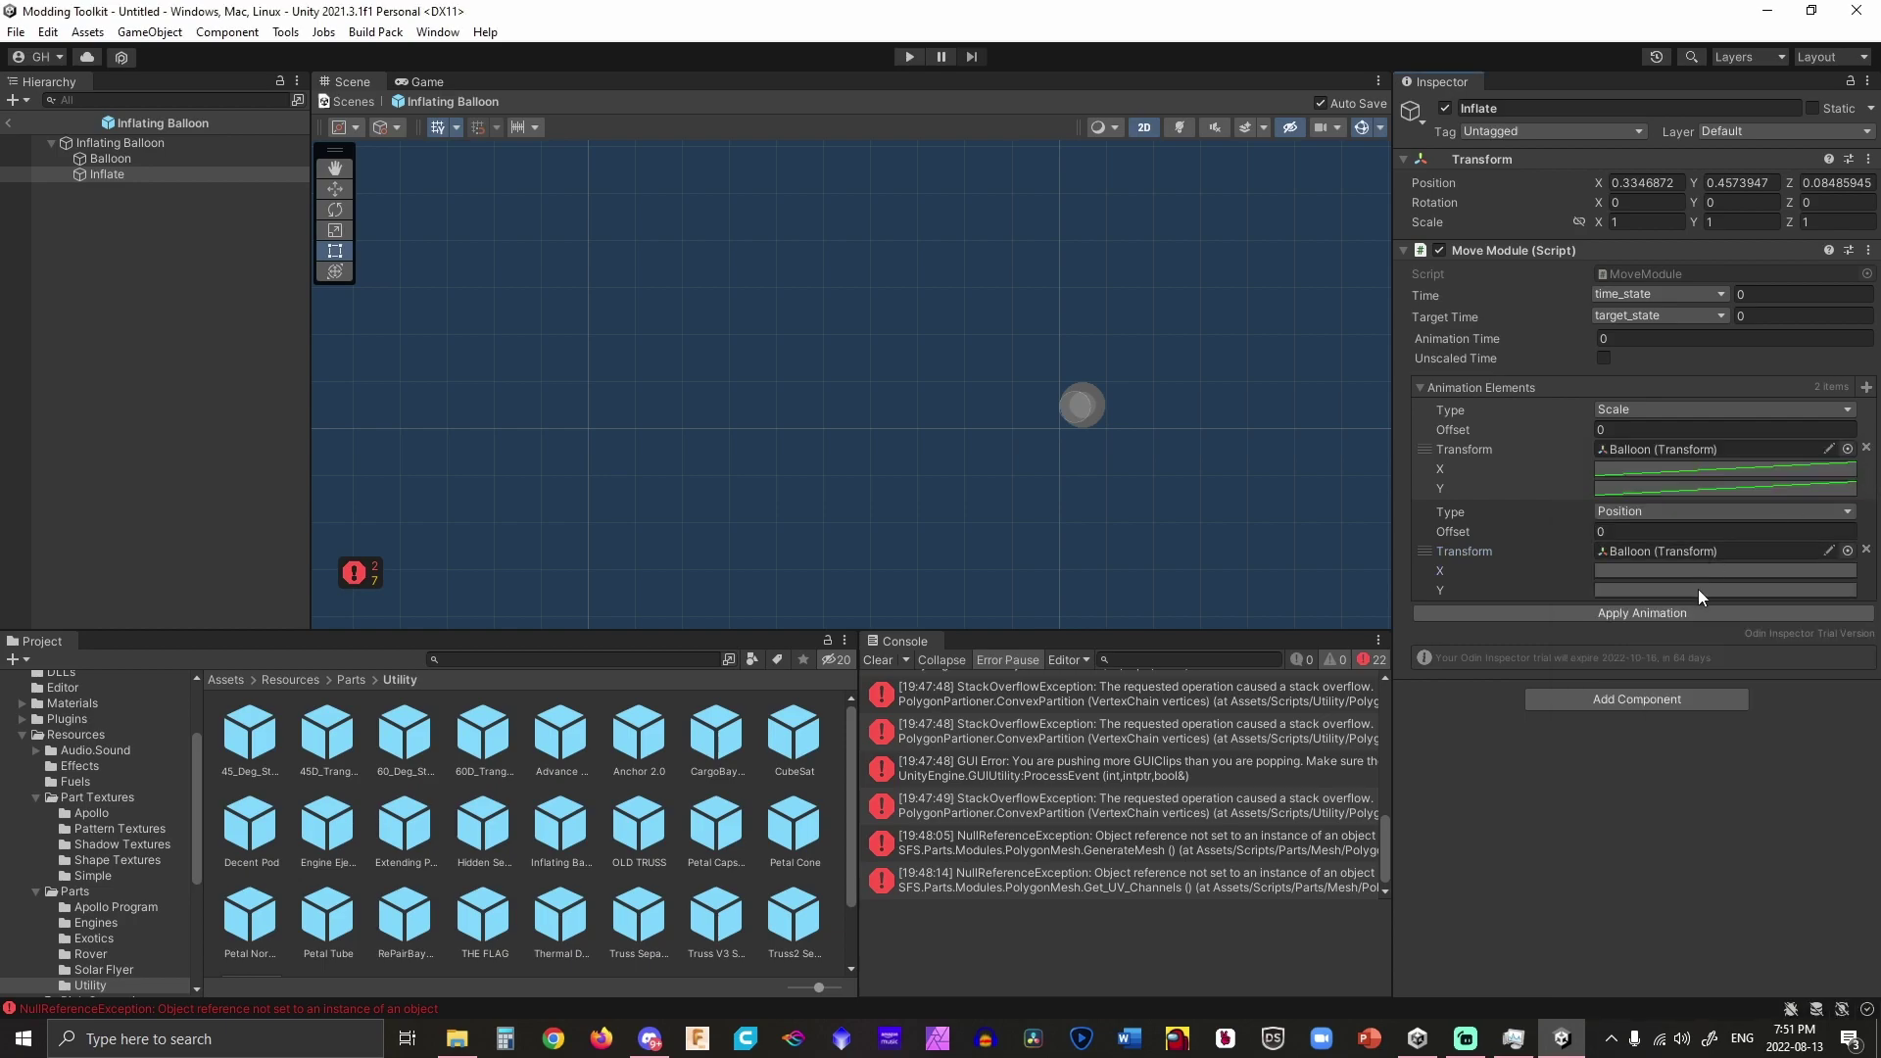
left_click(1703, 590)
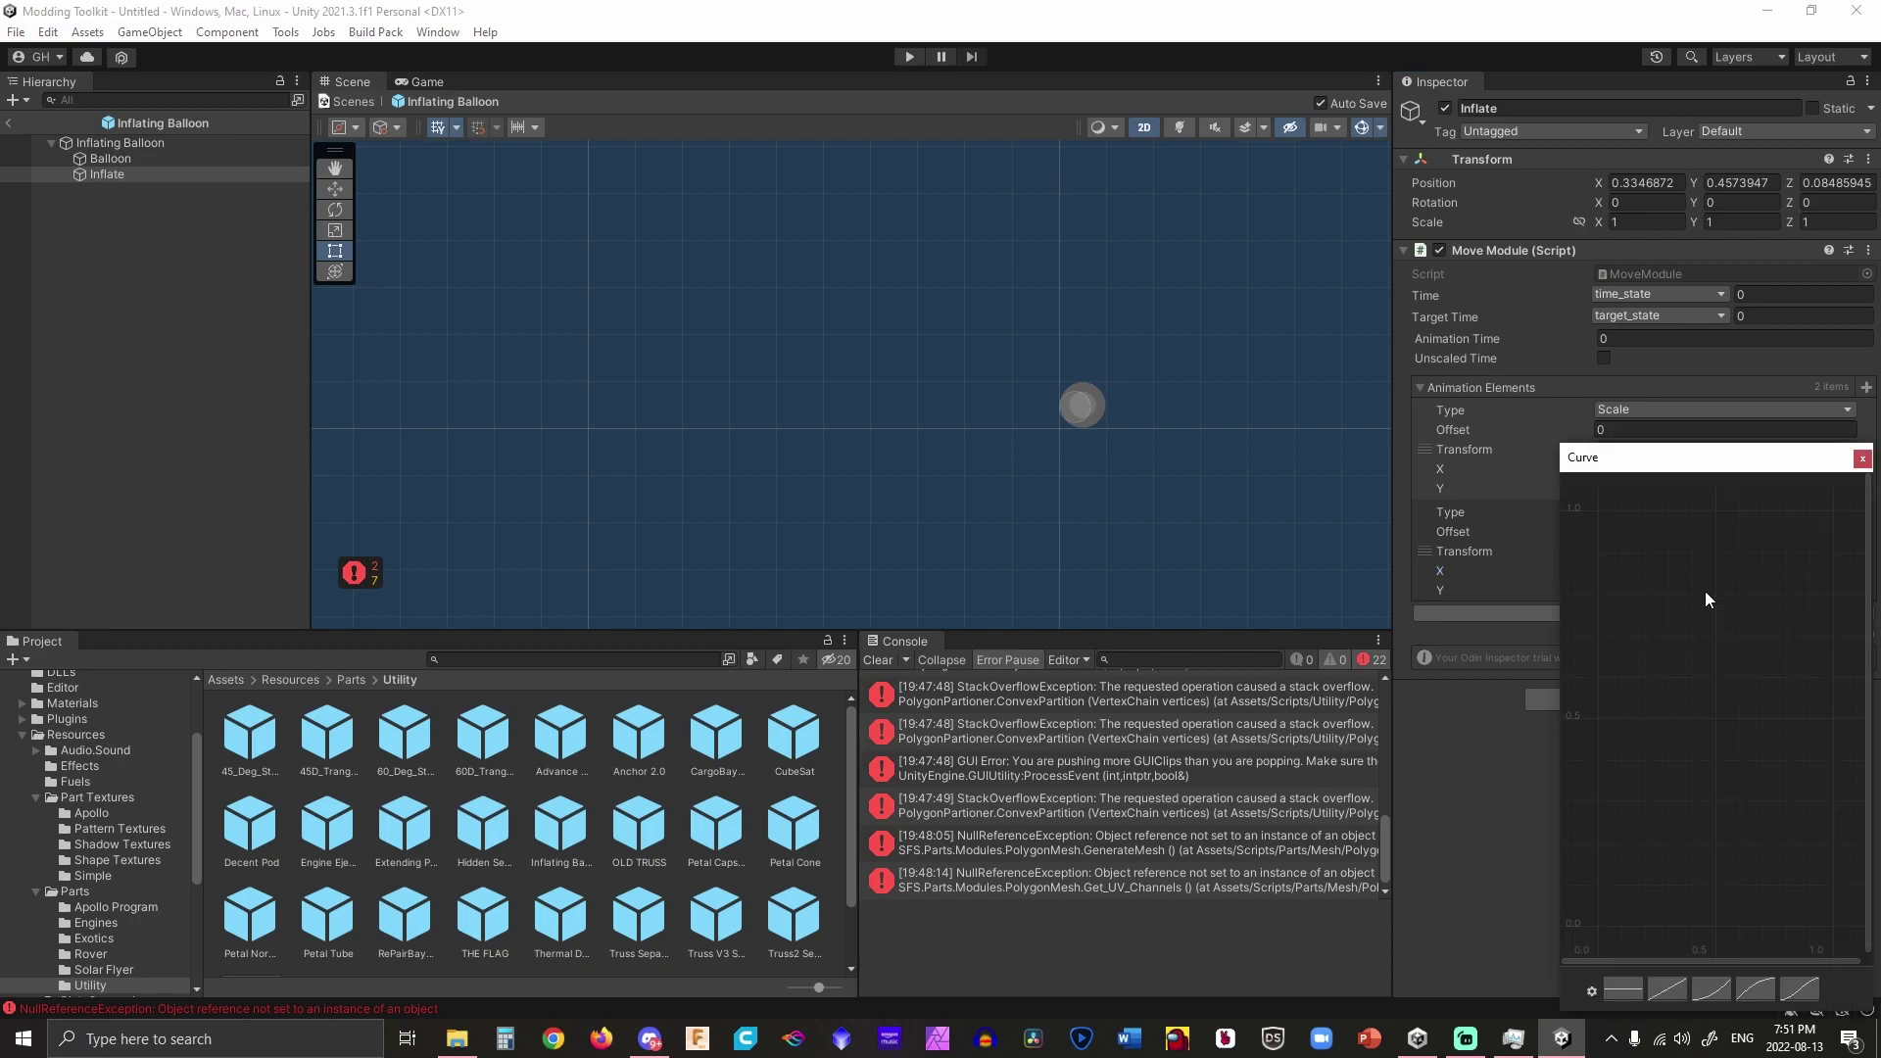
left_click(1620, 990)
left_click(1864, 461)
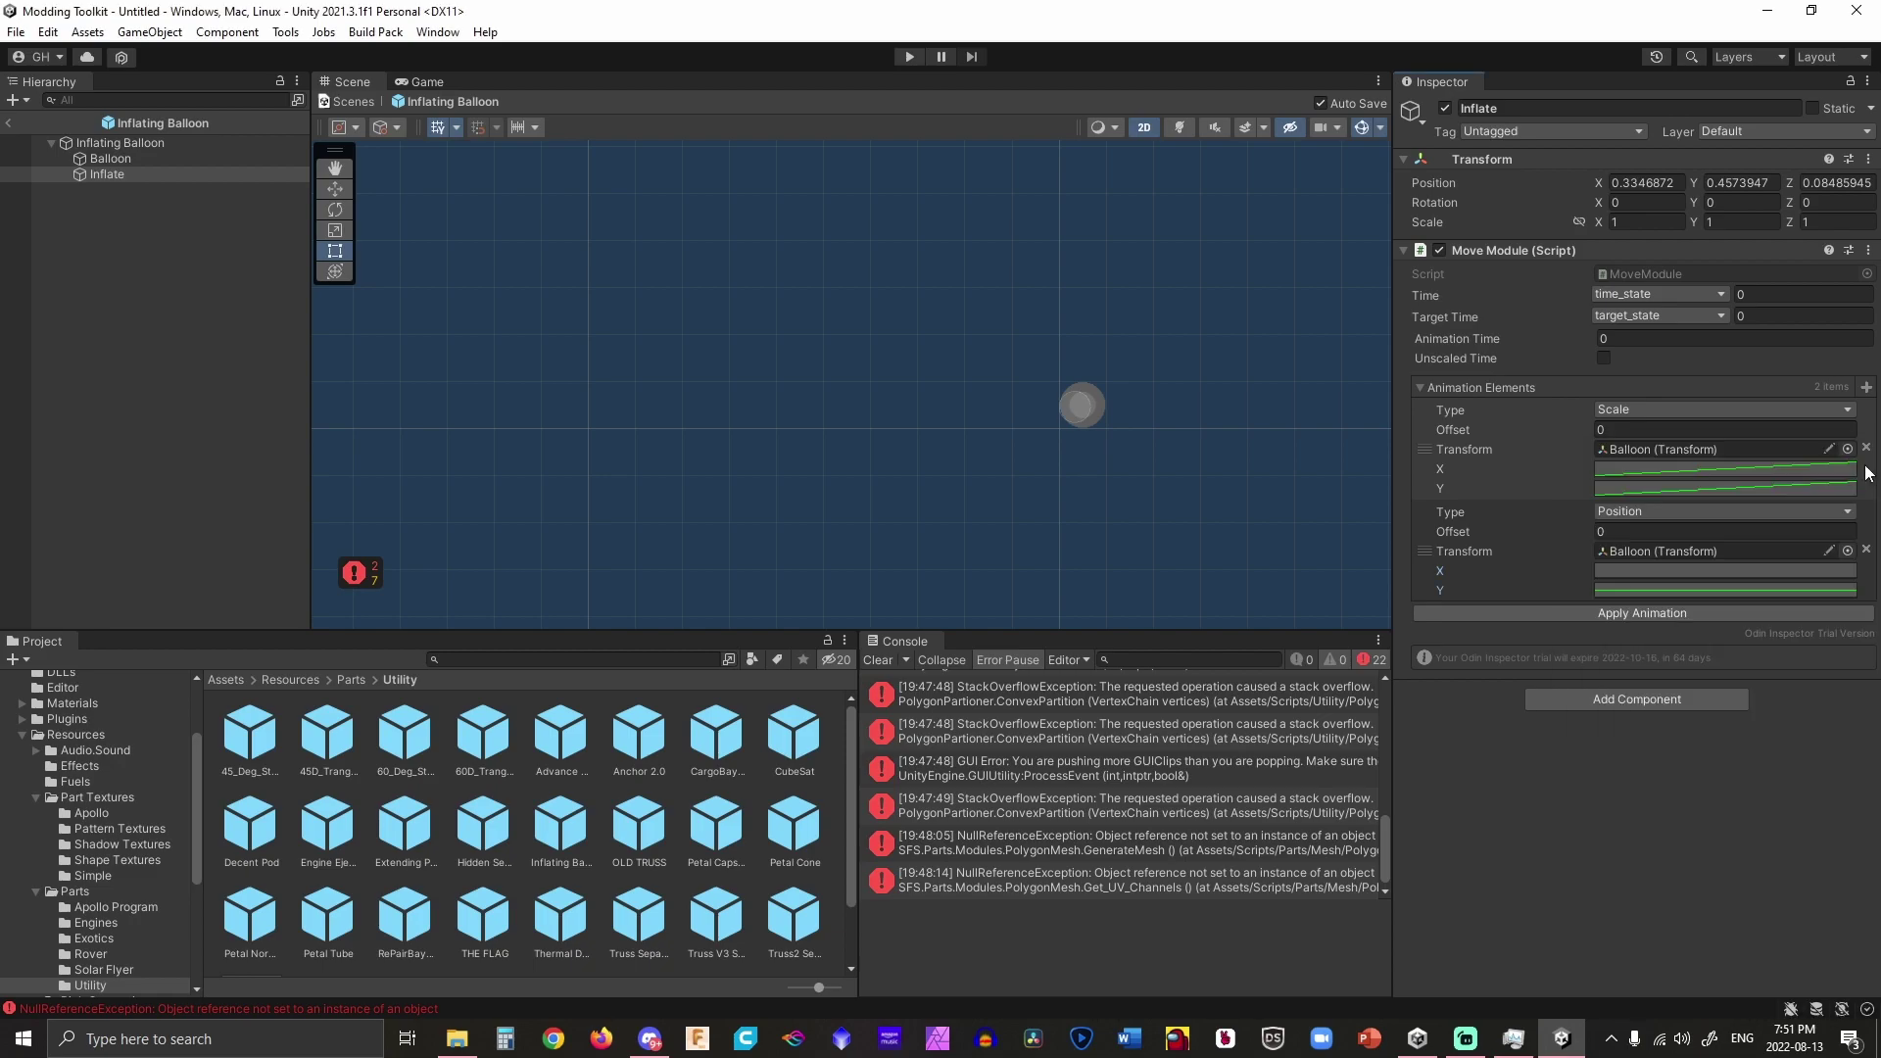
Make the Position X curve a linear ramp ending at -2.5.
left_click(1732, 570)
left_click(1667, 989)
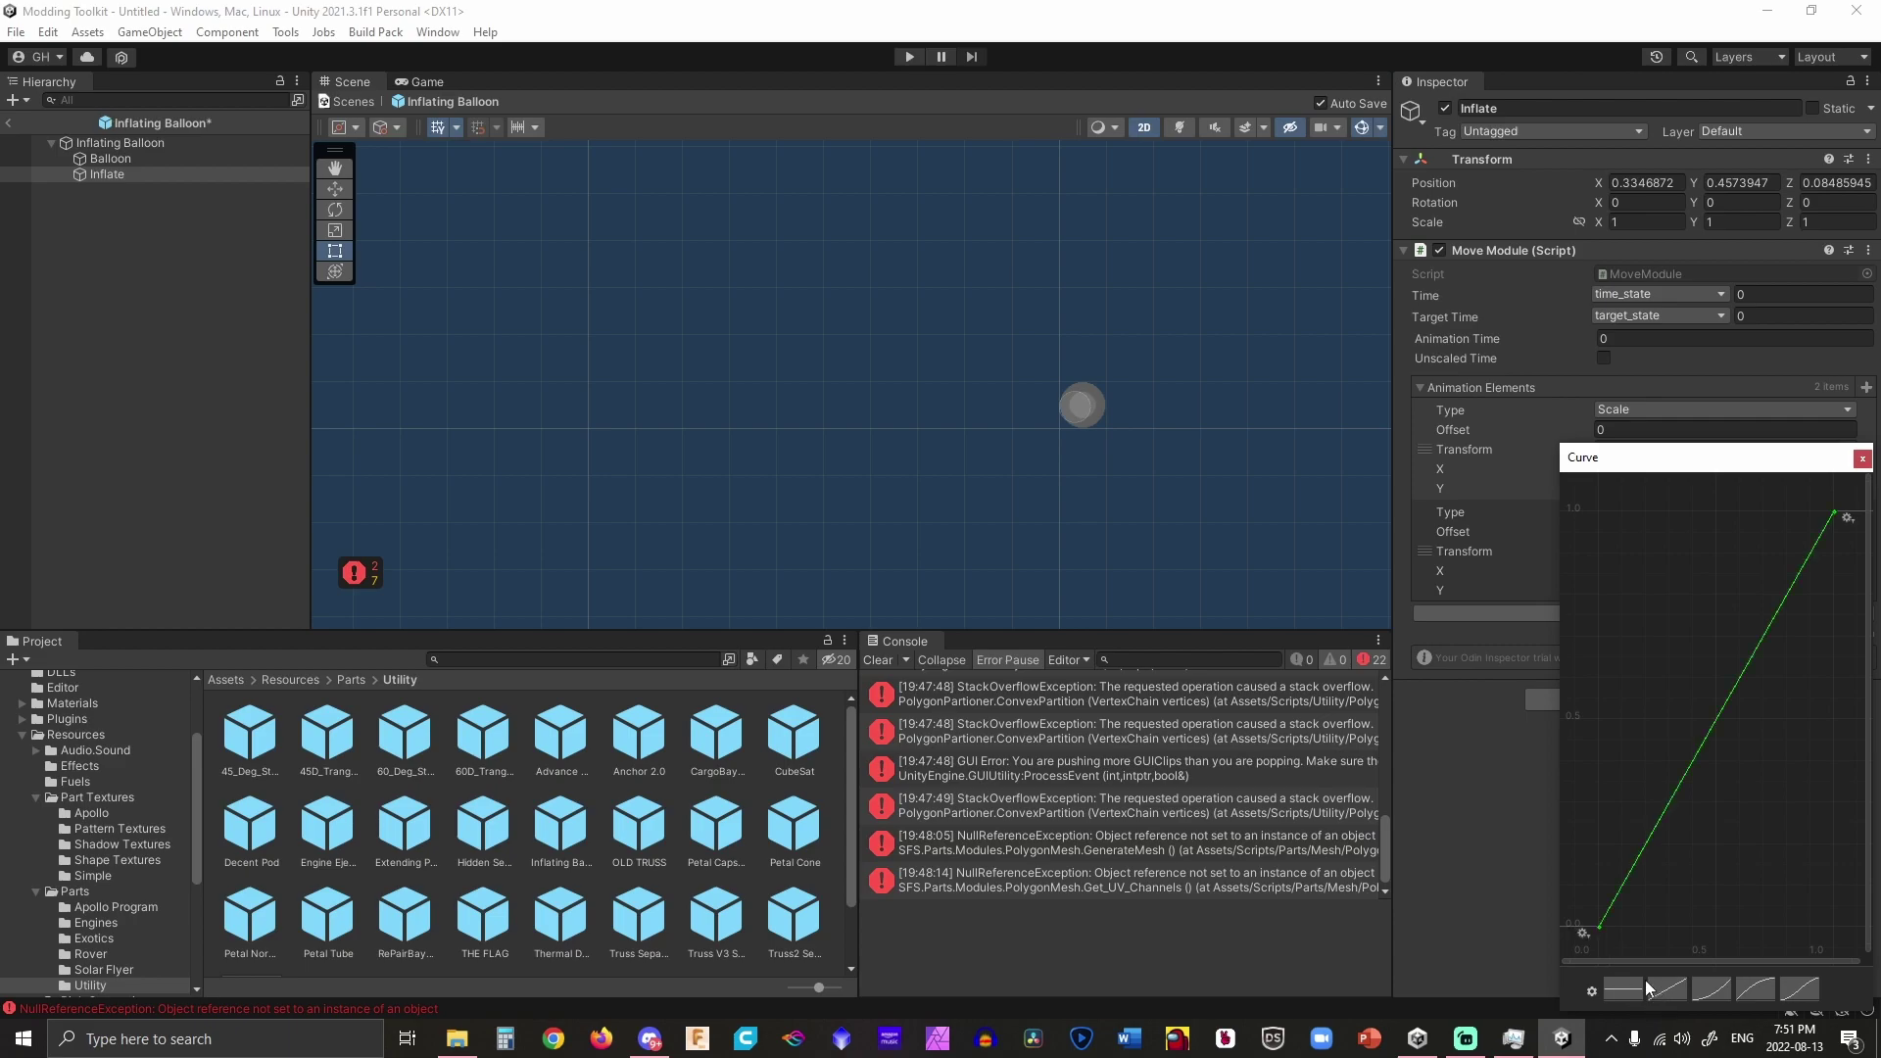
right_click(1834, 513)
left_click(1826, 542)
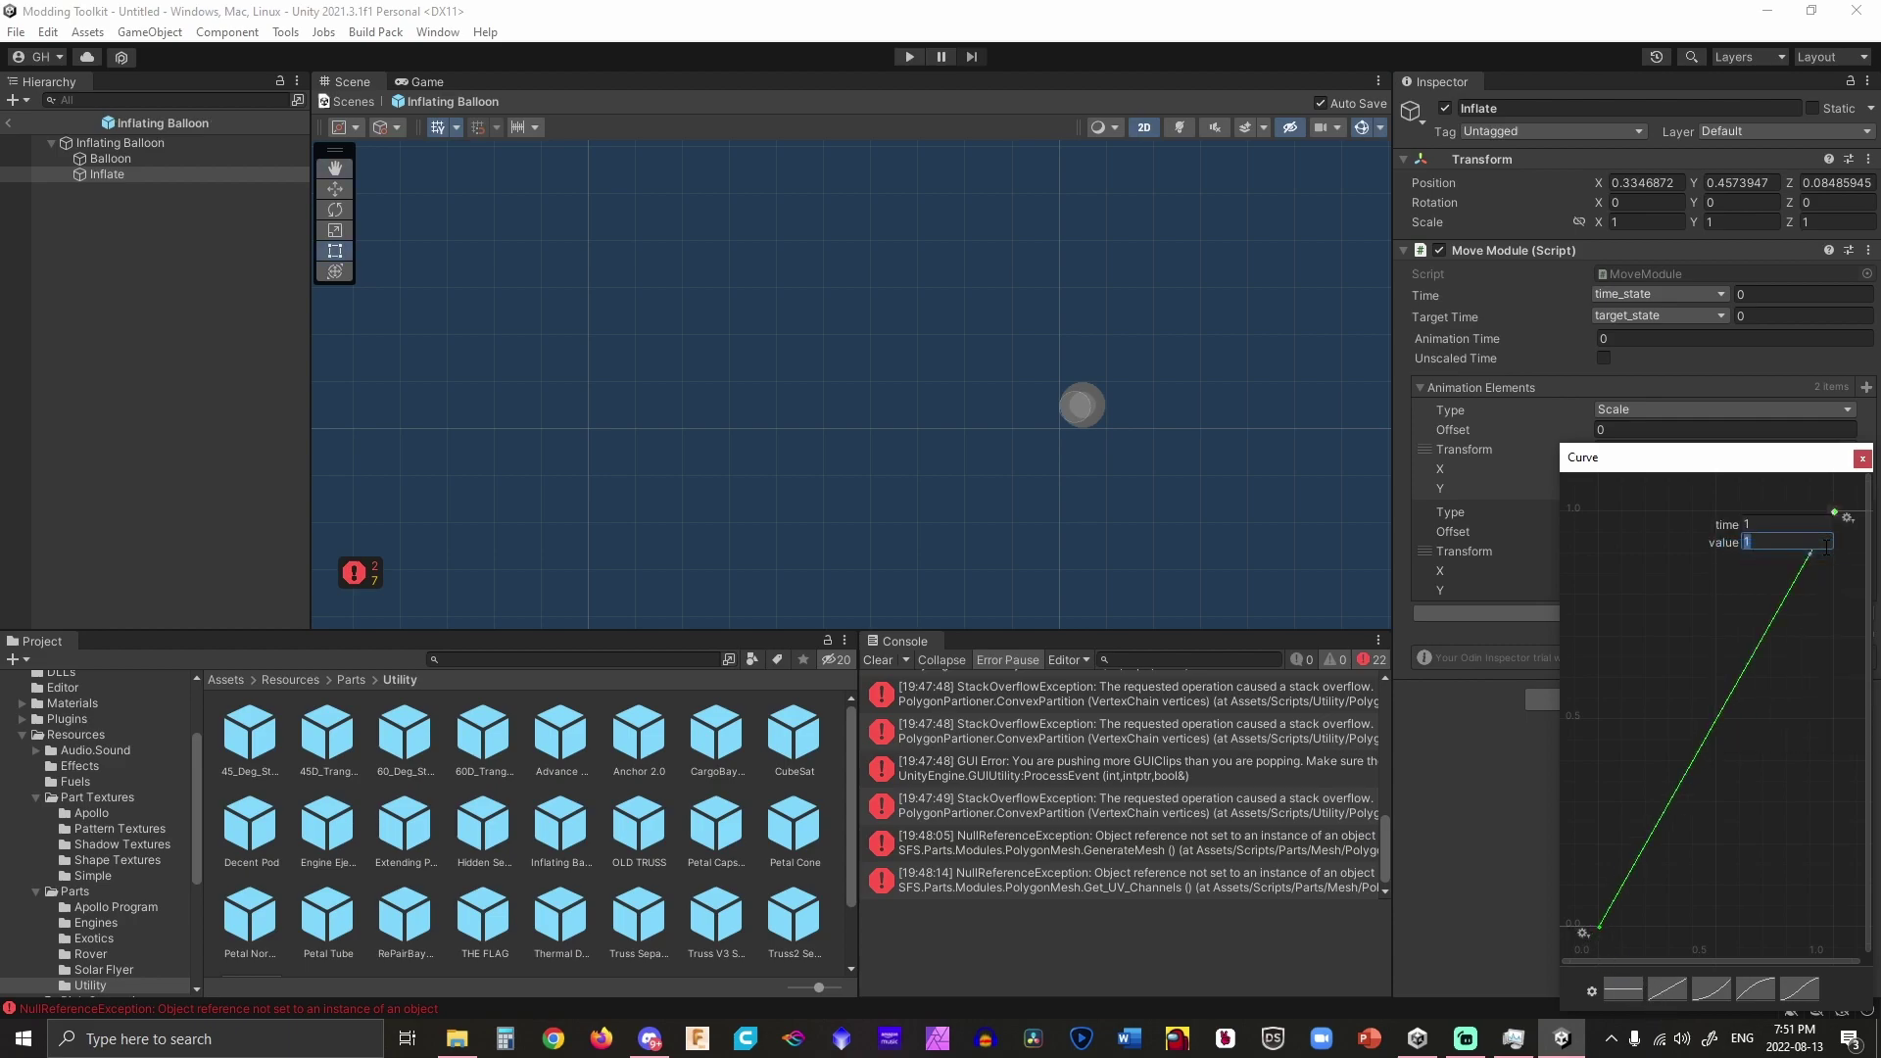
type("-2.5")
key("Return")
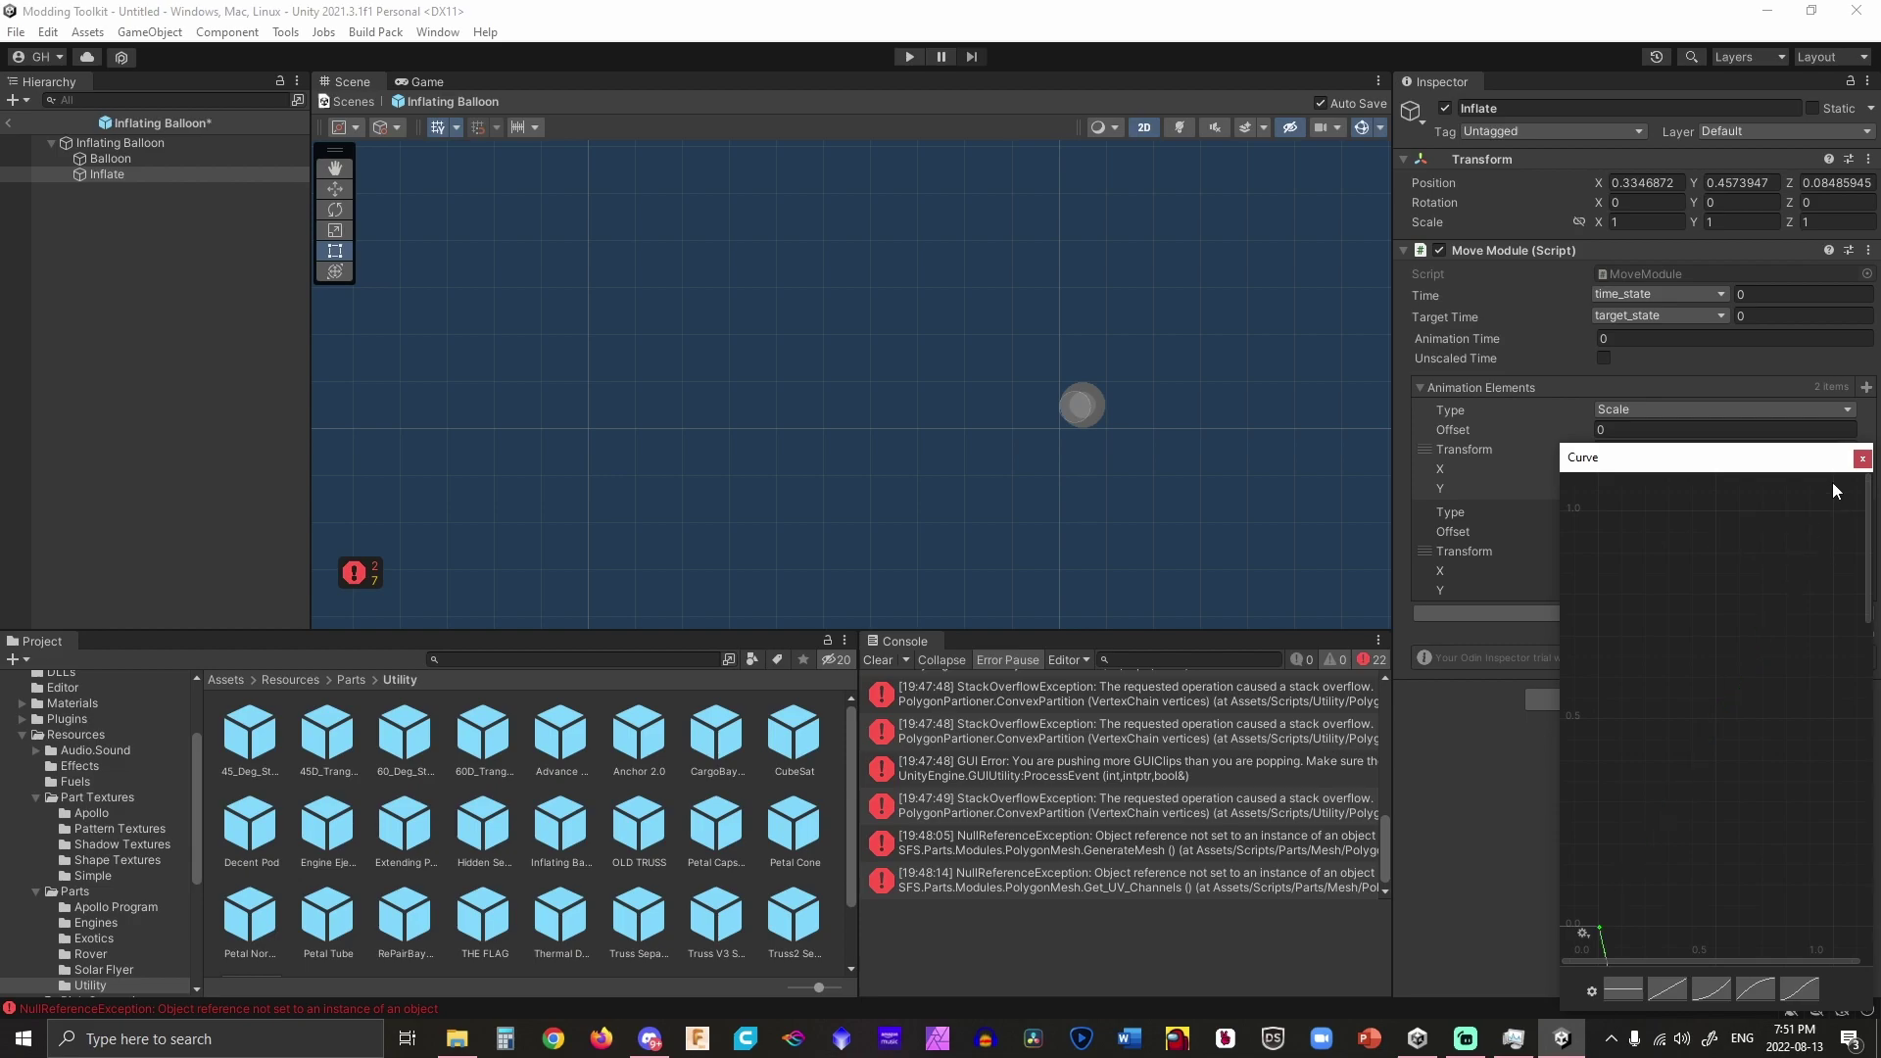
left_click(1861, 459)
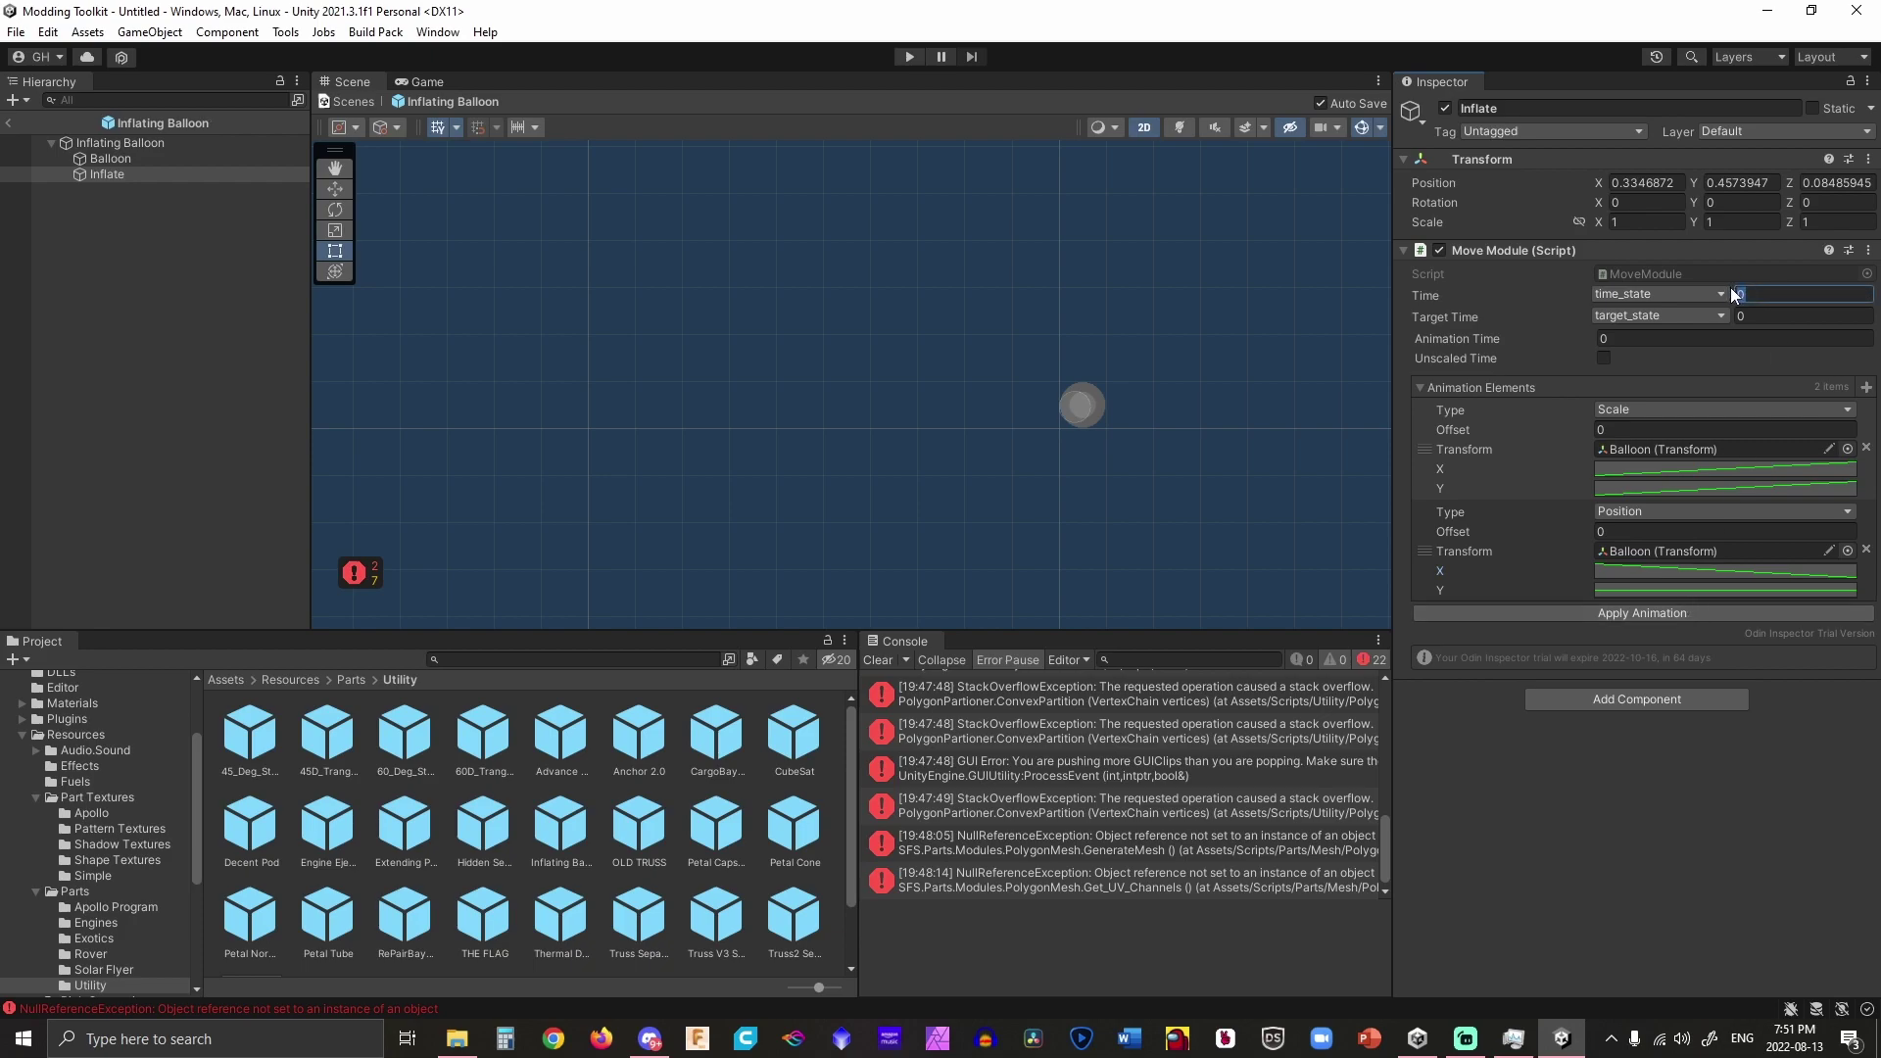
Preview at Time 1, confirm the Position Y curve's first and last key values, and reapply.
type("1")
left_click(1640, 609)
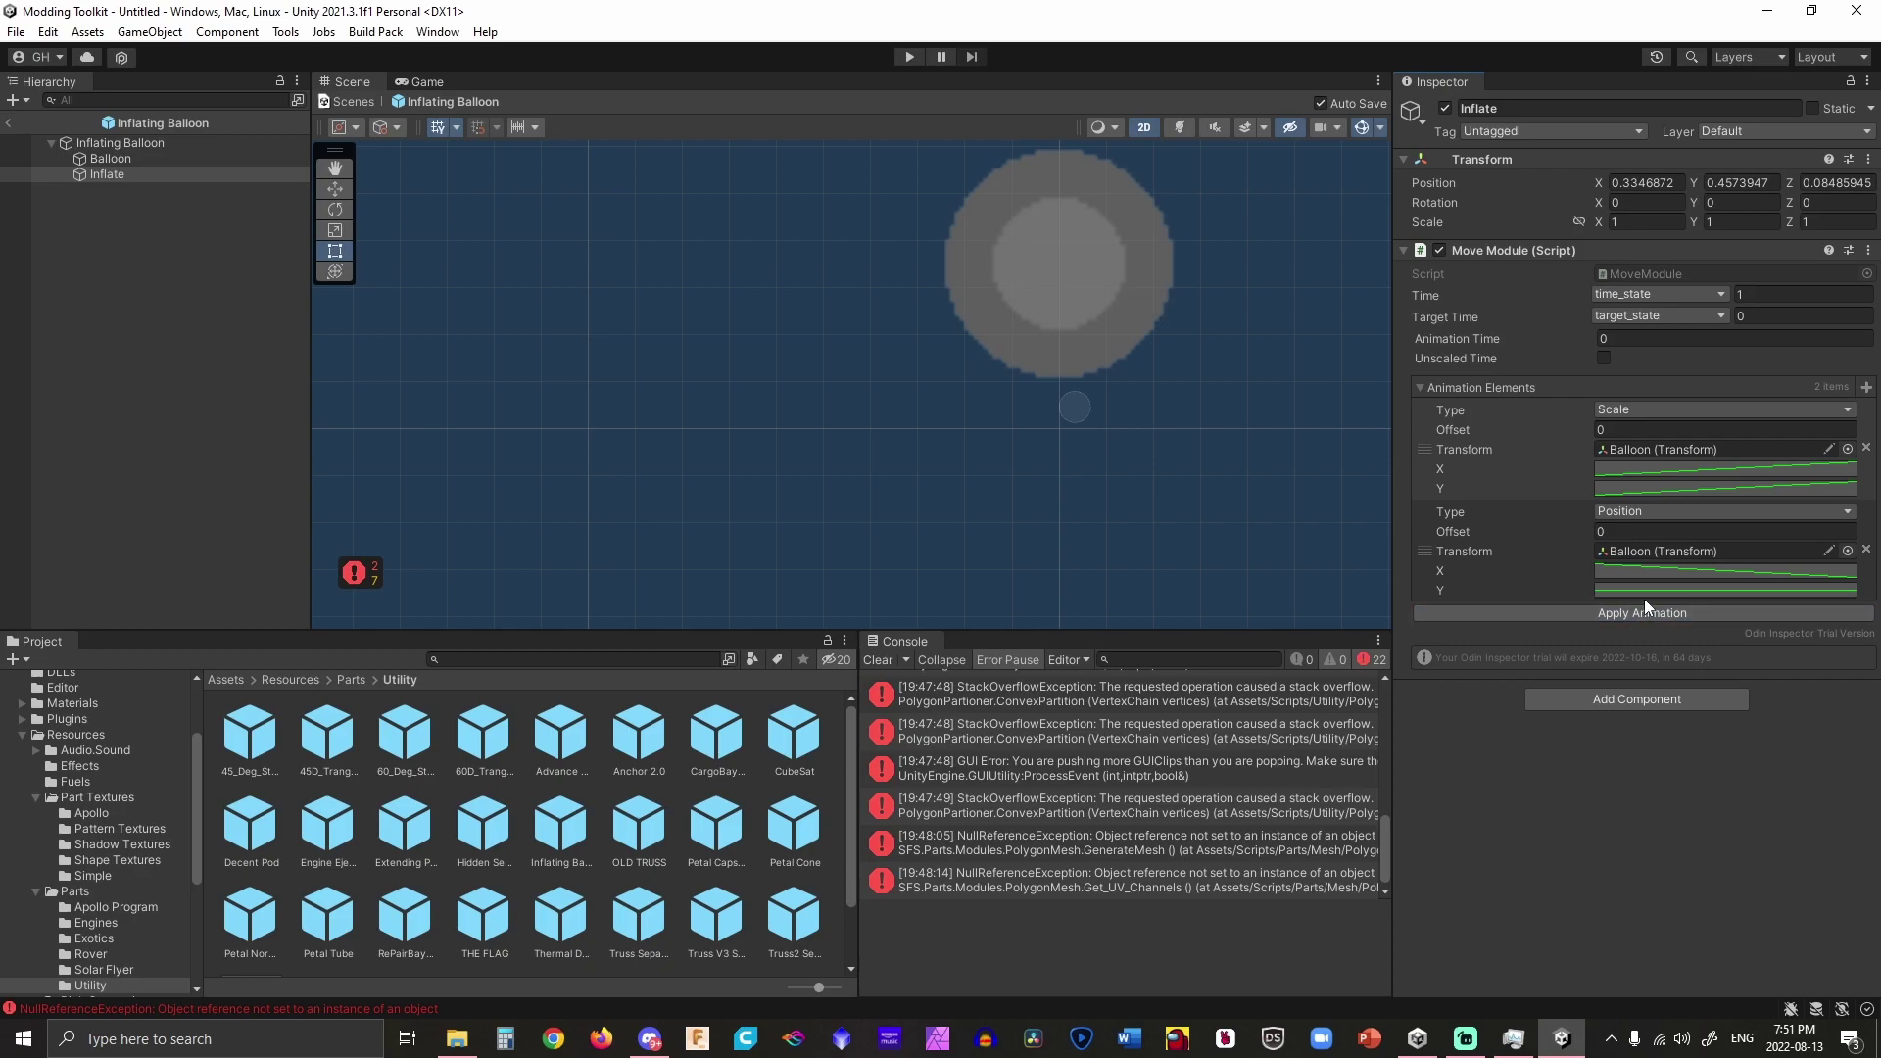
left_click(1644, 590)
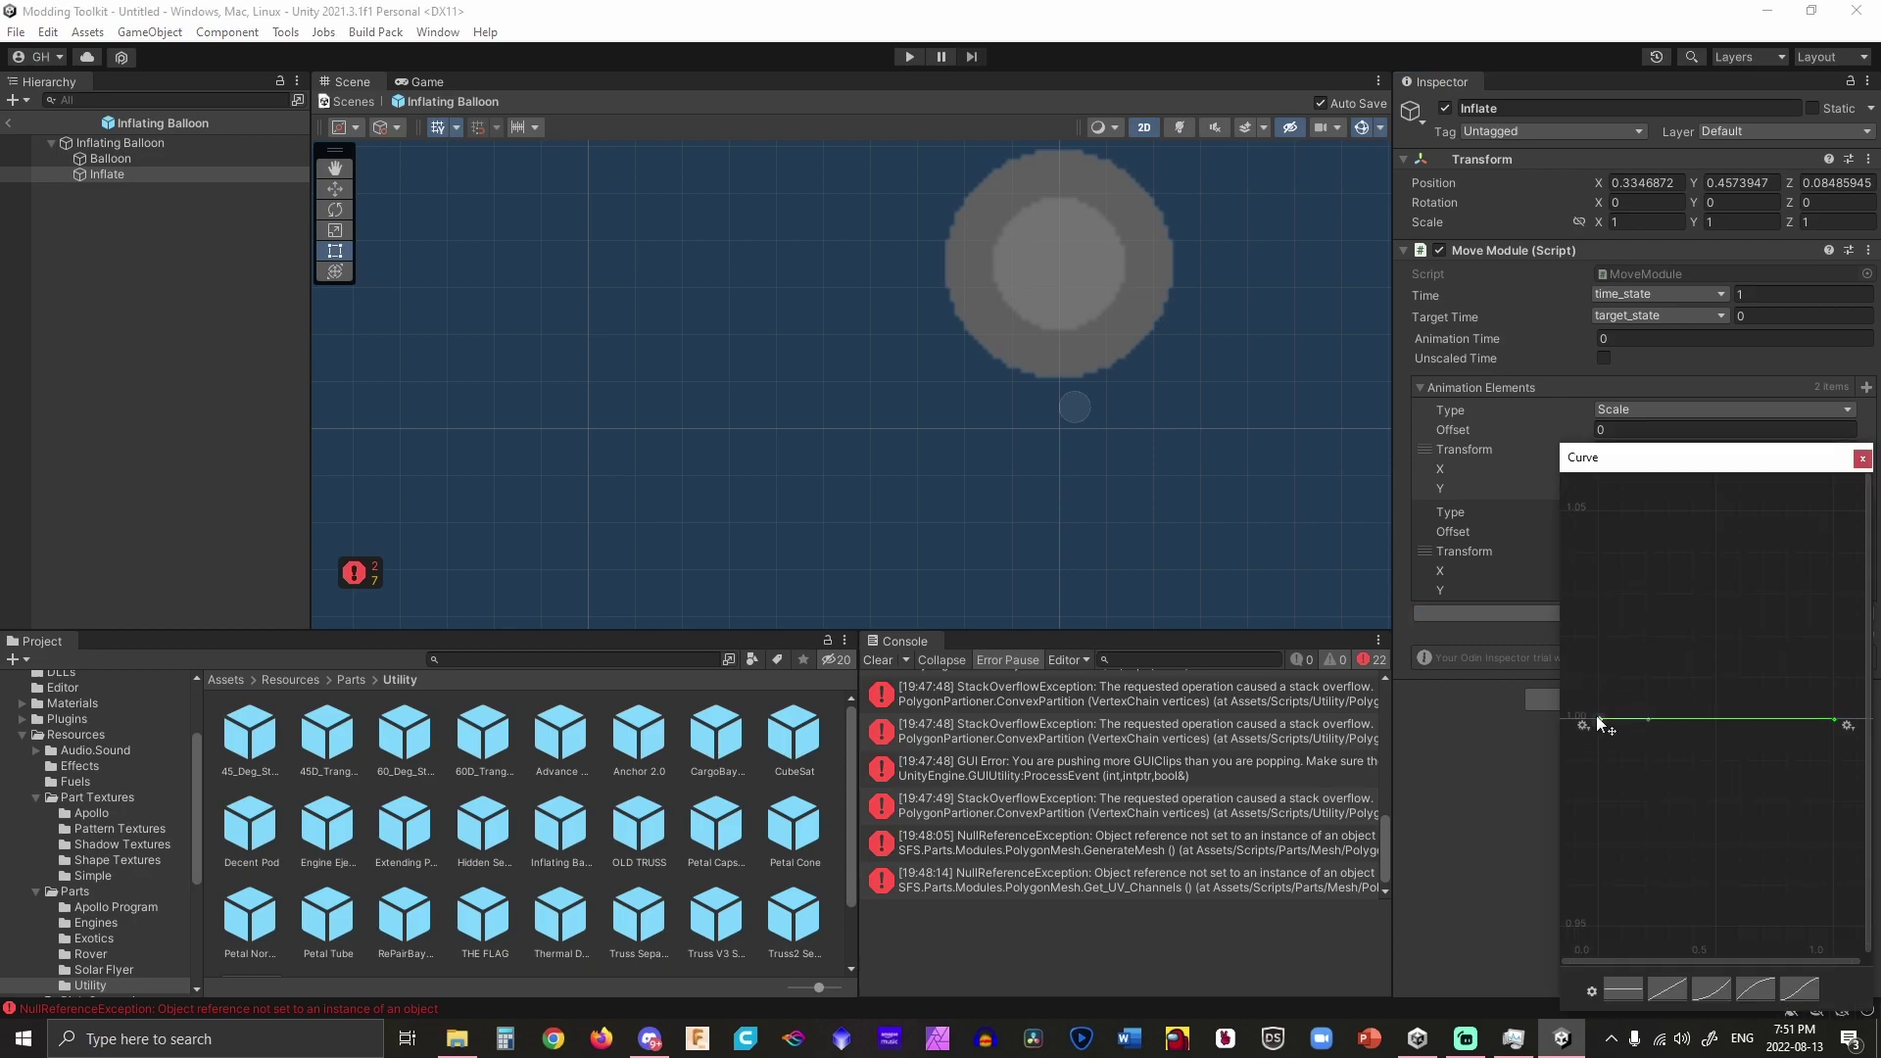
right_click(1597, 720)
left_click(1630, 758)
key("Return")
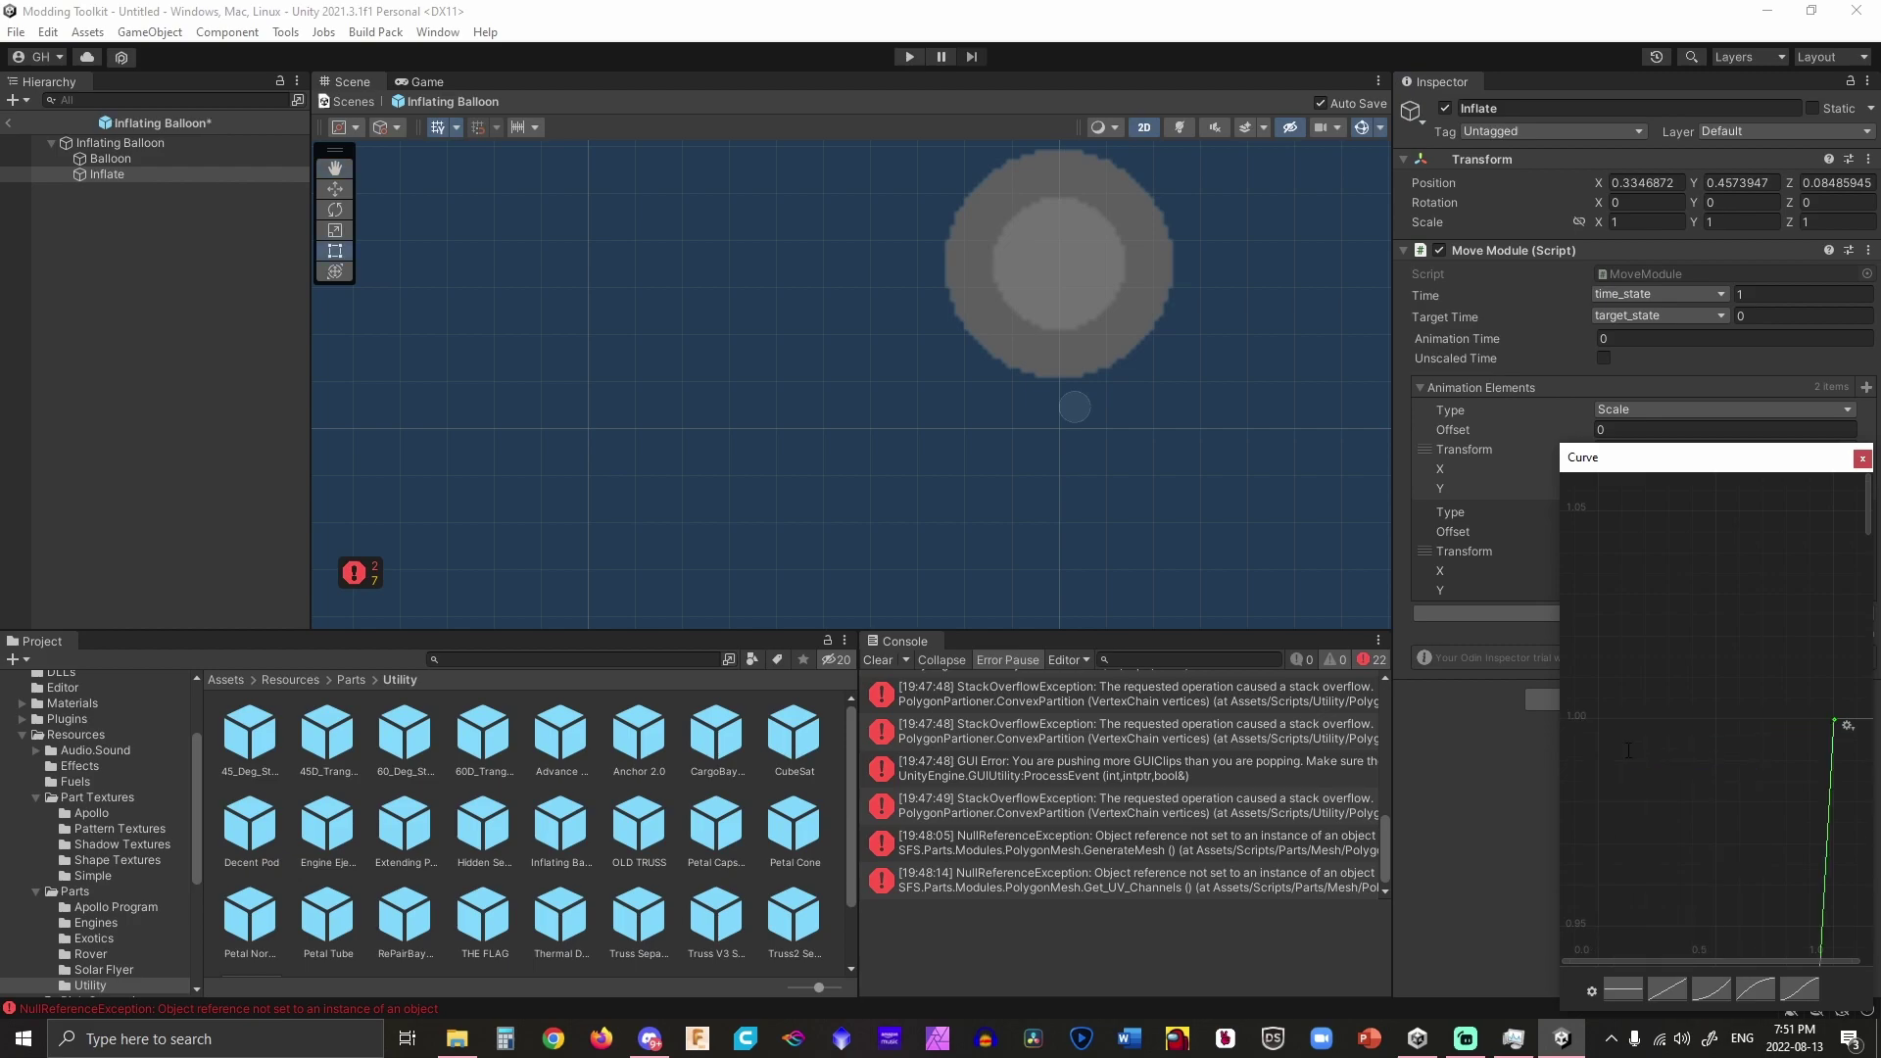
right_click(1831, 724)
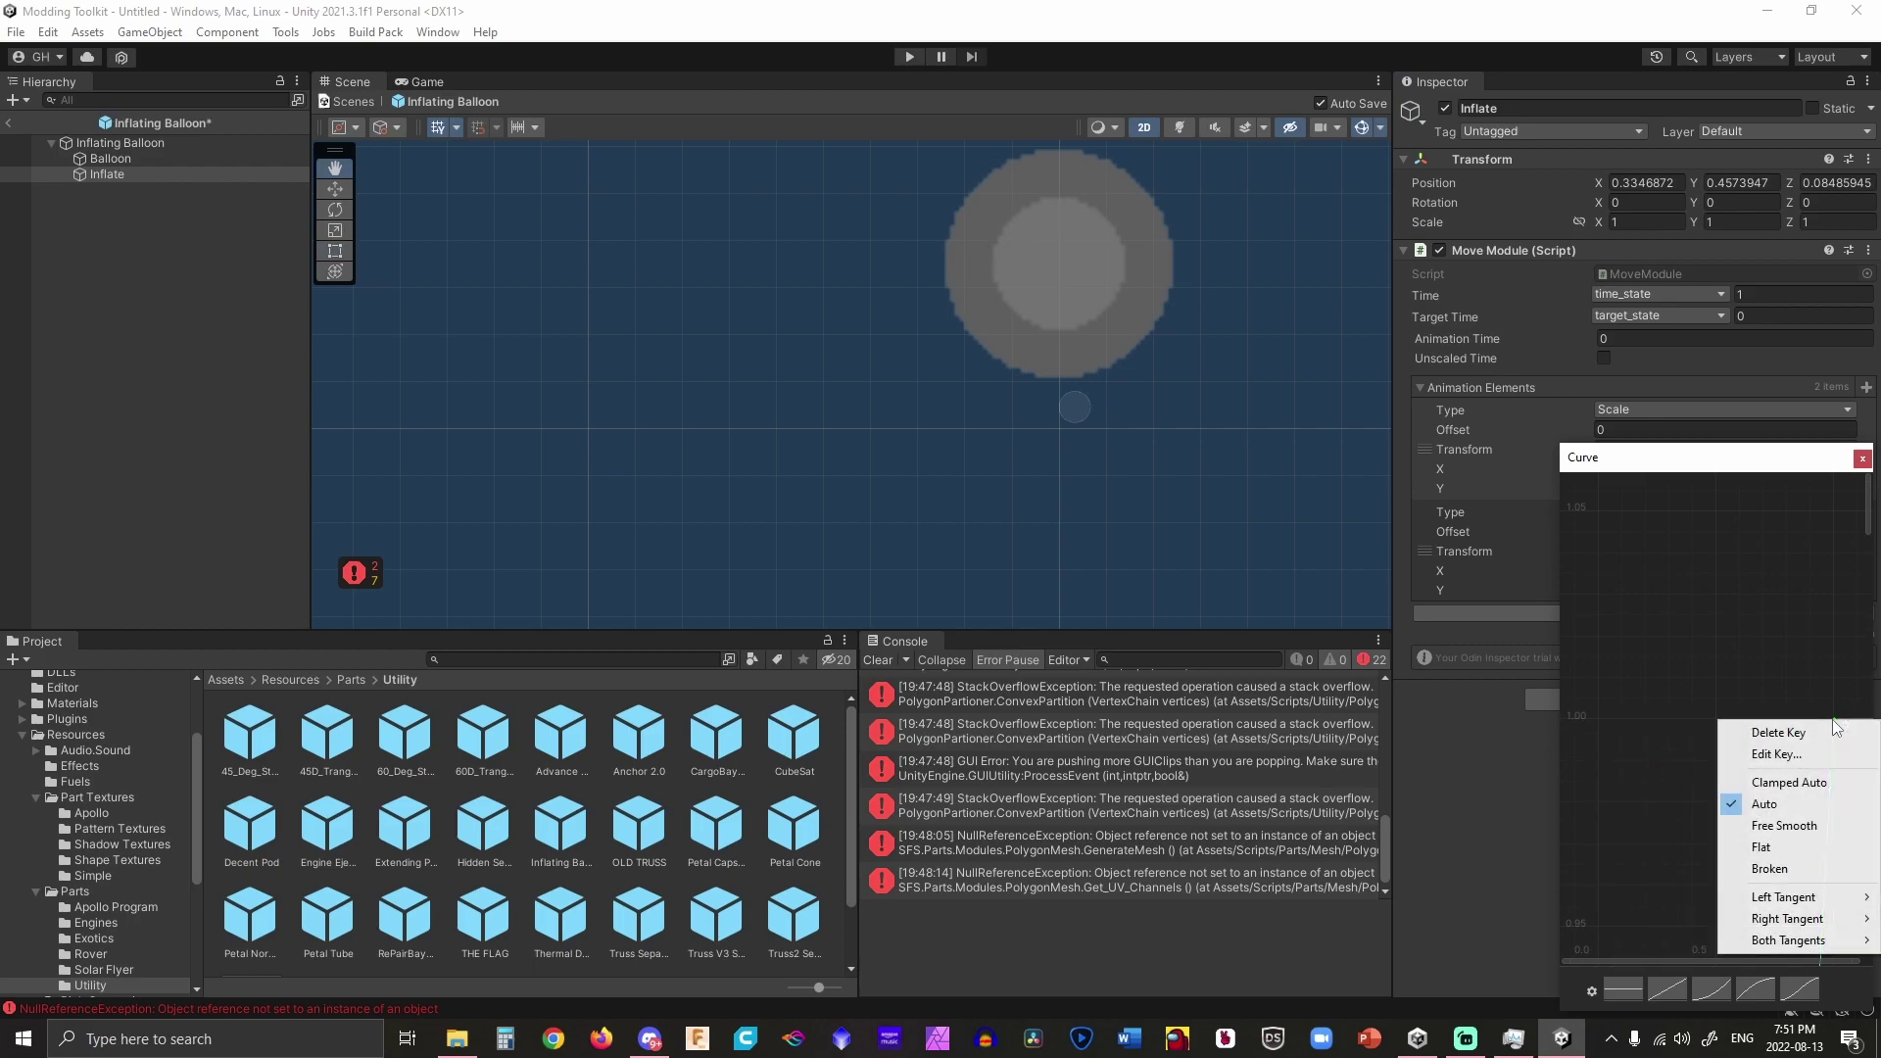
left_click(1785, 758)
key("Return")
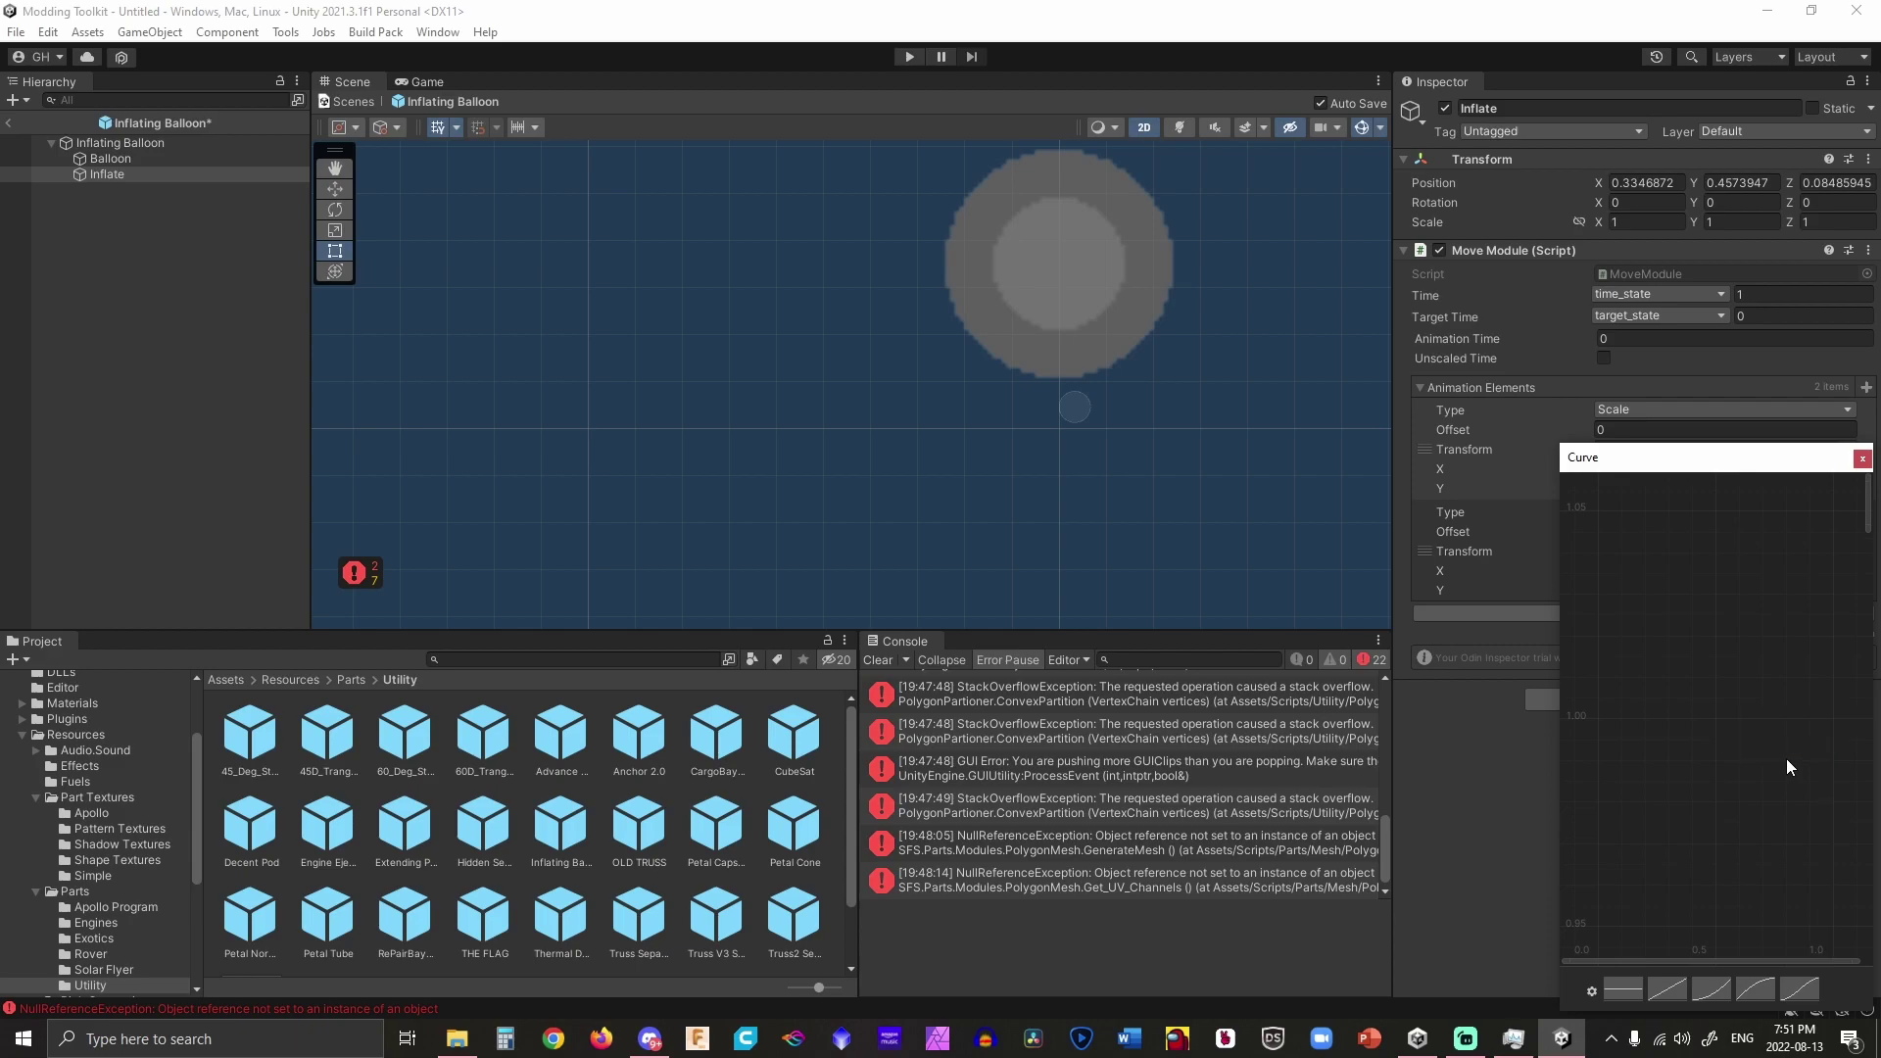
left_click(1862, 458)
left_click(1642, 613)
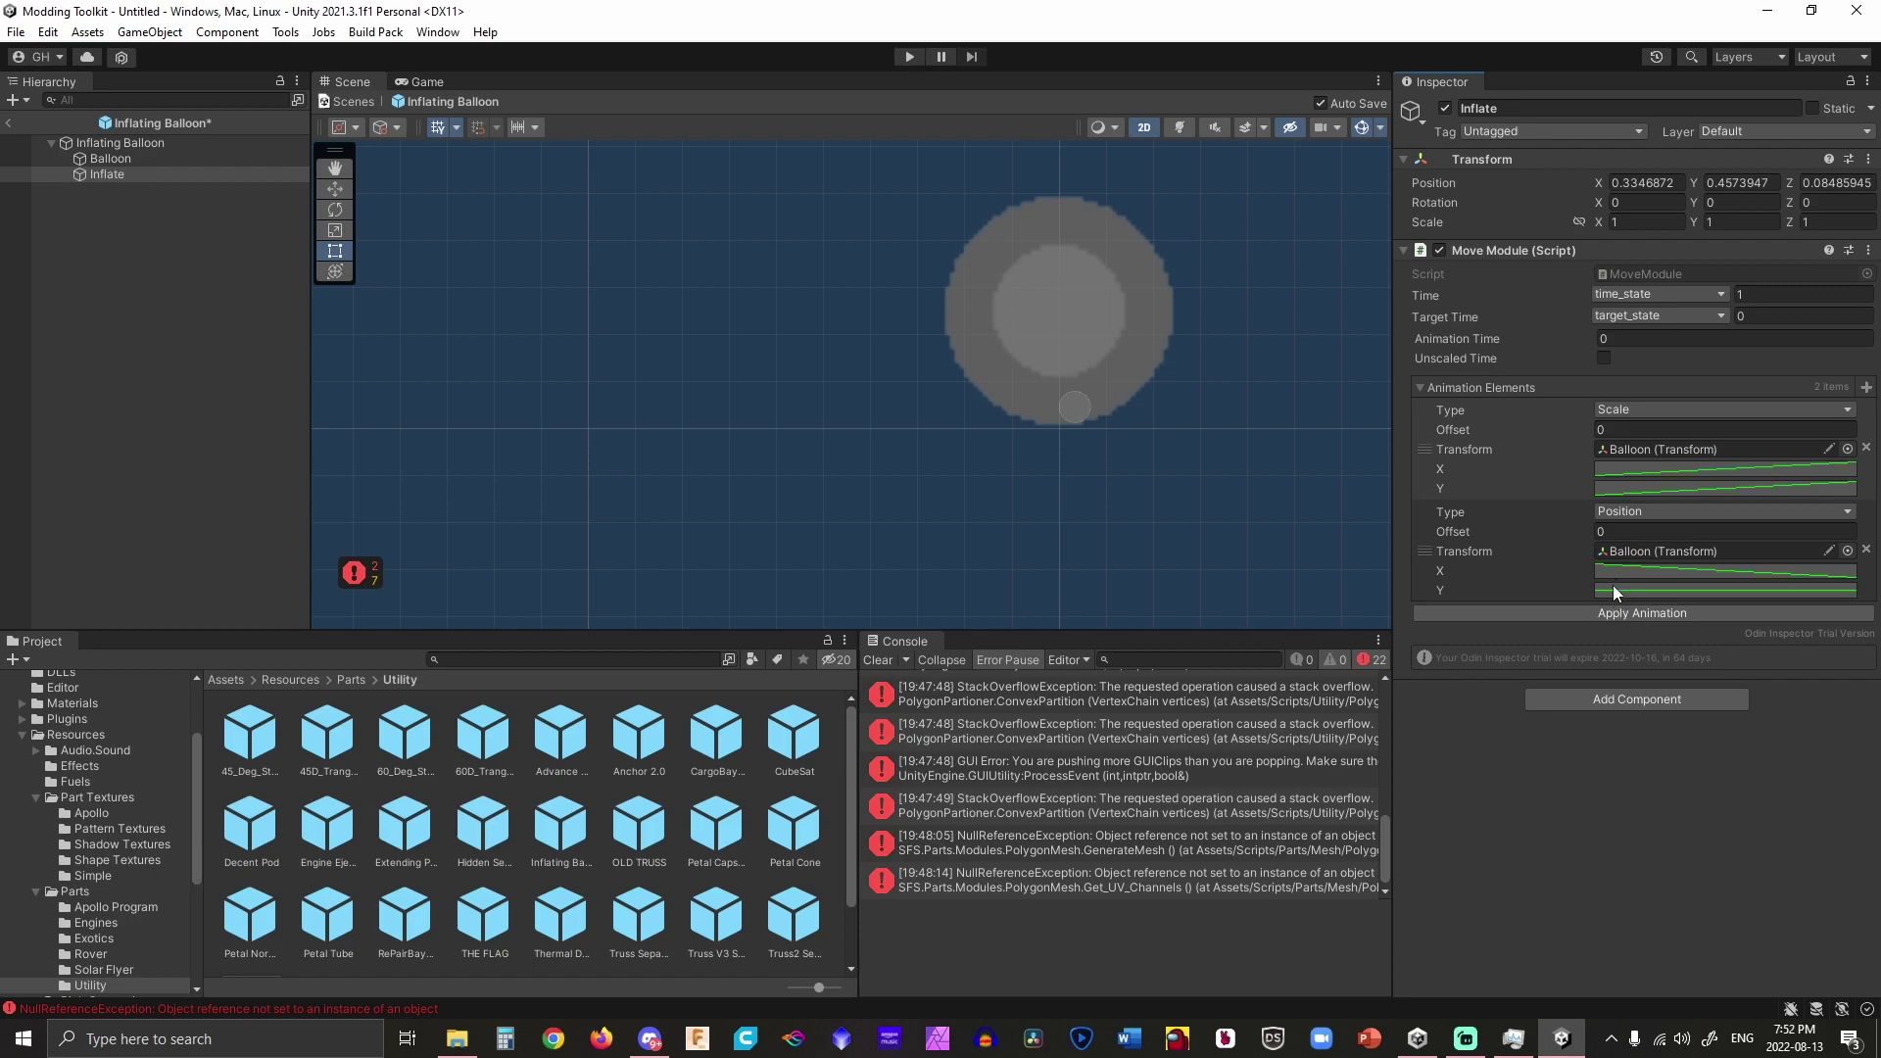
Set the Position X curve's first key to -1.
left_click(1612, 574)
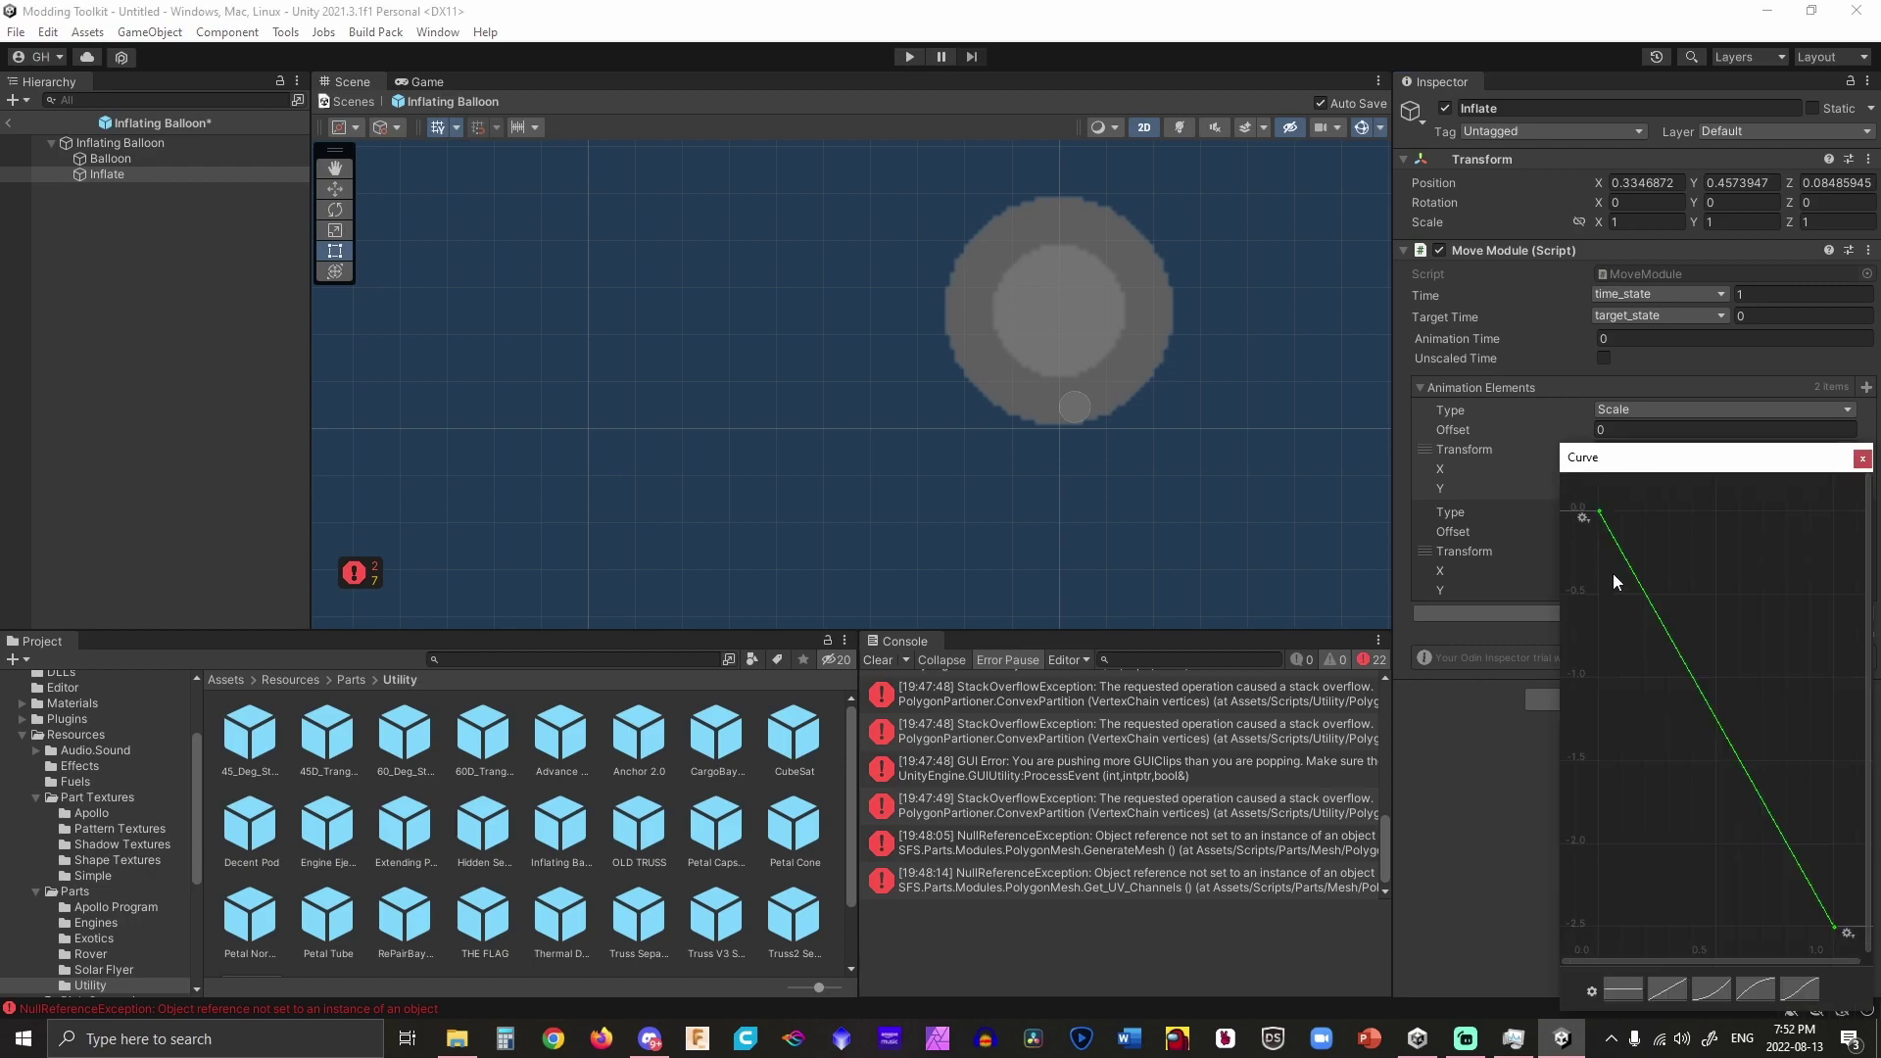
right_click(1600, 512)
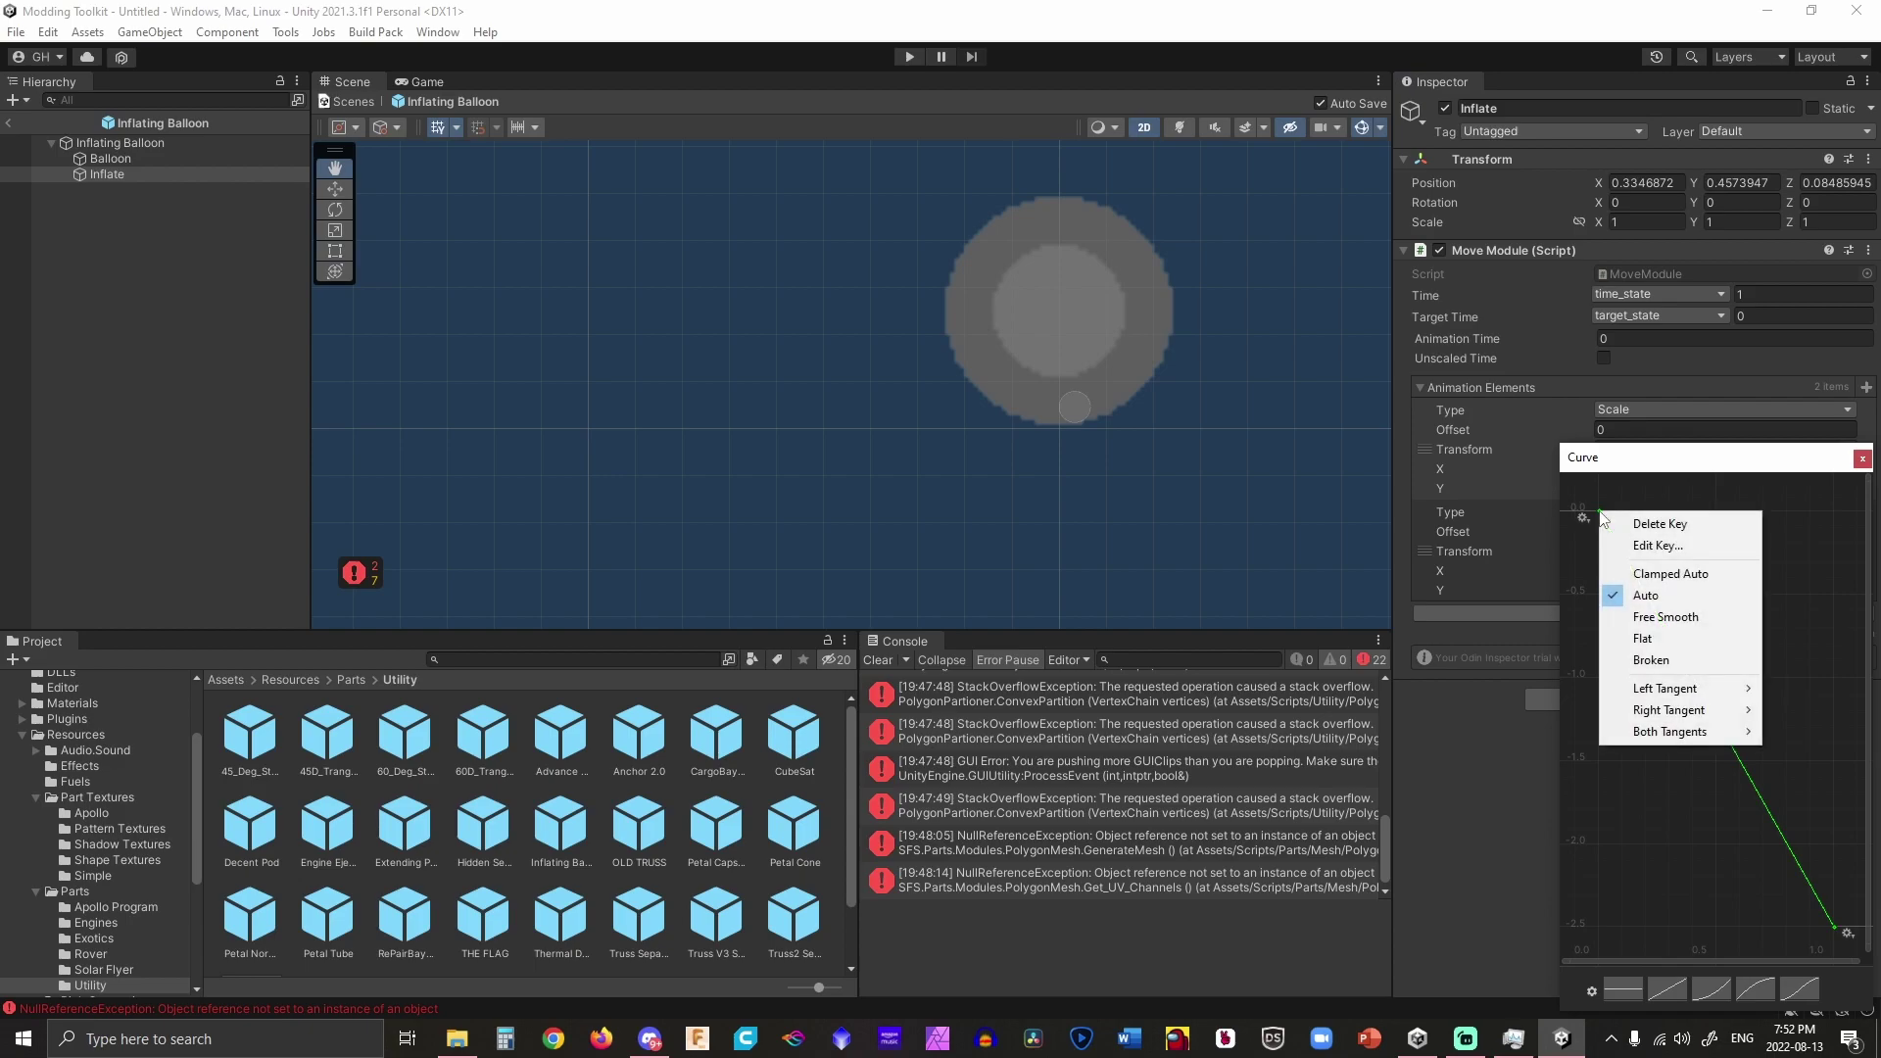
left_click(1636, 546)
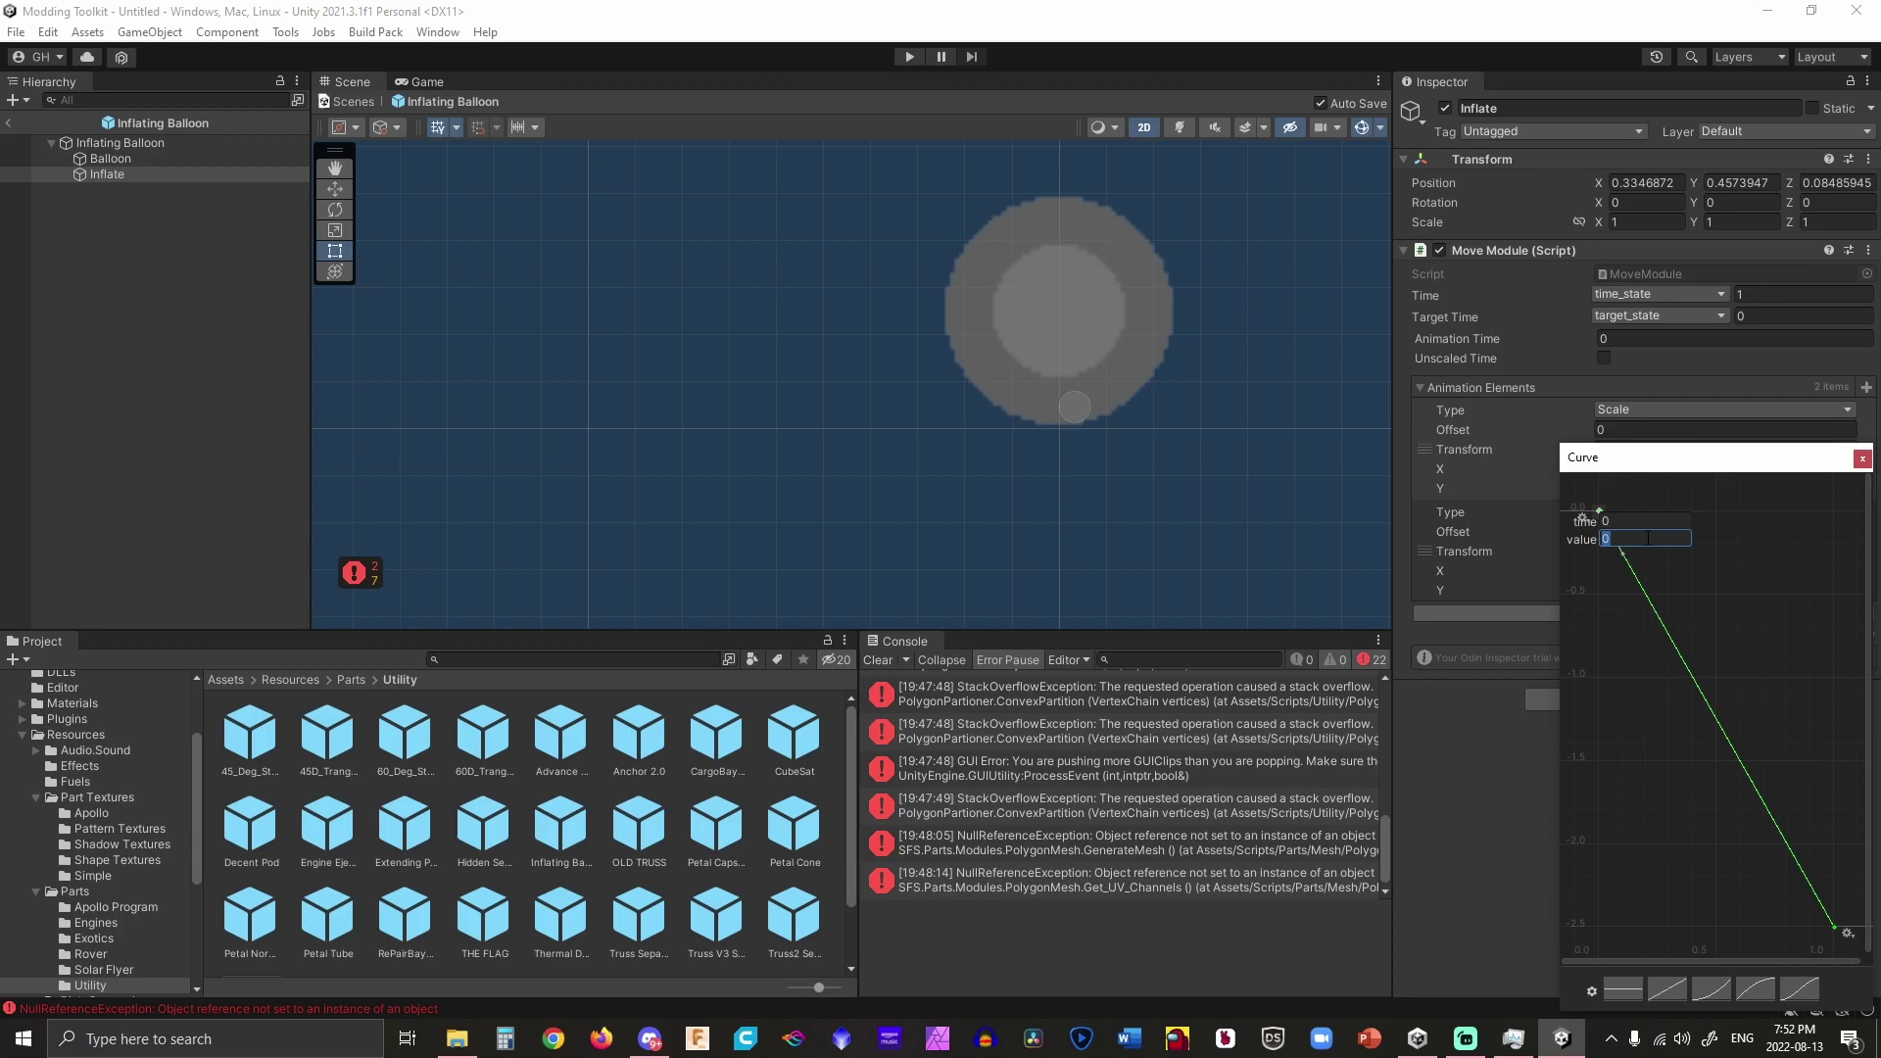
type("-1")
key("Return")
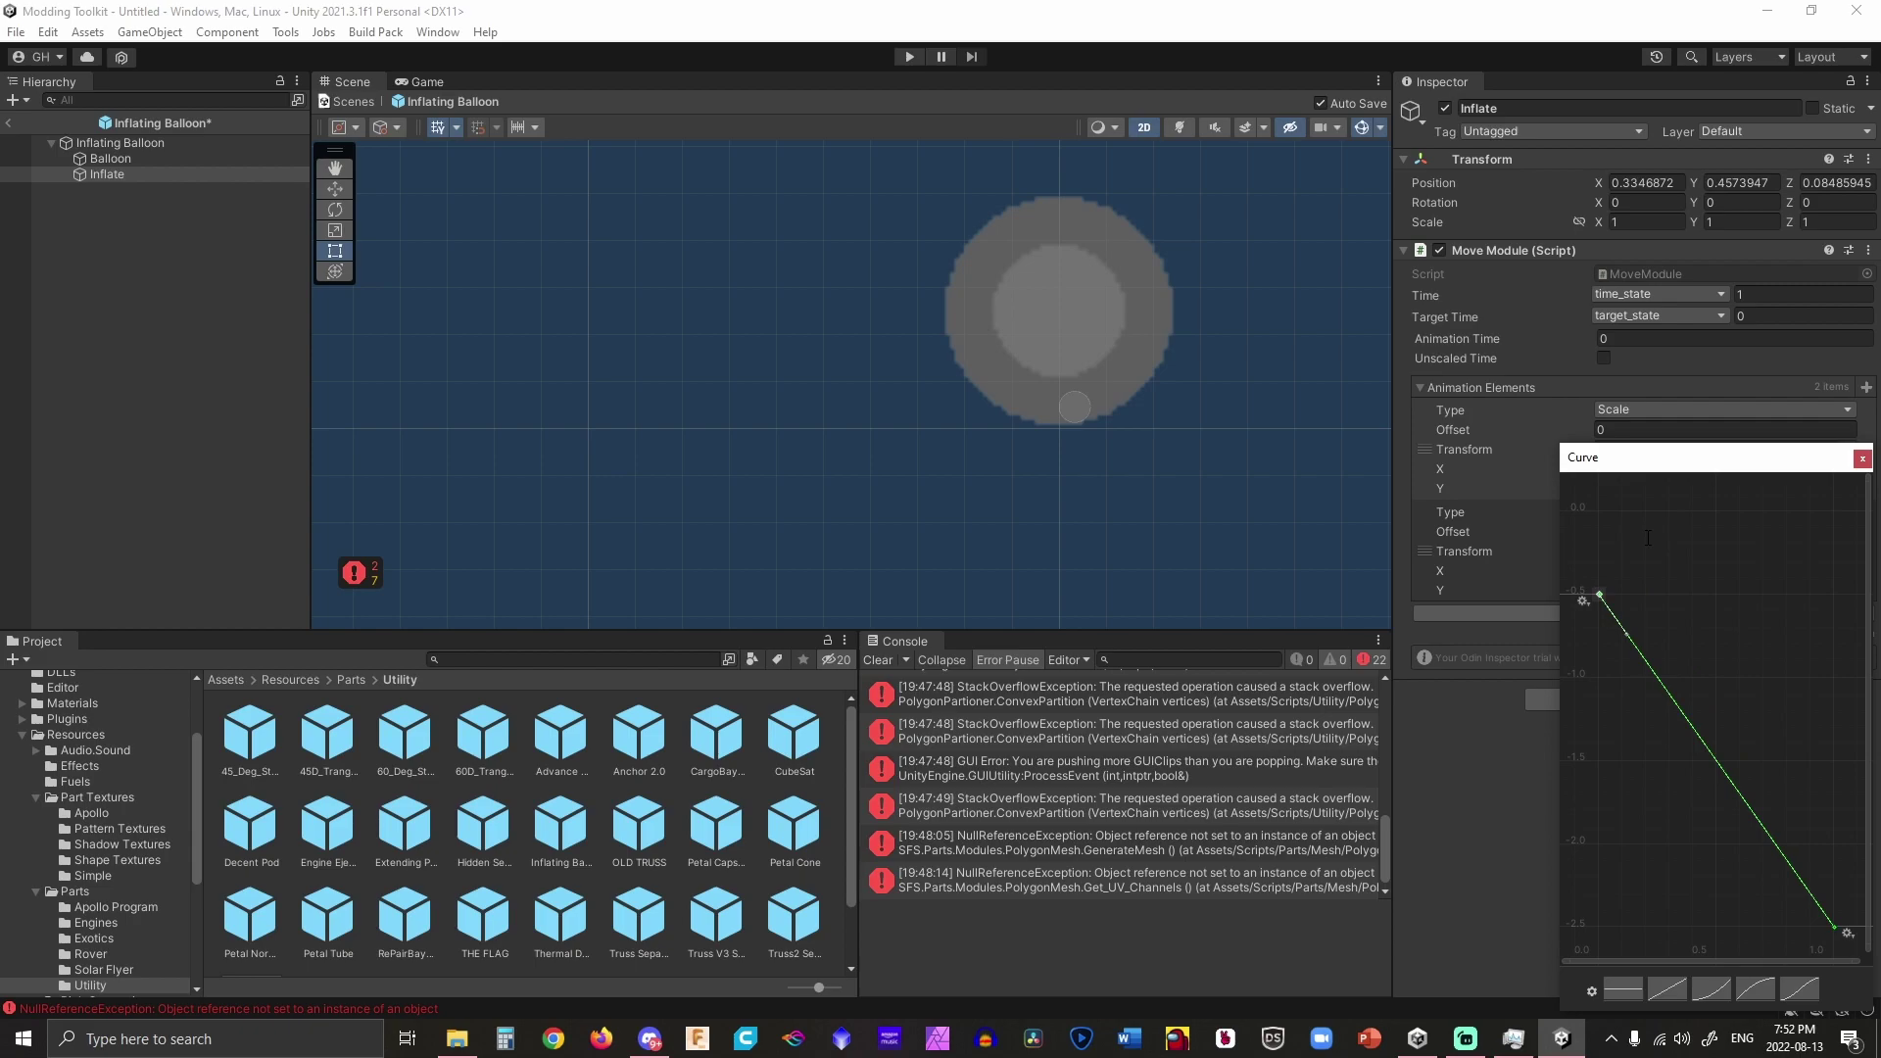
left_click(1862, 459)
Apply the animation at Time 0, then at Time 1 to check deflated and inflated states.
left_click(1785, 297)
type("0")
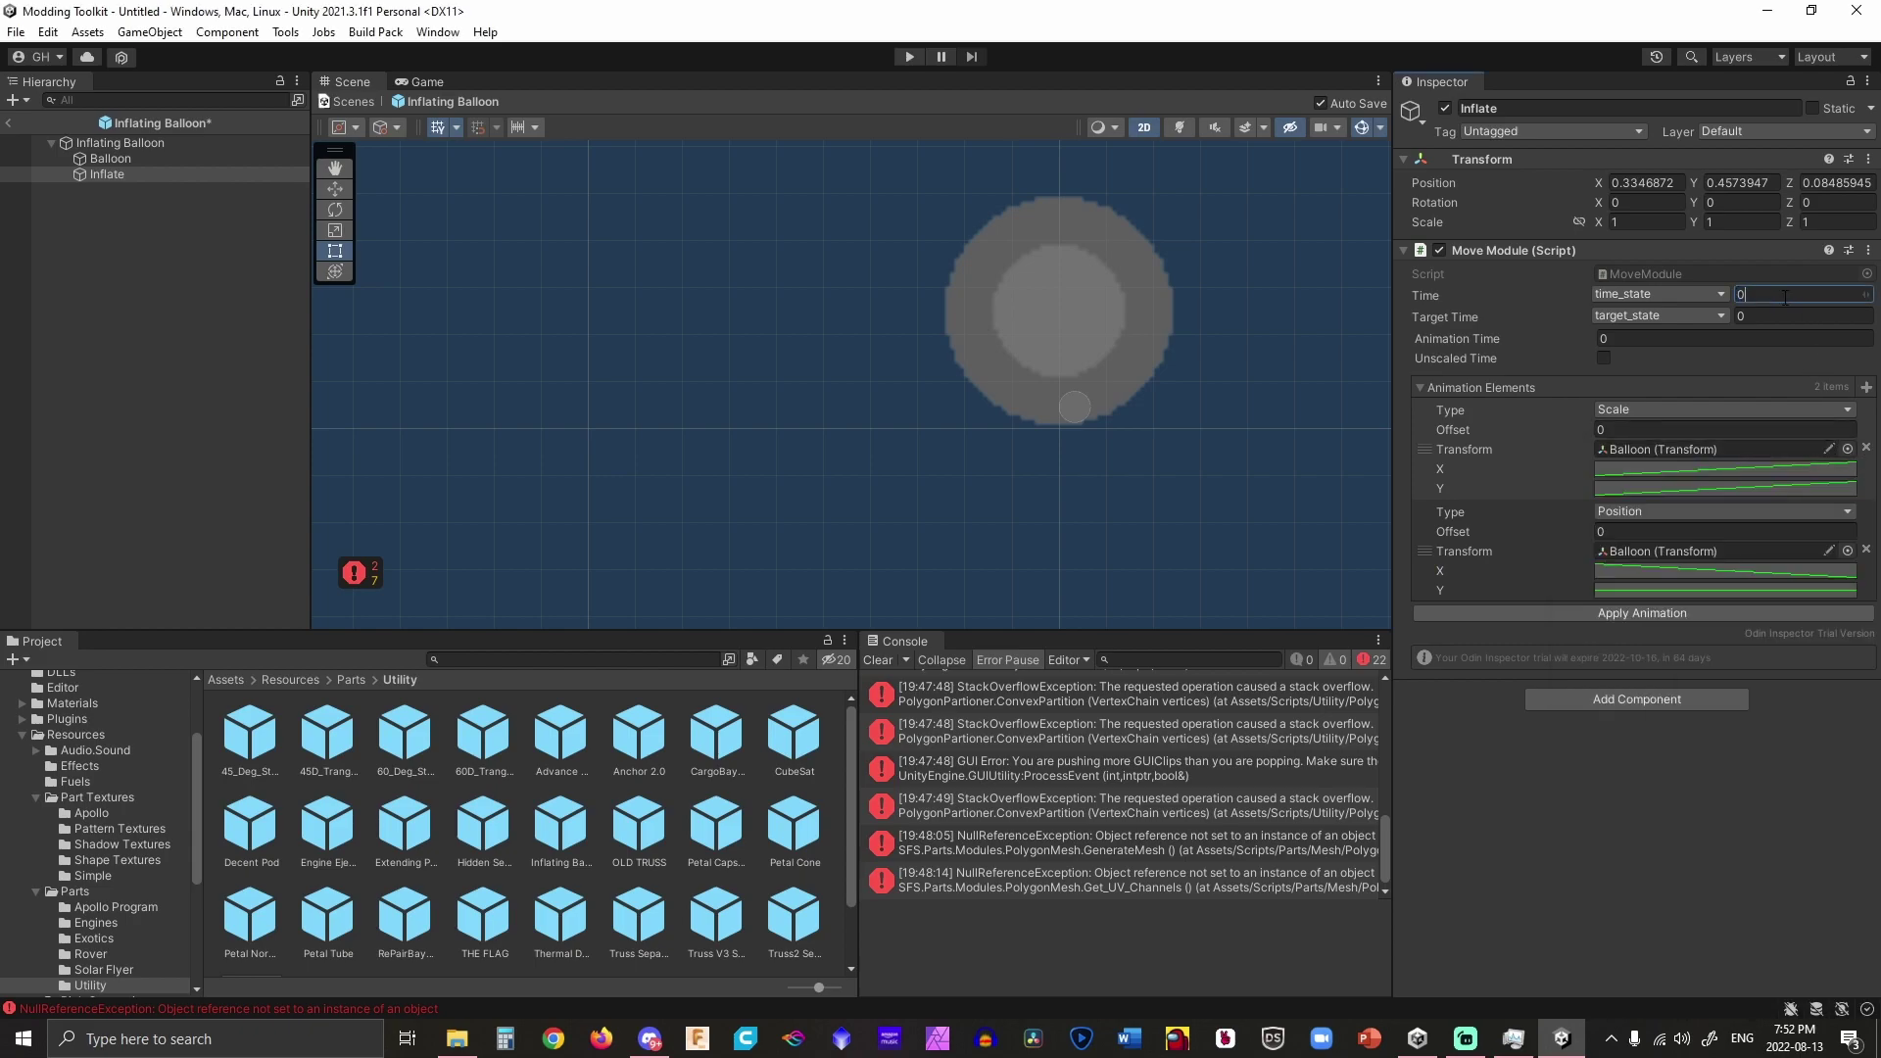
left_click(1630, 613)
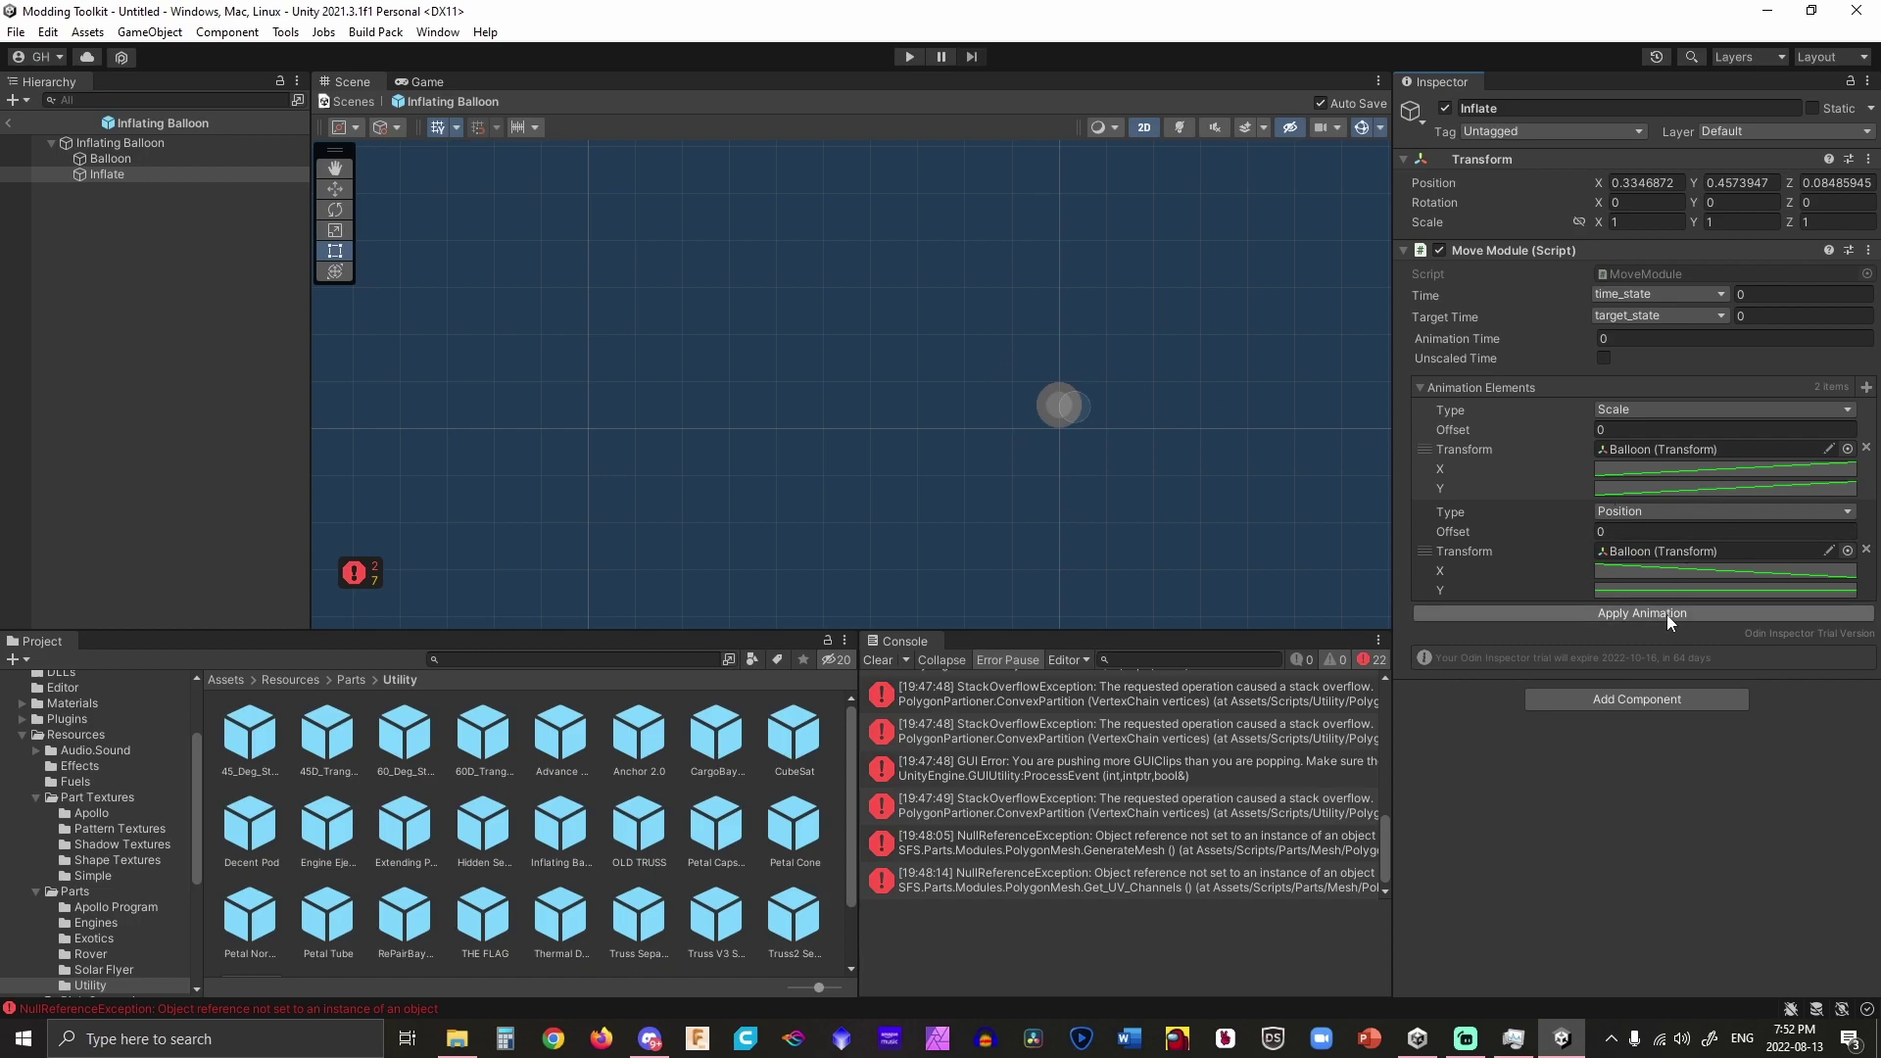
left_click(1734, 294)
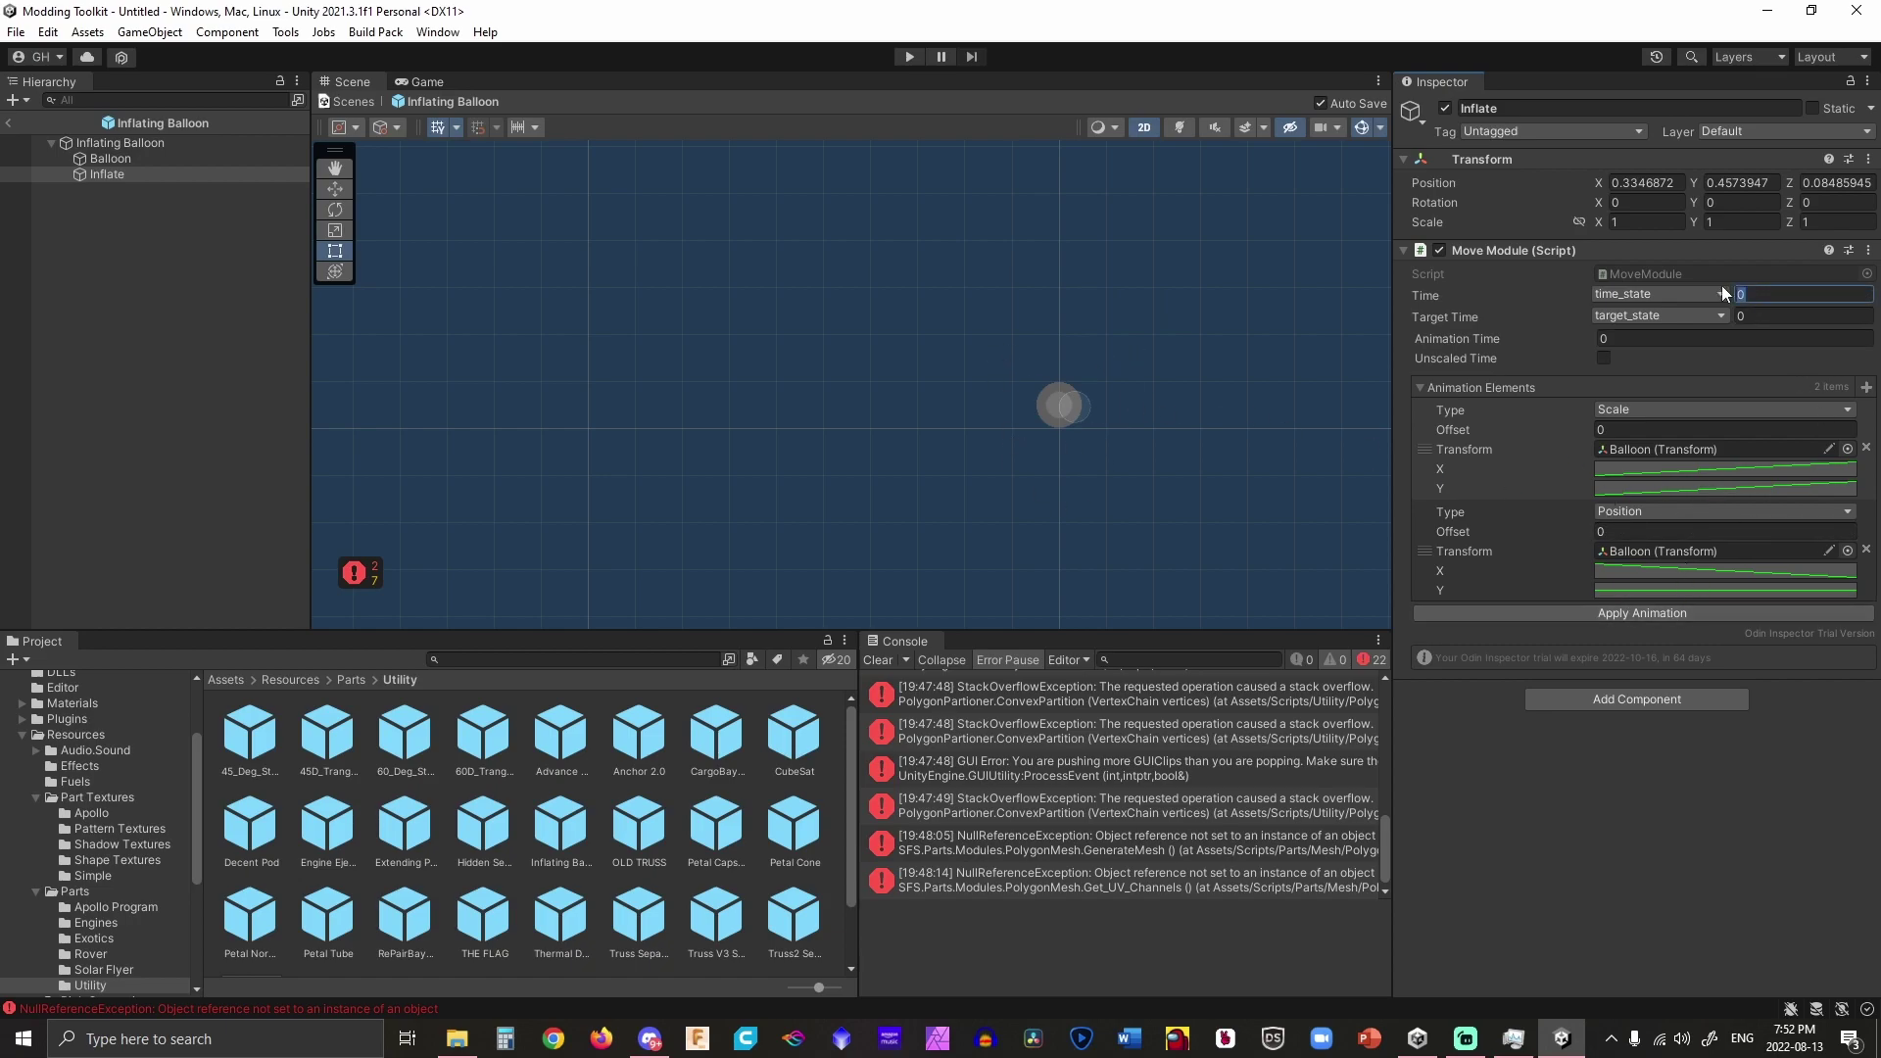
type("1")
left_click(1624, 611)
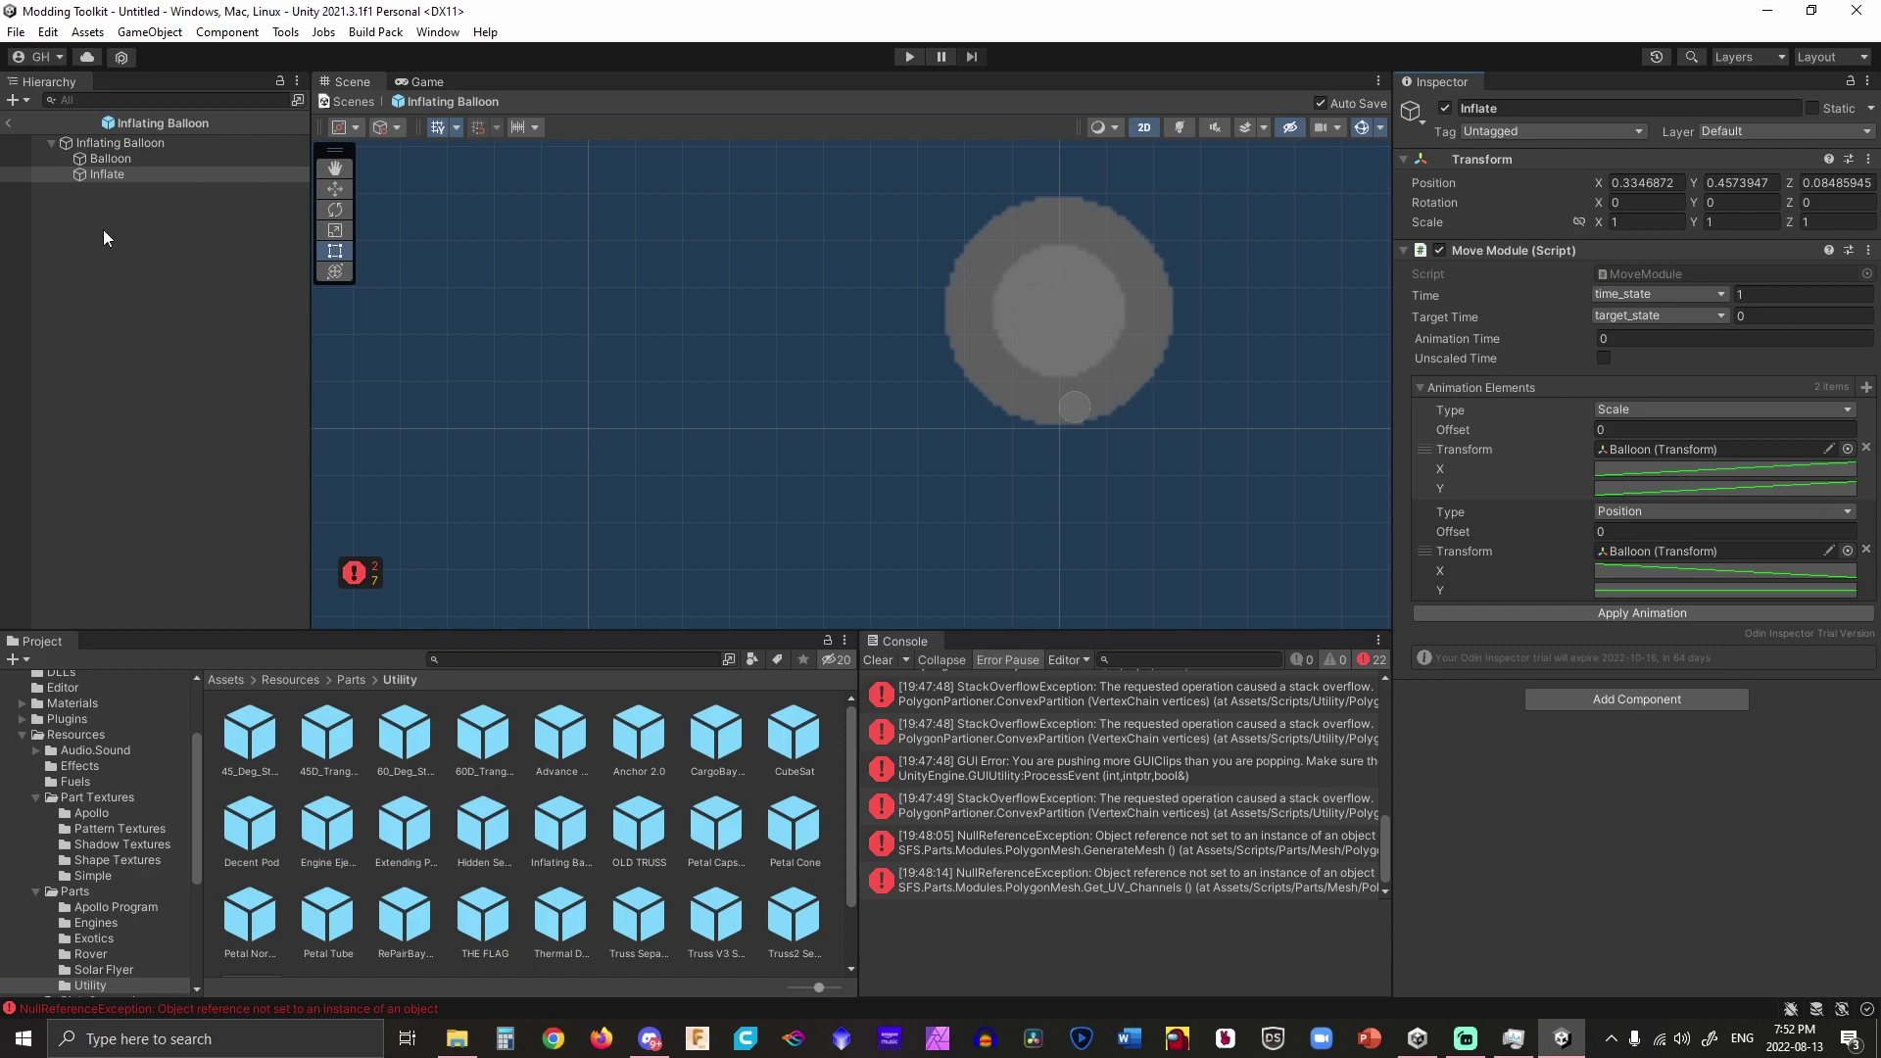
Create an empty object named Connection and move it beside Inflate under Inflating Balloon.
right_click(127, 174)
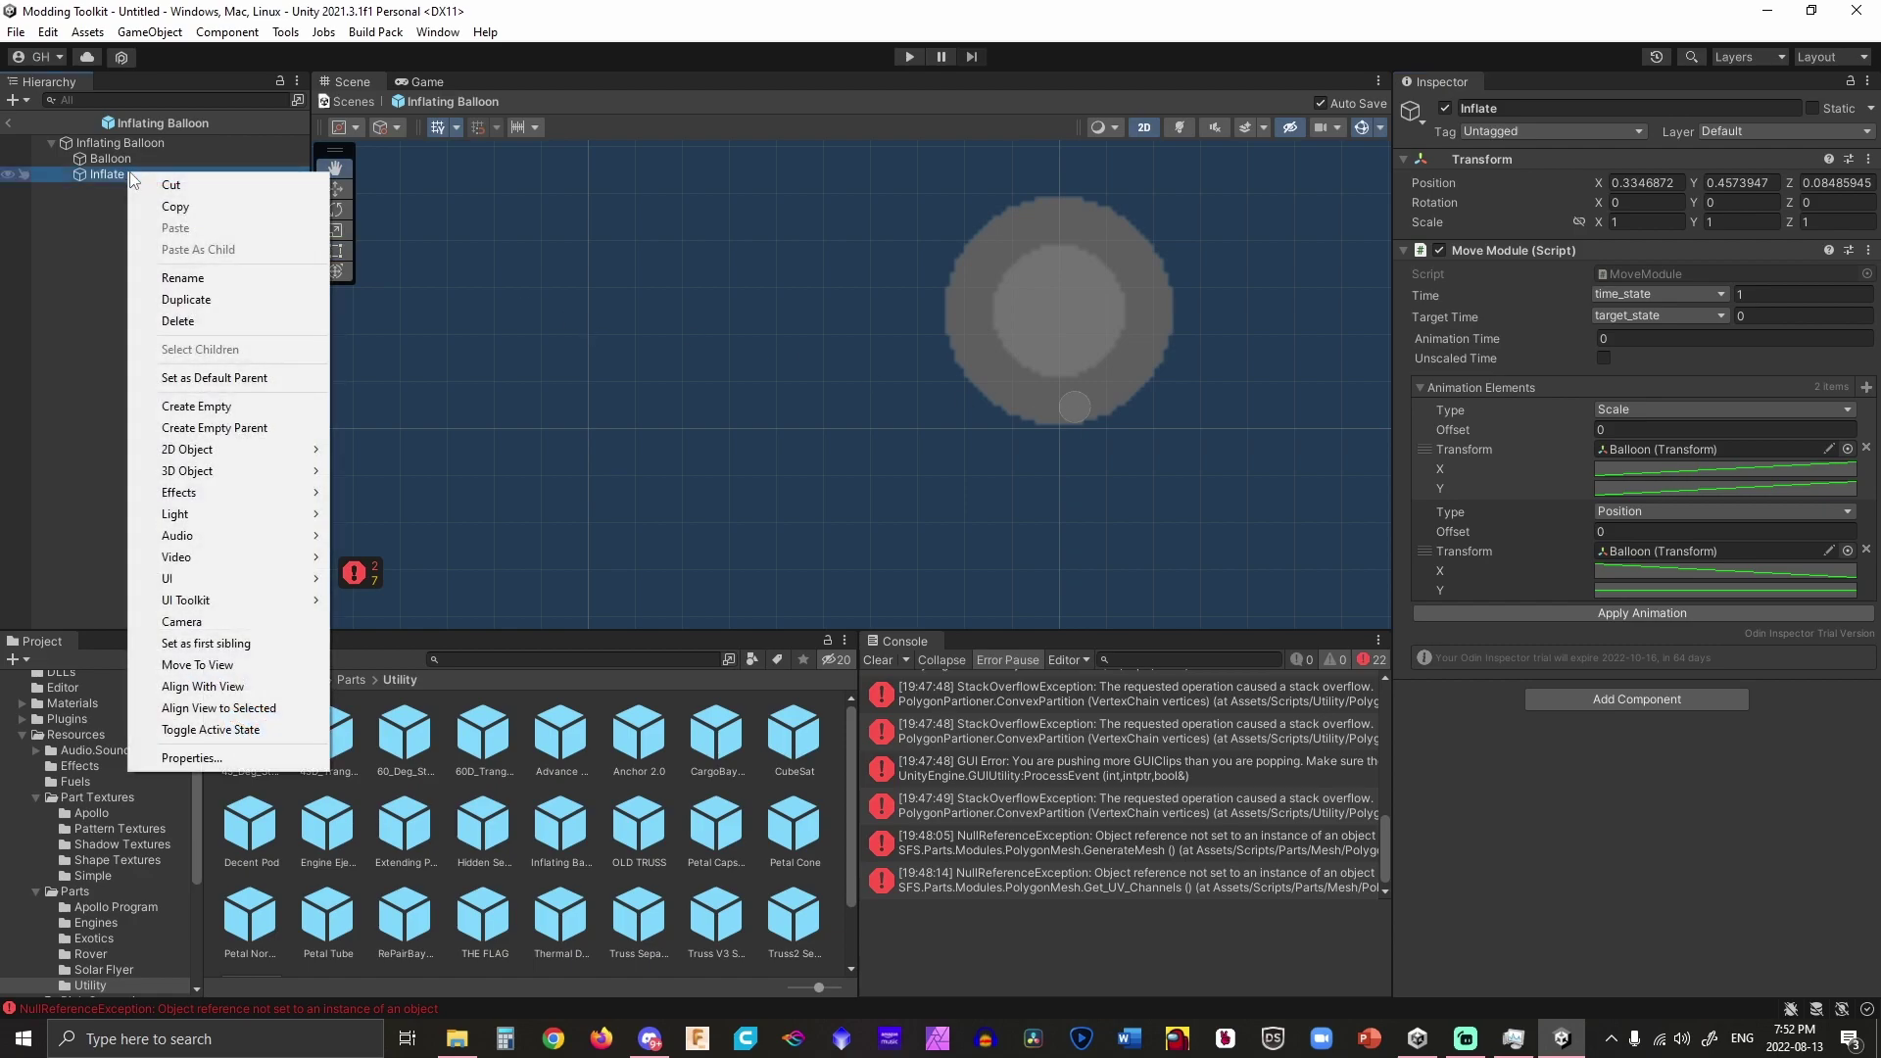
left_click(224, 405)
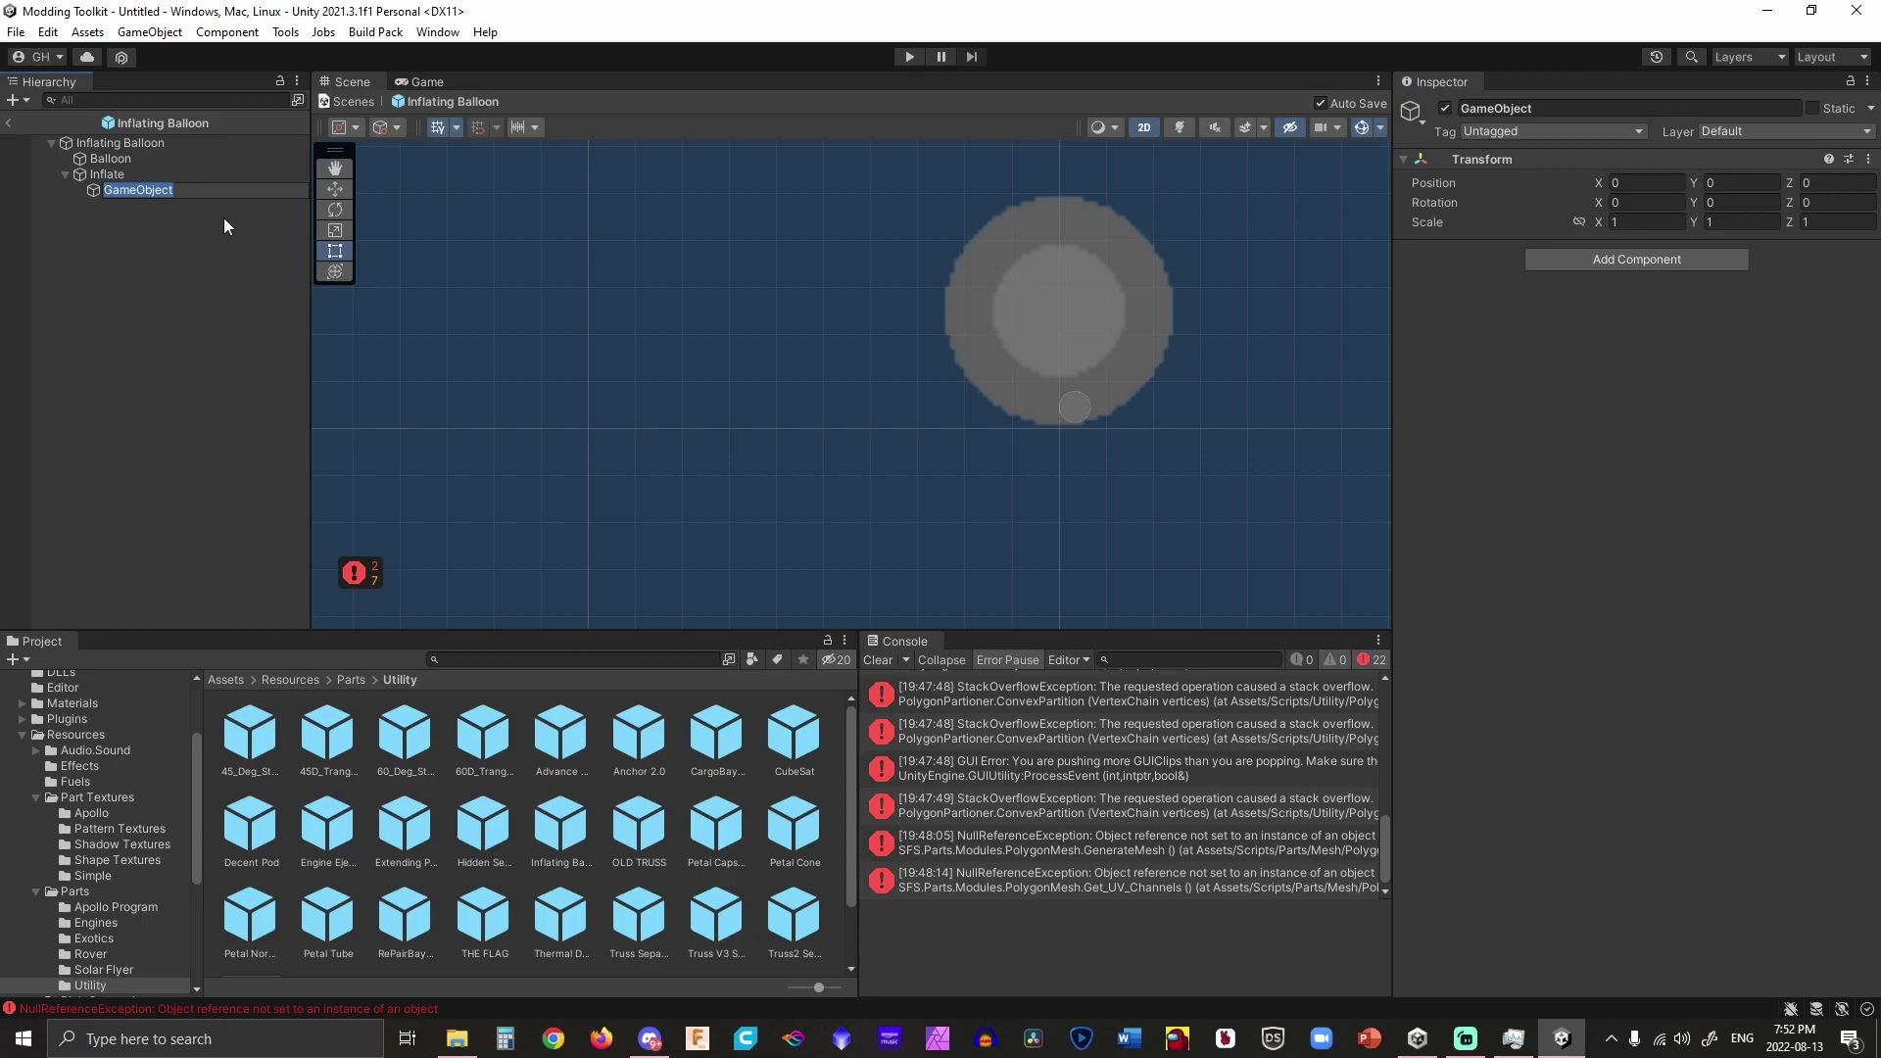
type("Connection")
key("Return")
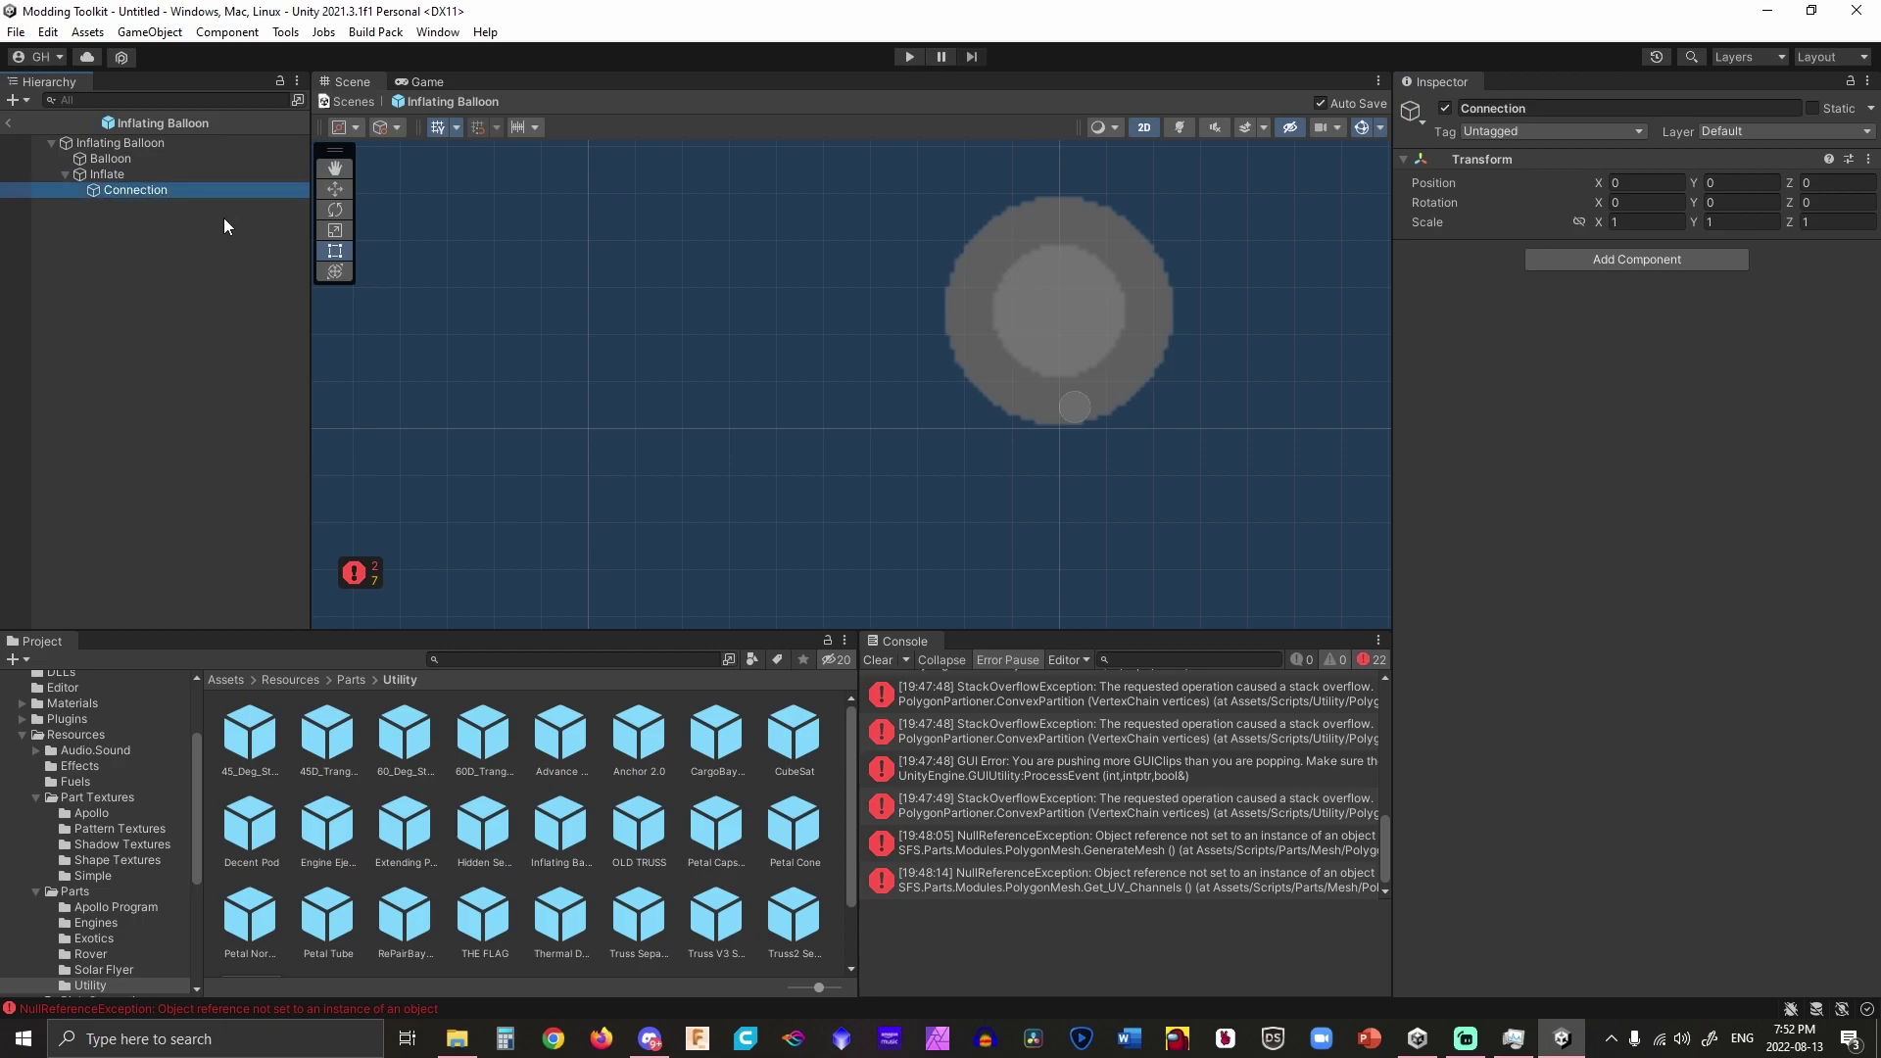
left_click_drag(104, 192, 74, 168)
left_click(94, 191)
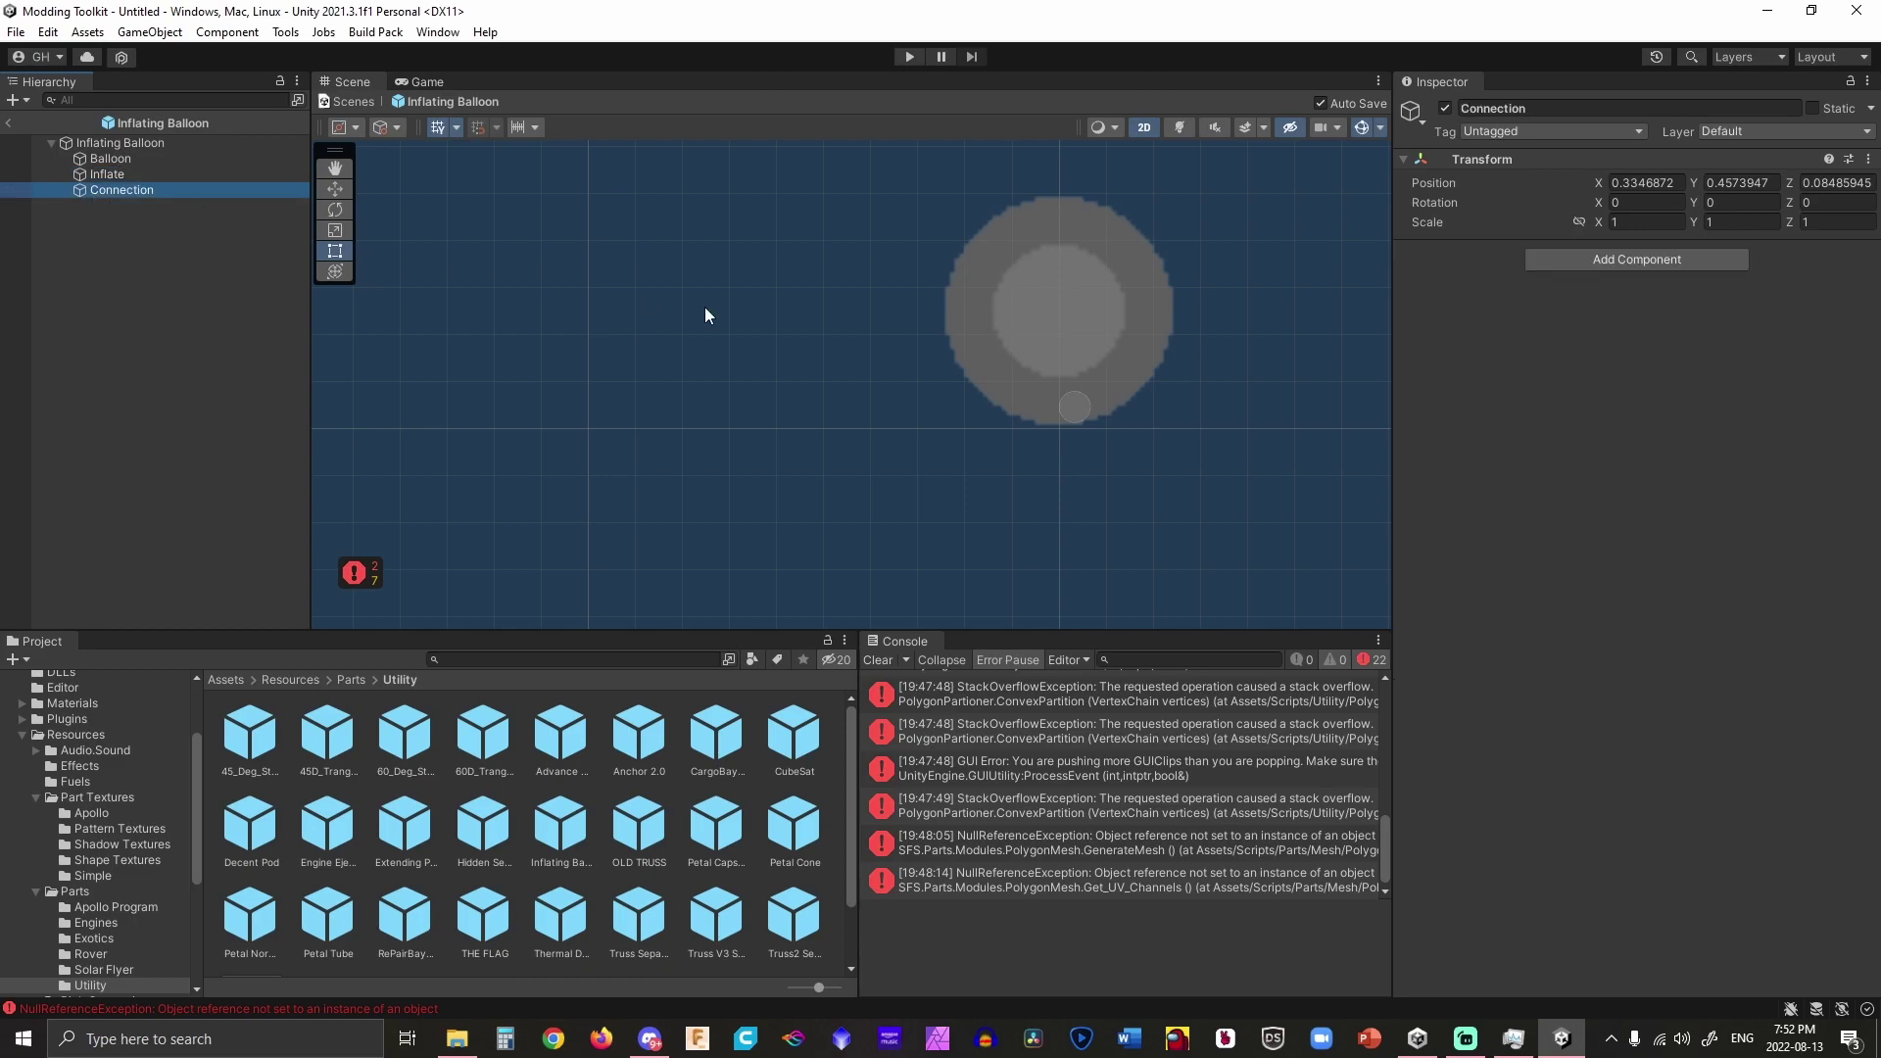
Add a Custom Surfaces component to Connection with Drag Surfaces turned off.
left_click(1587, 257)
type("sur")
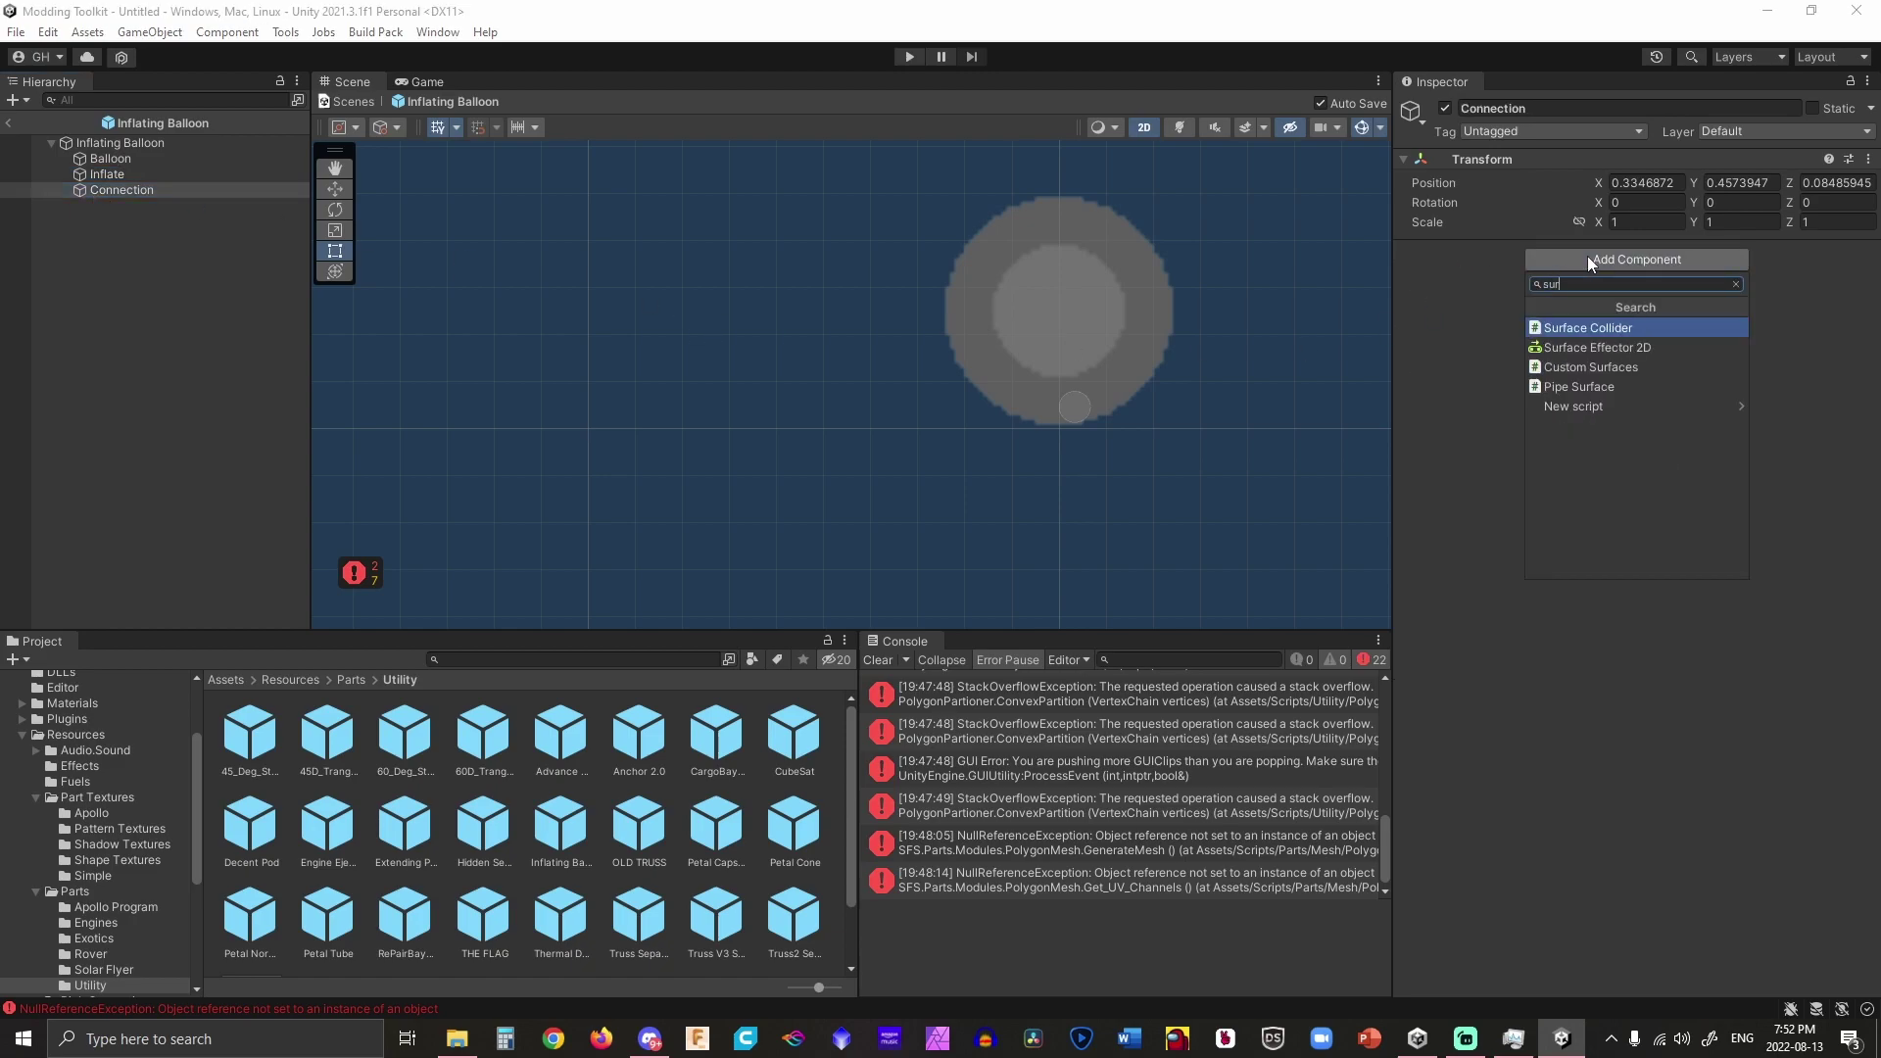
left_click(1589, 365)
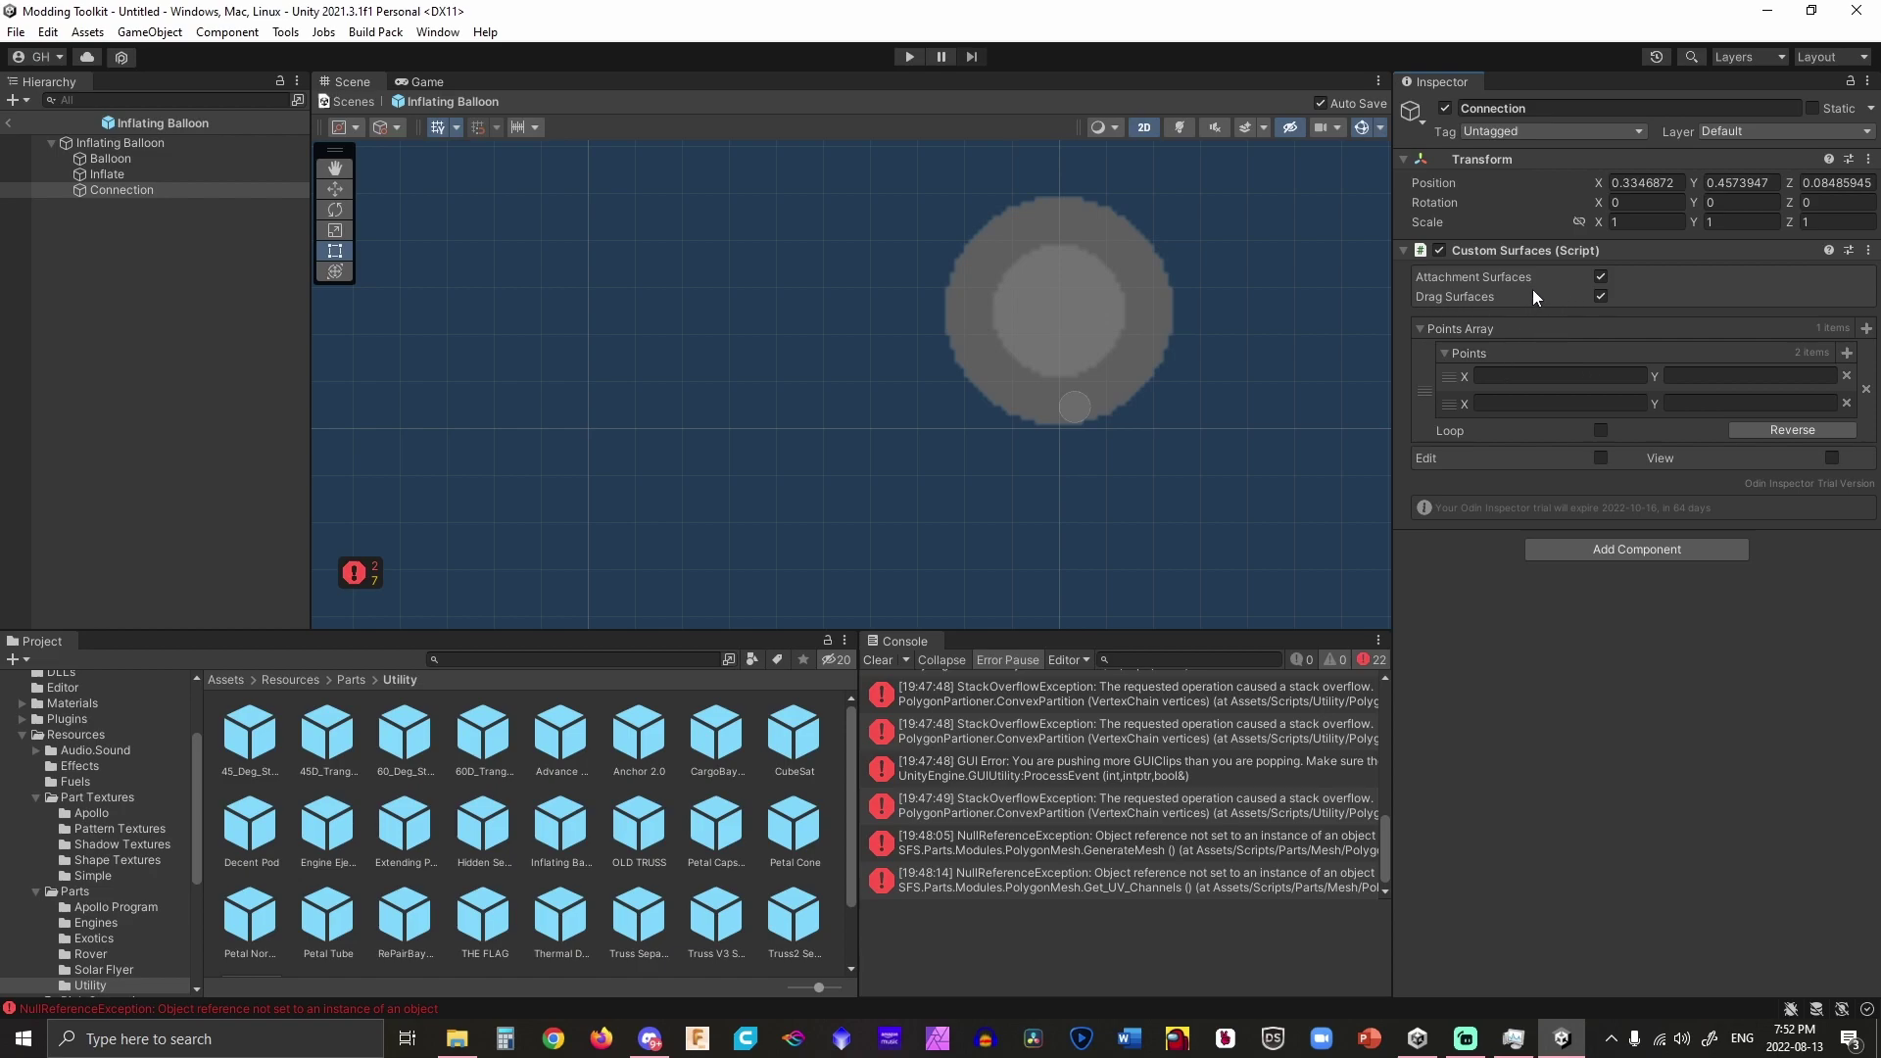
left_click(1600, 296)
Set the surface points to (-0.5, 0) and (0.5, 0) and enable Edit.
left_click(1527, 375)
type("-0.5")
left_click(1726, 375)
type("0")
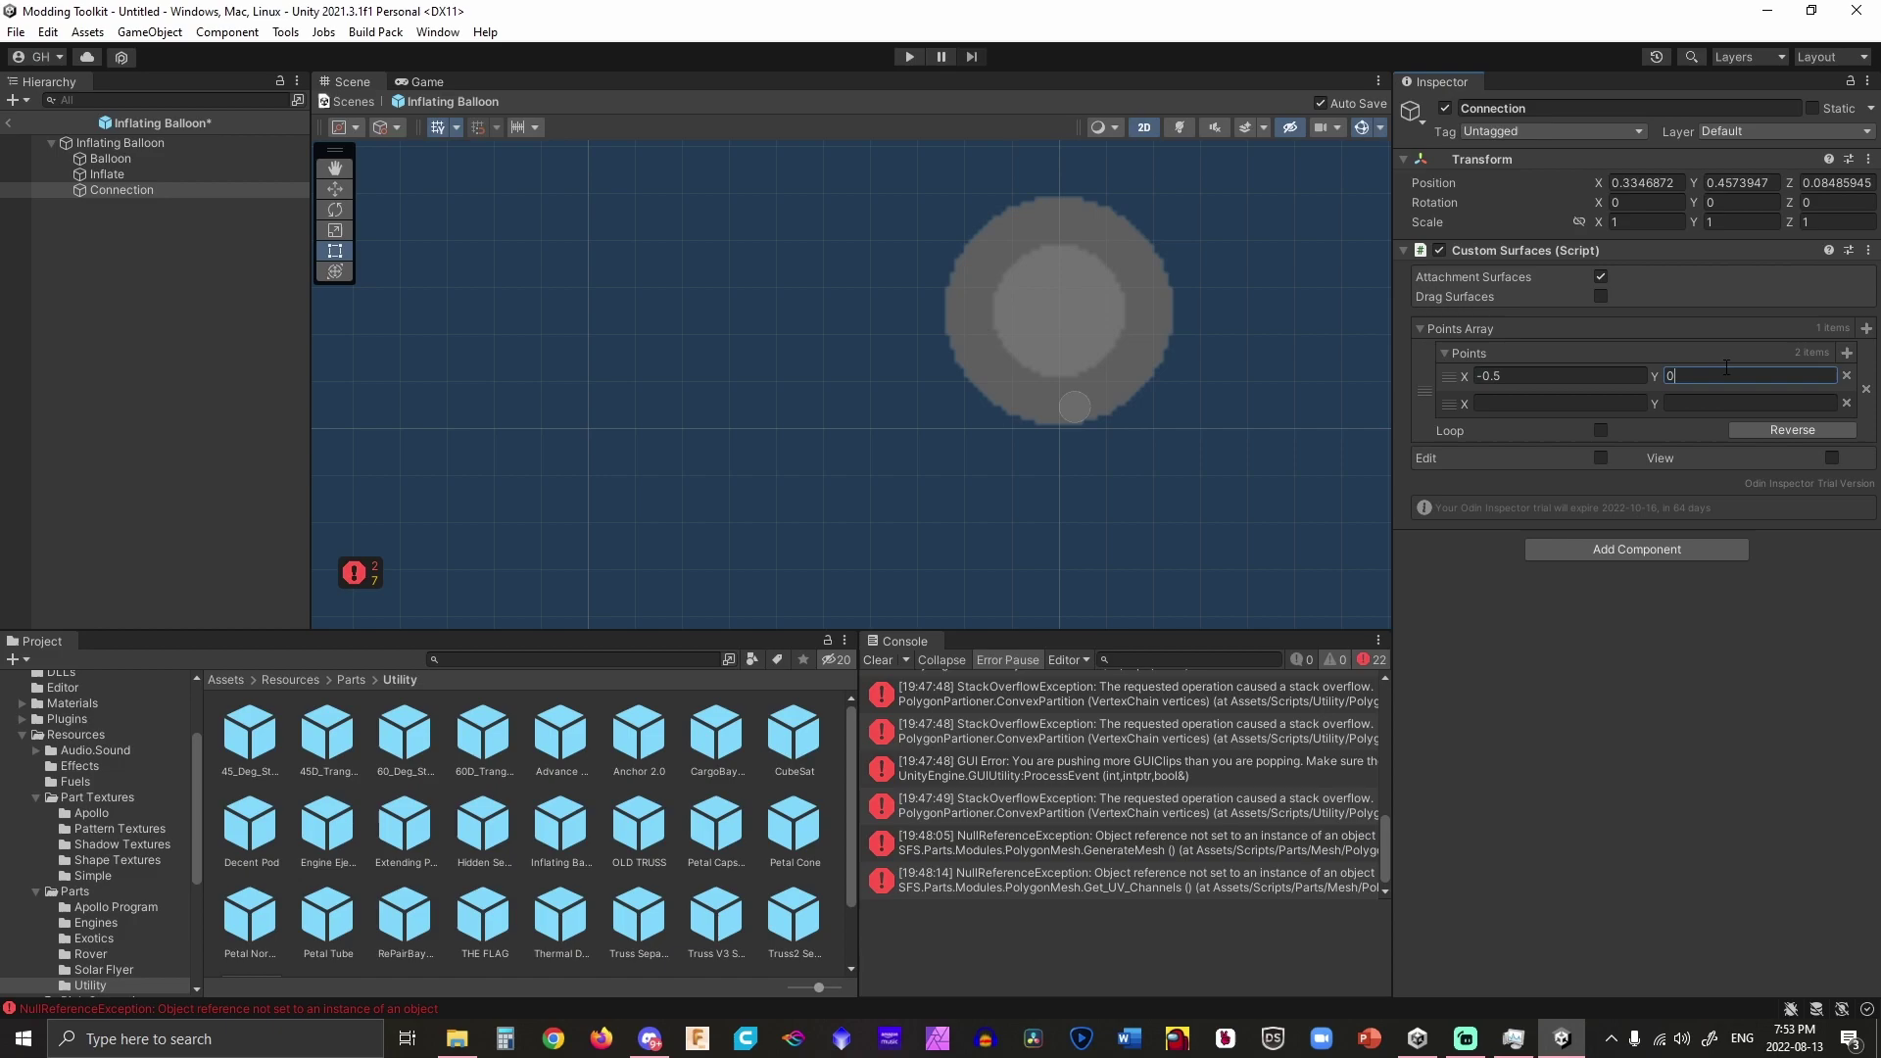
left_click(1614, 403)
type("0.5")
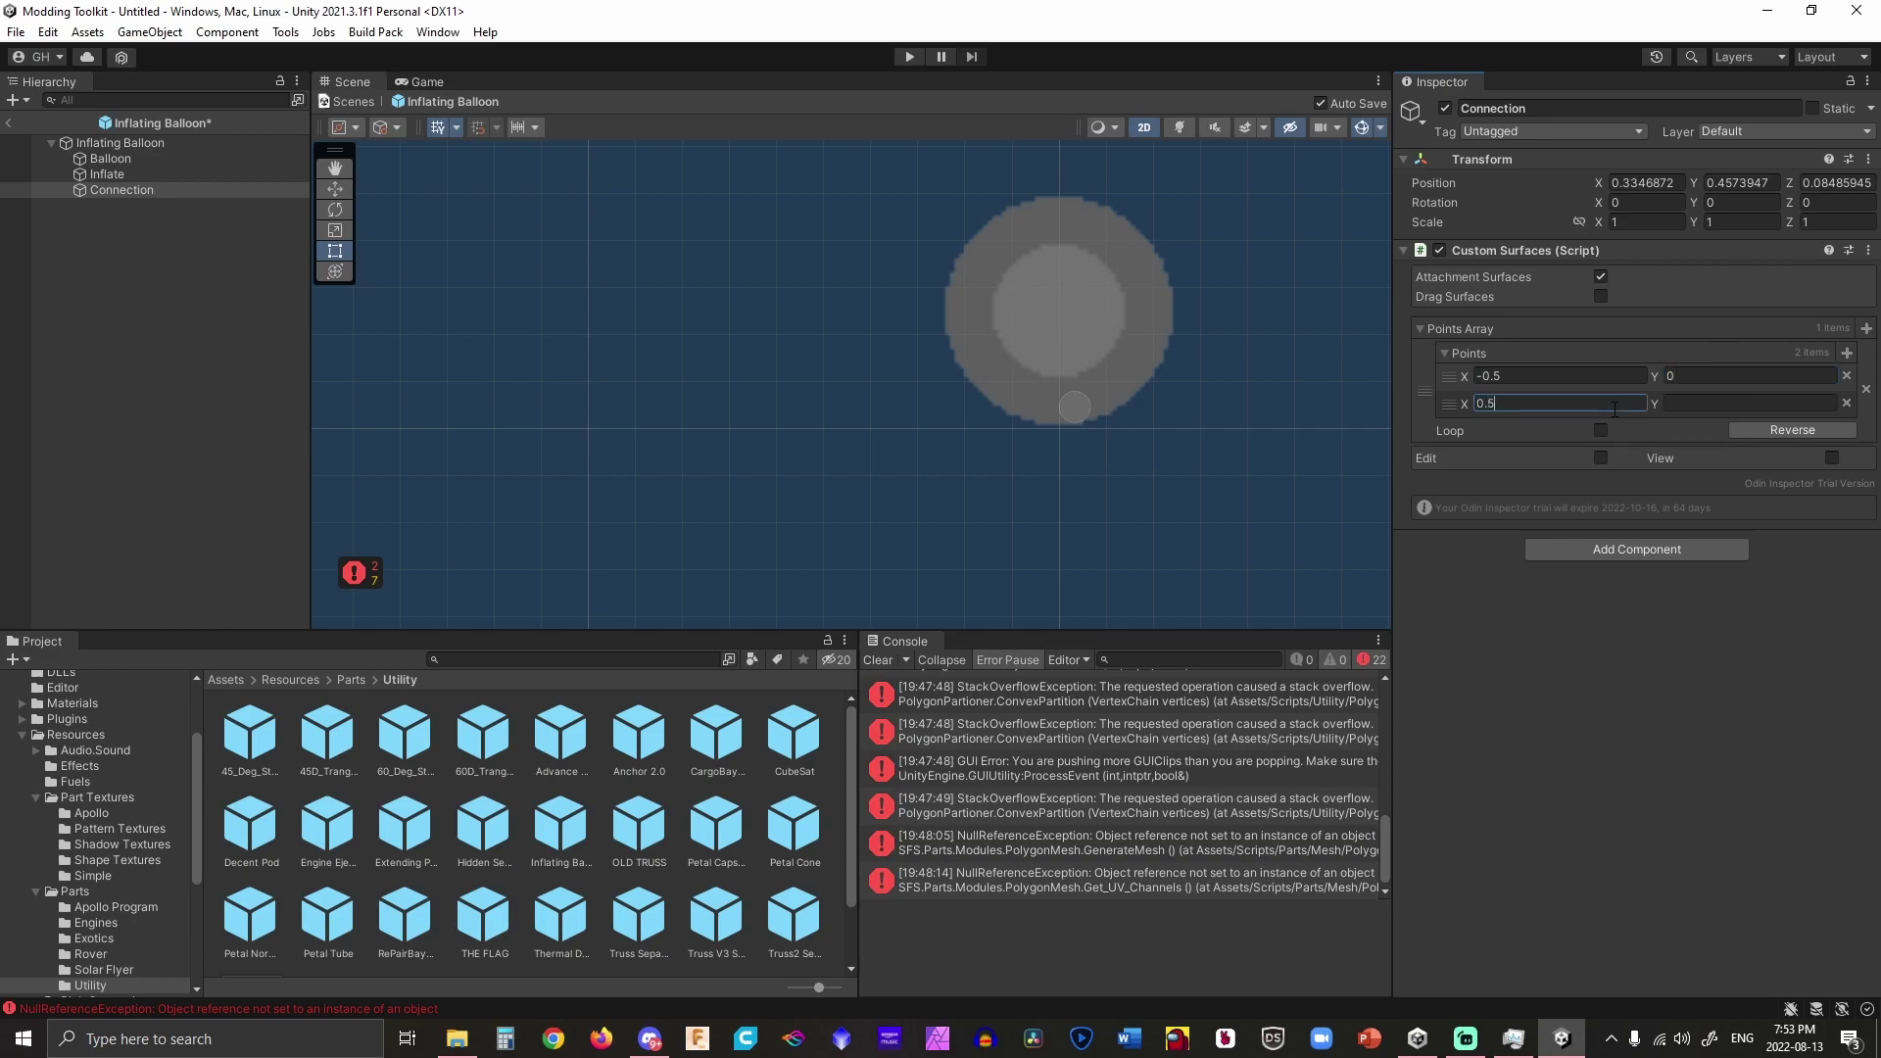
left_click(1692, 404)
type("0")
left_click(1598, 458)
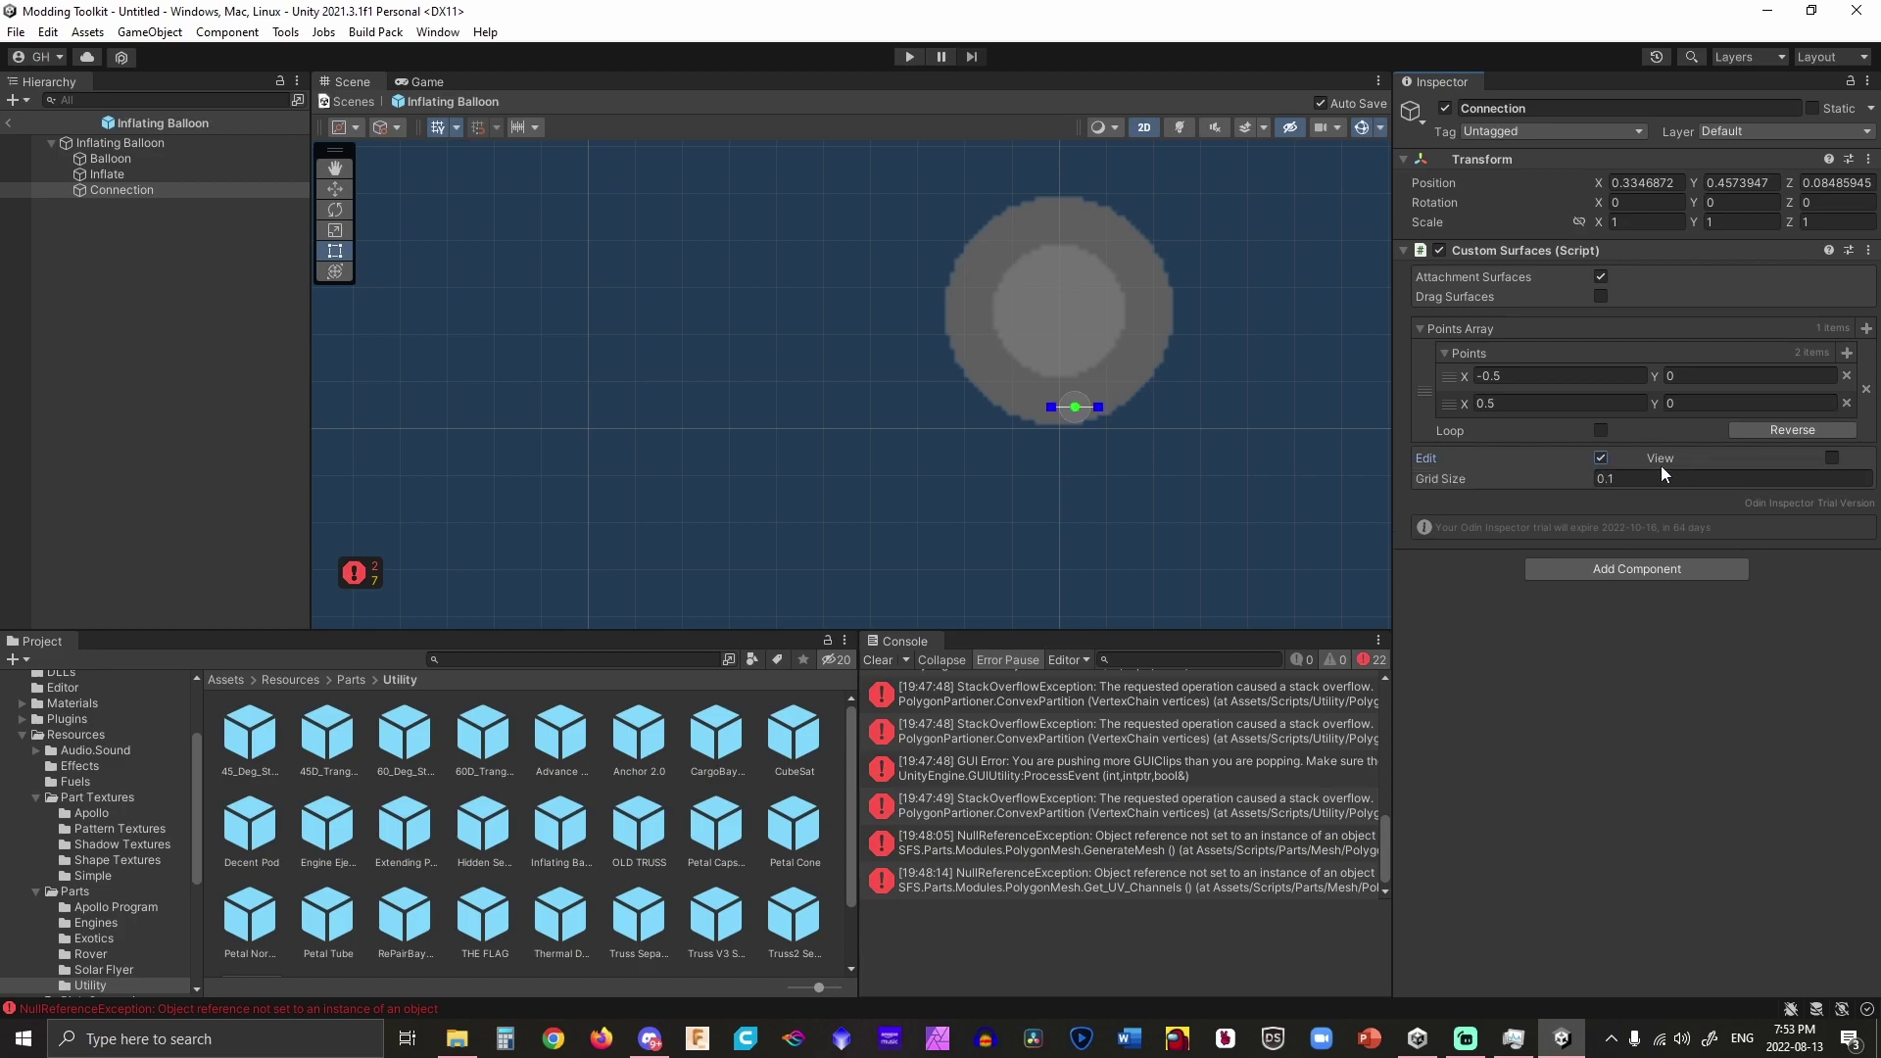
Set Connection's position to 0, 0, 0.
left_click(1638, 184)
type("0")
left_click(1754, 183)
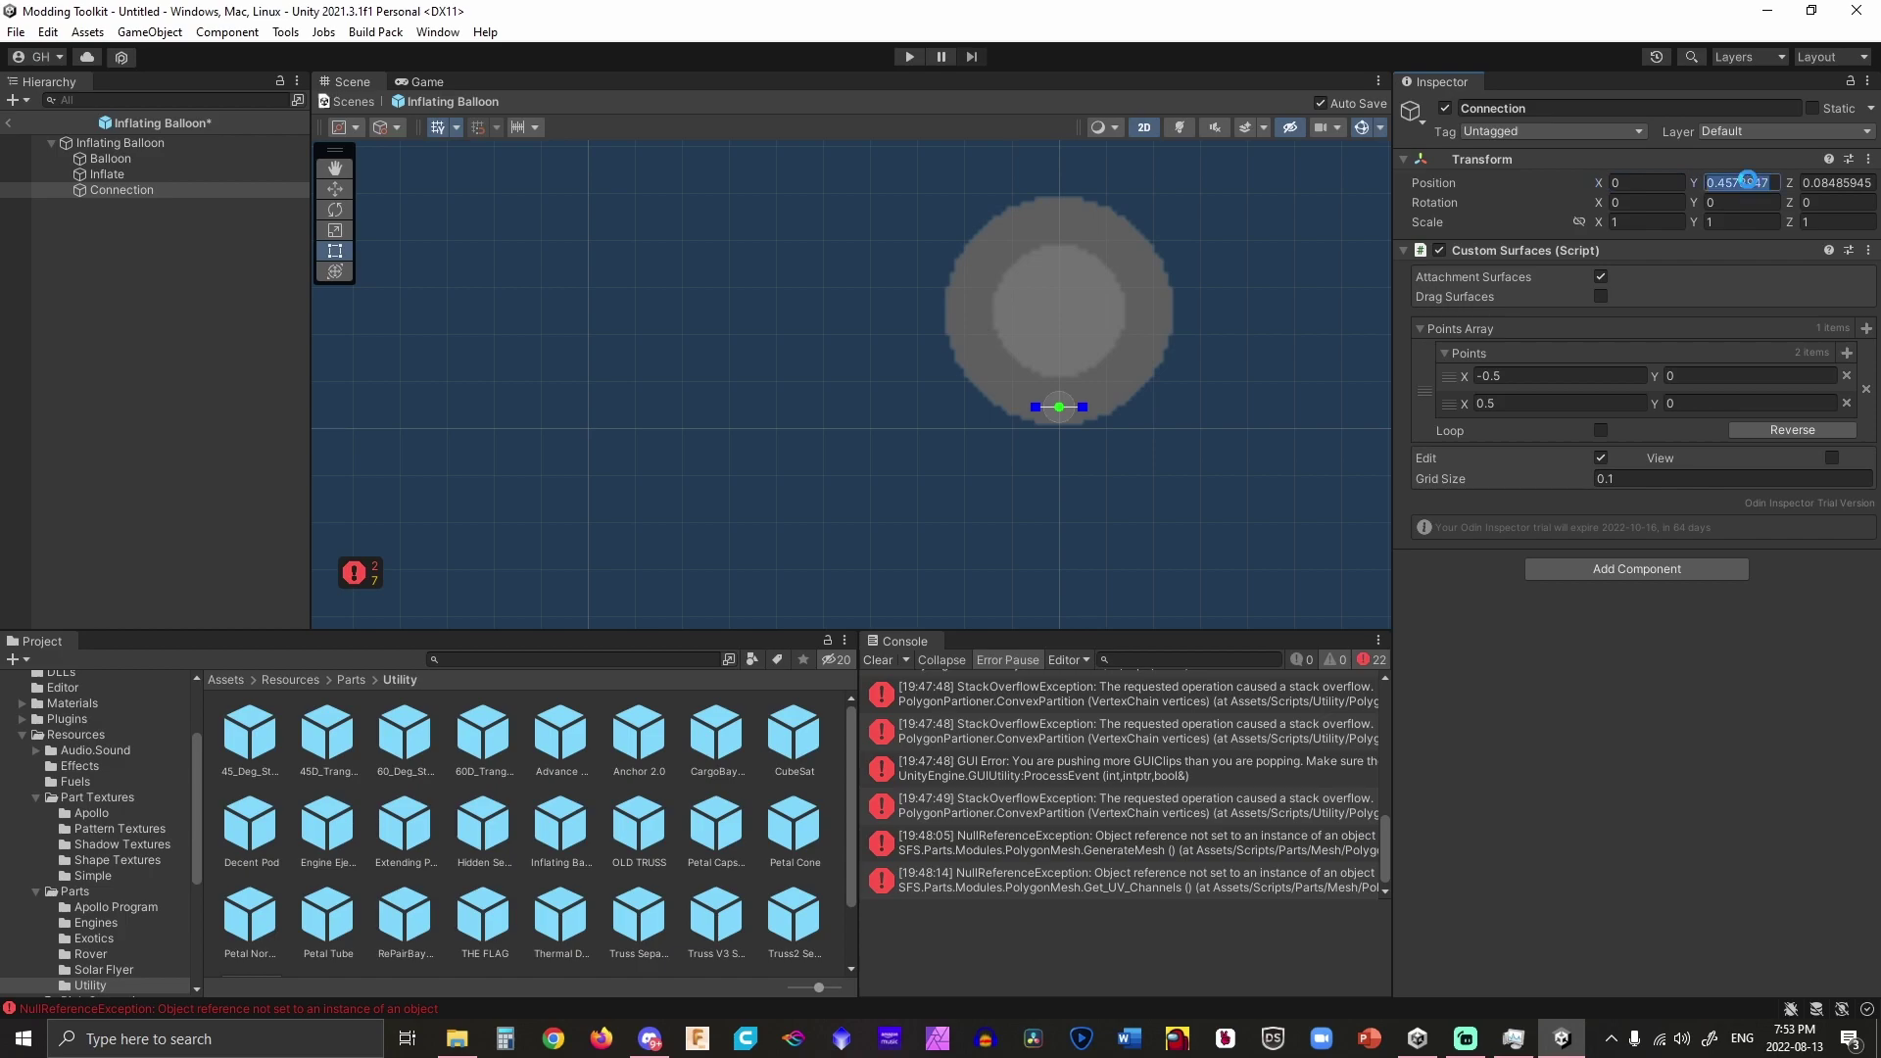
type("0")
left_click(1815, 182)
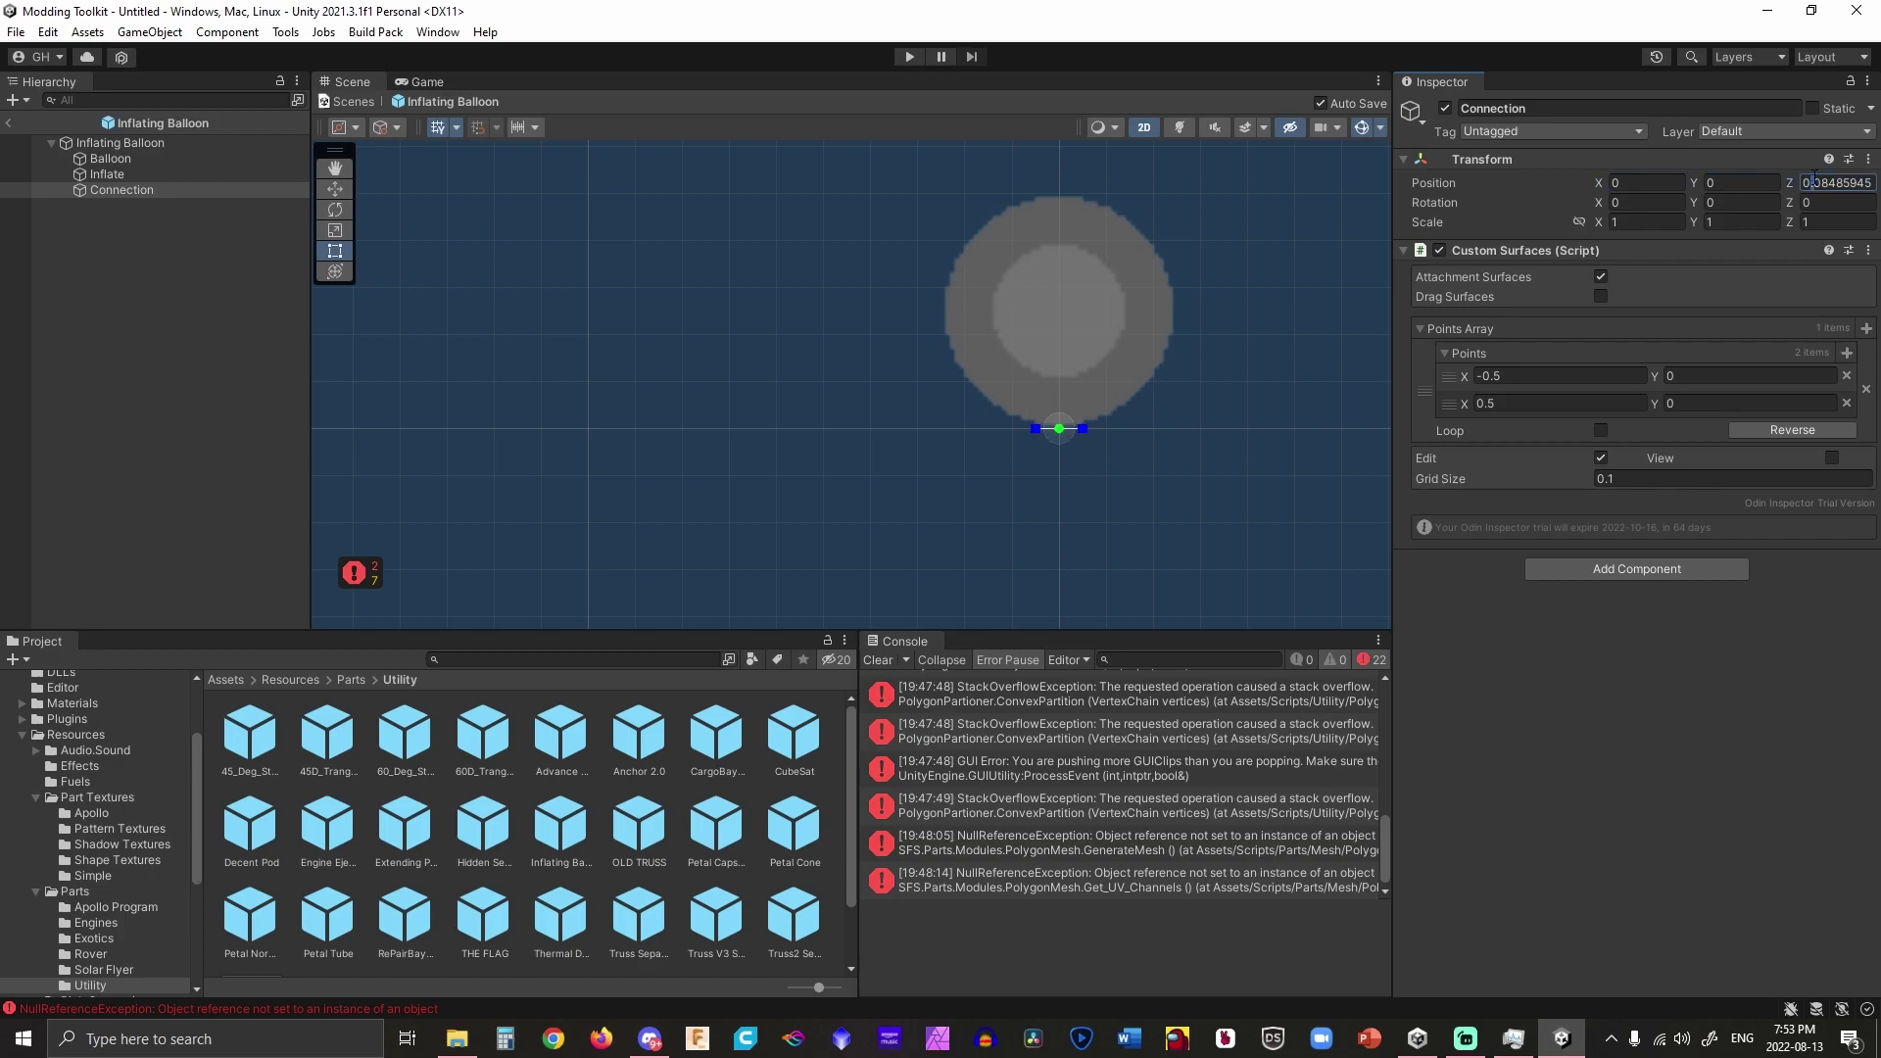
type("0")
left_click(1824, 201)
scroll(1038, 402, "up", 8)
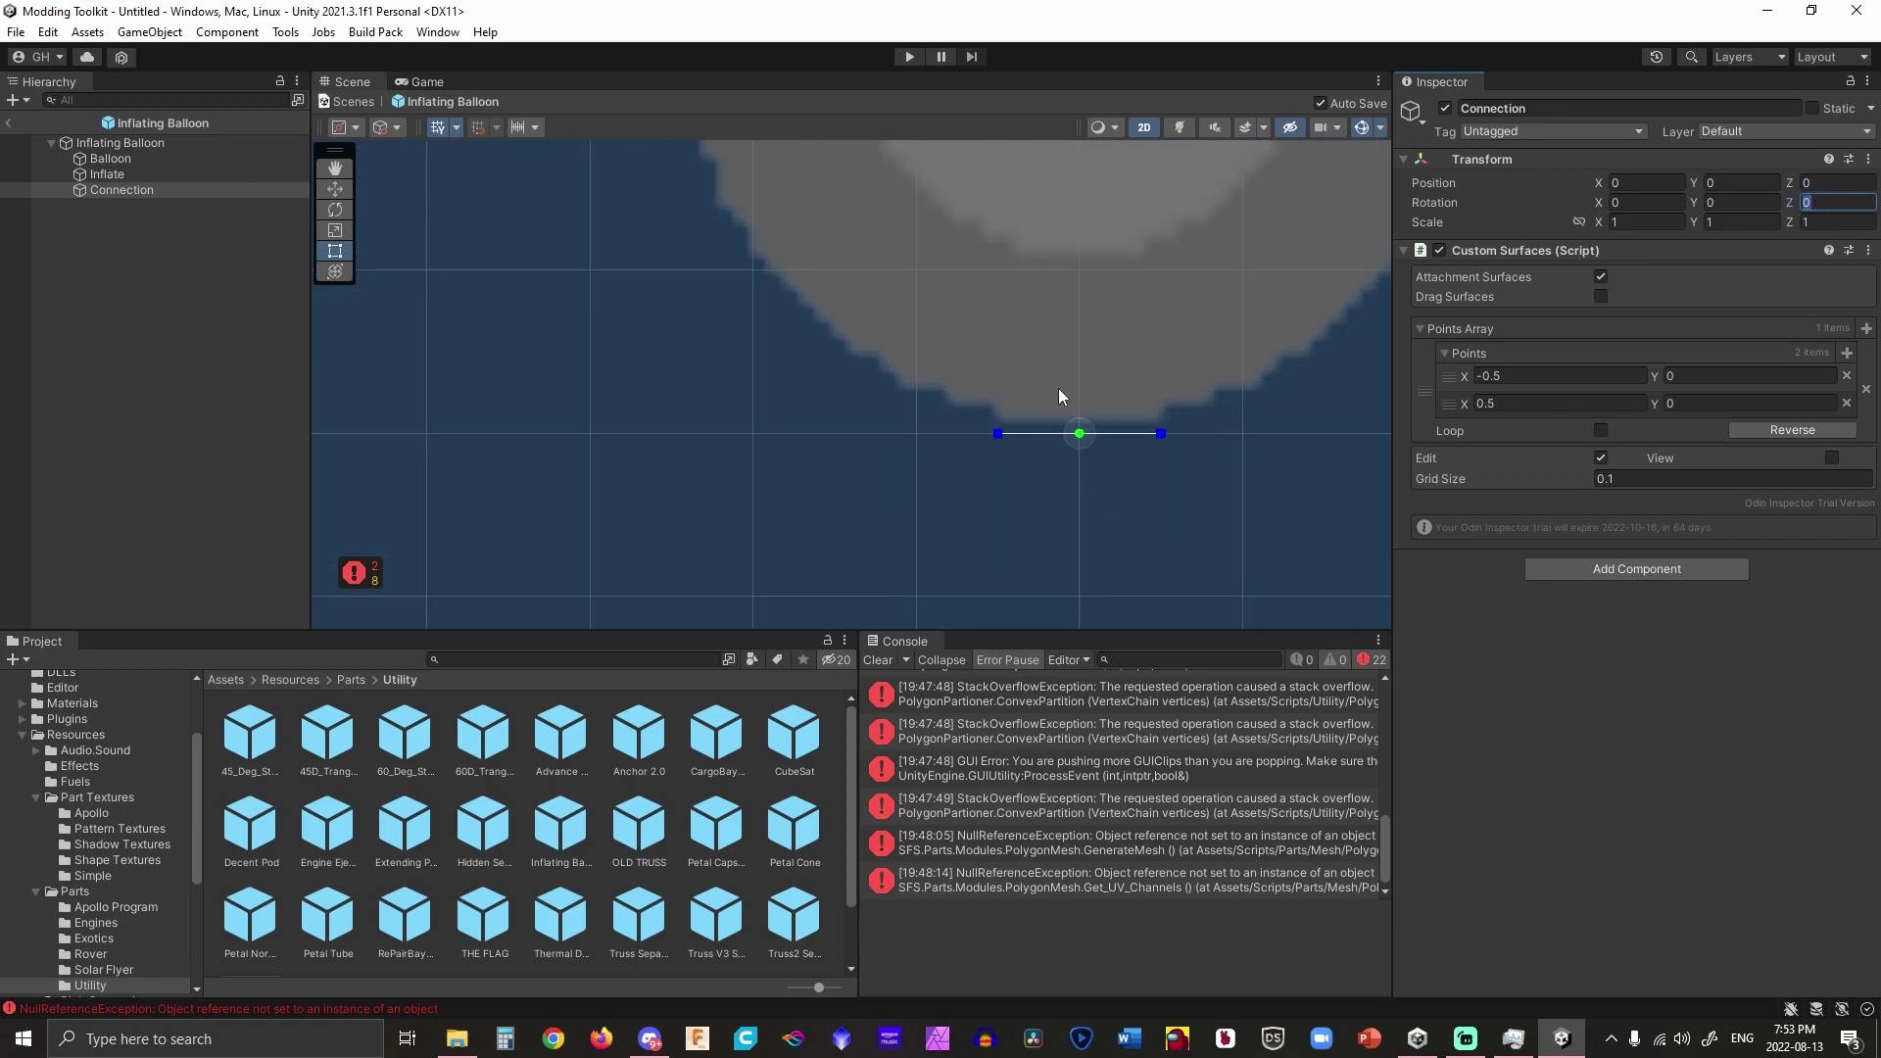
scroll(1058, 388, "down", 5)
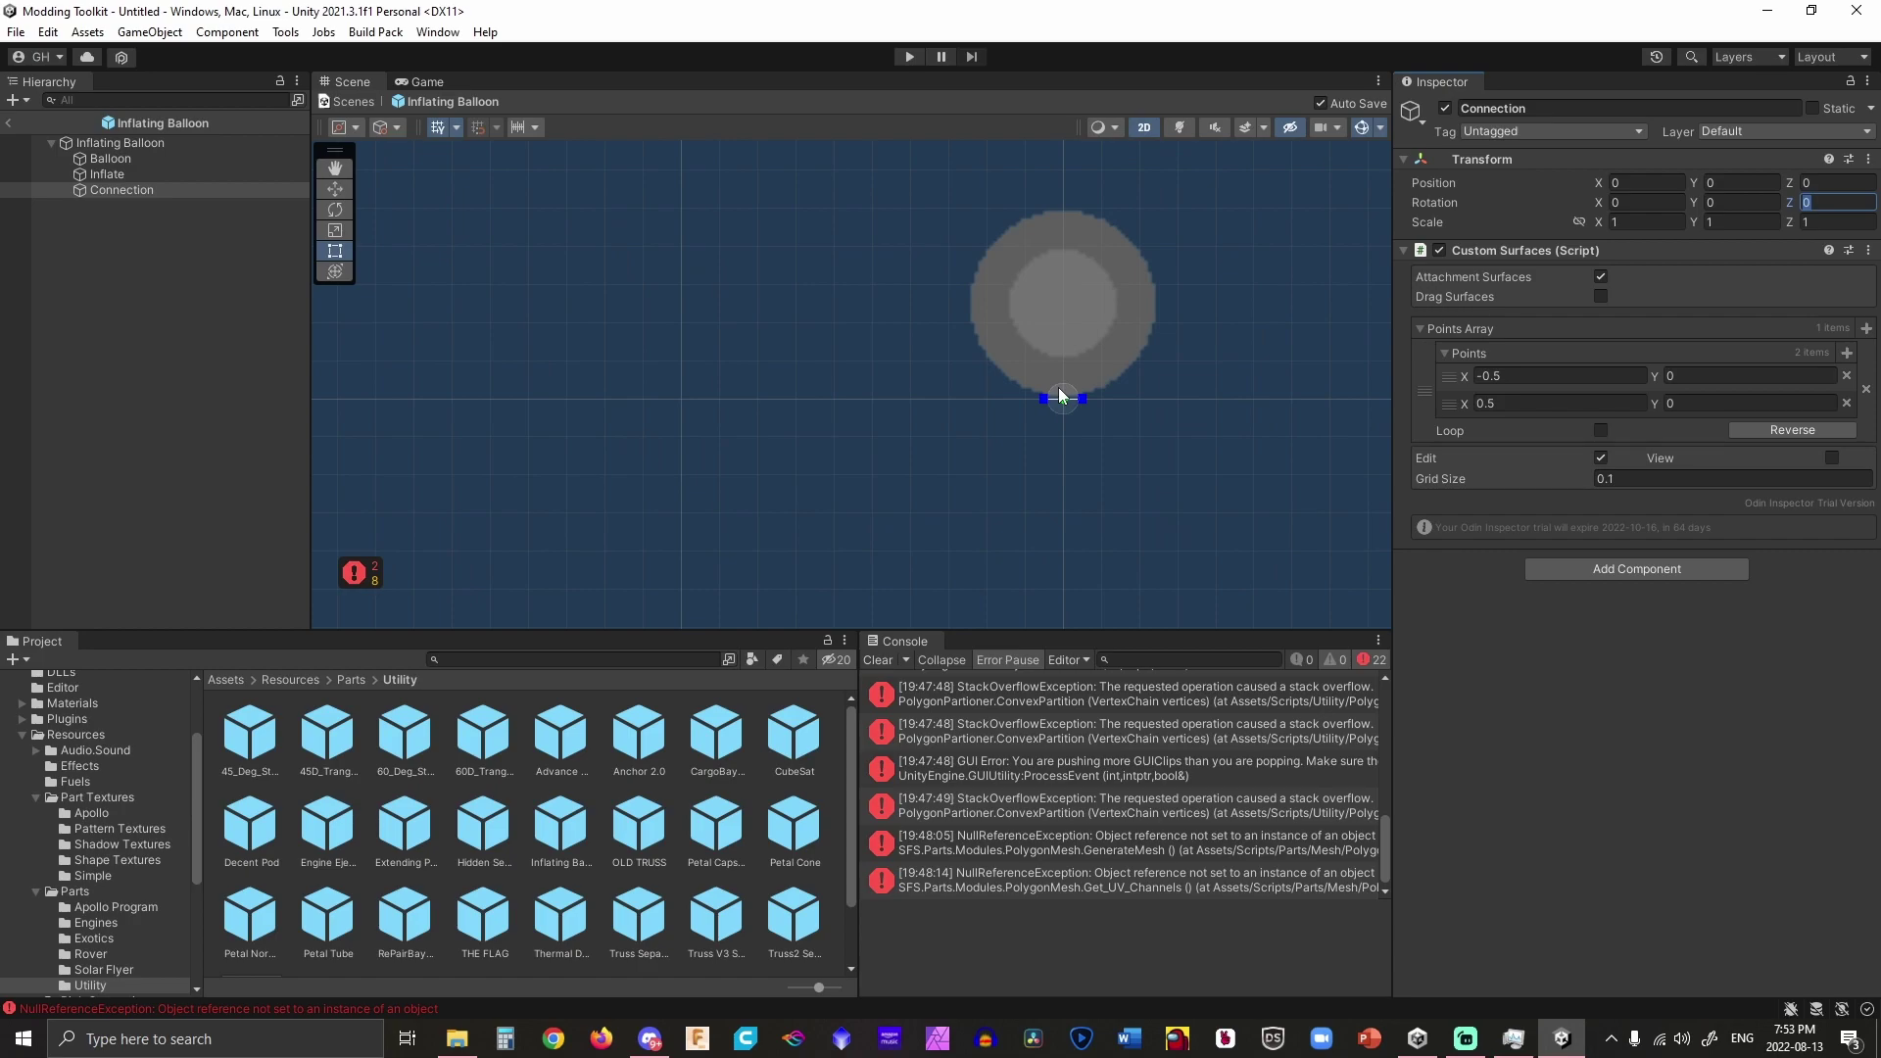
left_click(1075, 326)
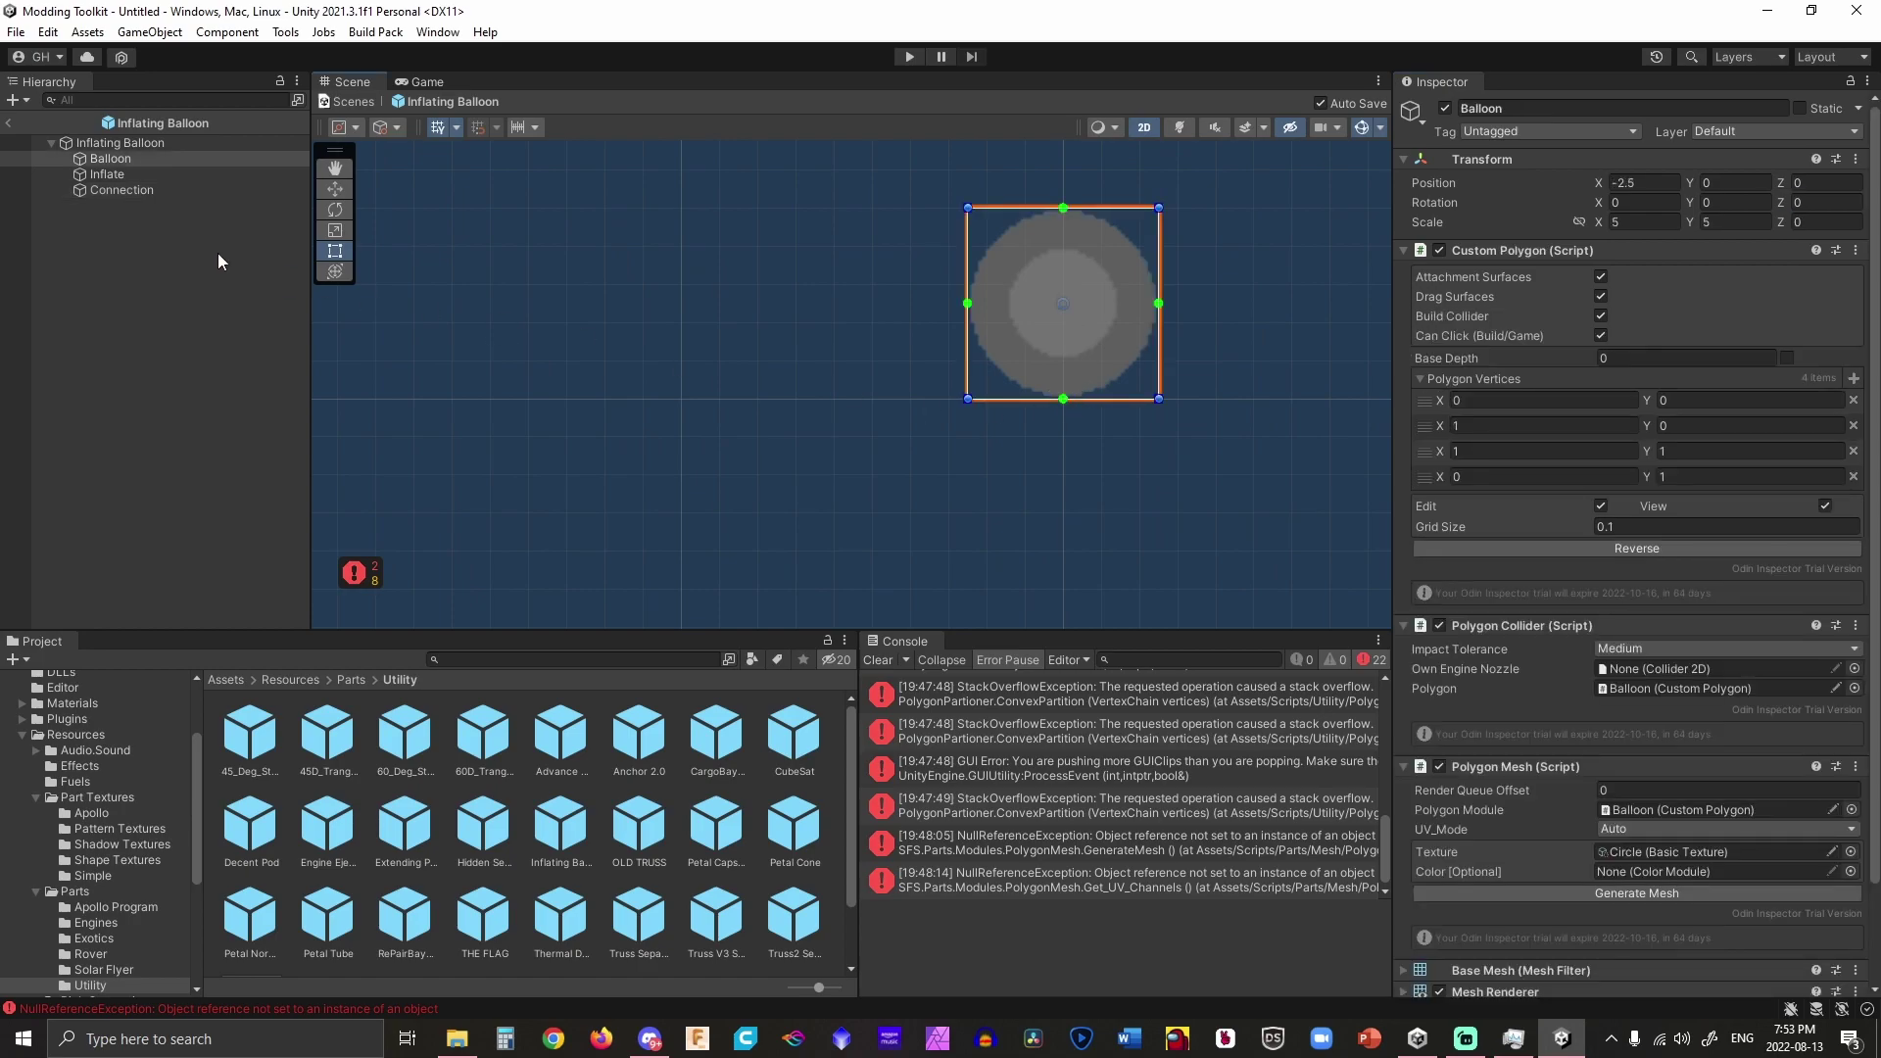
Select the Balloon and add vertices at the midpoints of the polygon's four sides.
left_click(144, 193)
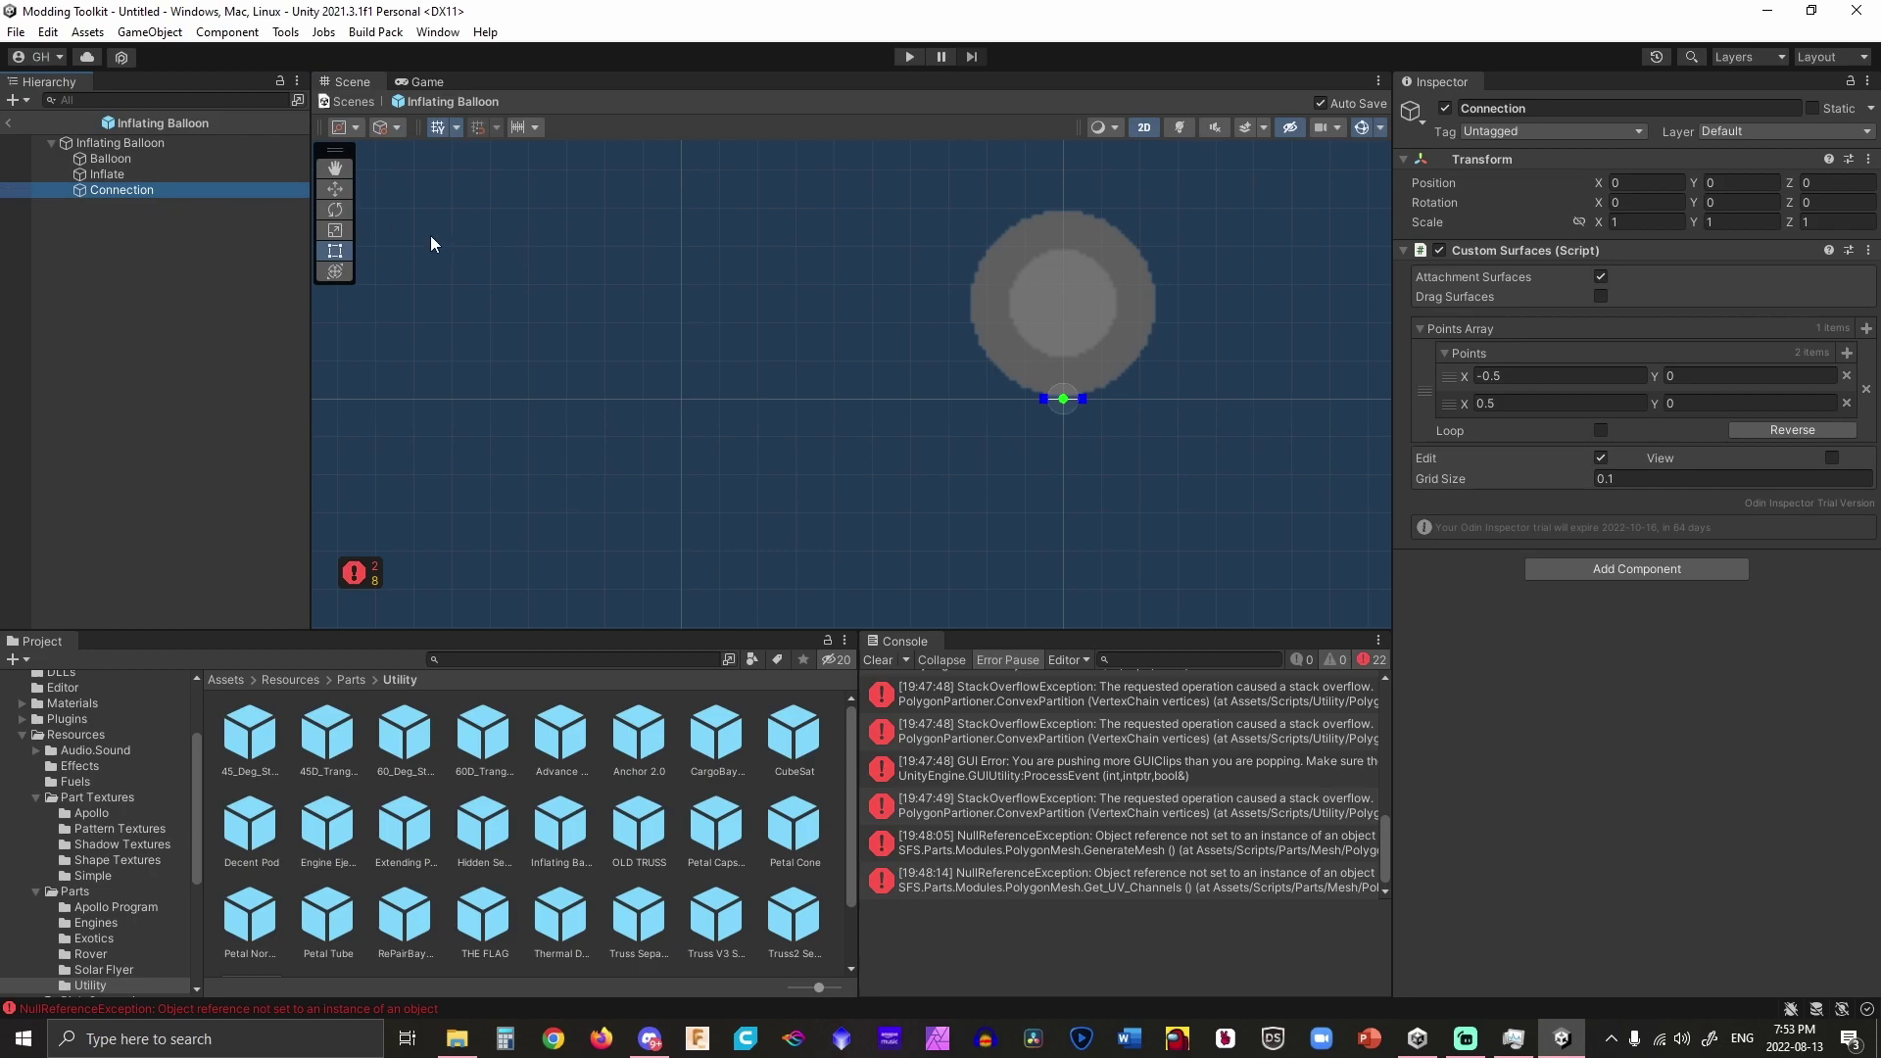
left_click(207, 165)
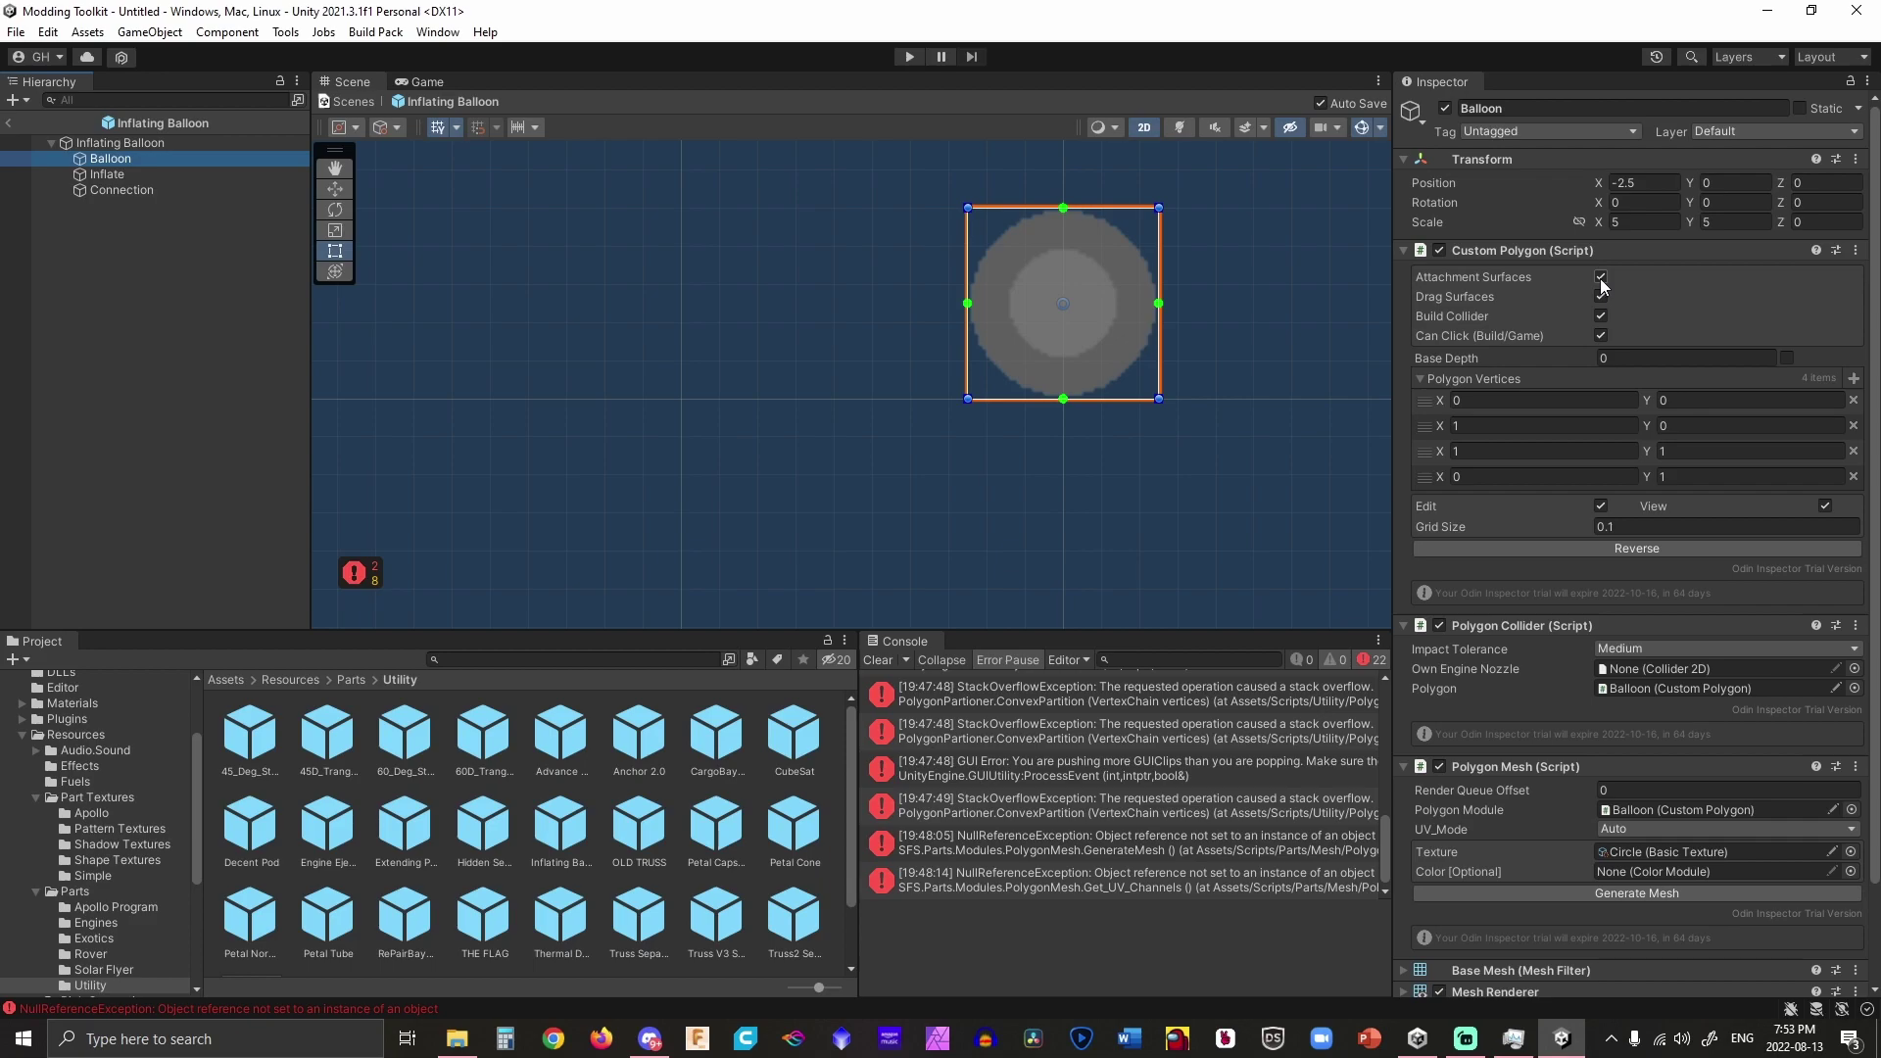
scroll(1076, 232, "up", 5)
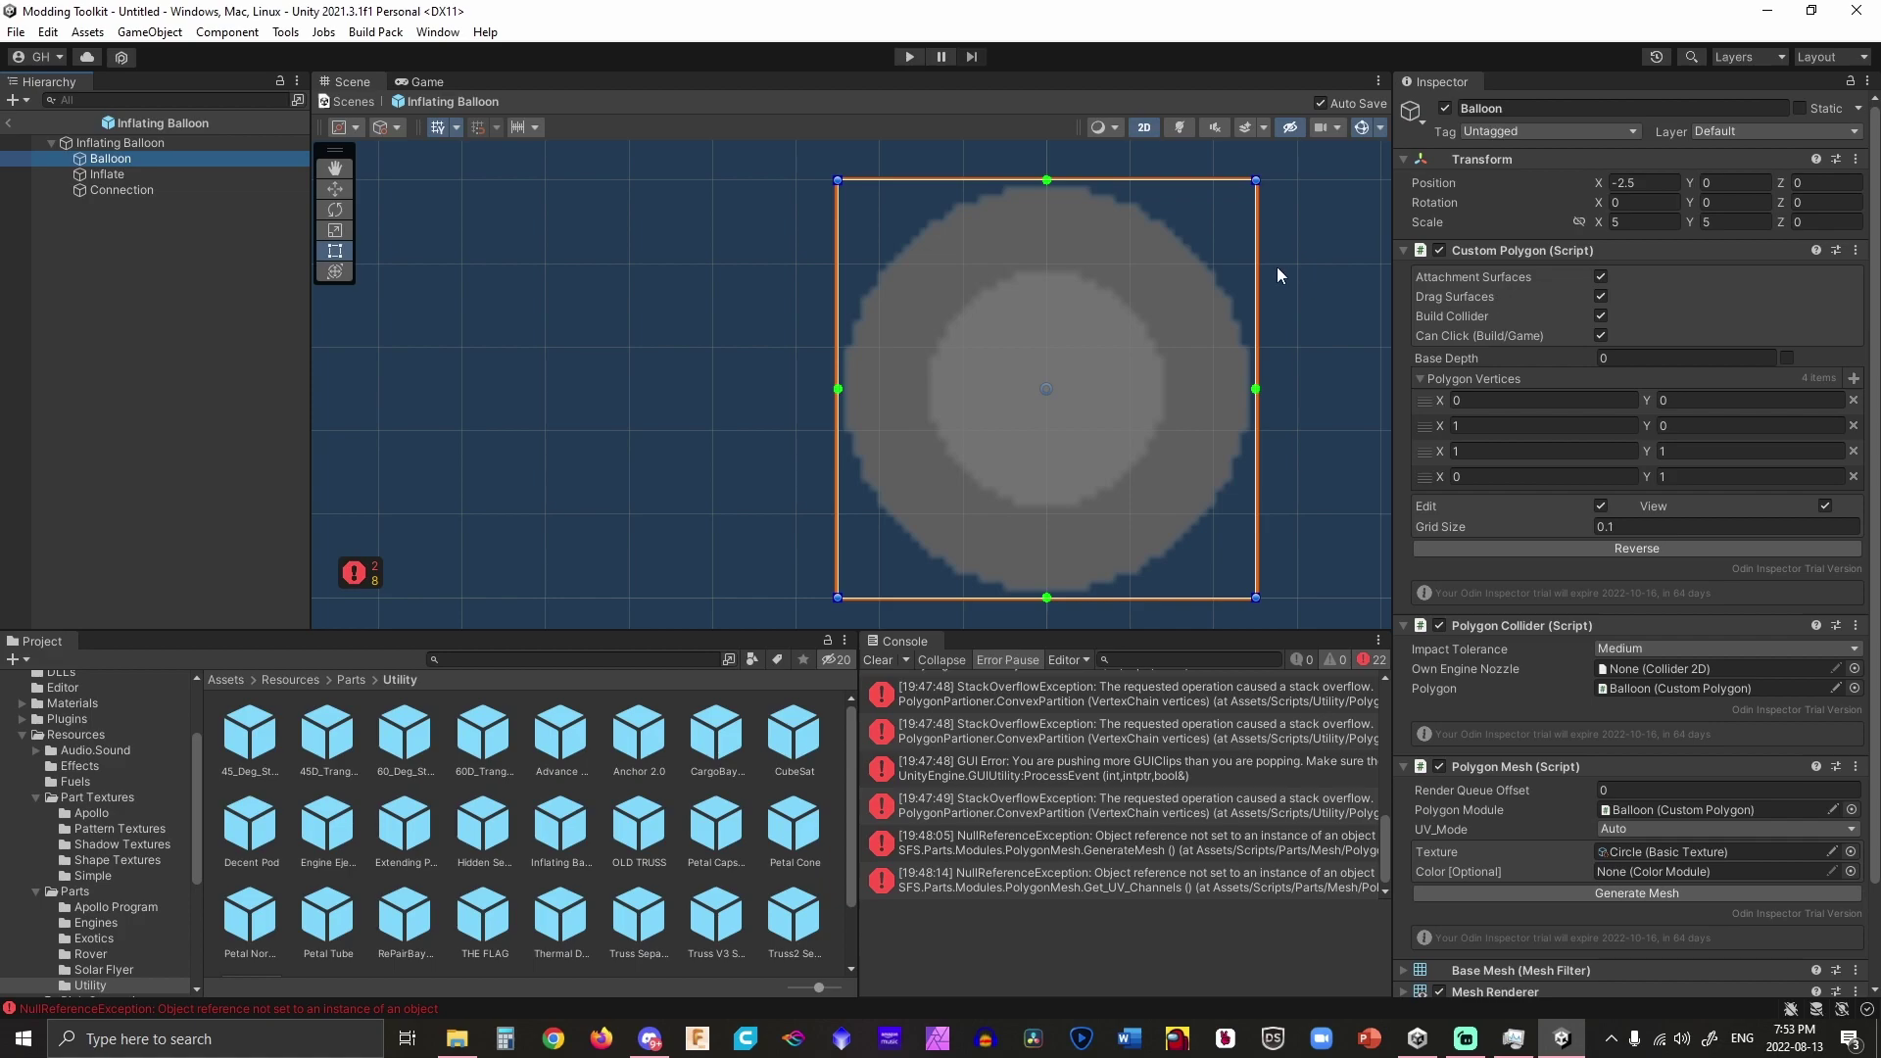
left_click(1257, 391)
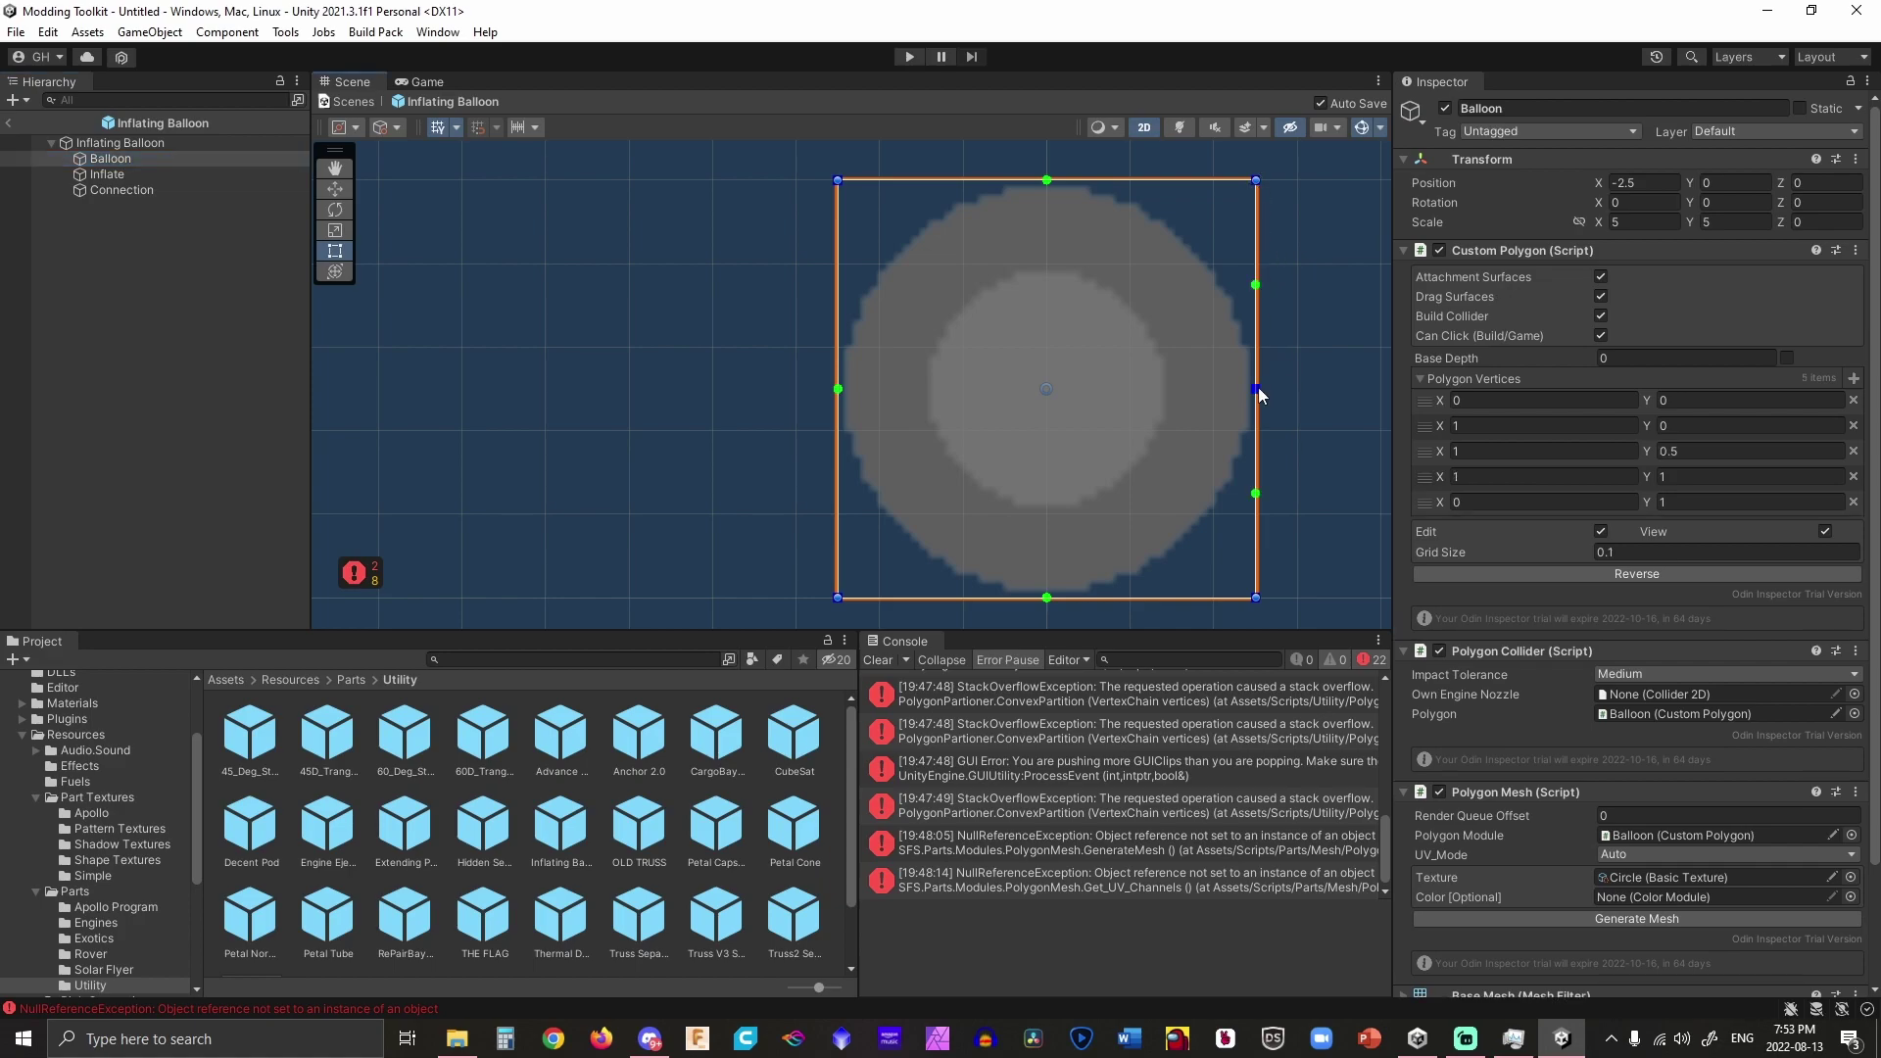
left_click(837, 389)
left_click(1046, 597)
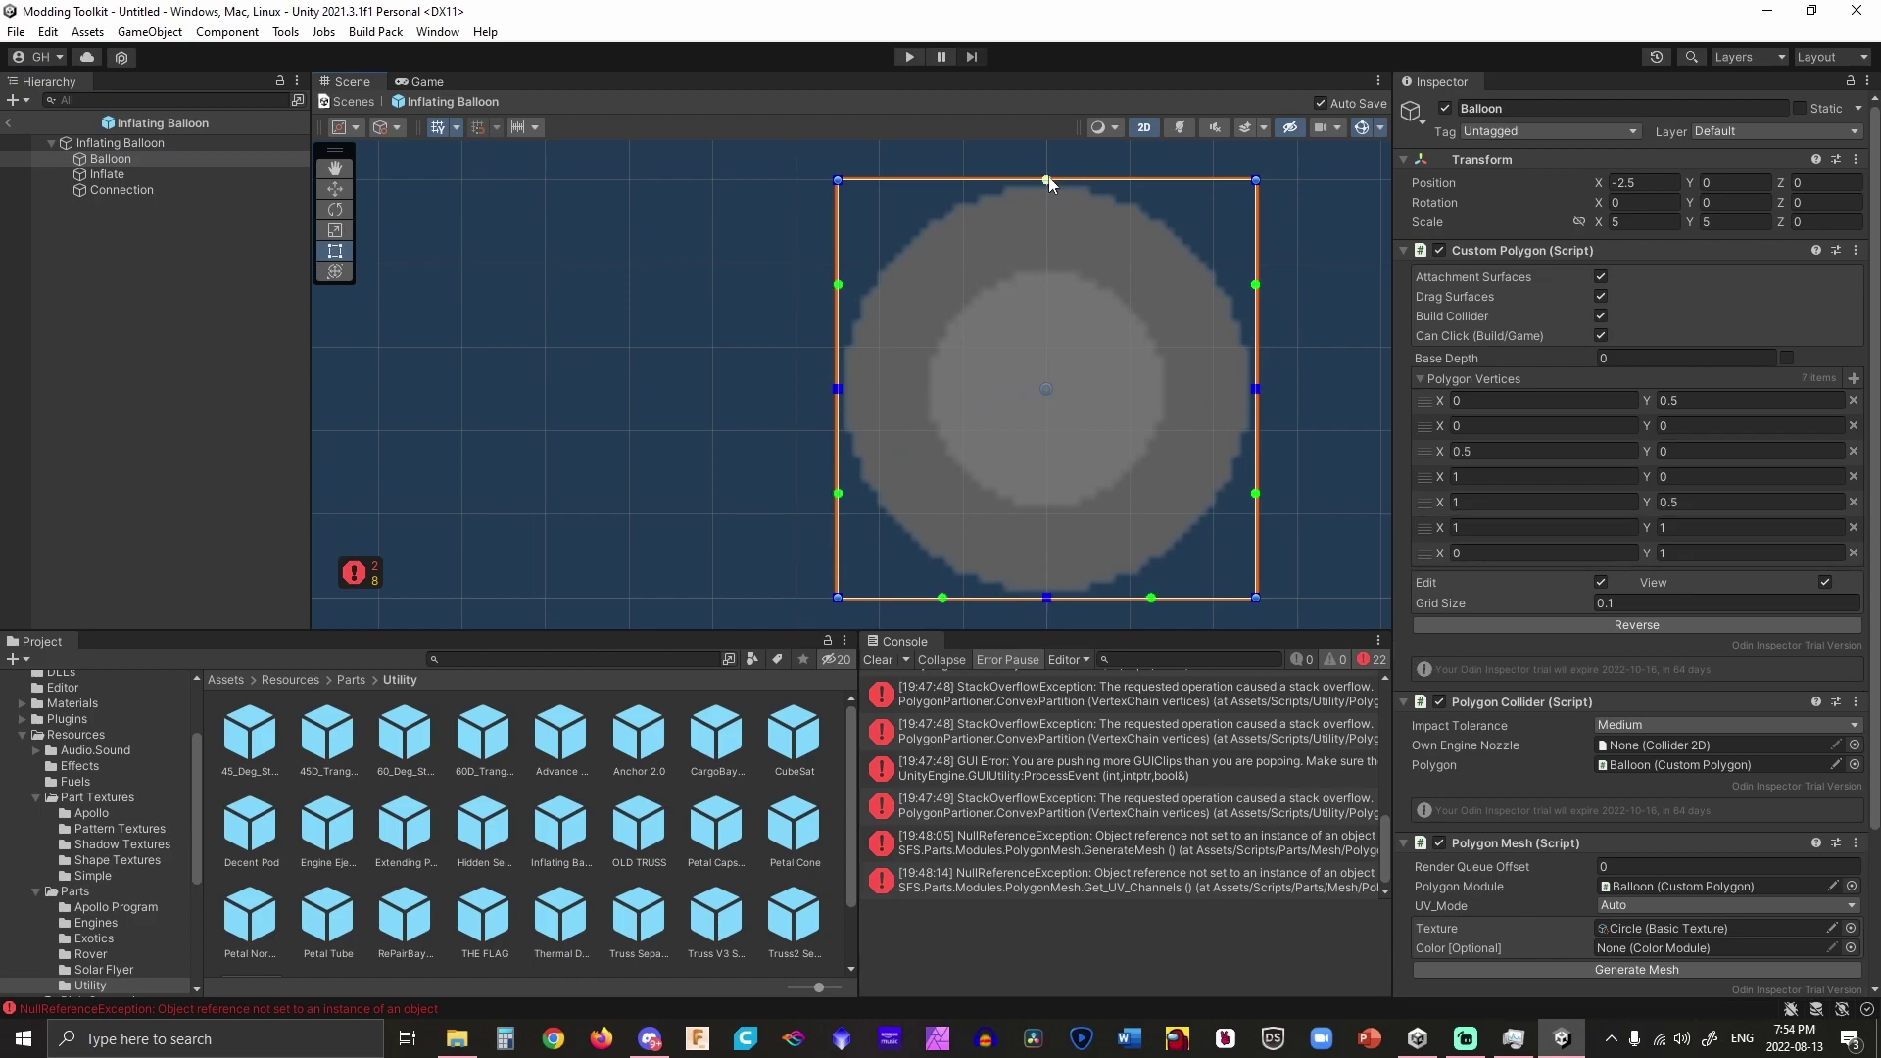
left_click(1046, 180)
Cut the top corners inward, placing top-edge vertices at X 0.3 and 0.7.
left_click_drag(1256, 181, 1157, 217)
scroll(1252, 182, "up", 1)
key("ctrl+z")
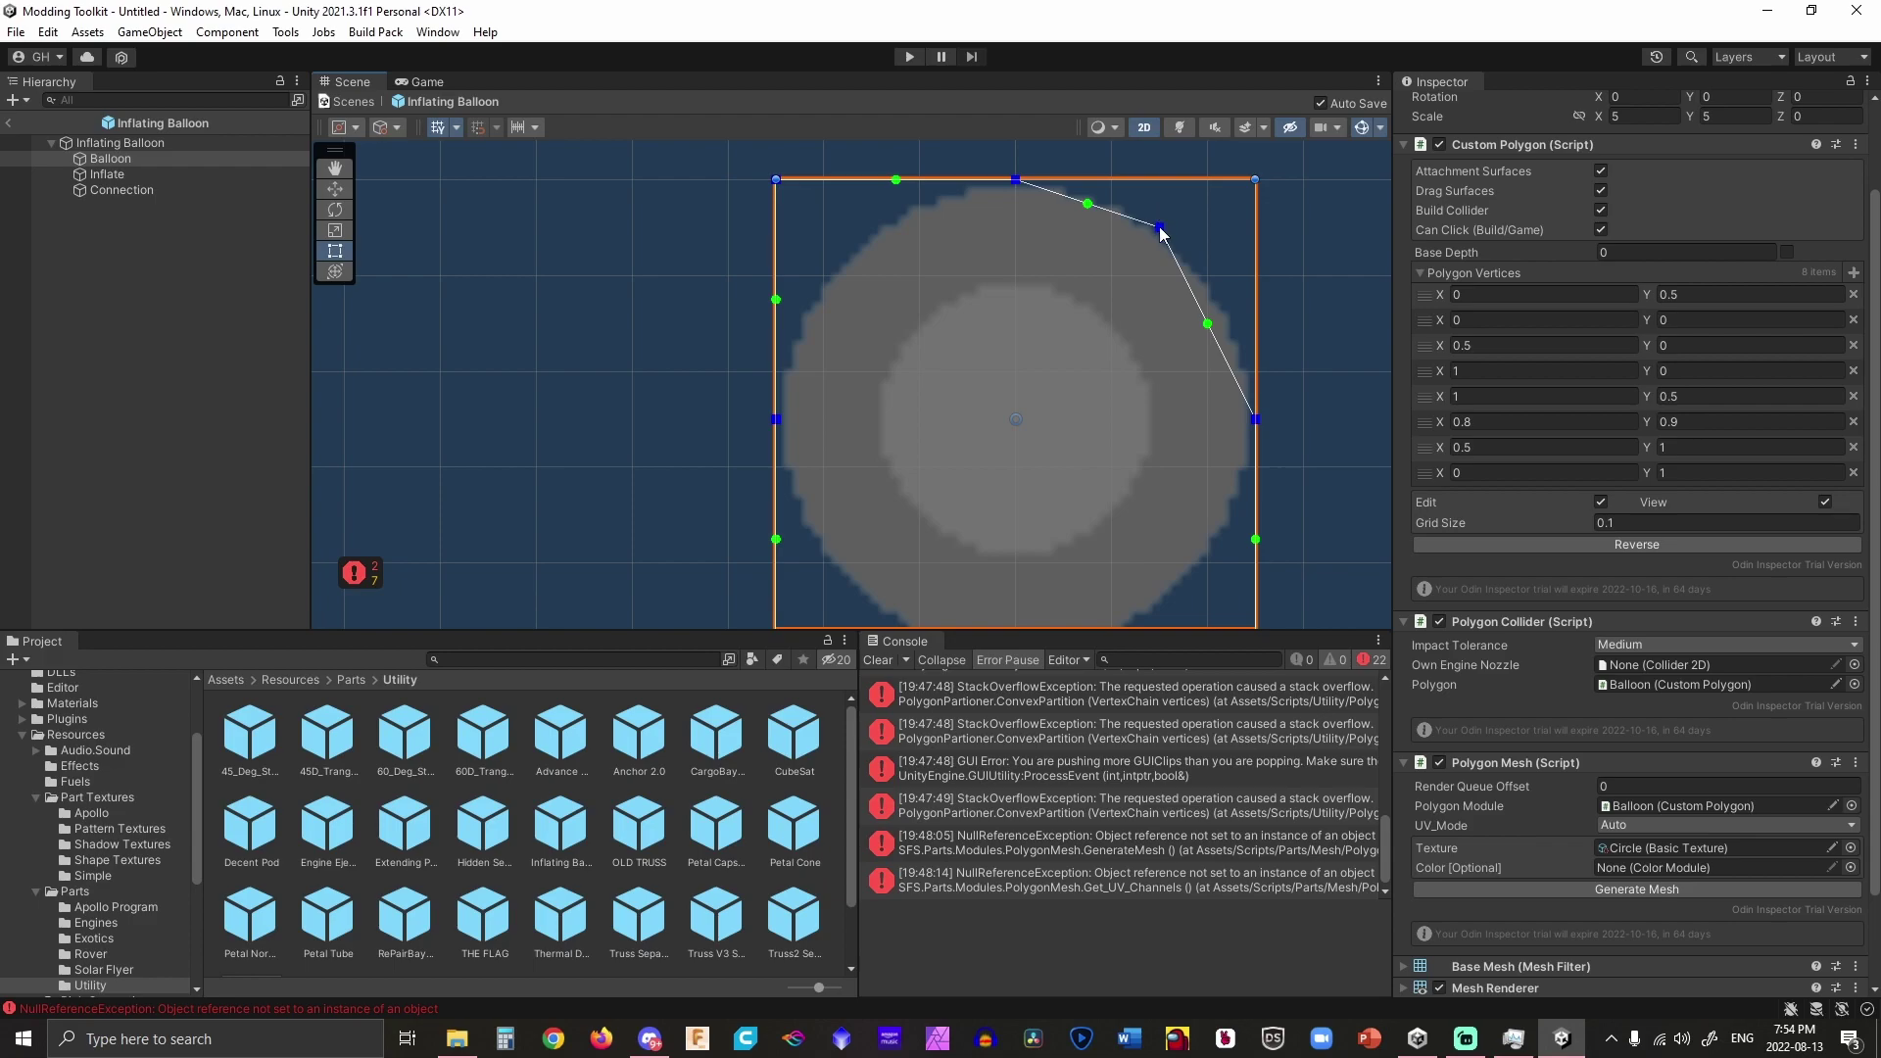
left_click_drag(1208, 324, 1238, 348)
left_click_drag(1161, 228, 1112, 181)
left_click_drag(895, 181, 939, 187)
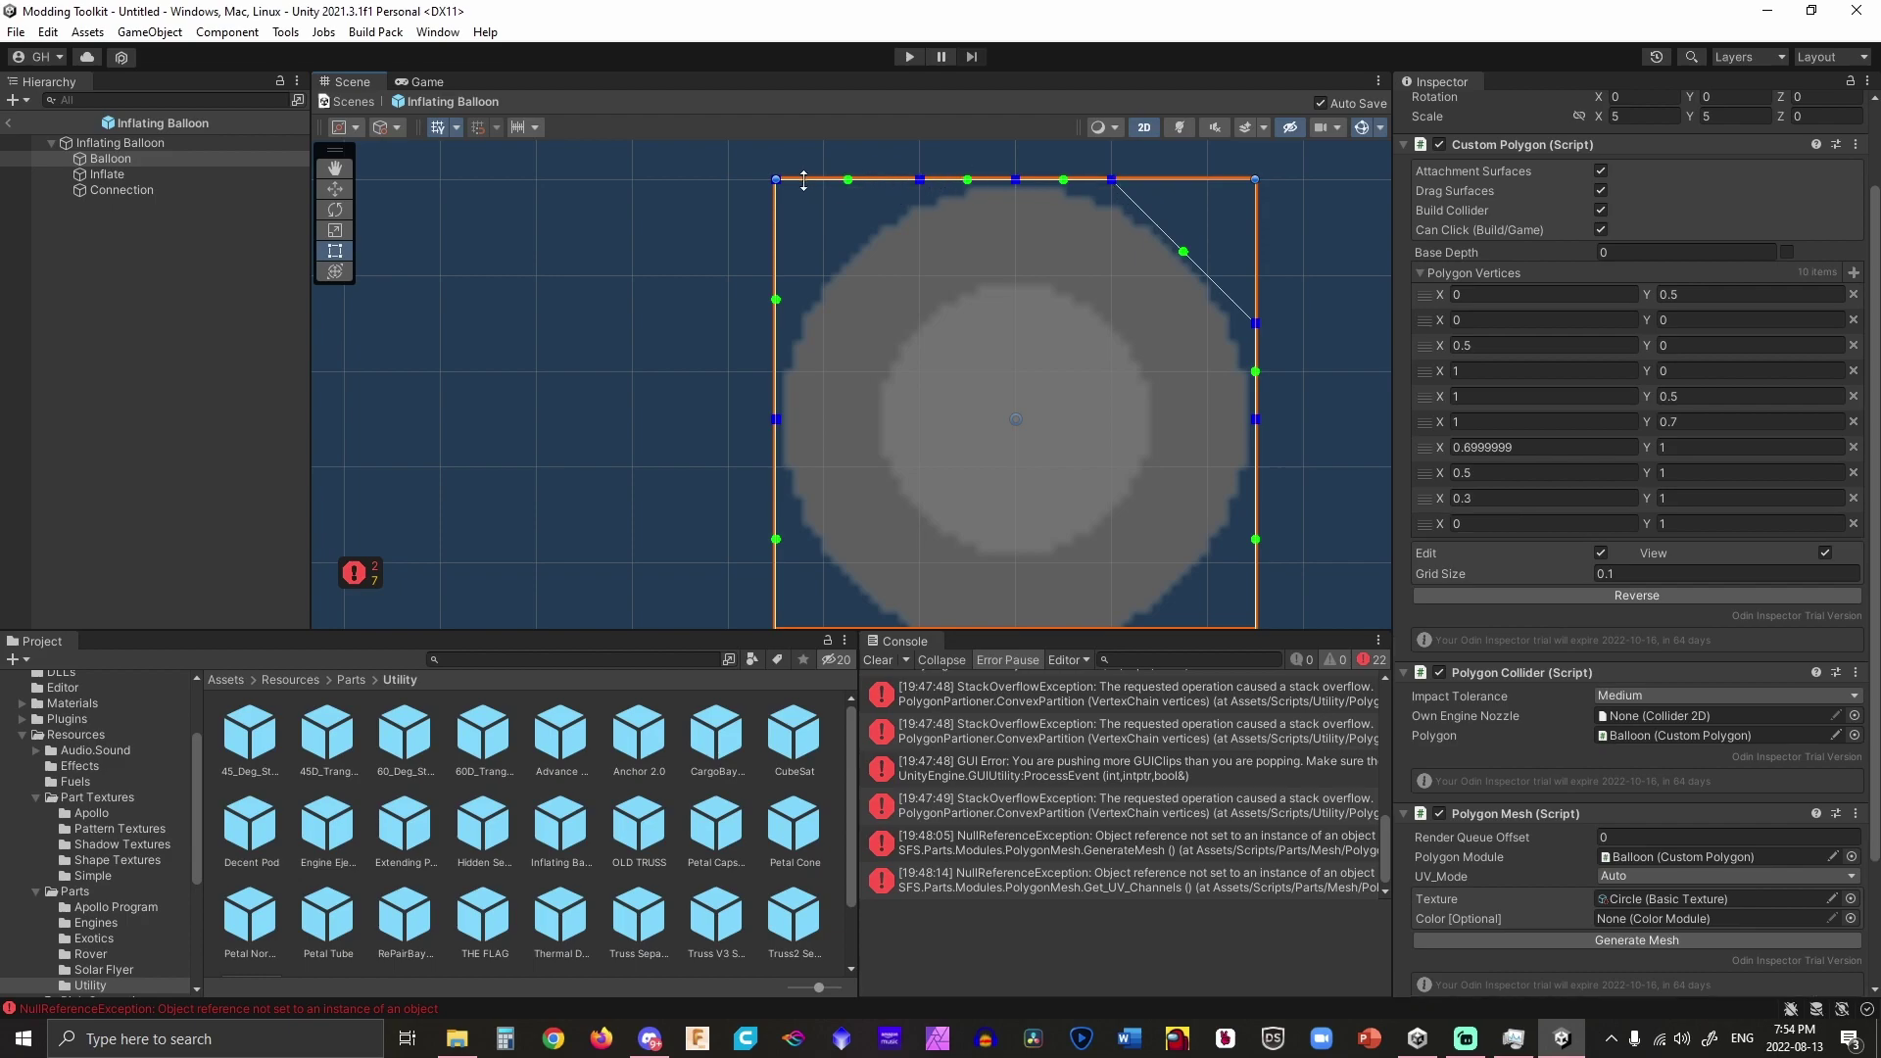
left_click_drag(780, 185, 786, 314)
Cut the bottom corners inward, placing bottom-edge vertices at X 0.3 and 0.7.
scroll(992, 355, "down", 3)
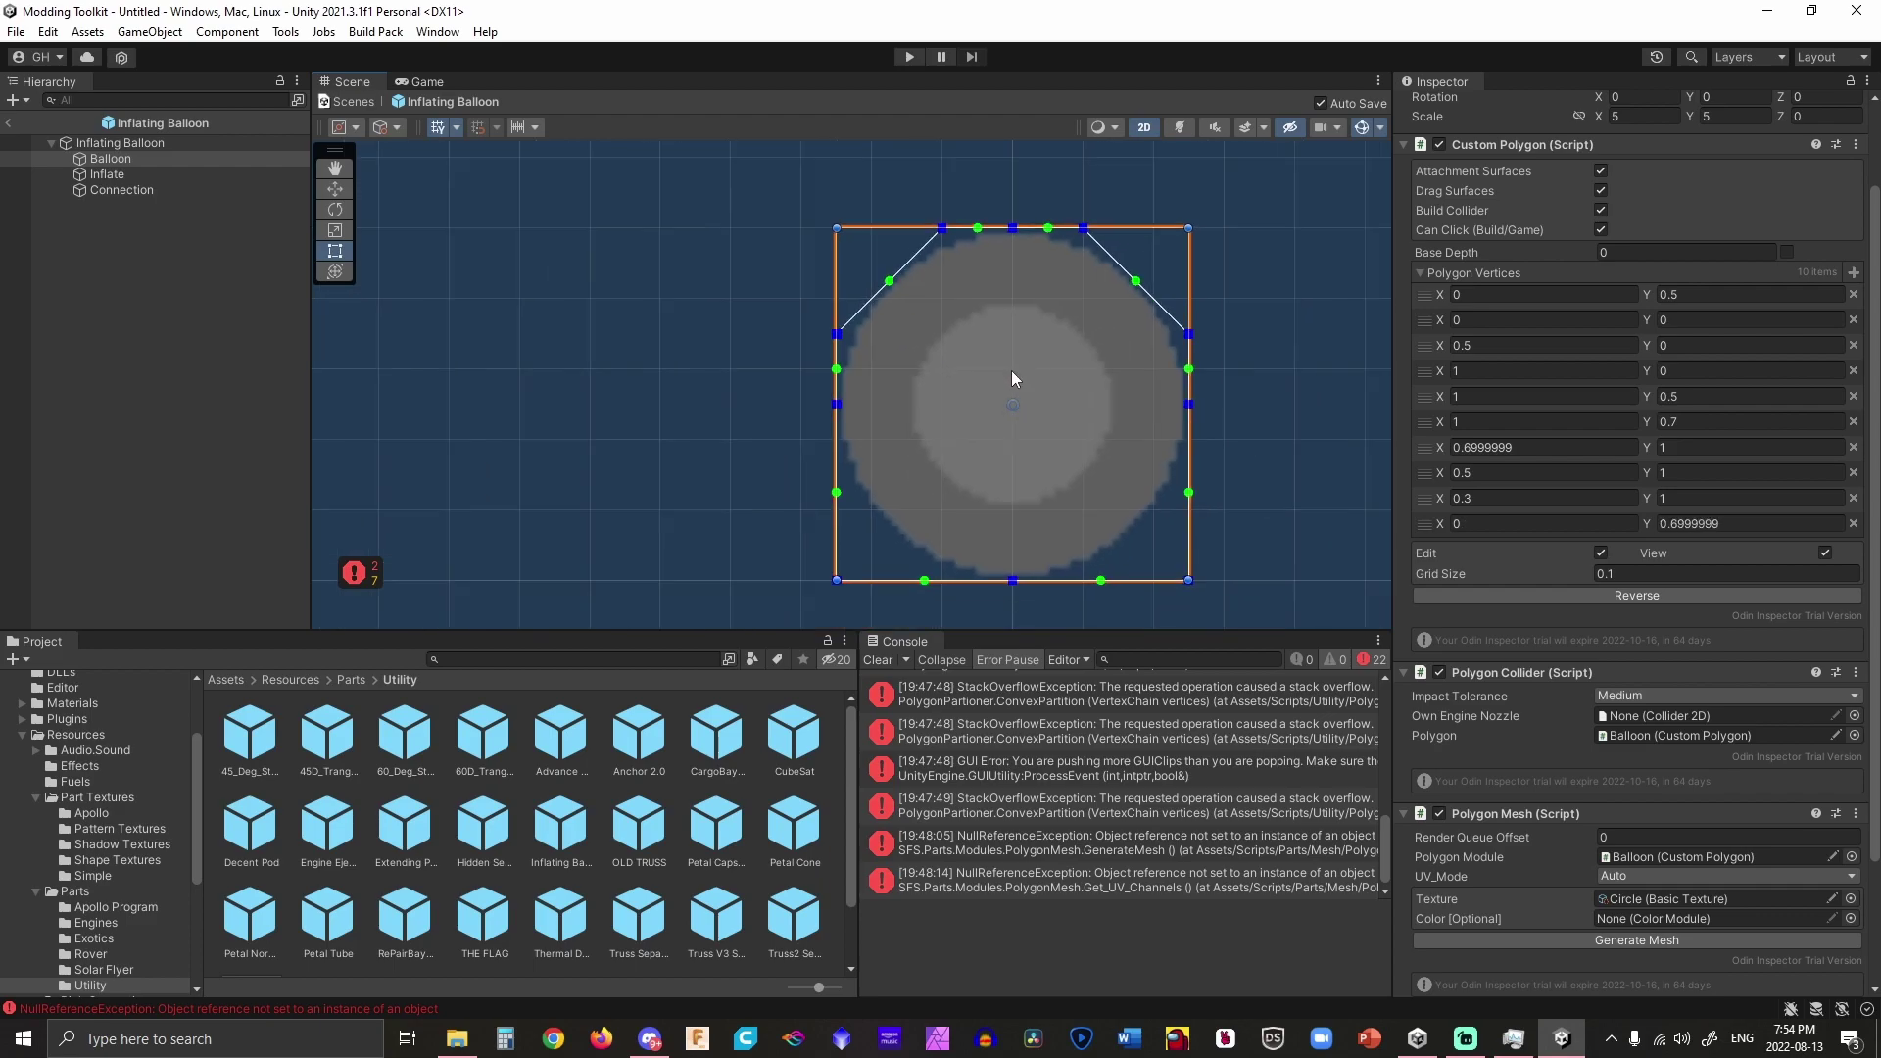
scroll(1011, 377, "down", 1)
scroll(850, 566, "up", 3)
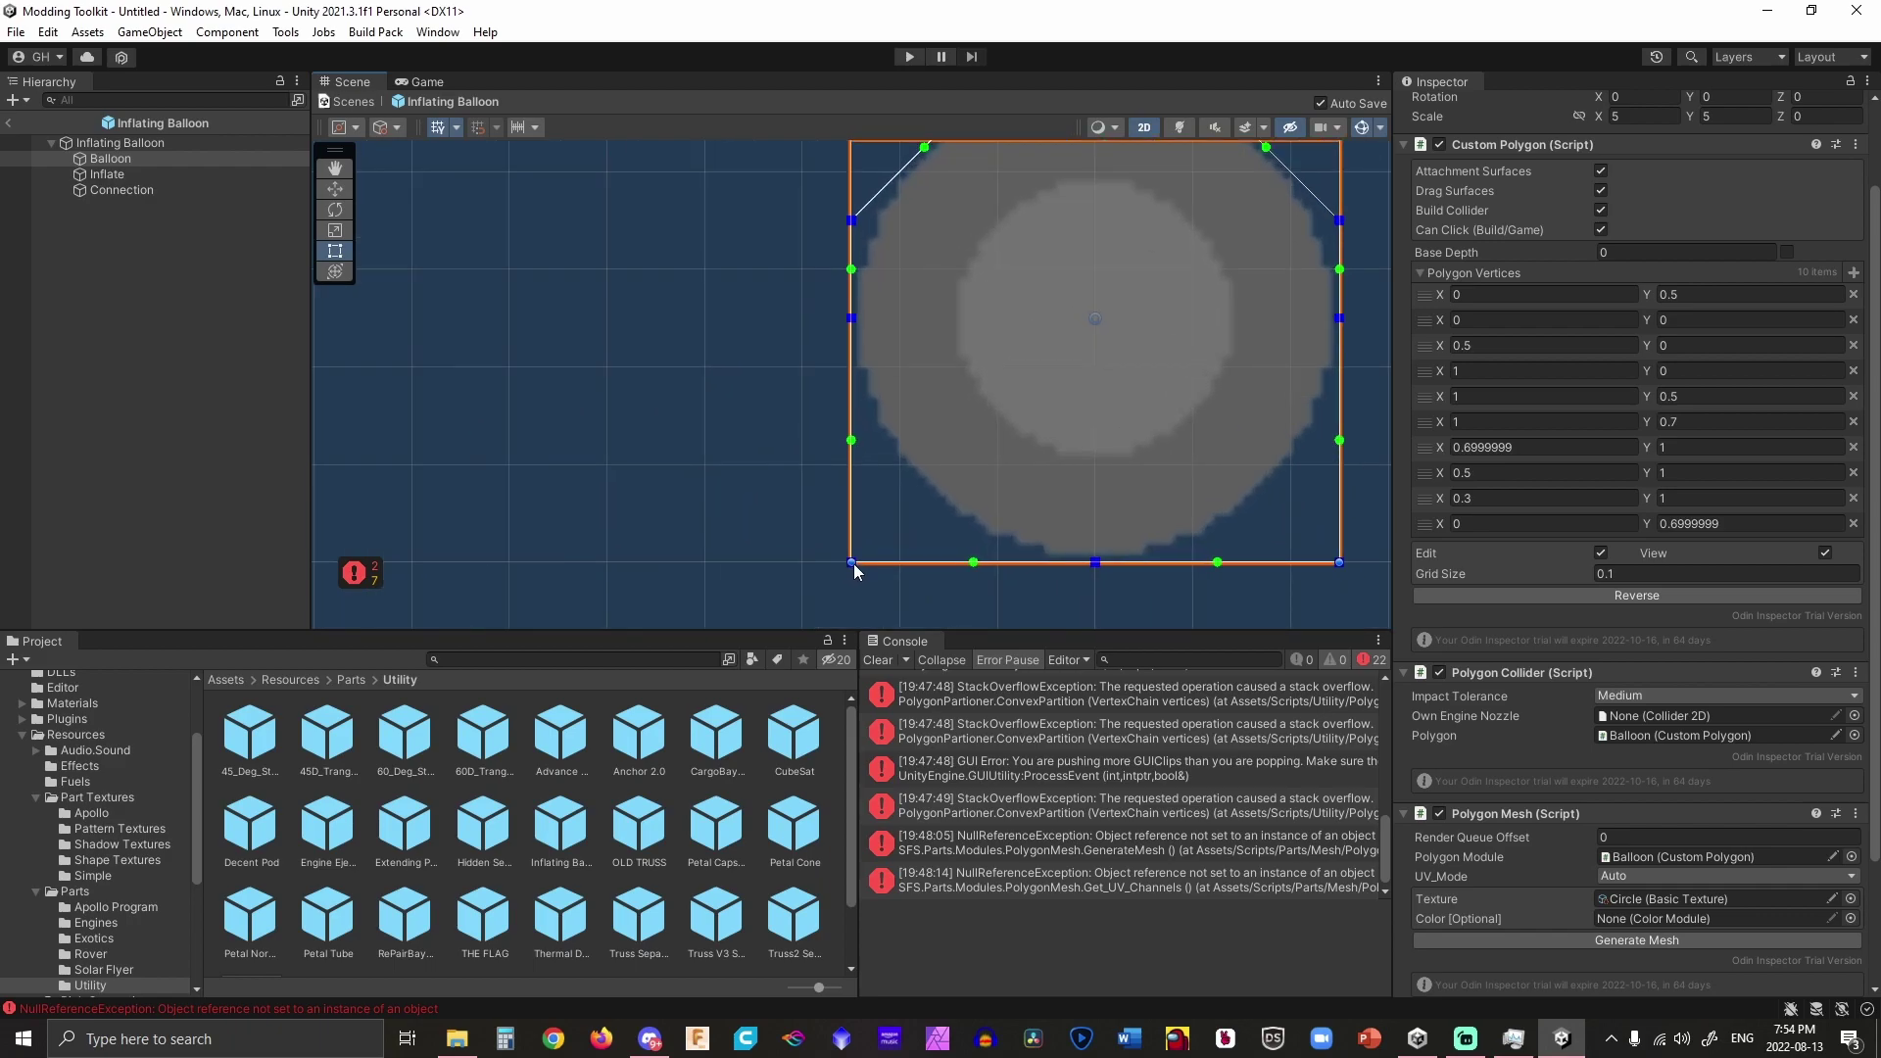
left_click_drag(973, 563, 885, 444)
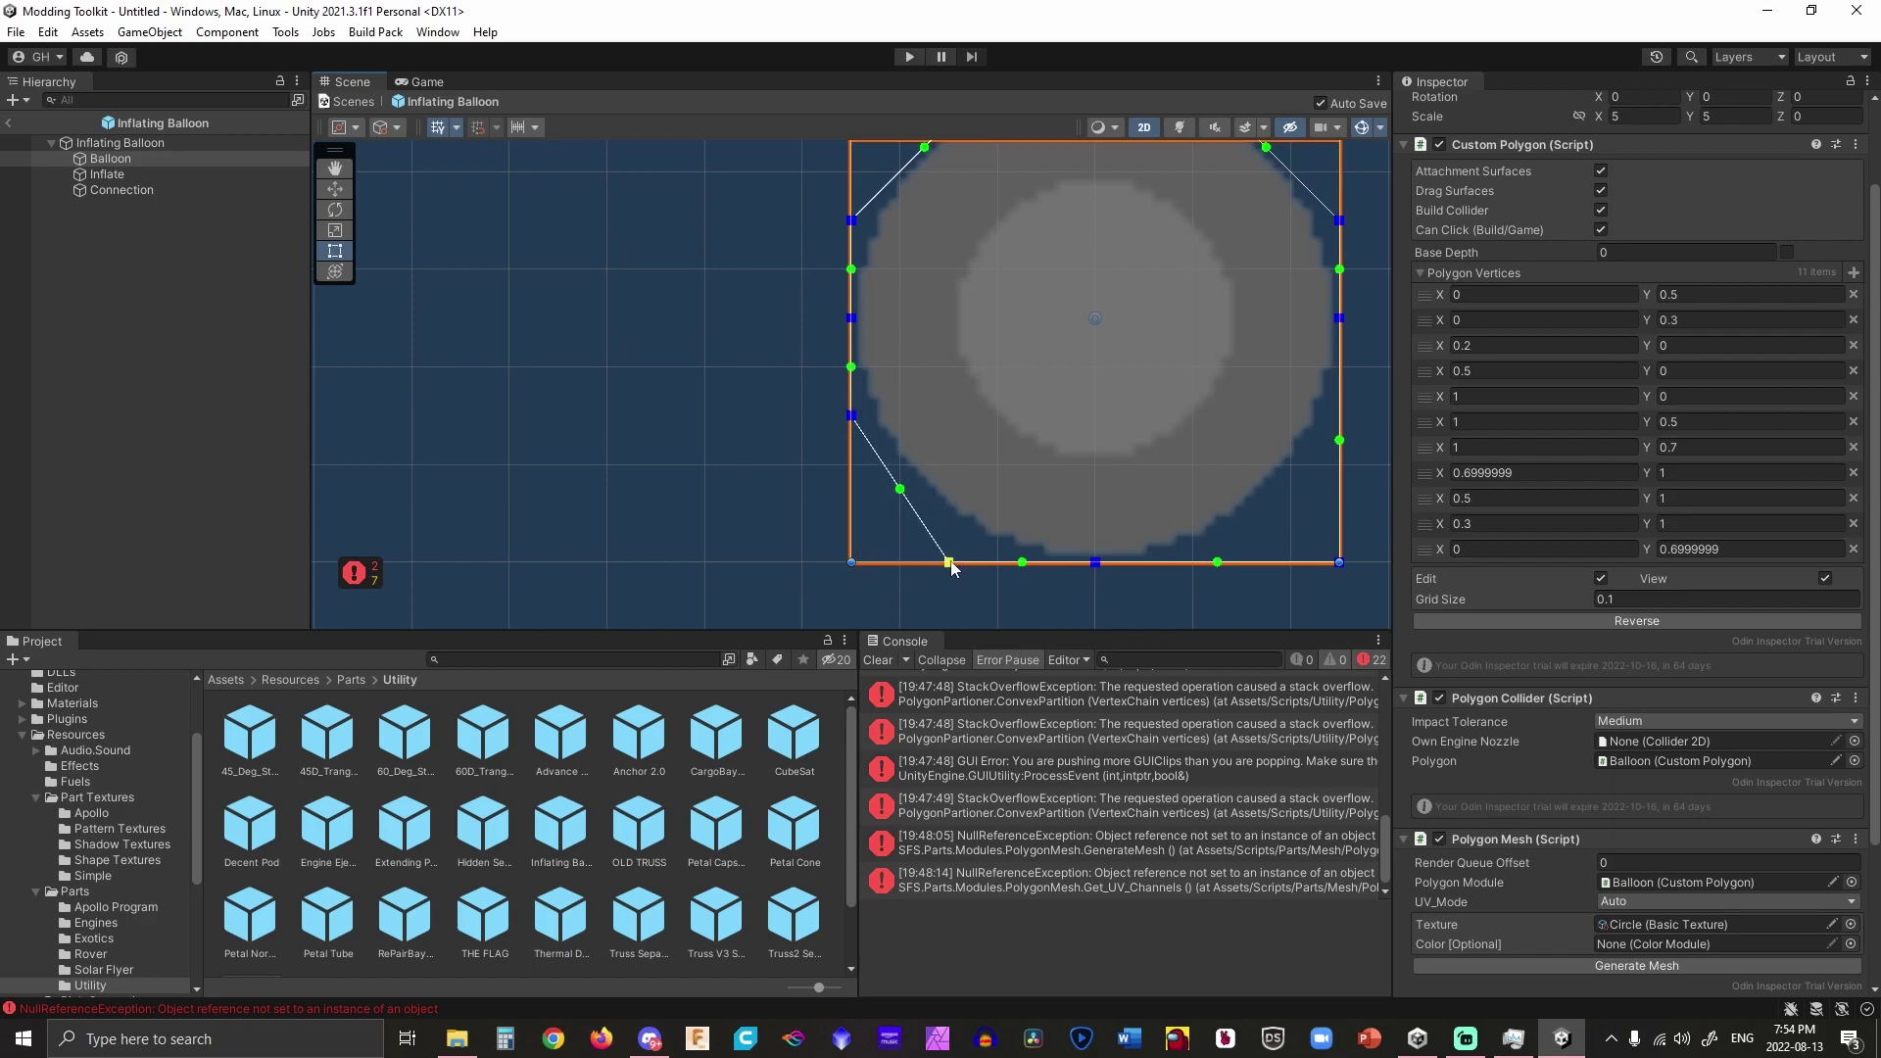
left_click_drag(949, 560, 991, 552)
left_click(1220, 563)
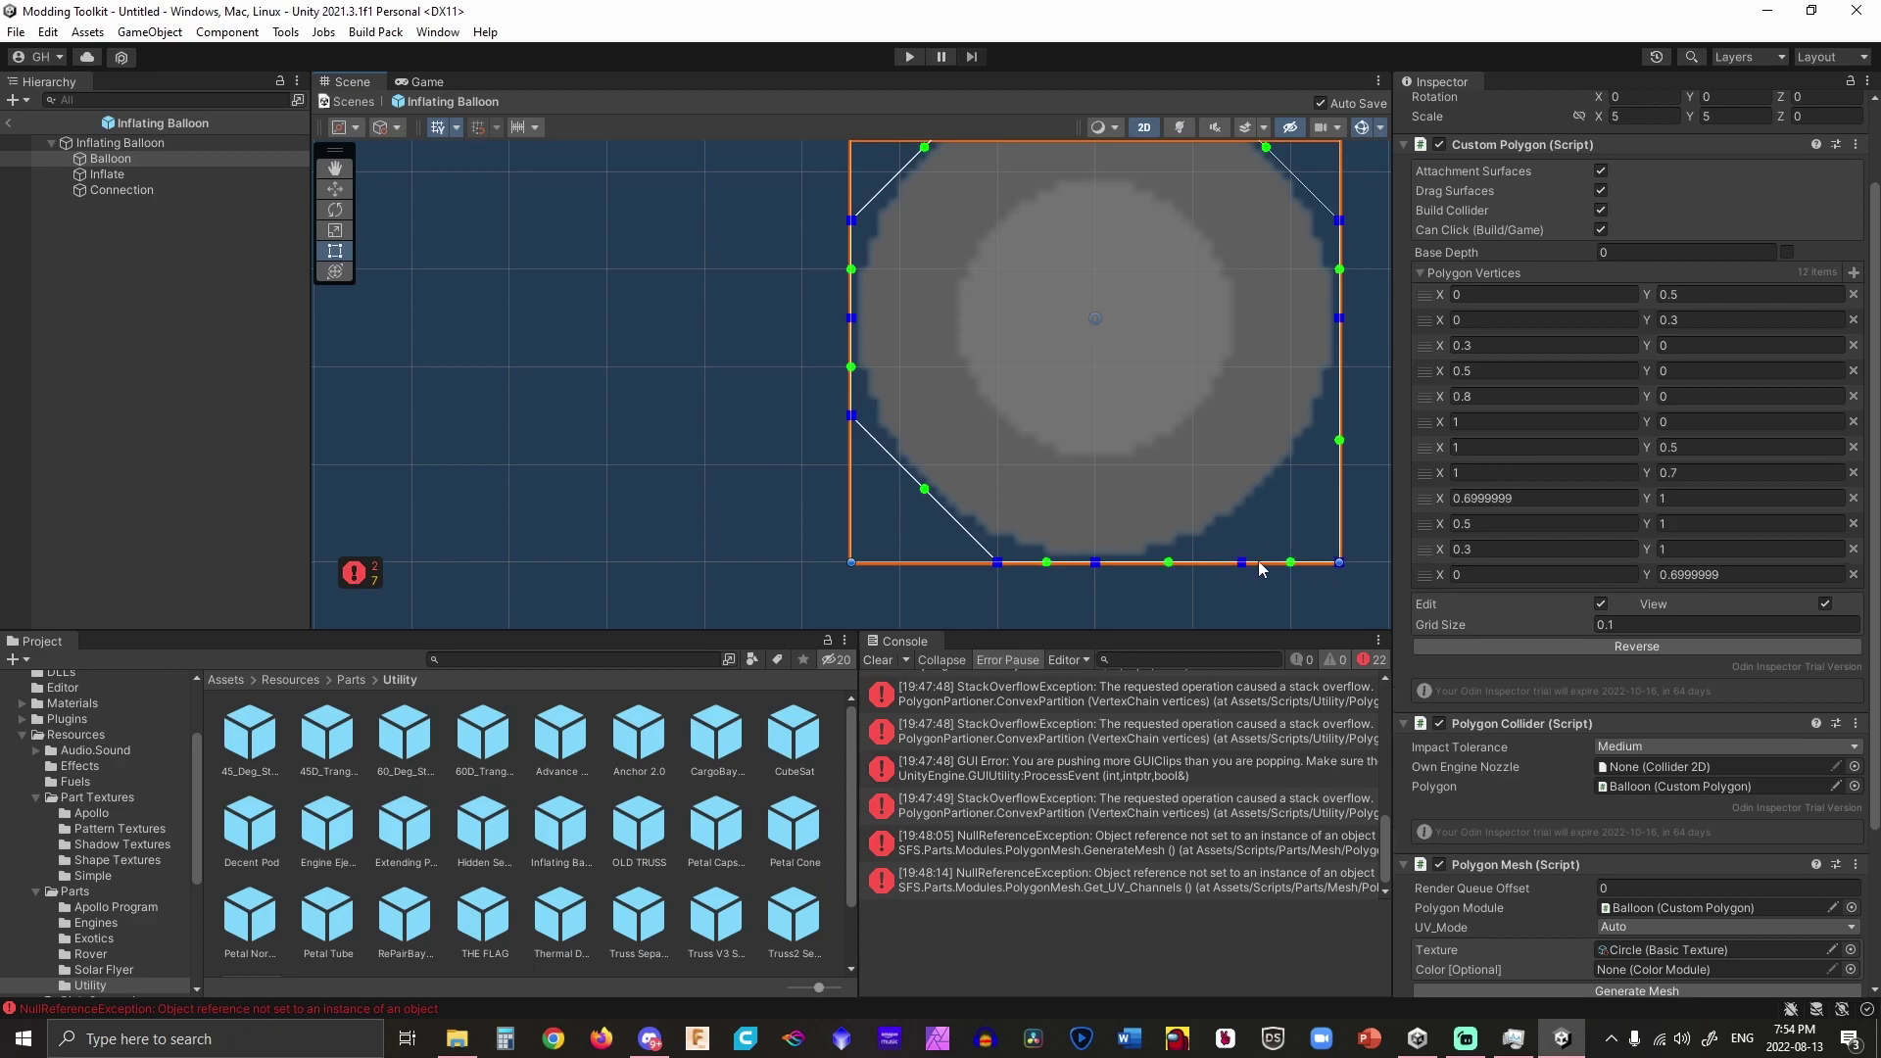
left_click_drag(1340, 563, 1339, 416)
left_click_drag(1242, 563, 1194, 563)
scroll(1233, 468, "down", 1)
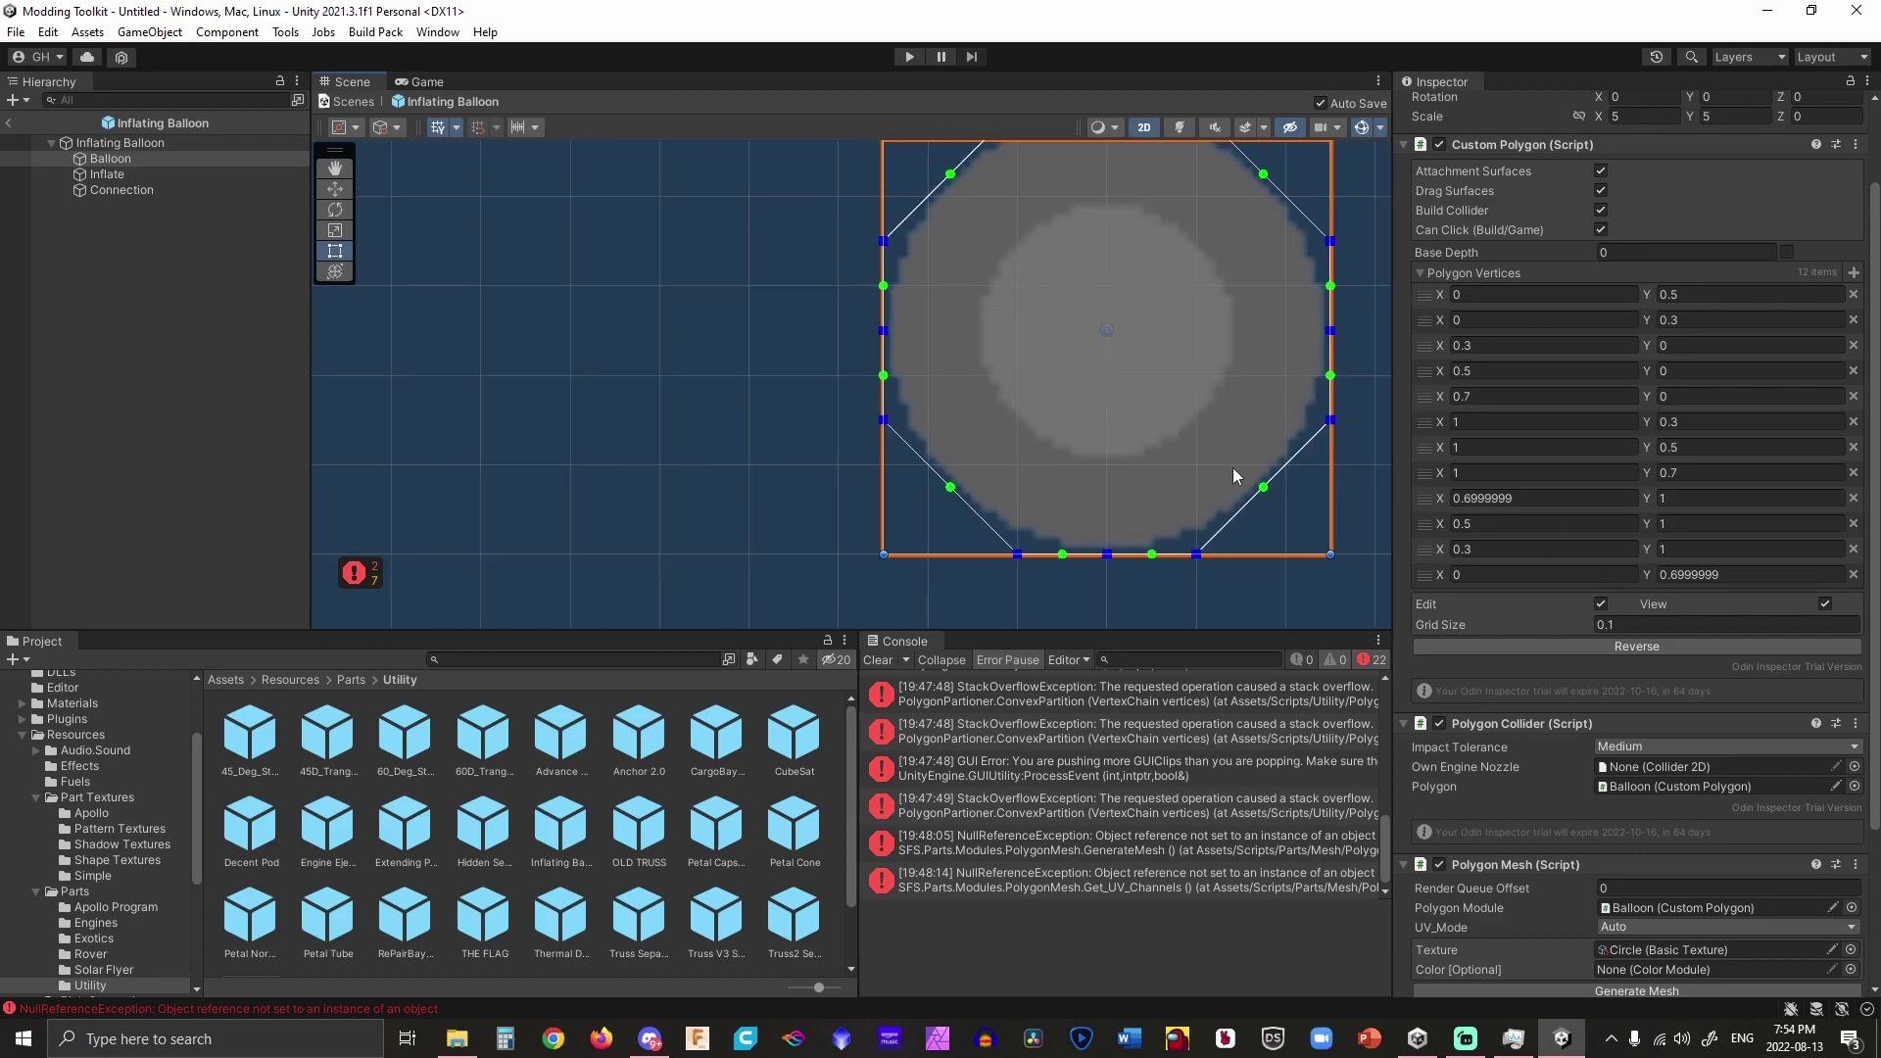
scroll(1232, 467, "down", 2)
scroll(1607, 744, "down", 3)
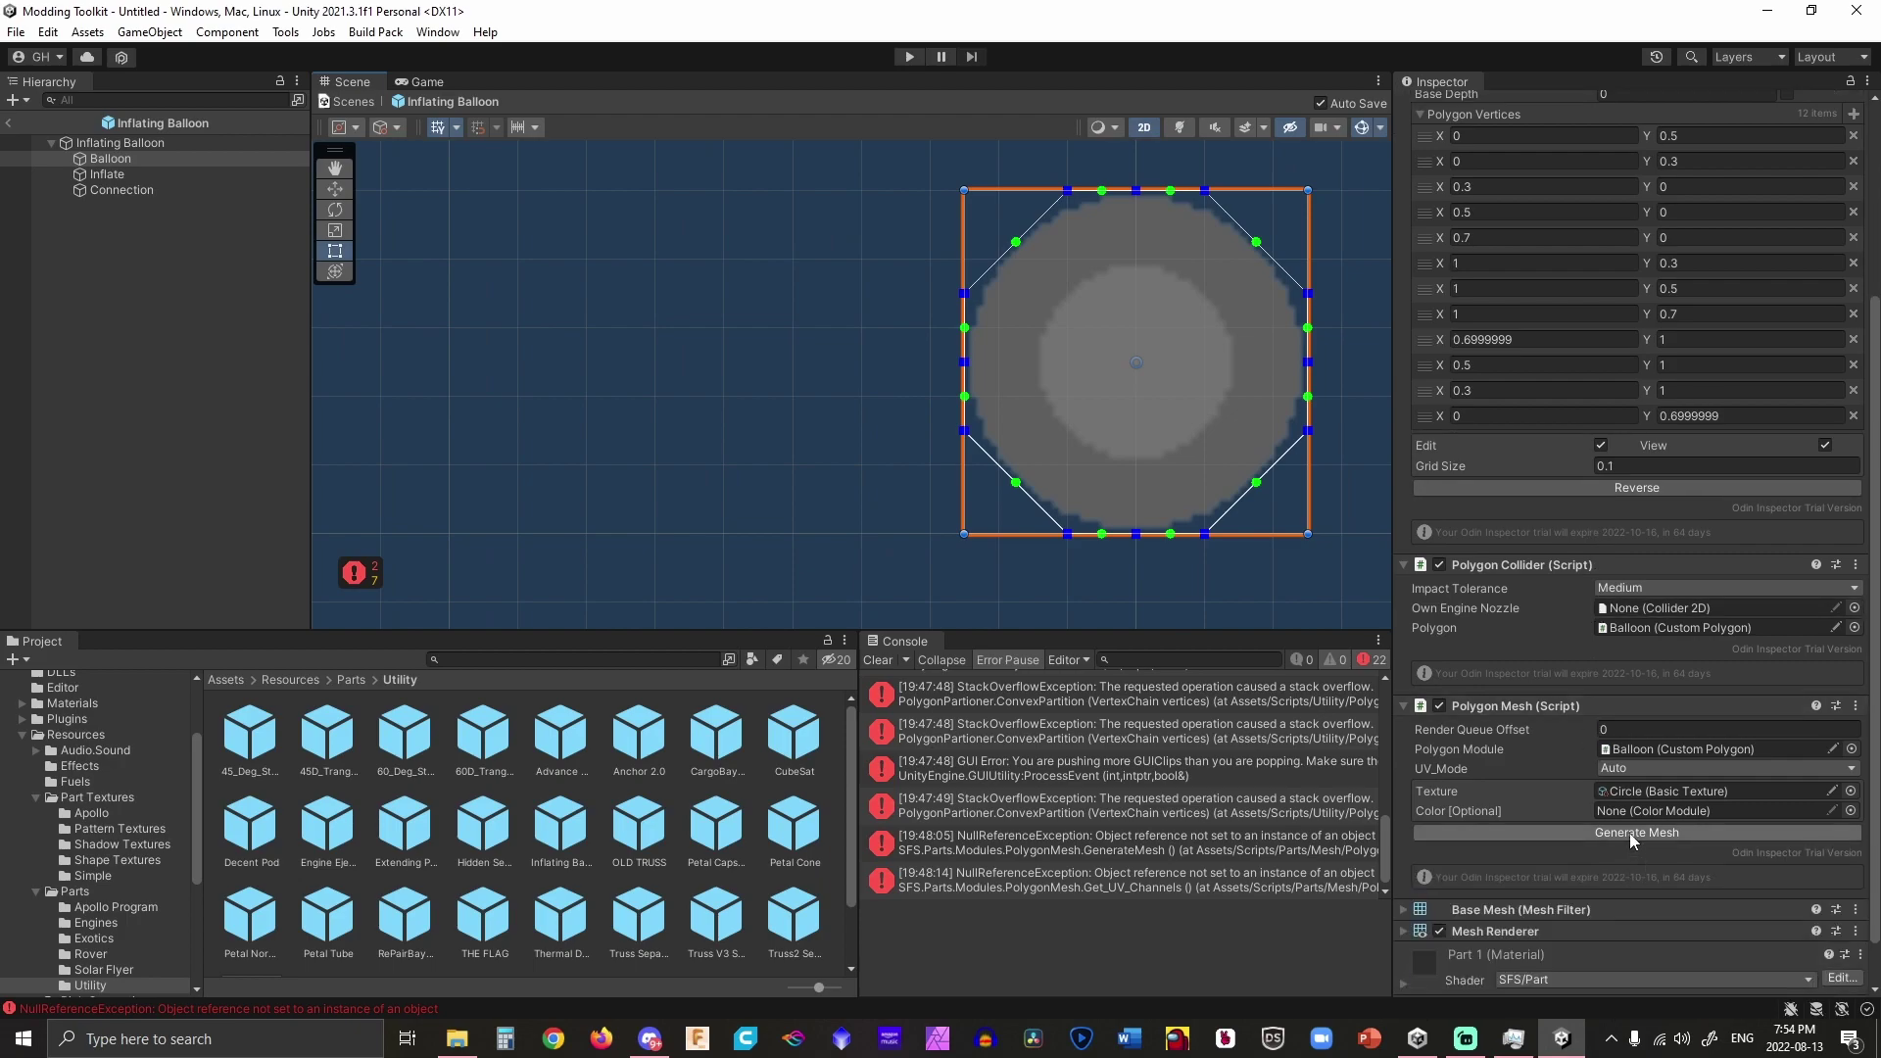
Generate the Balloon mesh from the octagon outline, check it, and select Connection.
left_click(1630, 833)
left_click(870, 420)
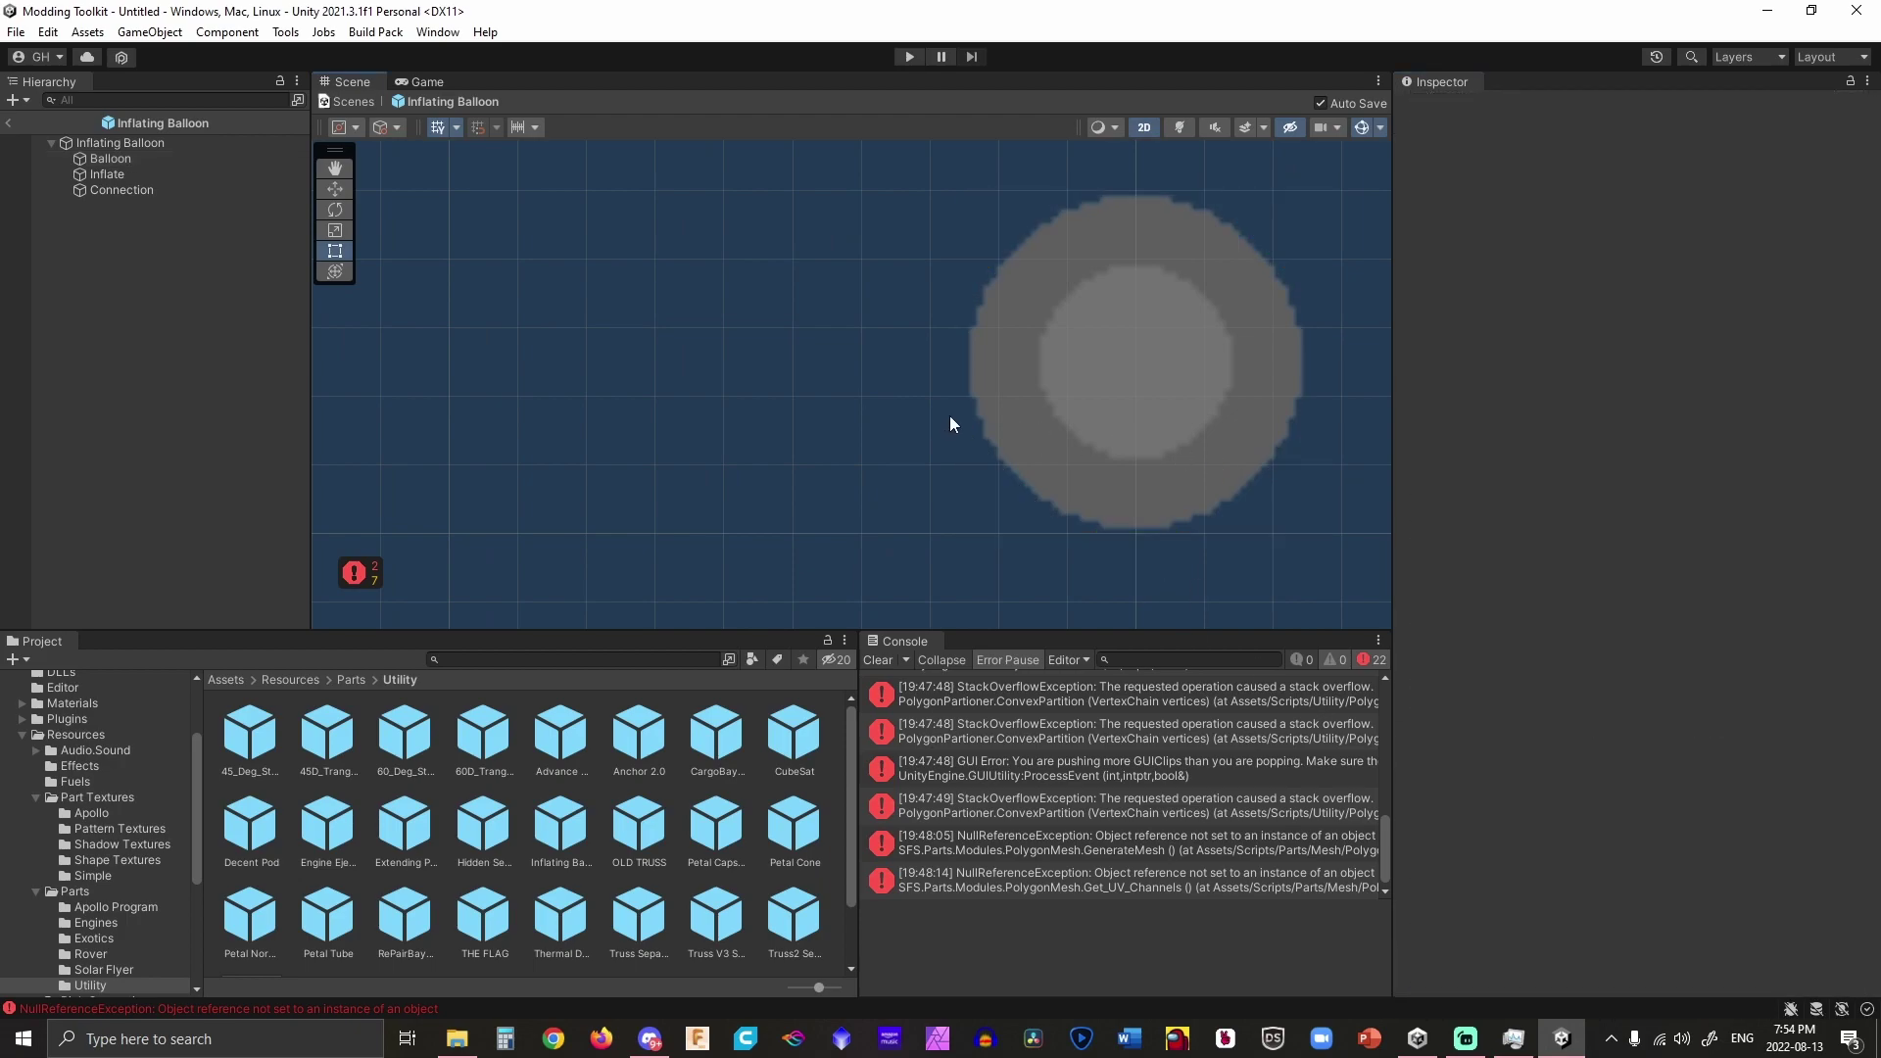
scroll(1077, 412, "down", 3)
scroll(1100, 409, "up", 2)
left_click(1164, 415)
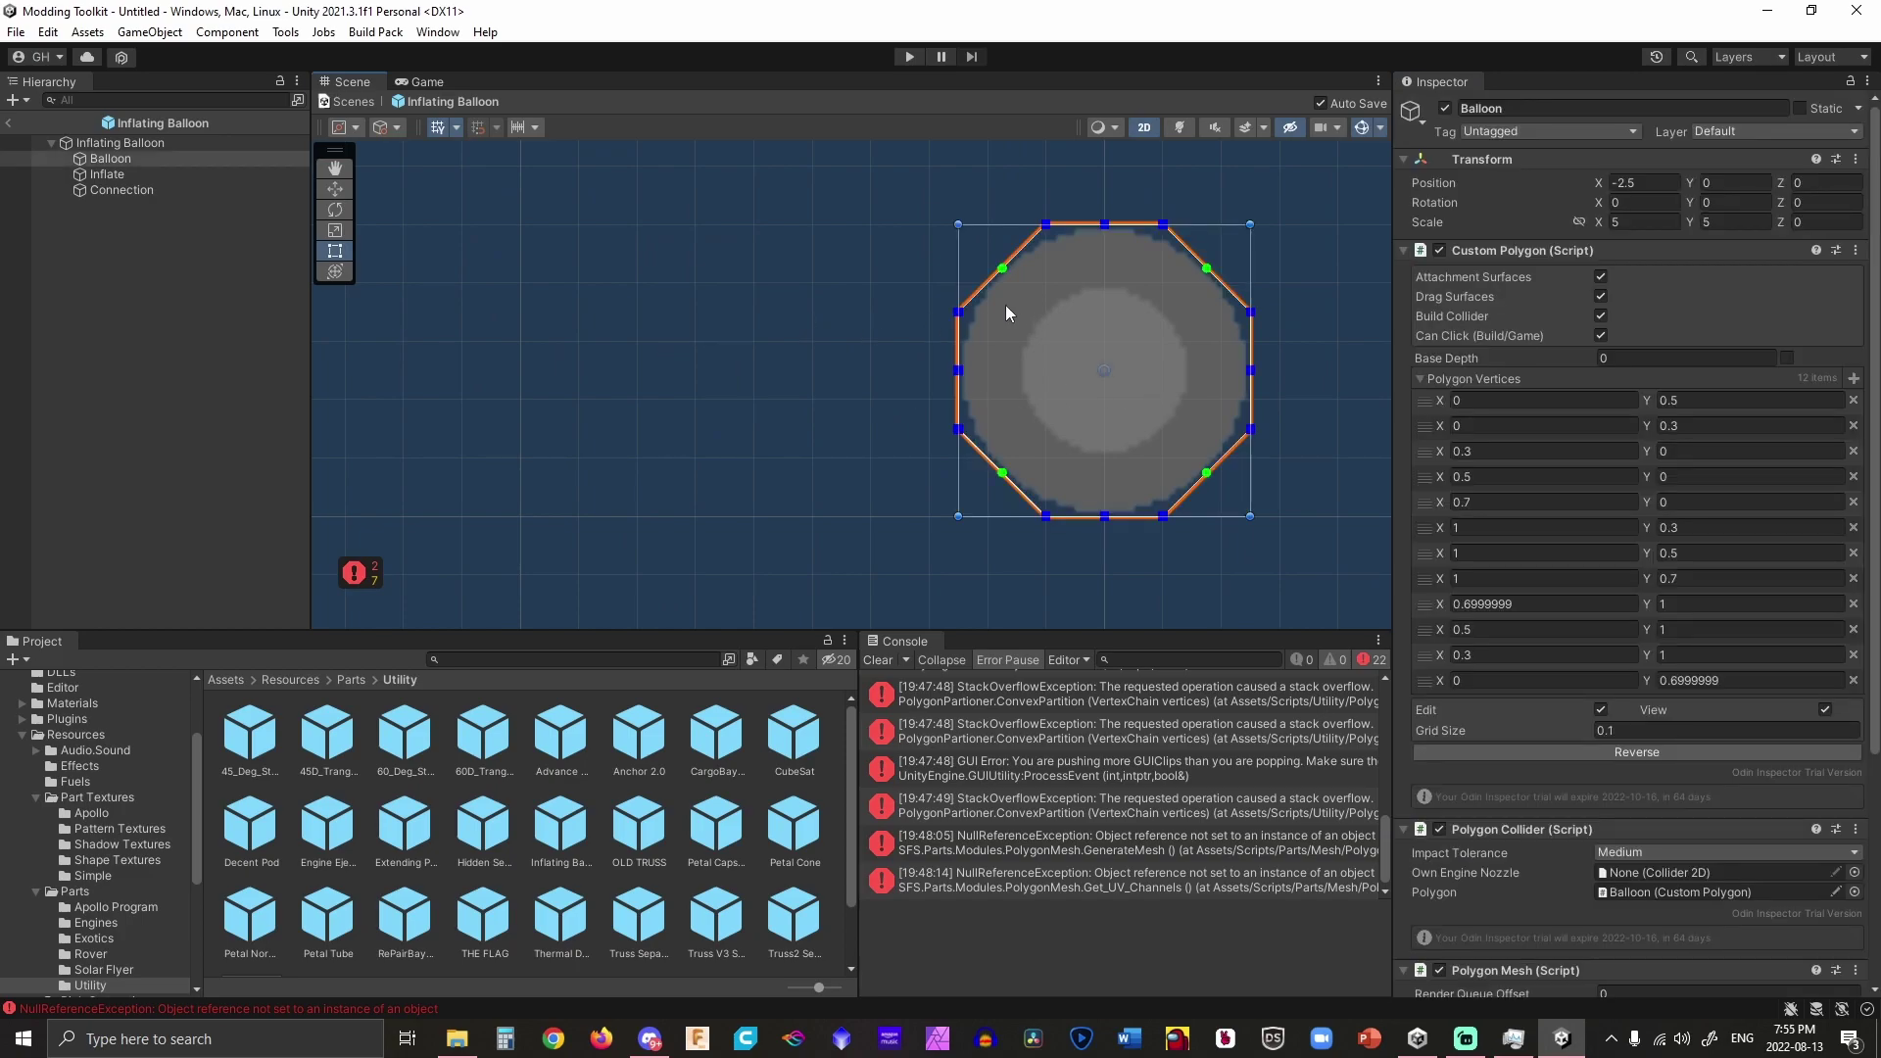
left_click(151, 190)
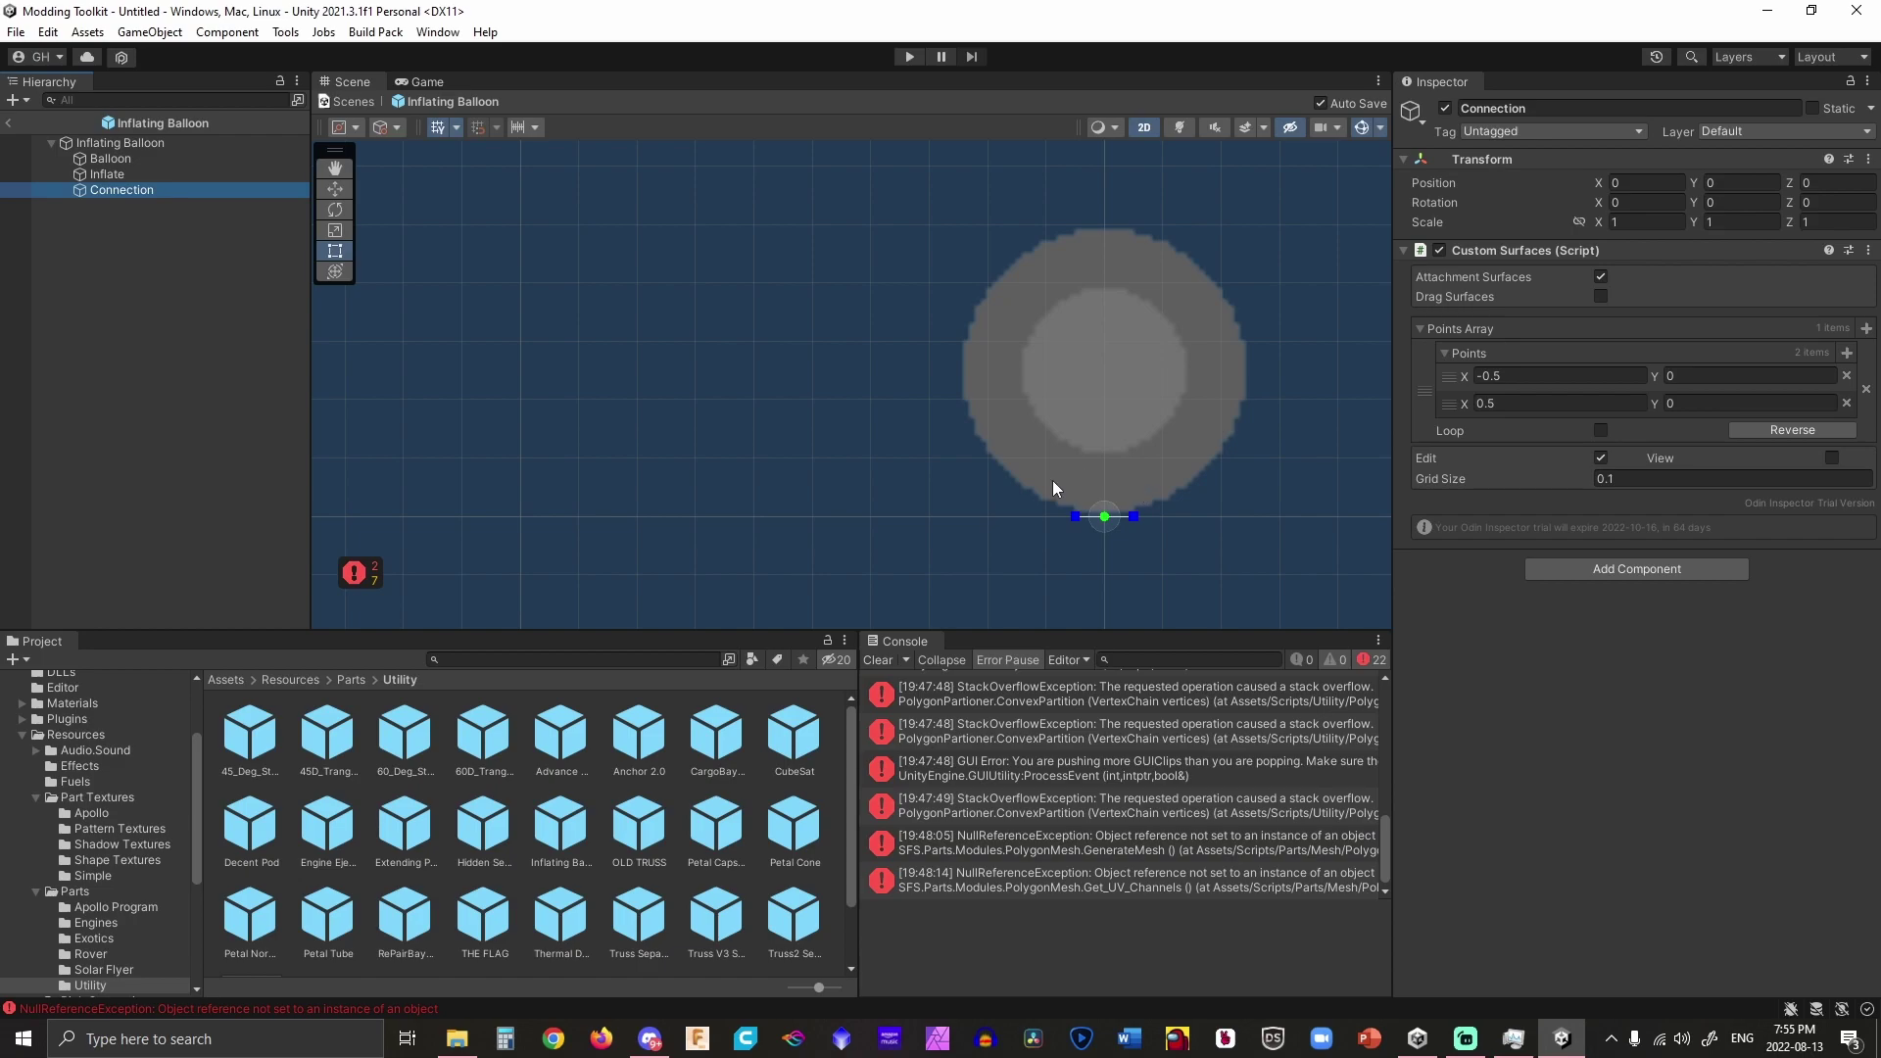
scroll(1174, 537, "up", 5)
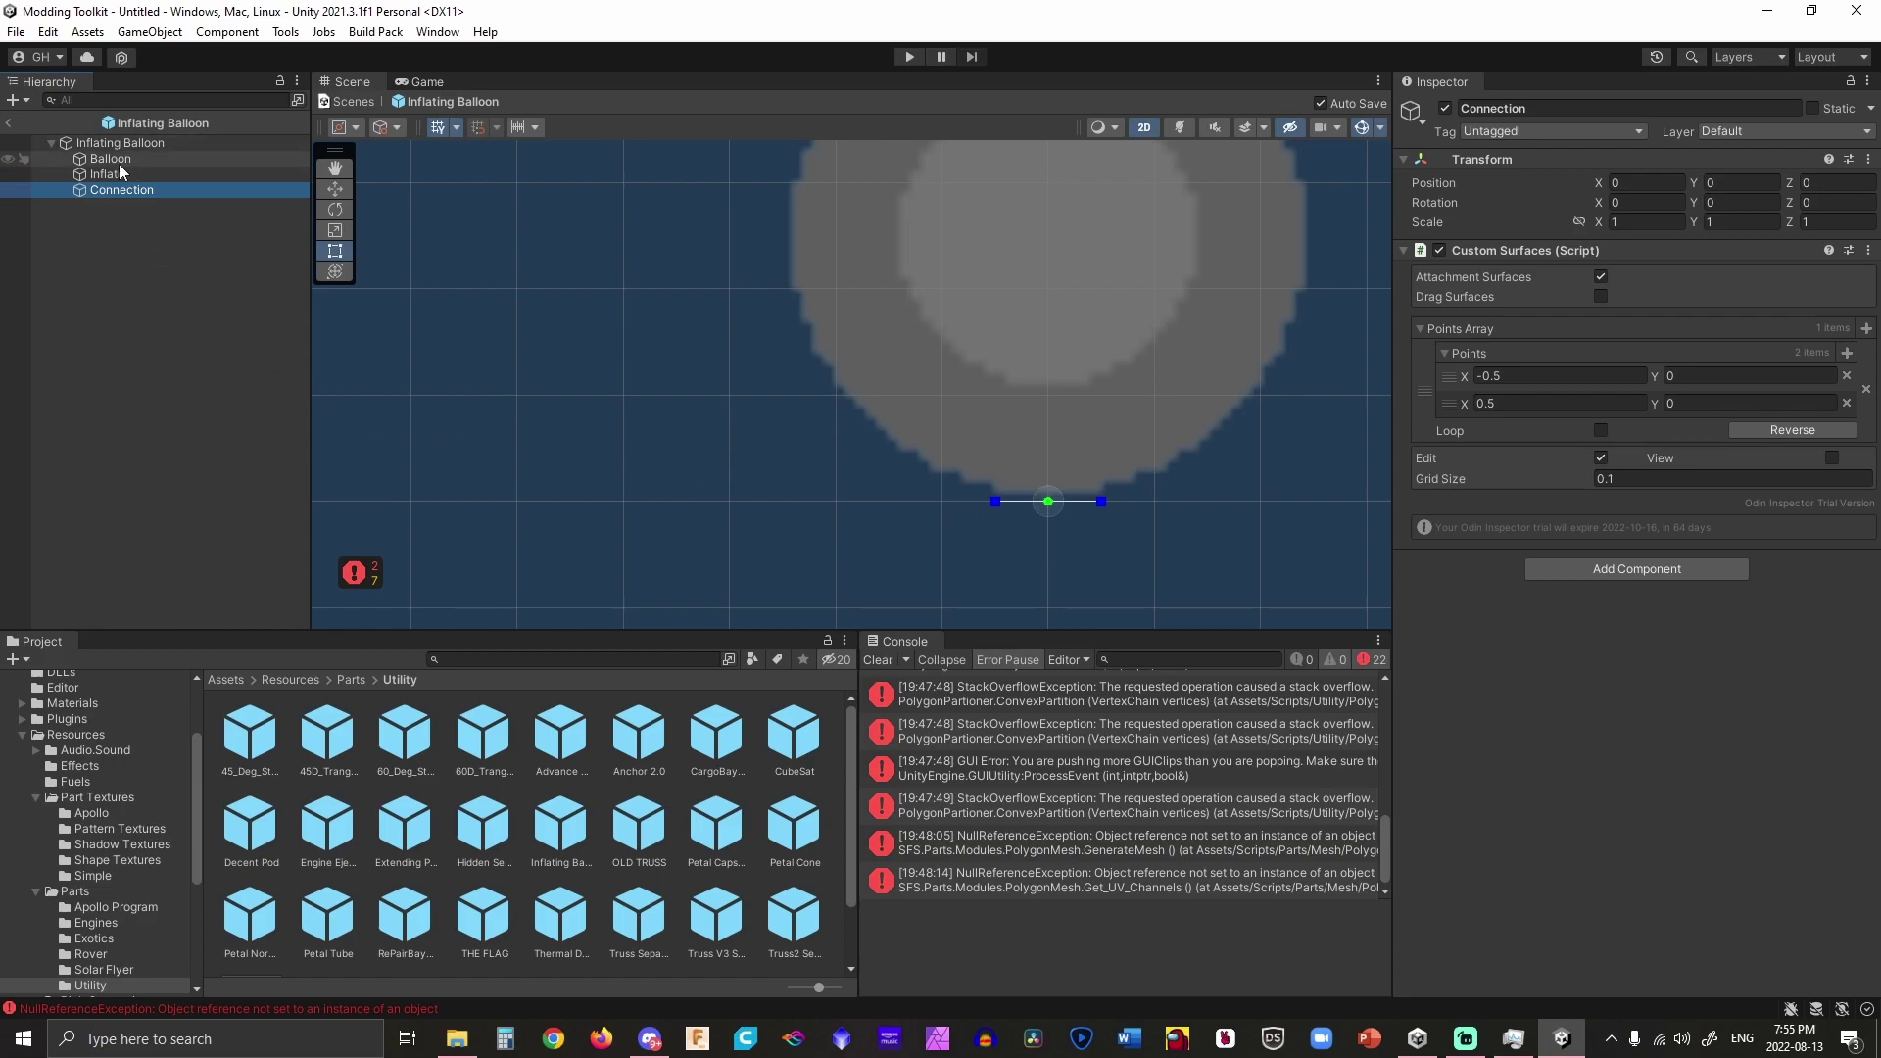
Create an empty object under Connection named 'Package Closed'.
right_click(132, 194)
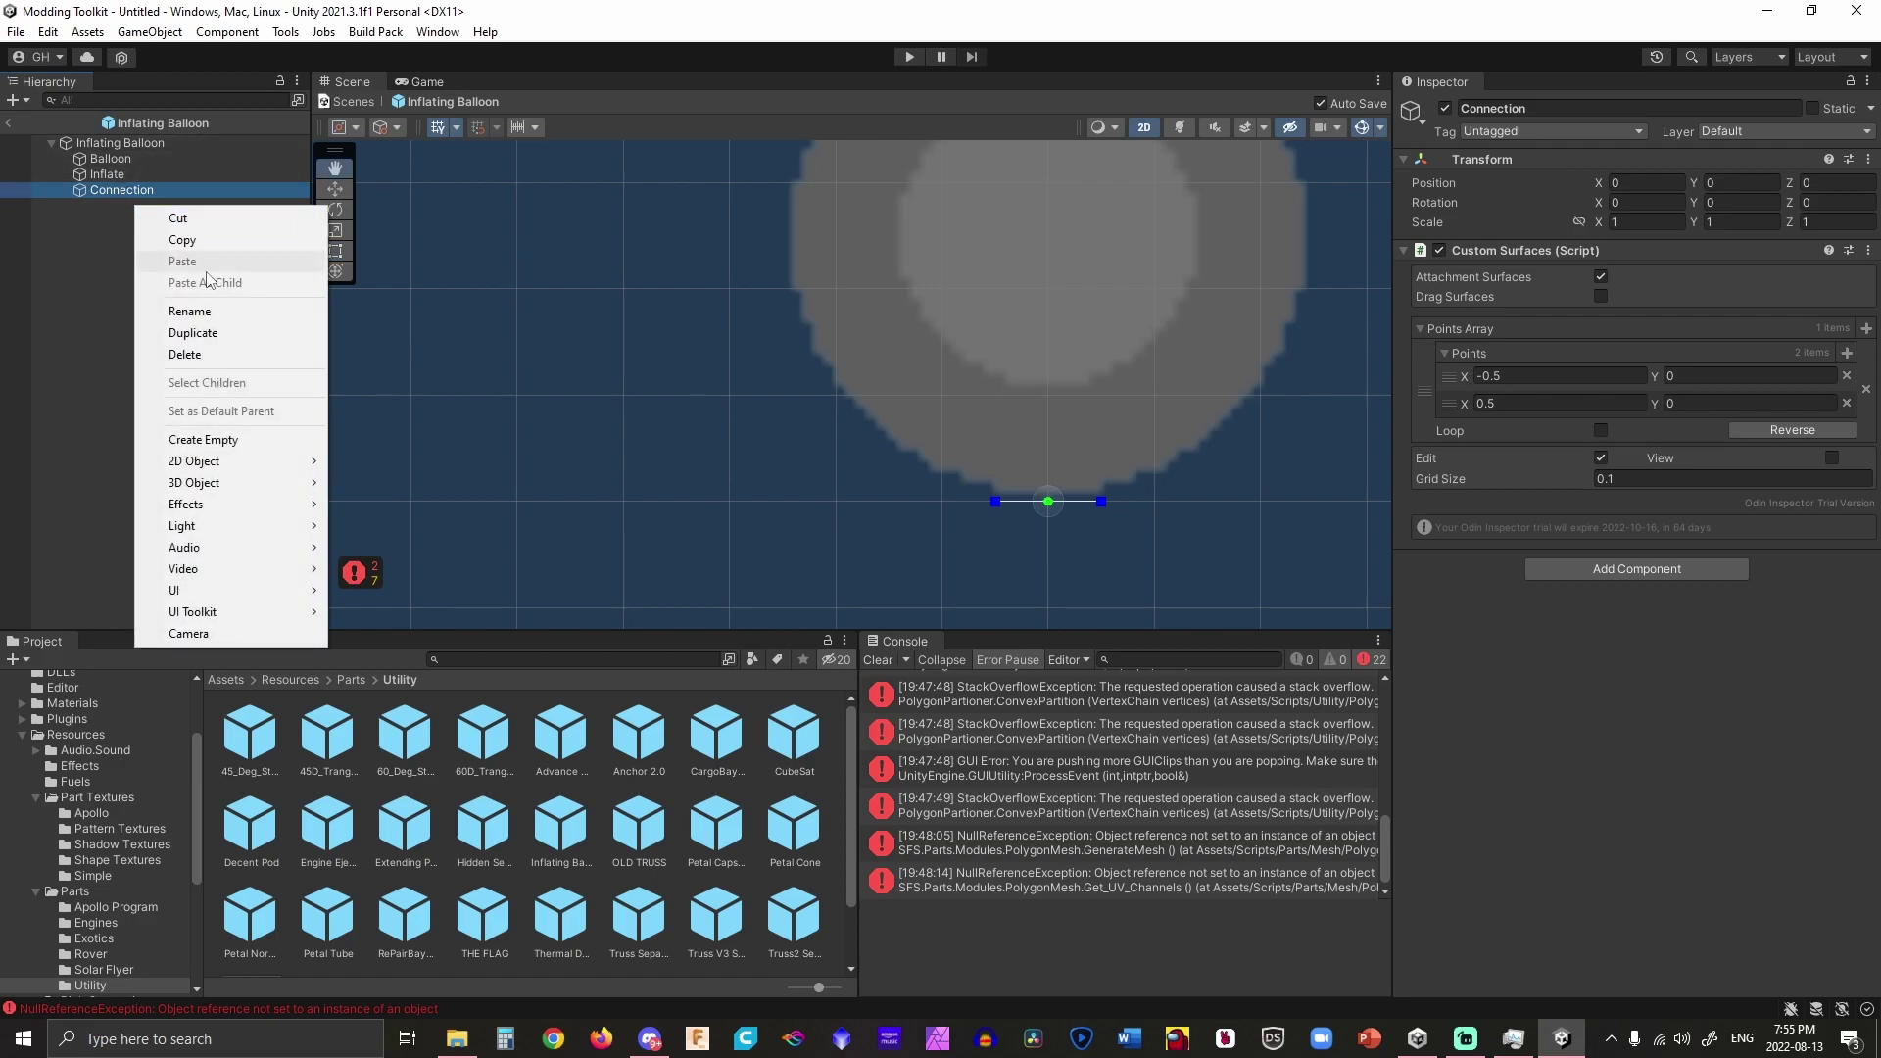
left_click(269, 437)
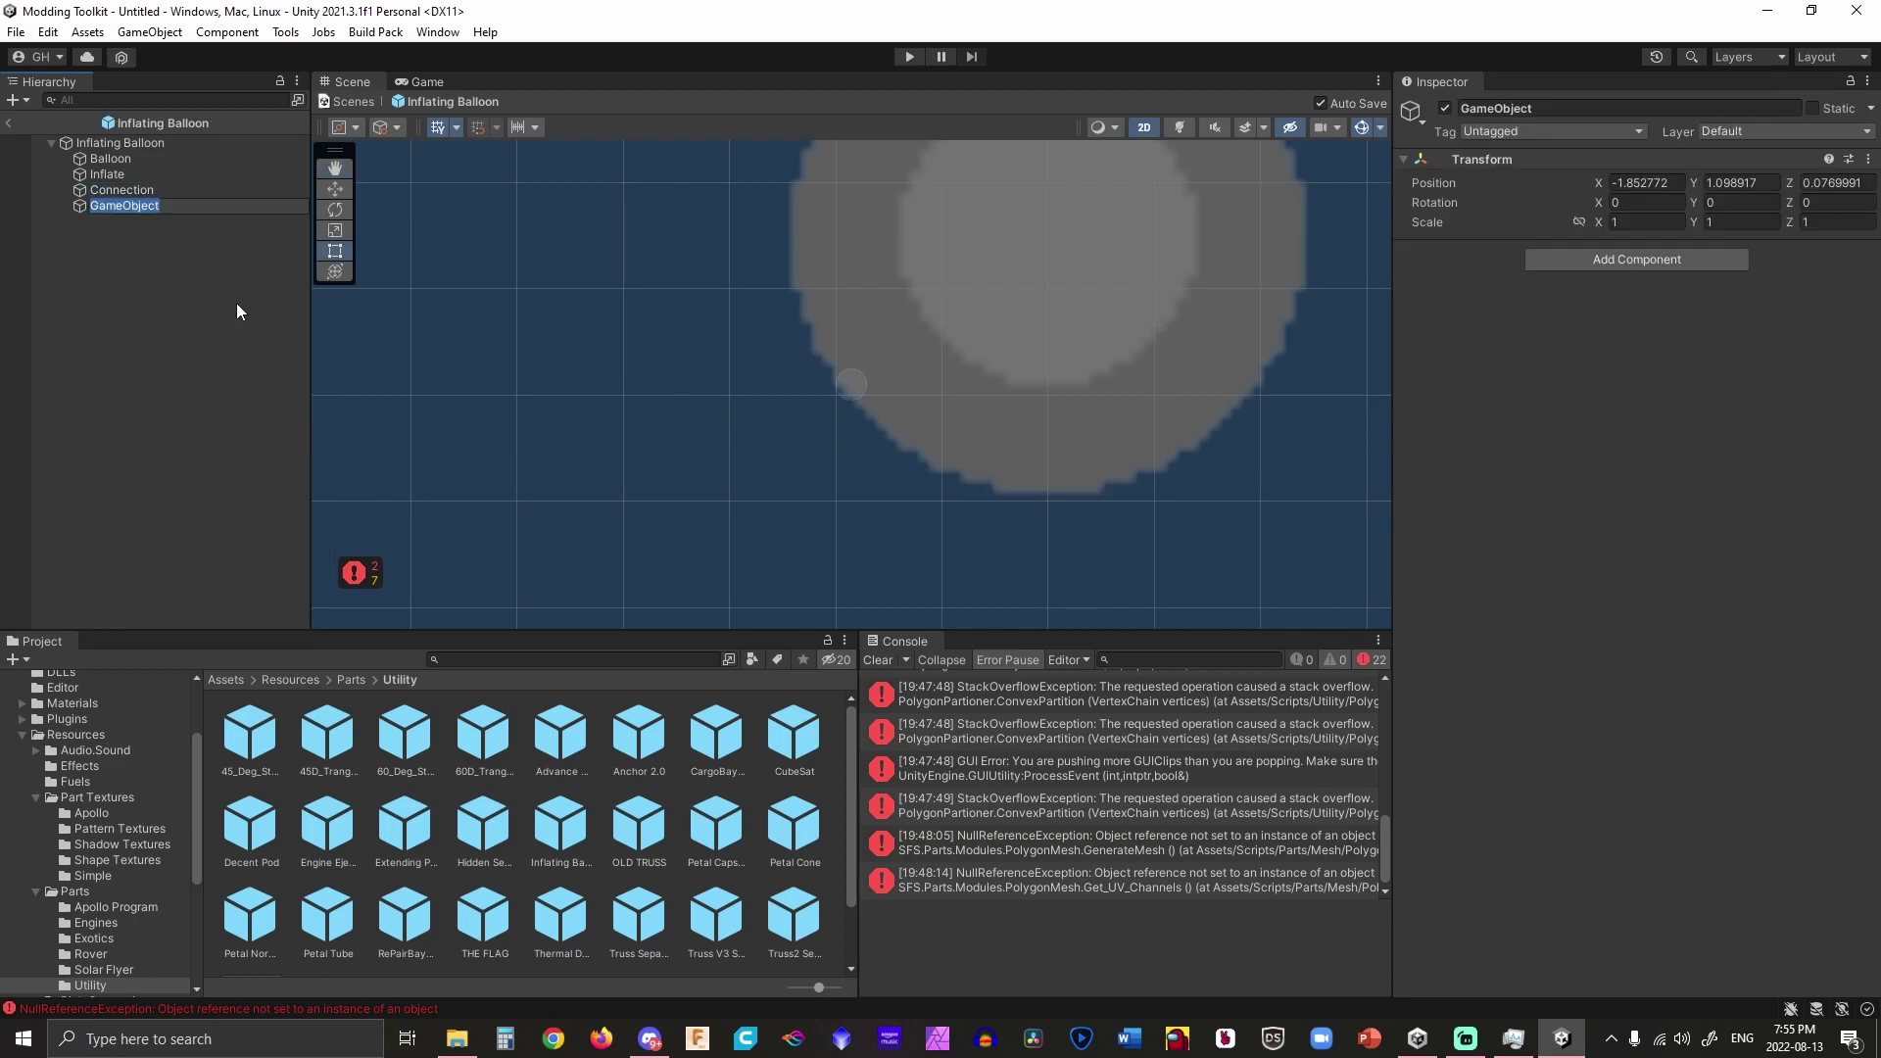
type("Package Closed")
key("Return")
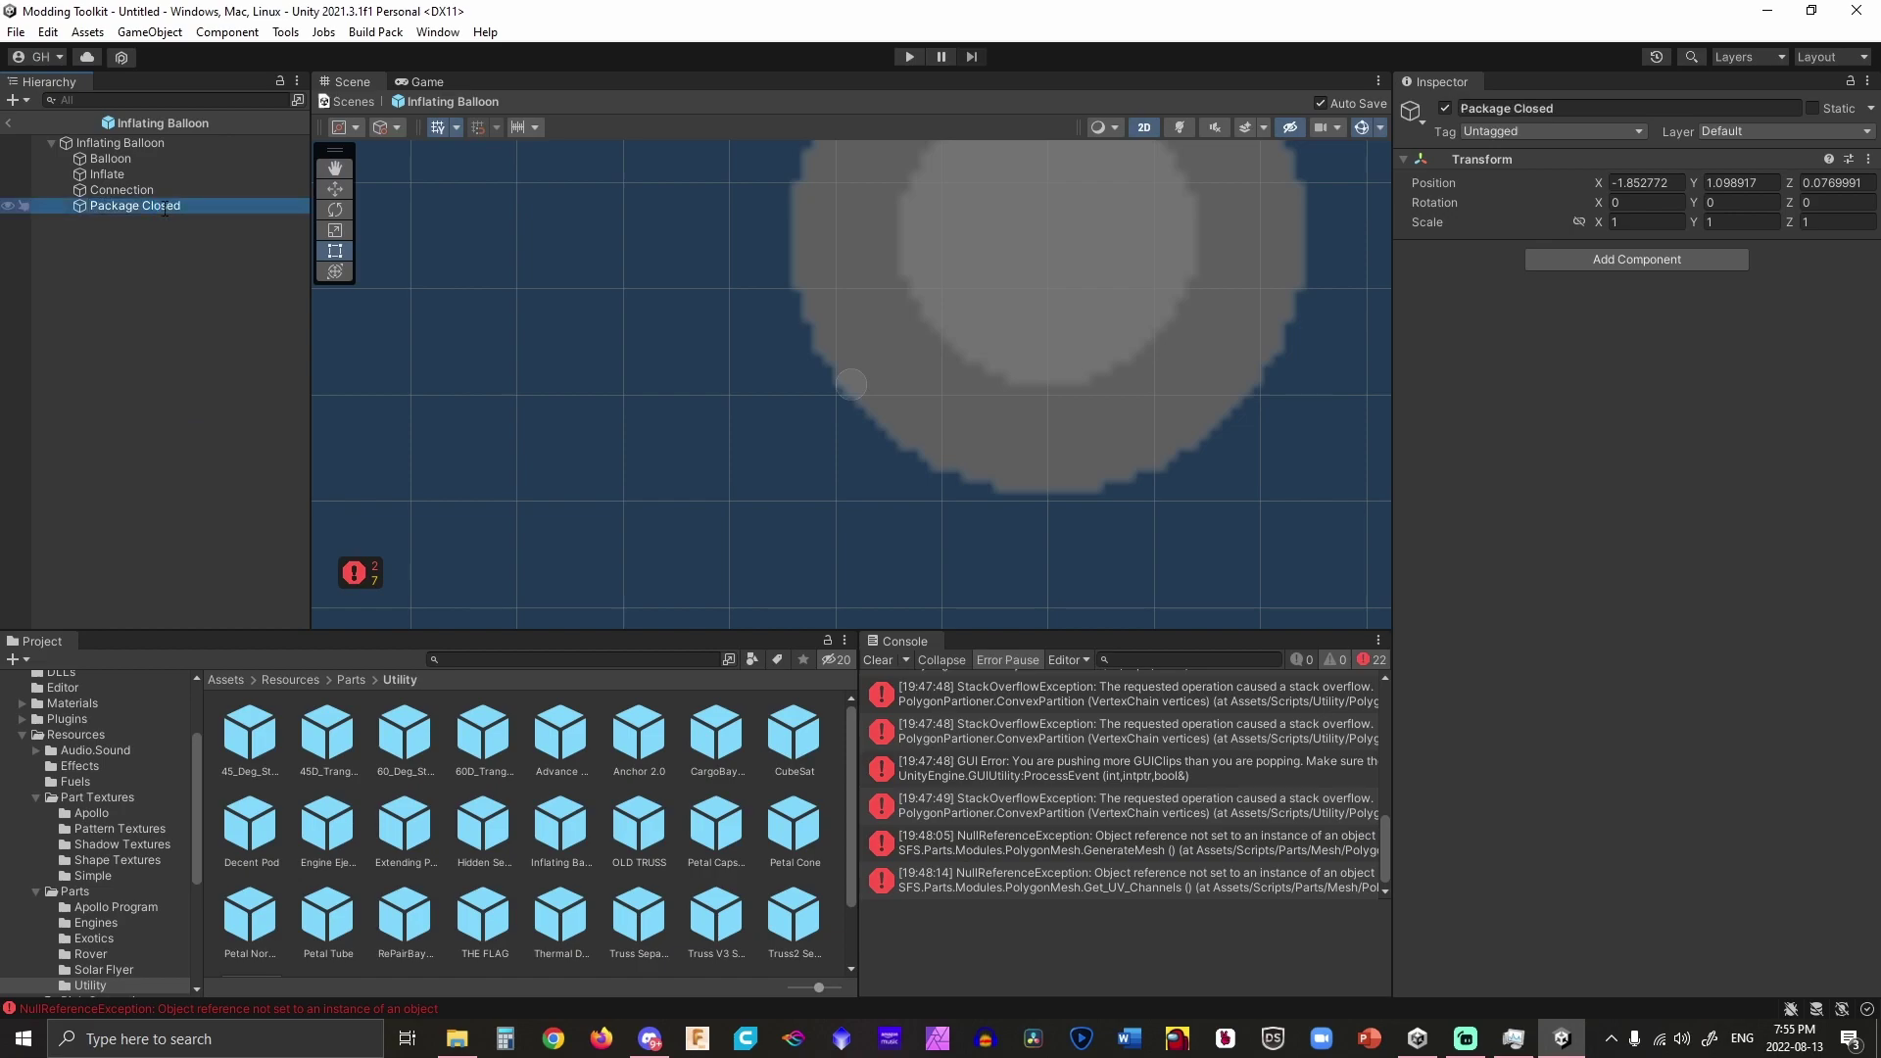
Duplicate it as 'Package Open' and place it above Package Closed.
key("ctrl+d")
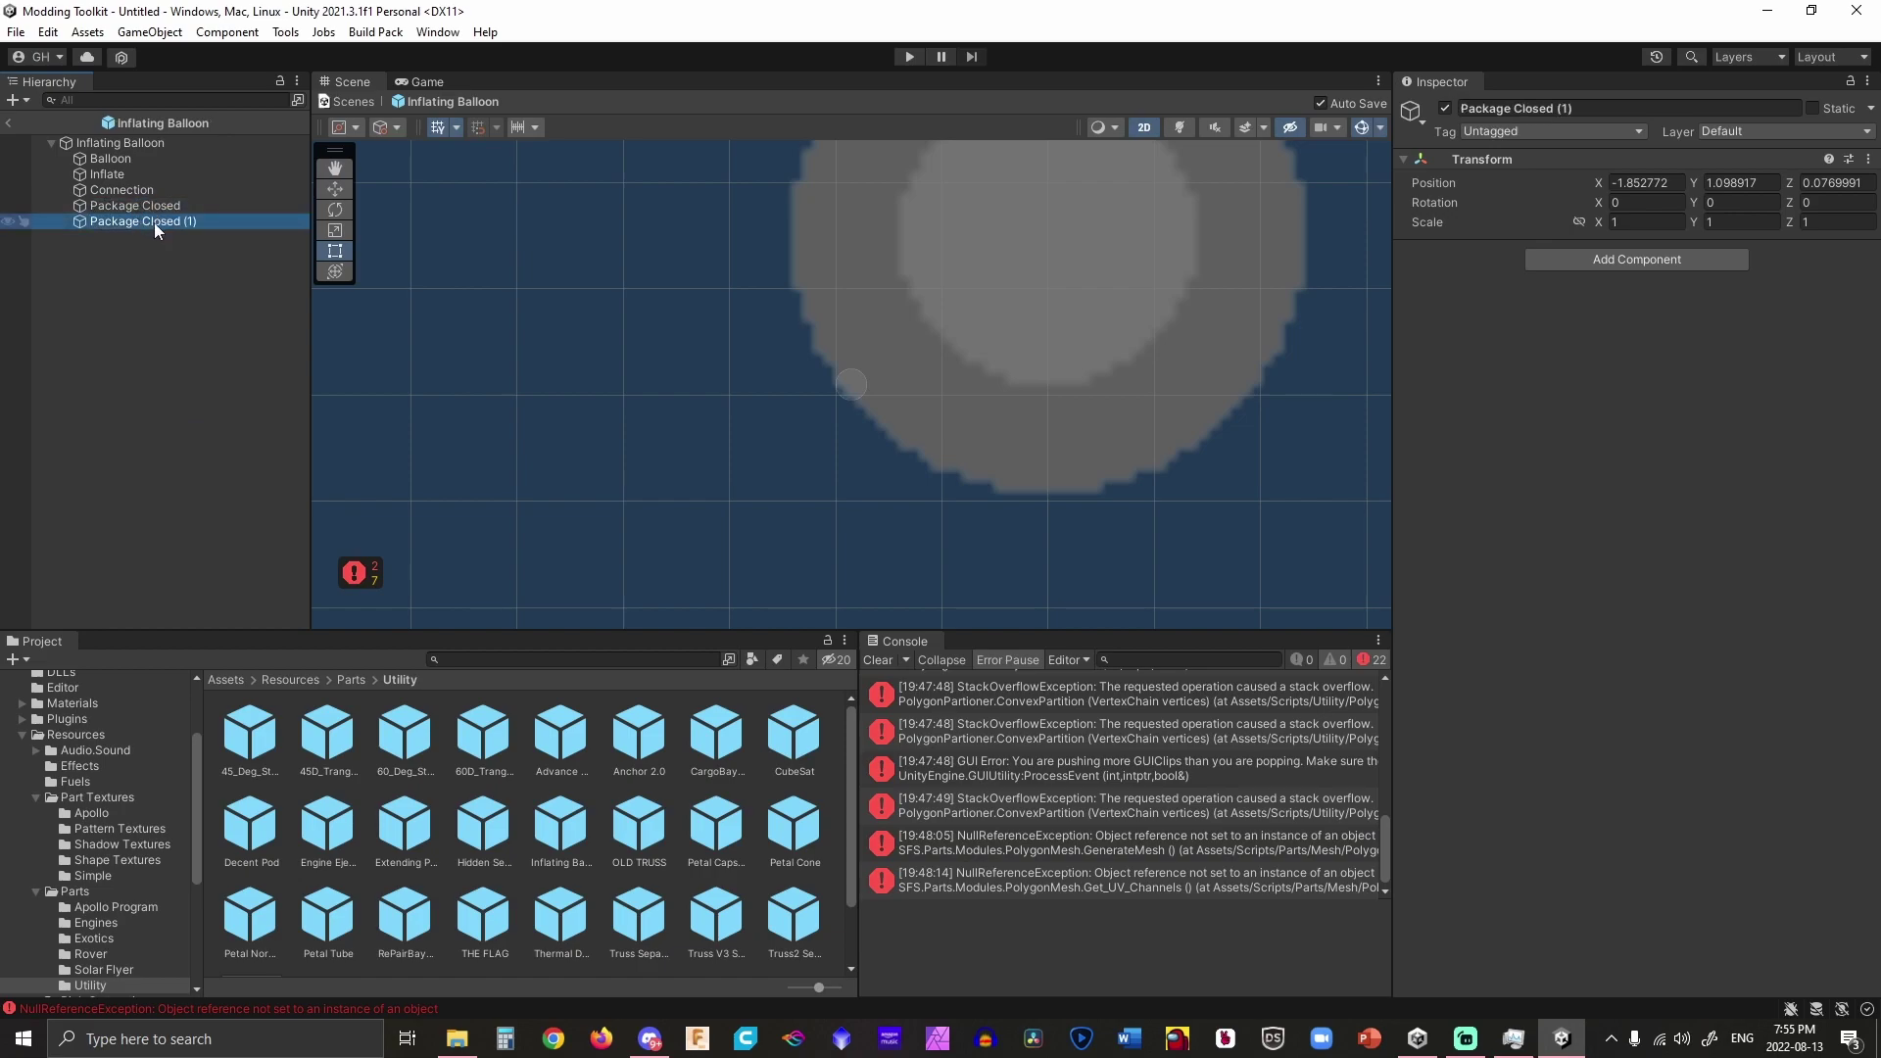
left_click(155, 222)
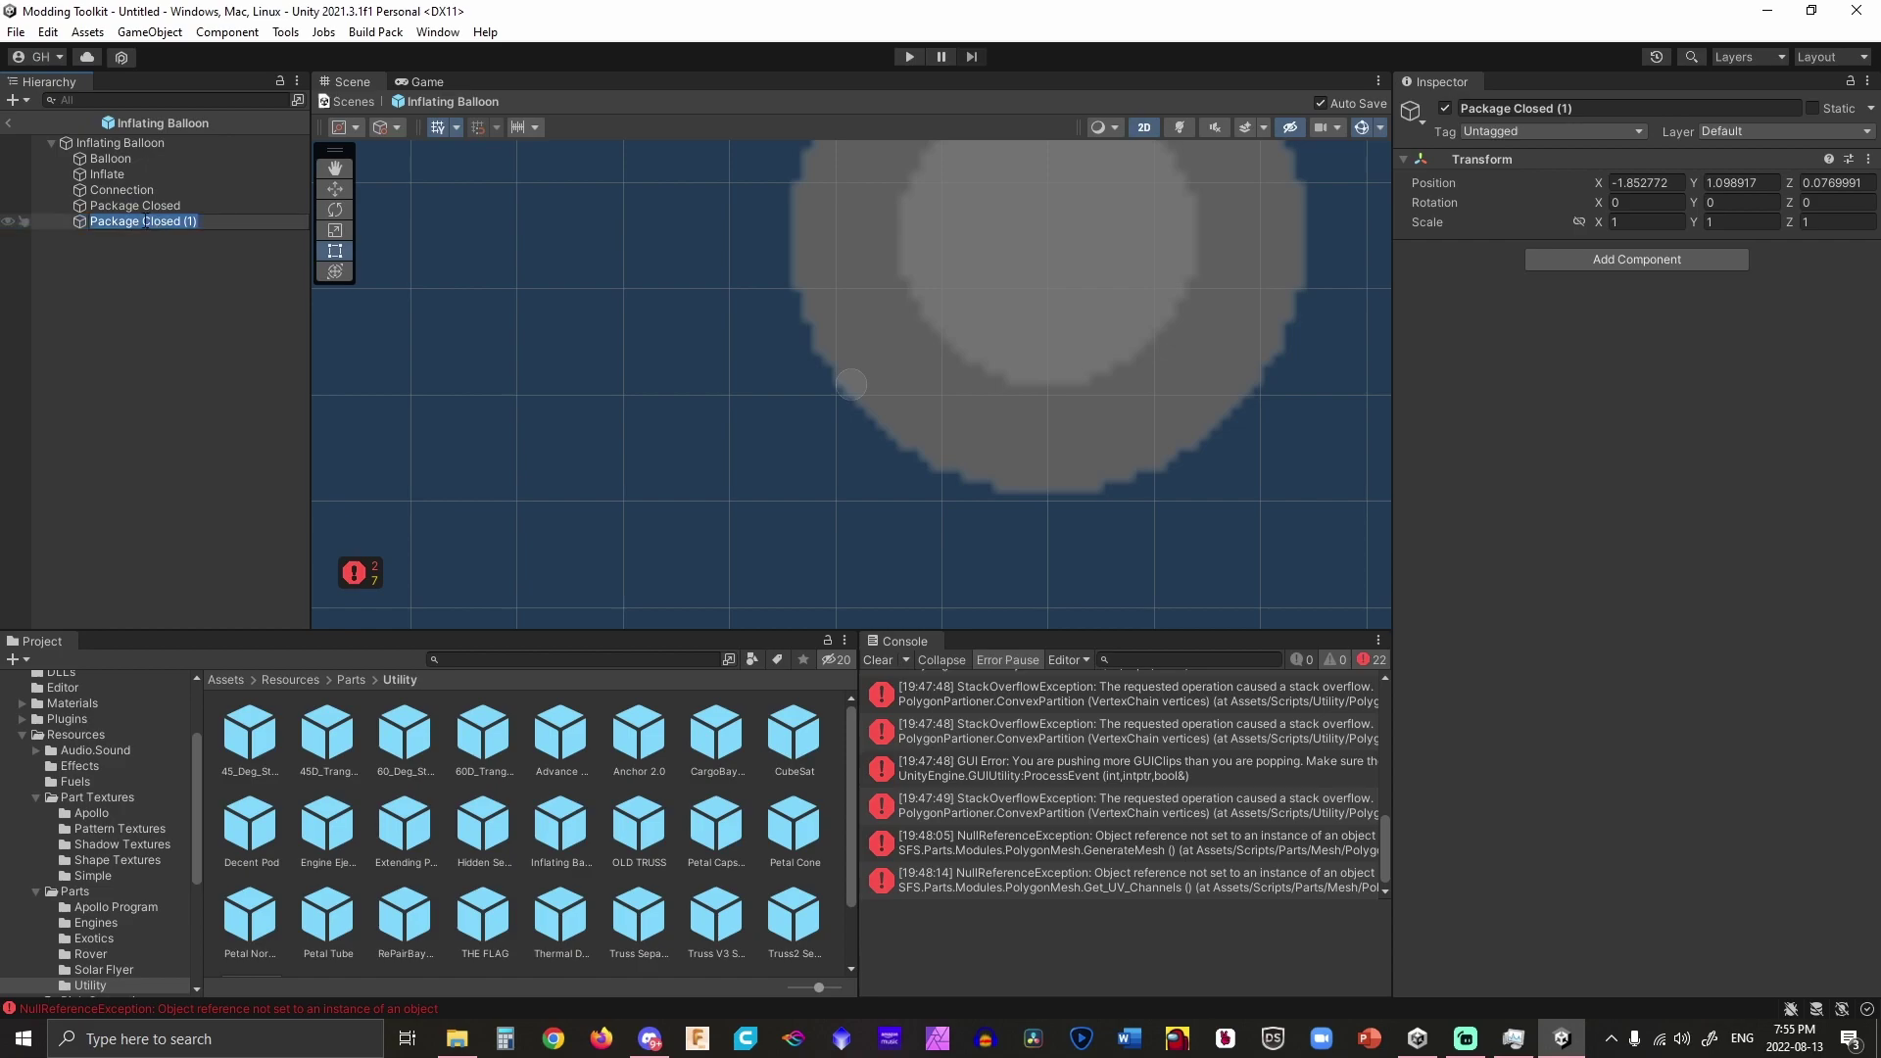
left_click_drag(143, 222, 231, 220)
type("Open")
key("Return")
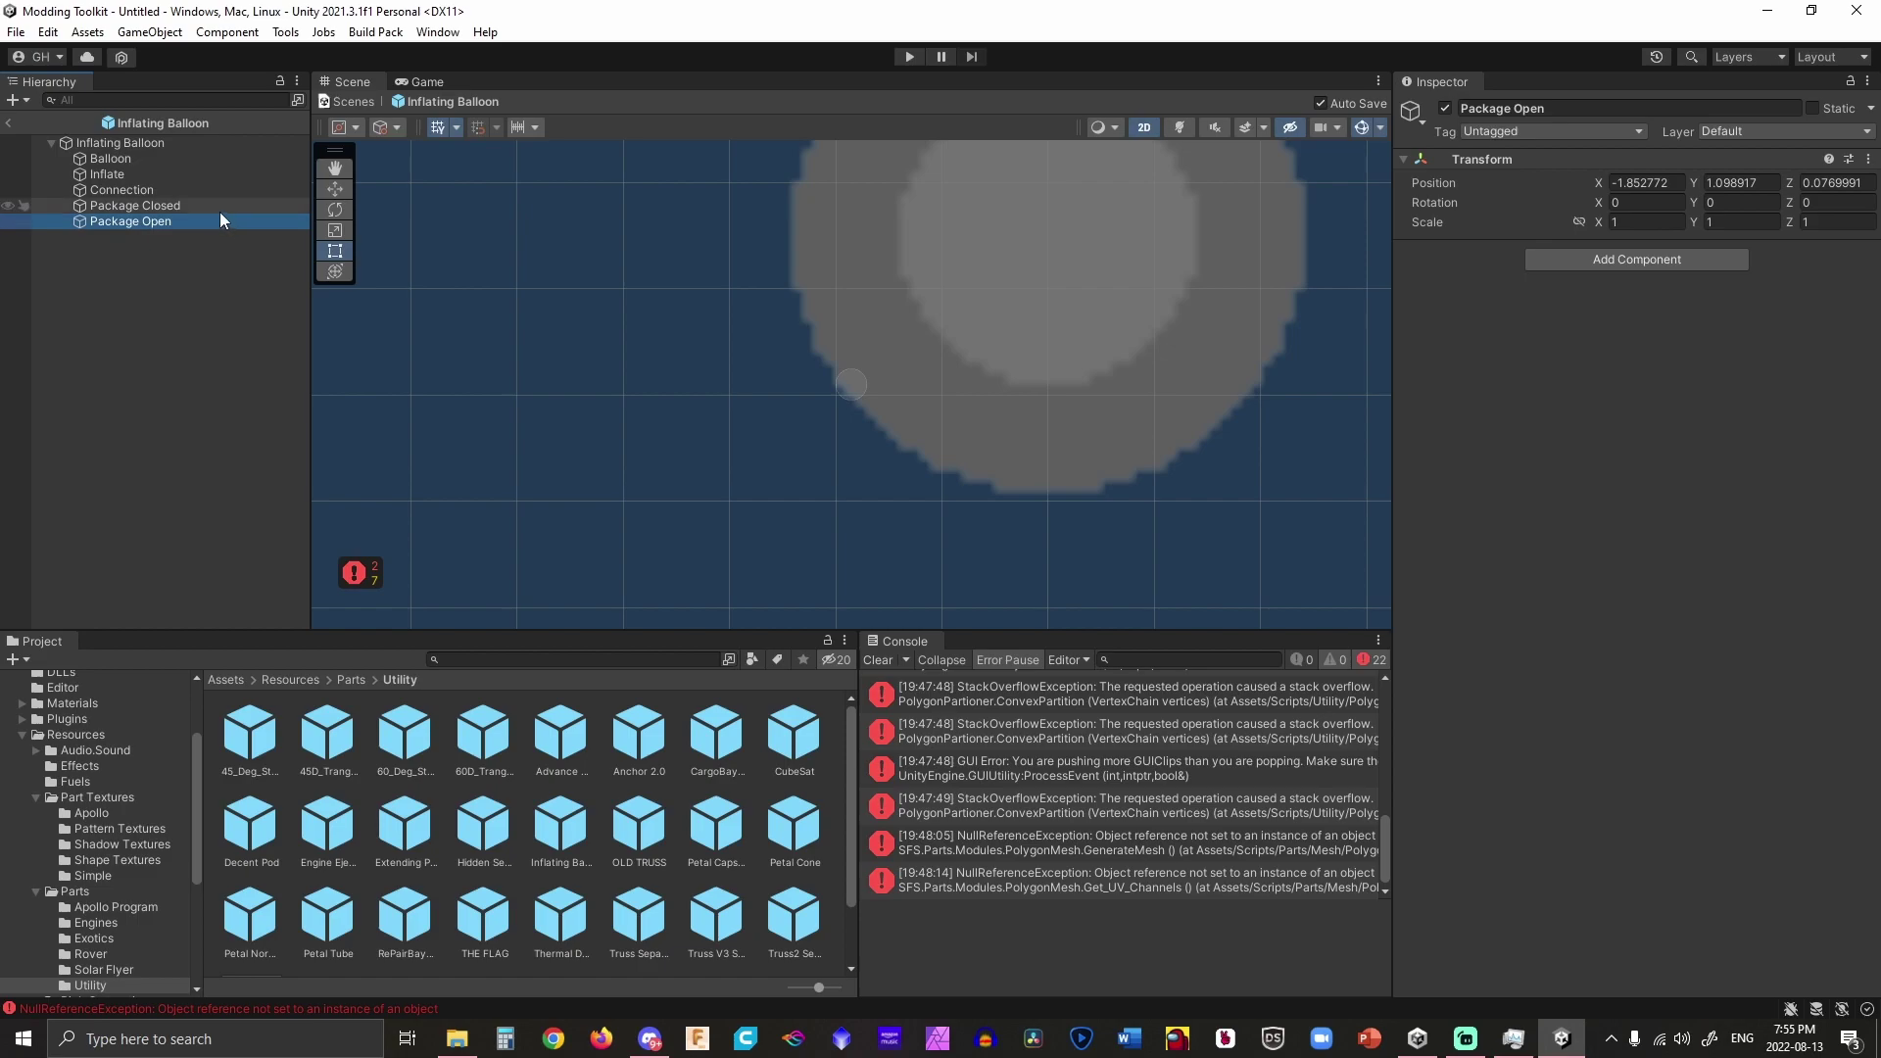
left_click(167, 236)
left_click_drag(157, 227, 155, 202)
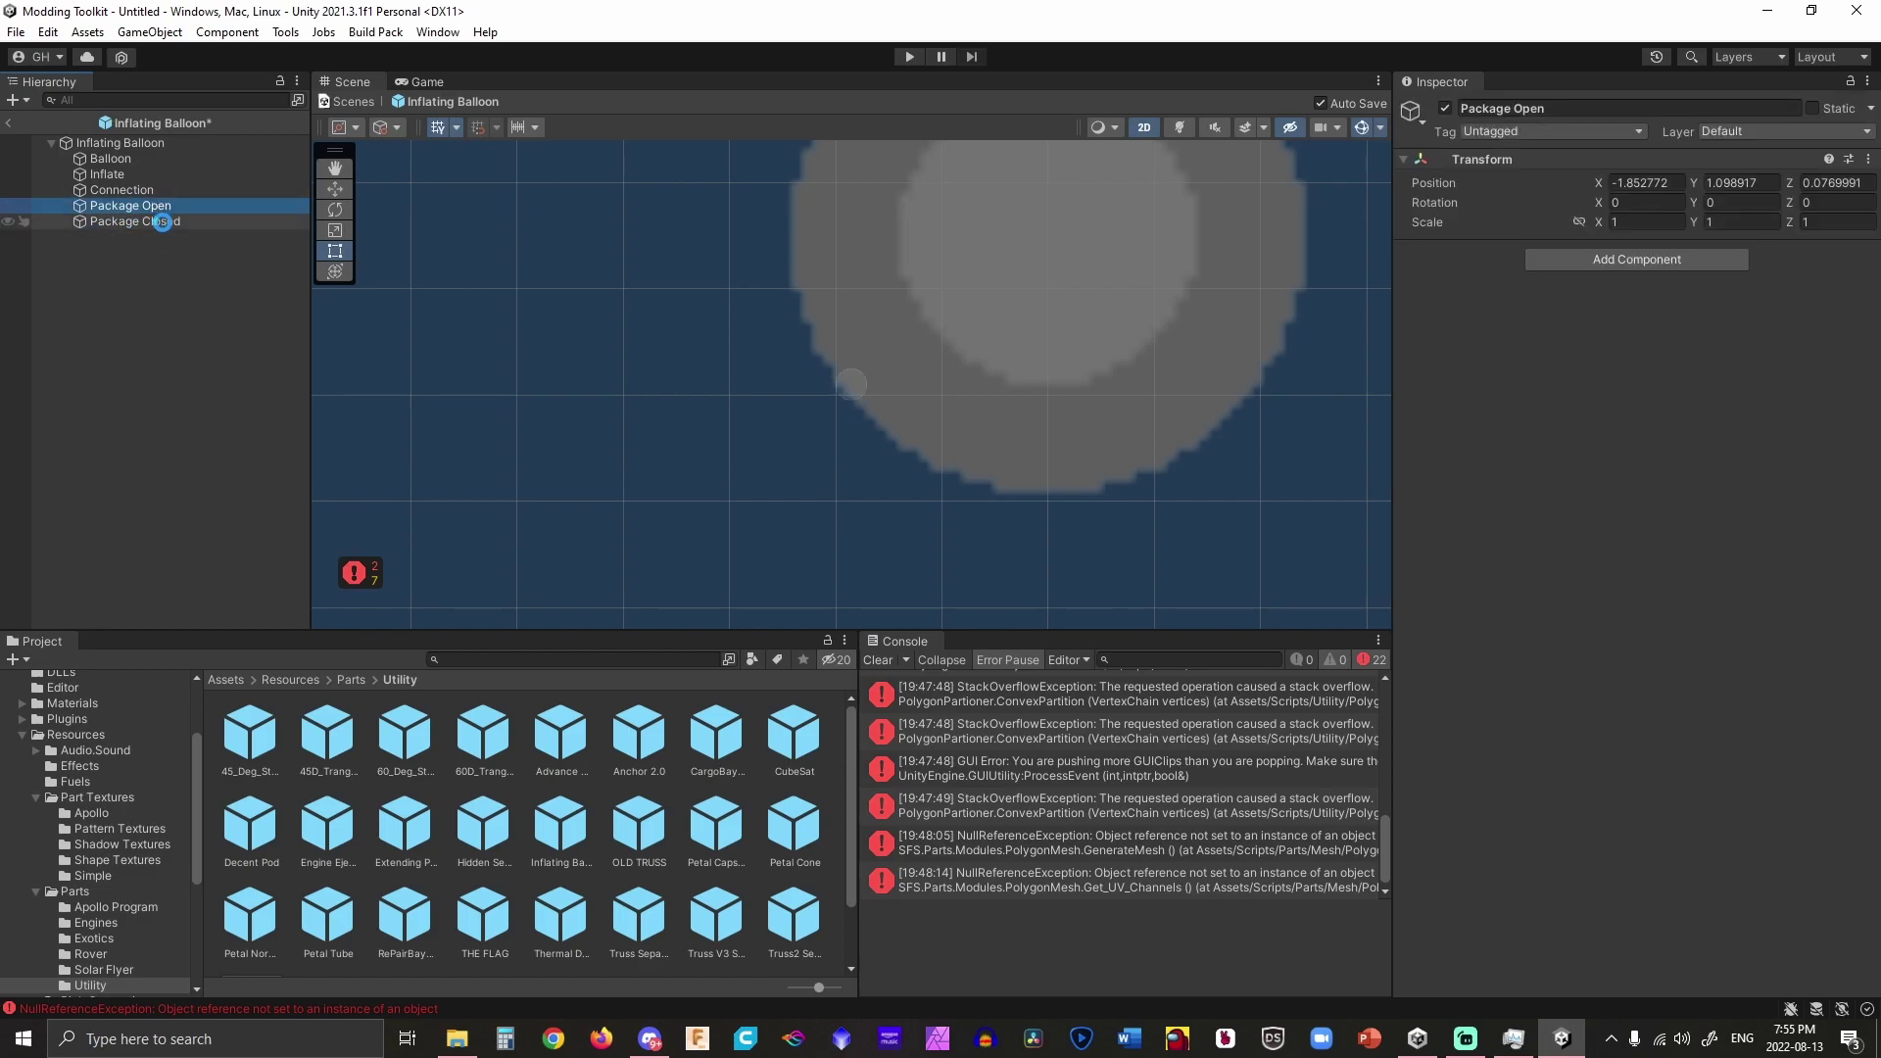
Add a Custom Pipe component to Package Closed.
left_click(1703, 256)
type("cust")
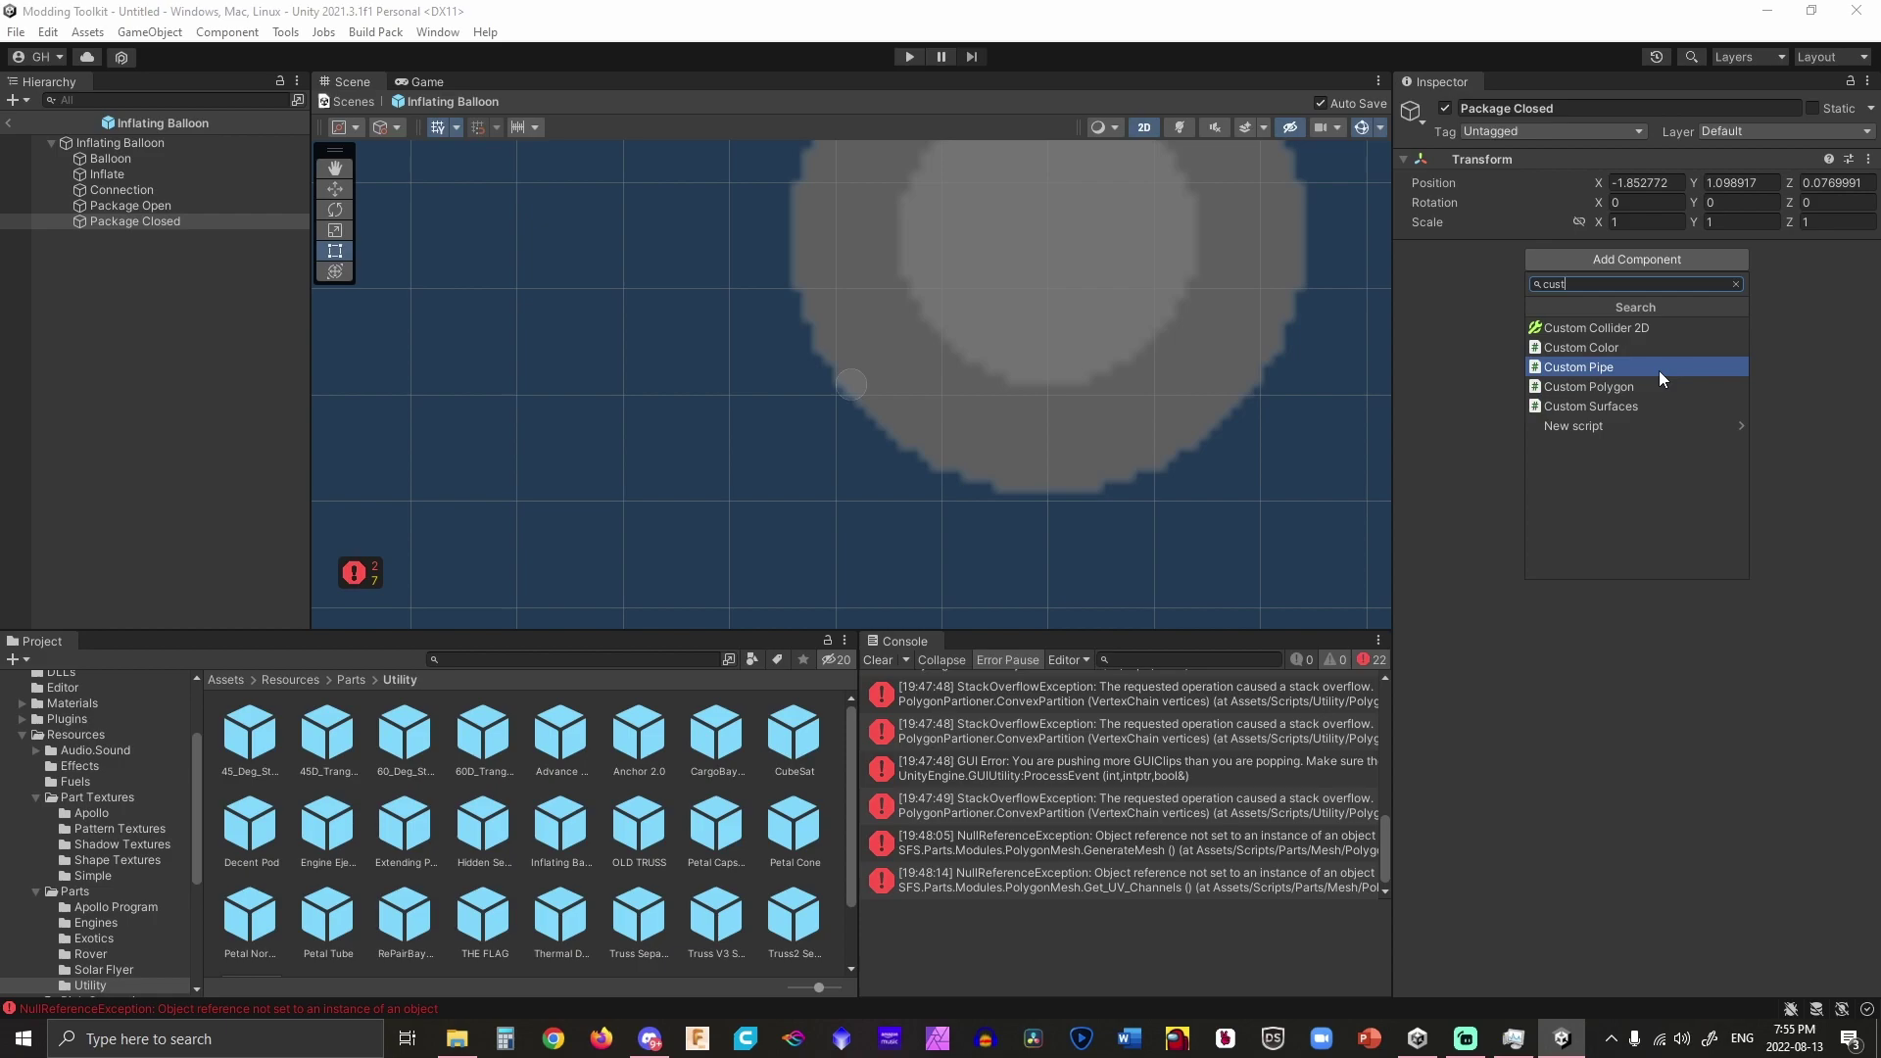
left_click(1659, 369)
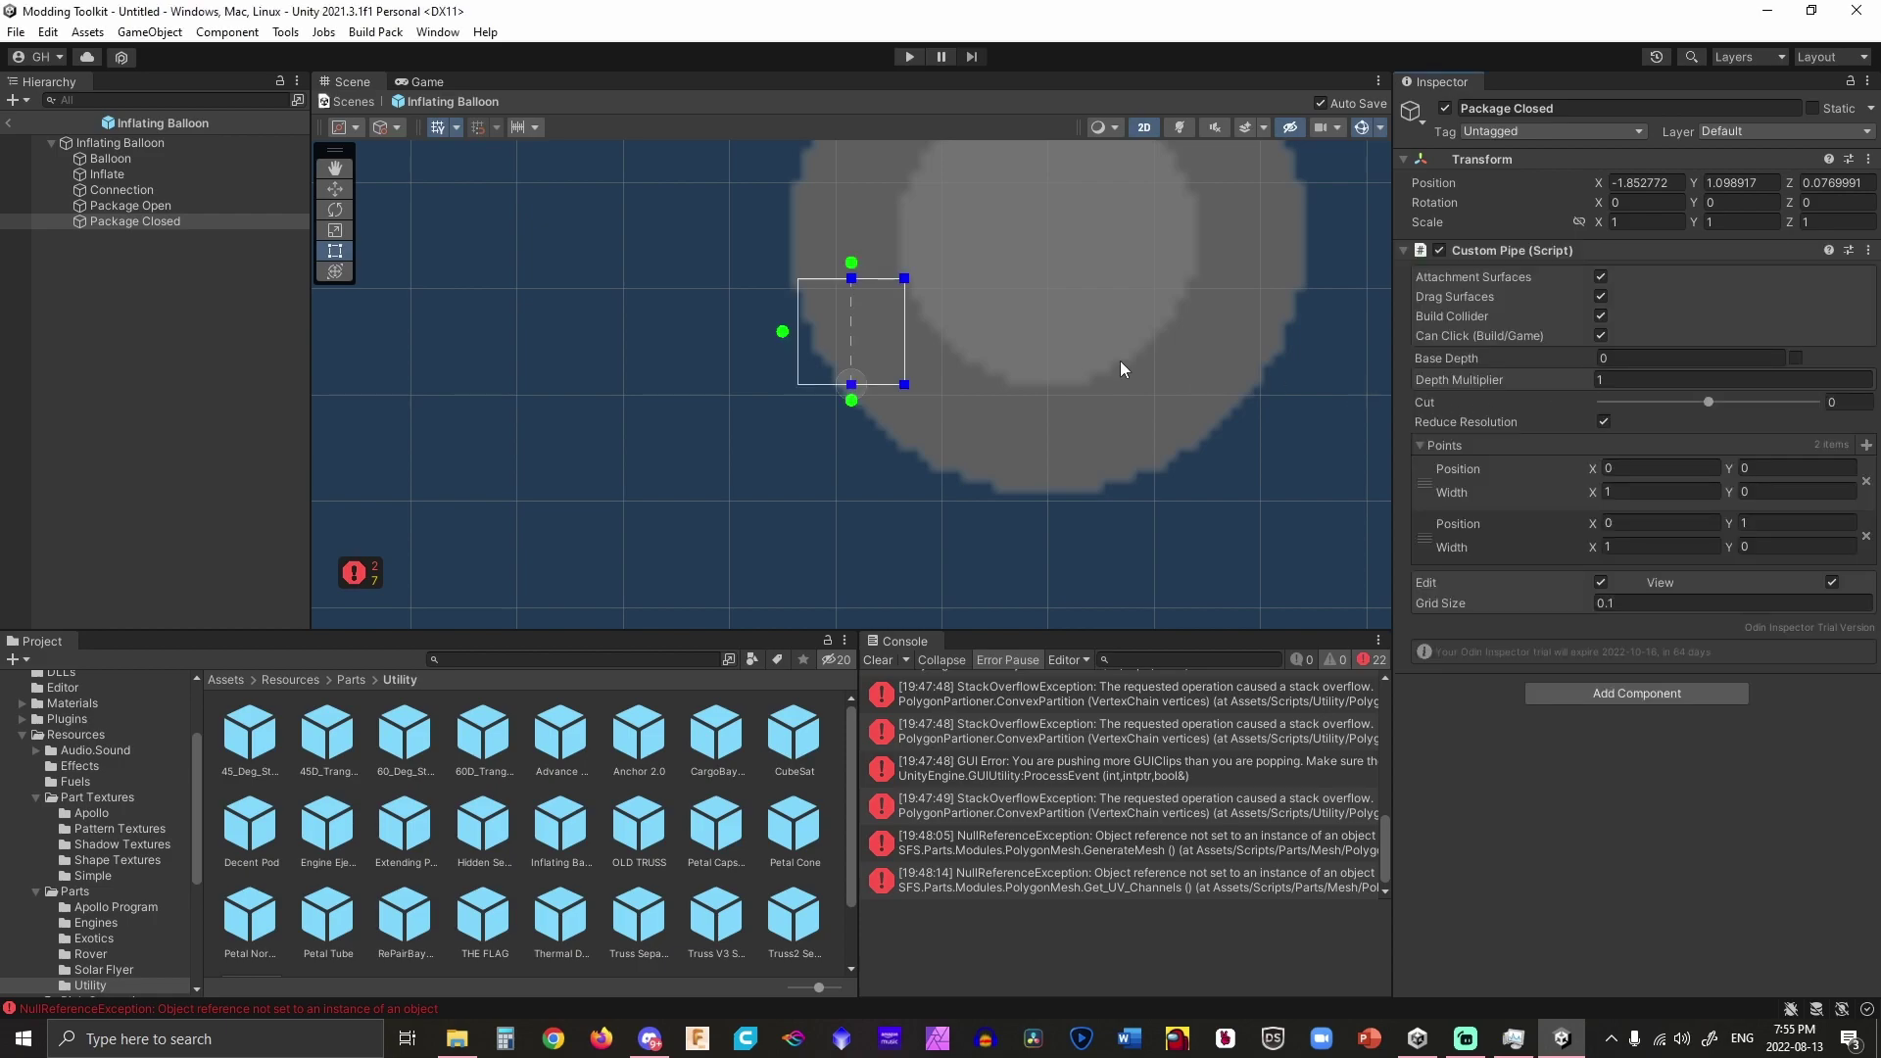